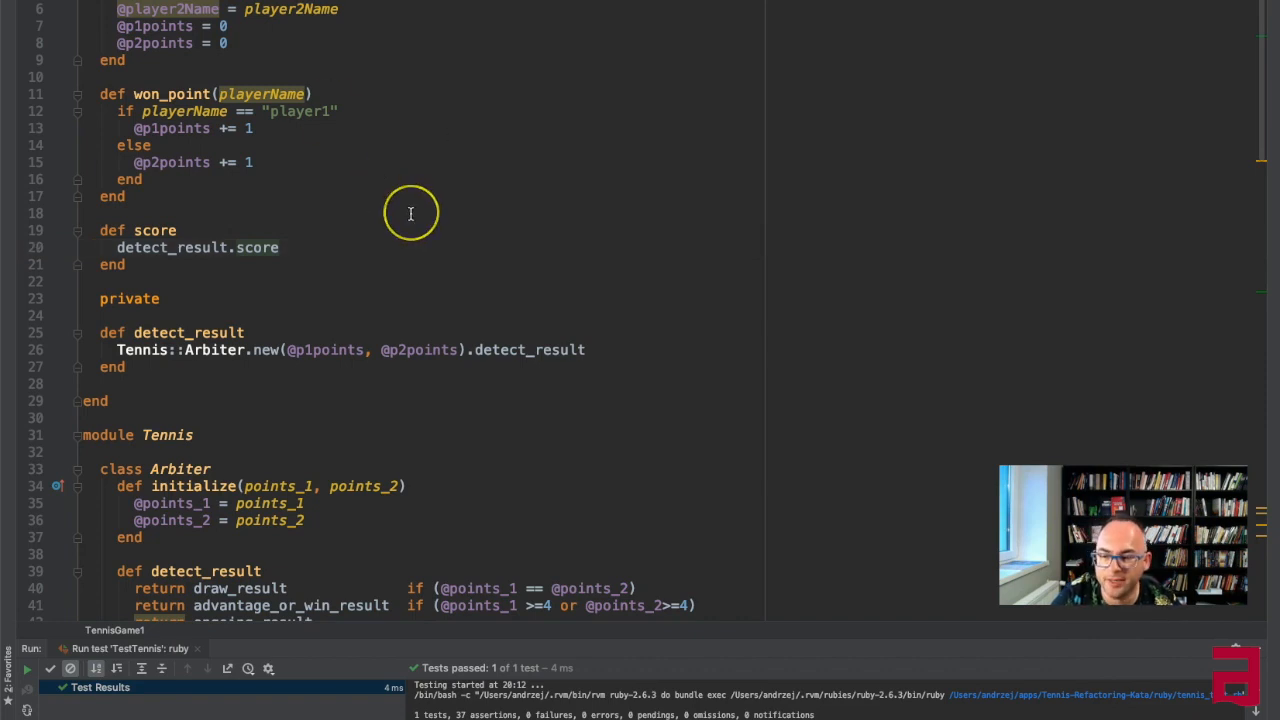
{"action": "scroll", "coordinate": [410, 213], "scroll_direction": "down", "scroll_amount": 2}
{"action": "scroll", "coordinate": [410, 213], "scroll_direction": "up", "scroll_amount": 2}
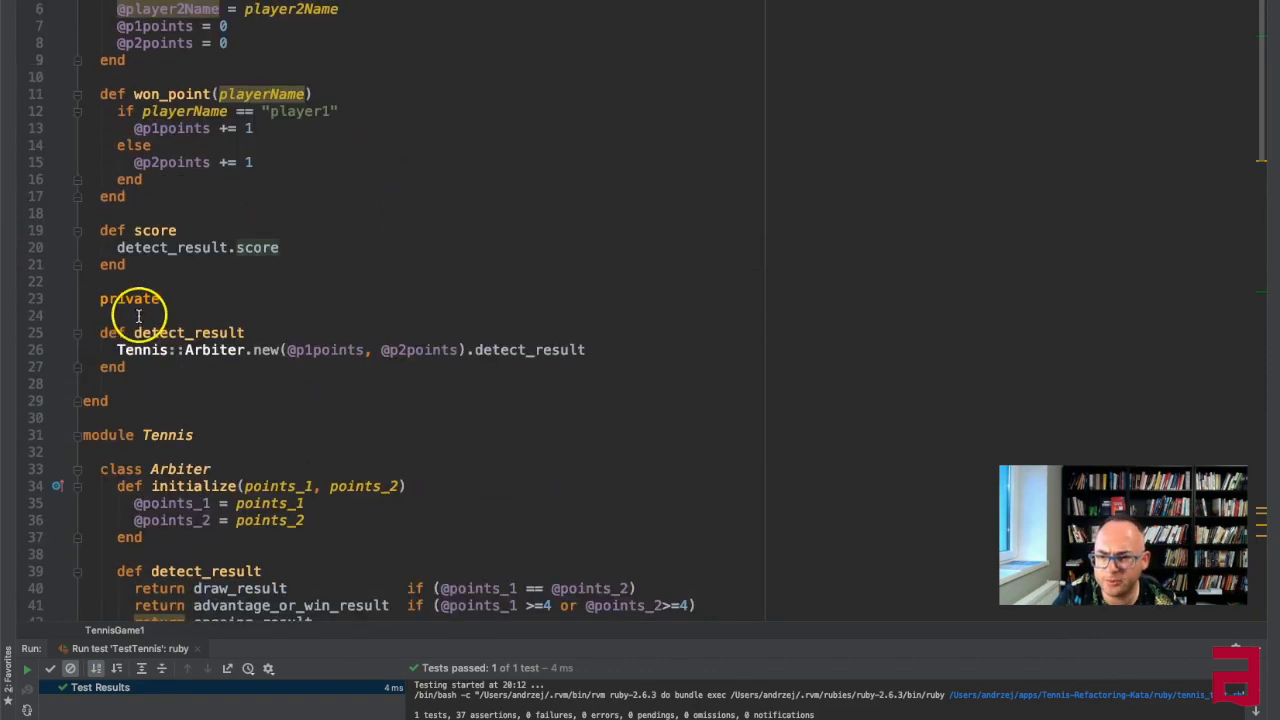
- Review detect_result's draw, advantage_or_win and ongoing result calls and the private result-building methods
{"action": "left_click_drag", "start_coordinate": [100, 322], "coordinate": [190, 366]}
{"action": "left_click", "coordinate": [210, 350]}
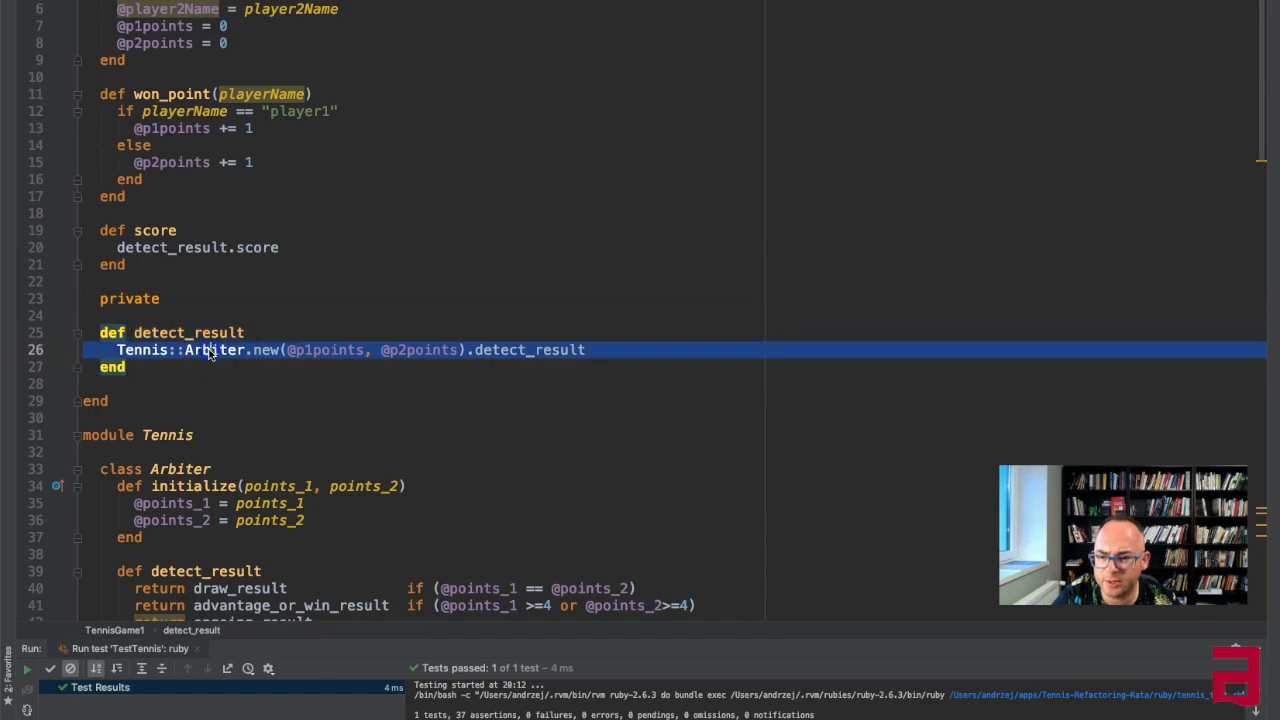
{"action": "scroll", "coordinate": [210, 350], "scroll_direction": "down", "scroll_amount": 3}
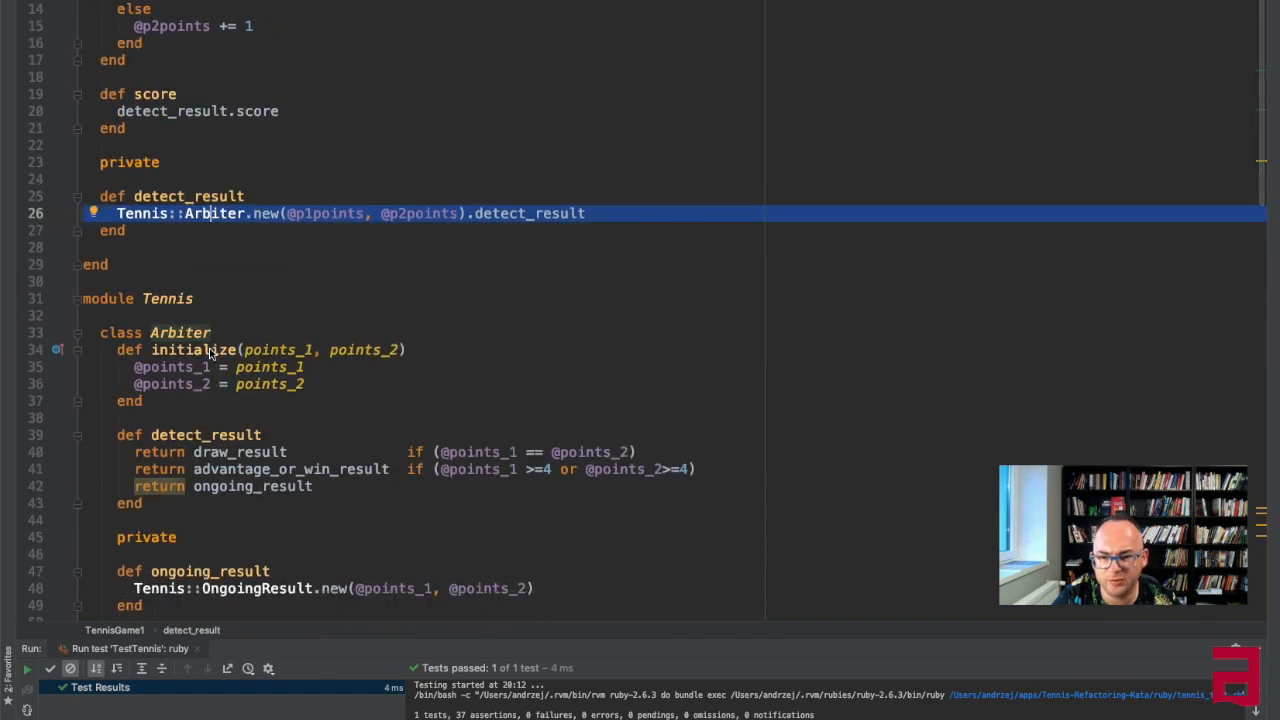
{"action": "scroll", "coordinate": [210, 350], "scroll_direction": "down", "scroll_amount": 3}
{"action": "double_click", "coordinate": [237, 330]}
{"action": "double_click", "coordinate": [237, 349]}
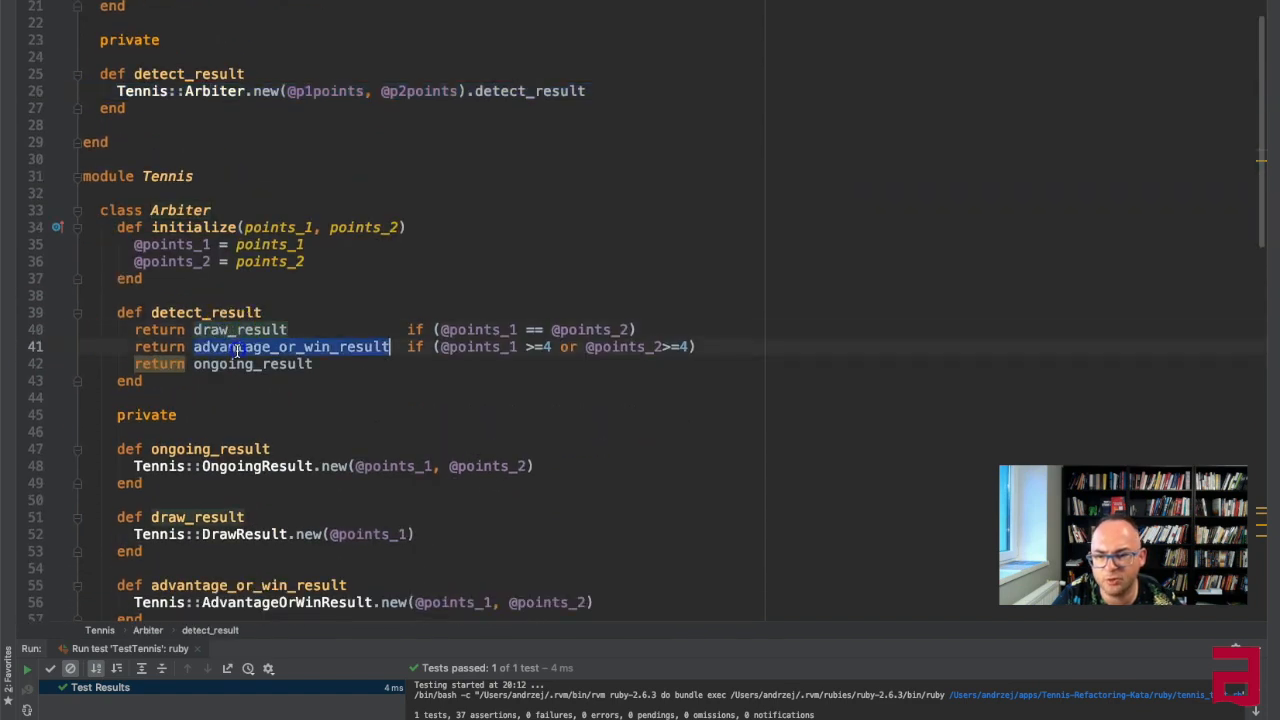
{"action": "double_click", "coordinate": [237, 364]}
{"action": "scroll", "coordinate": [237, 364], "scroll_direction": "down", "scroll_amount": 3}
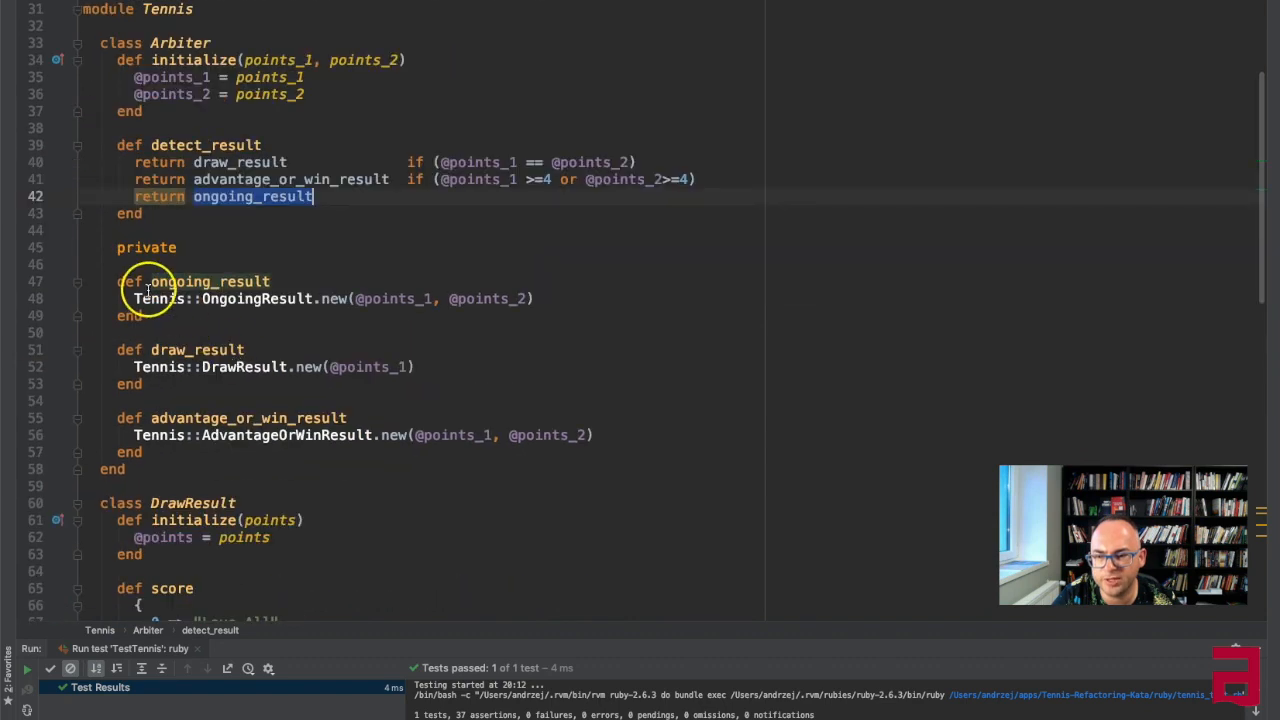
{"action": "left_click_drag", "start_coordinate": [150, 264], "coordinate": [225, 458]}
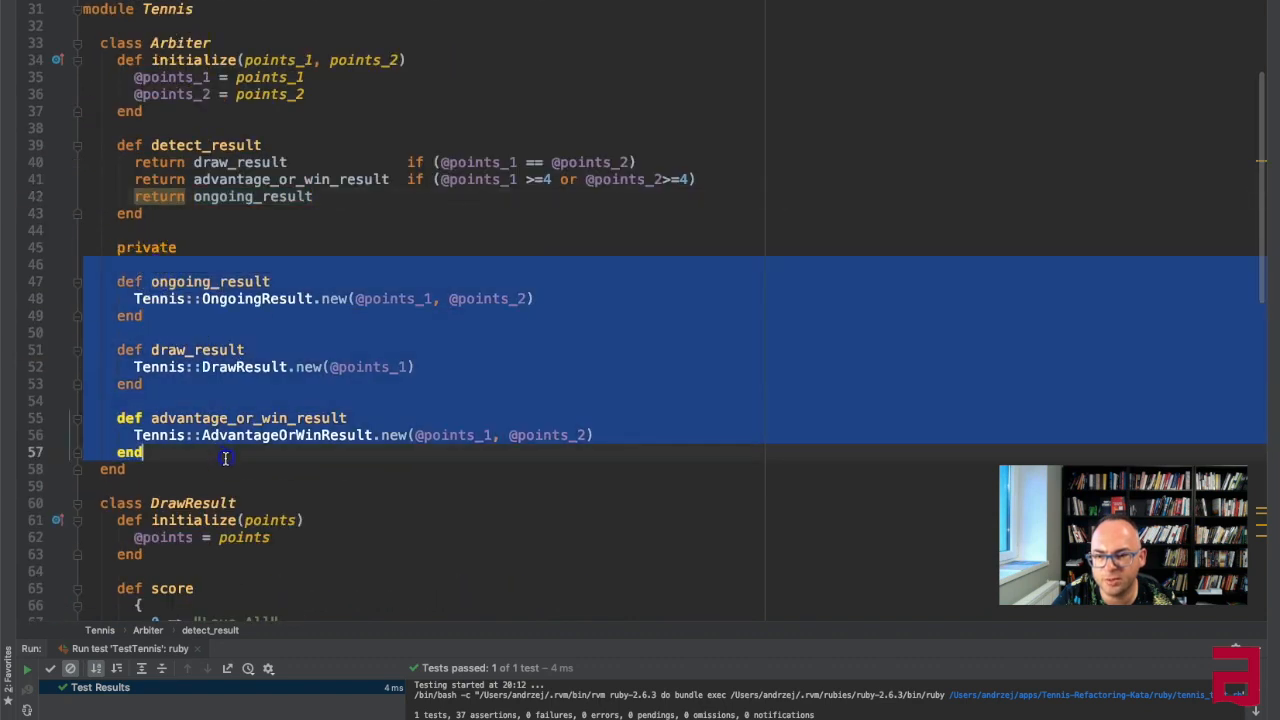
{"action": "scroll", "coordinate": [225, 458], "scroll_direction": "up", "scroll_amount": 8}
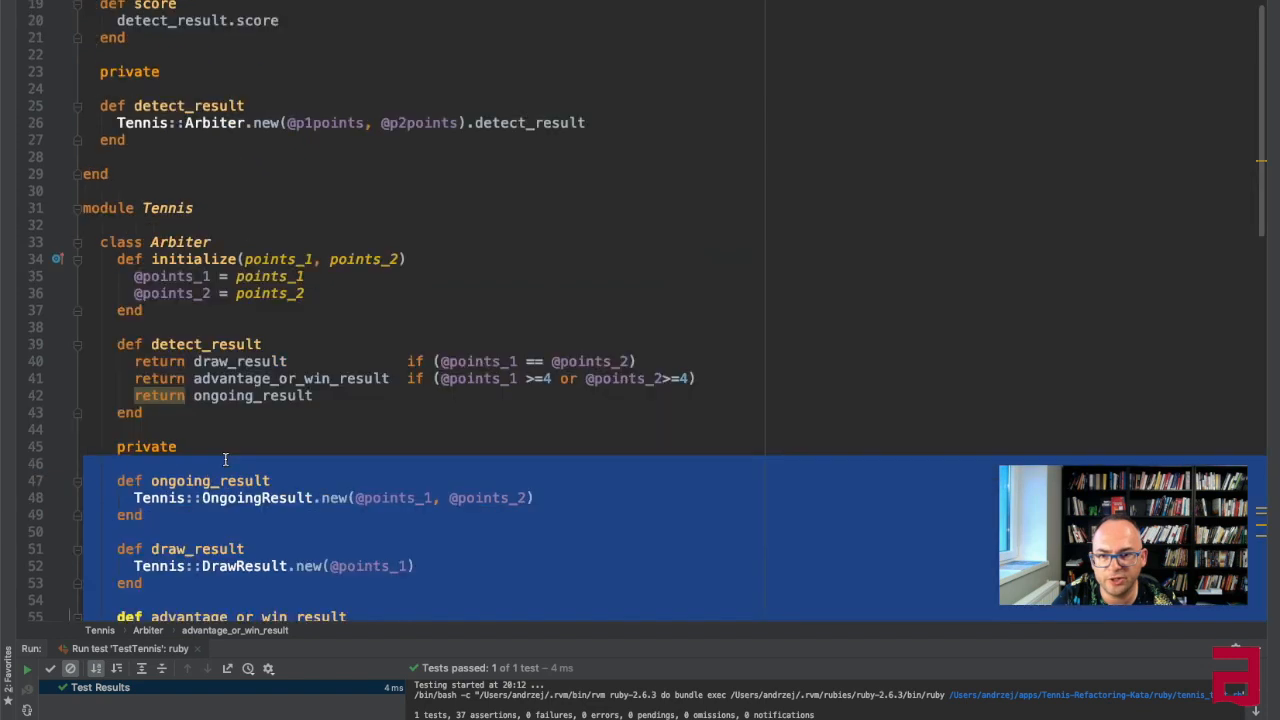
{"action": "scroll", "coordinate": [240, 300], "scroll_direction": "up", "scroll_amount": 3}
- Trace the score → detect_result → advantage_or_win_result flow down to the AdvantageOrWinResult class
{"action": "left_click", "coordinate": [243, 218]}
{"action": "double_click", "coordinate": [243, 218]}
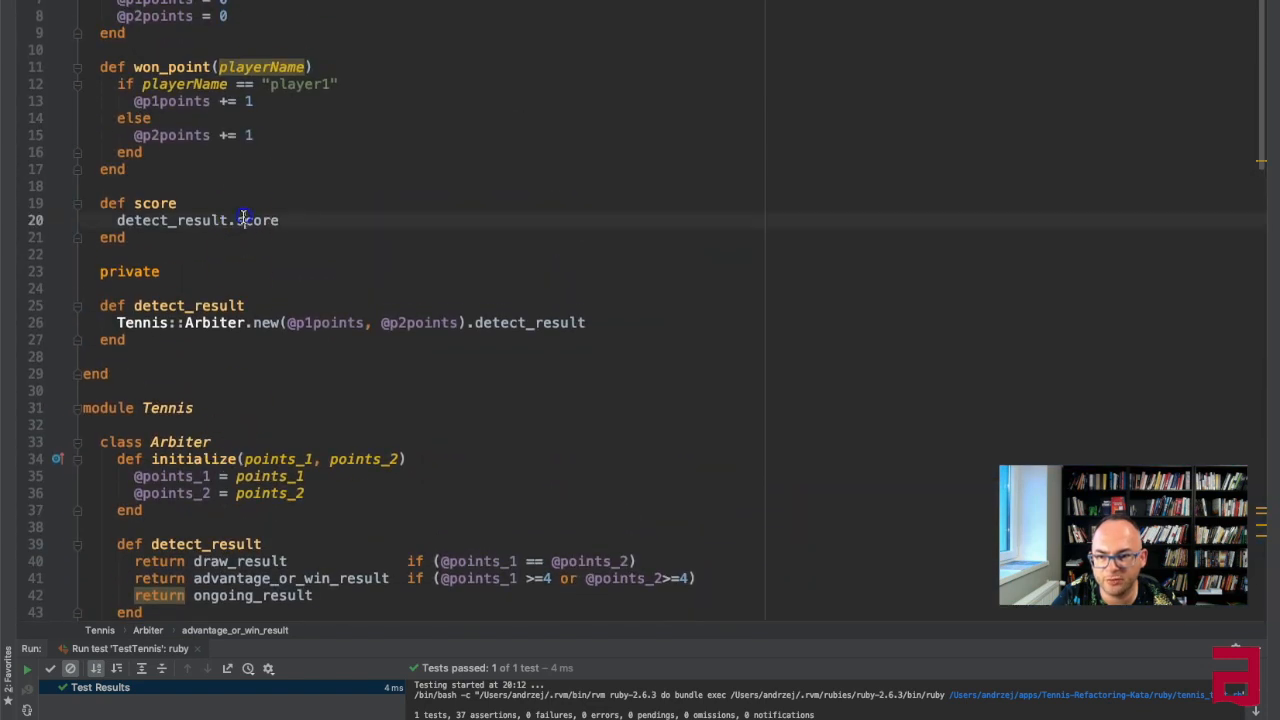
{"action": "scroll", "coordinate": [263, 178], "scroll_direction": "up", "scroll_amount": 1}
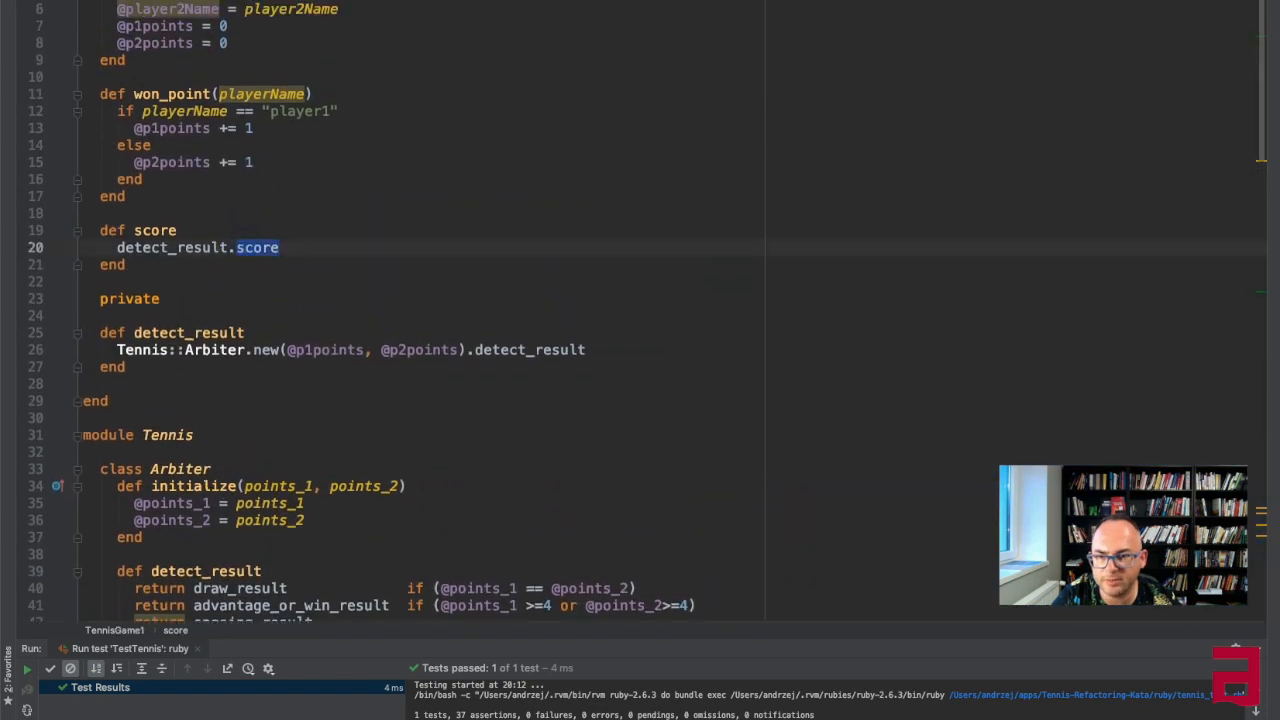
{"action": "left_click", "coordinate": [229, 247]}
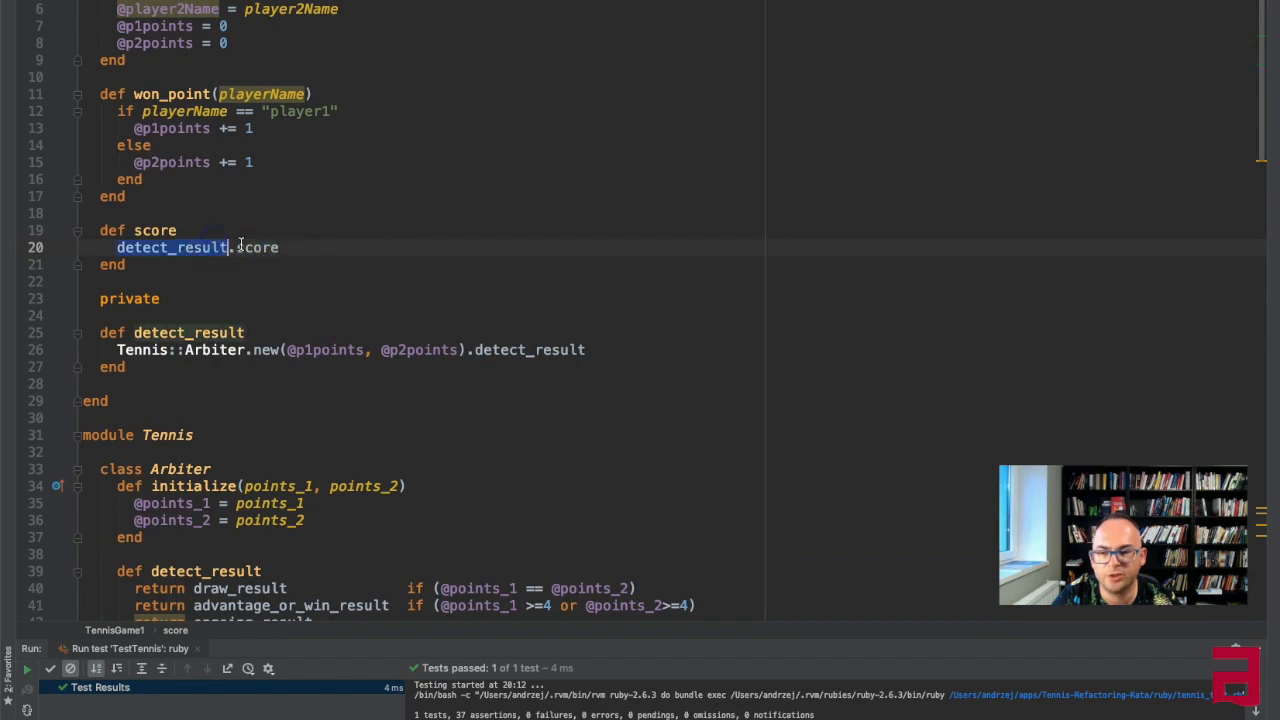
{"action": "double_click", "coordinate": [255, 247]}
{"action": "scroll", "coordinate": [240, 247], "scroll_direction": "down", "scroll_amount": 10}
{"action": "scroll", "coordinate": [240, 247], "scroll_direction": "down", "scroll_amount": 5}
{"action": "scroll", "coordinate": [240, 247], "scroll_direction": "down", "scroll_amount": 3}
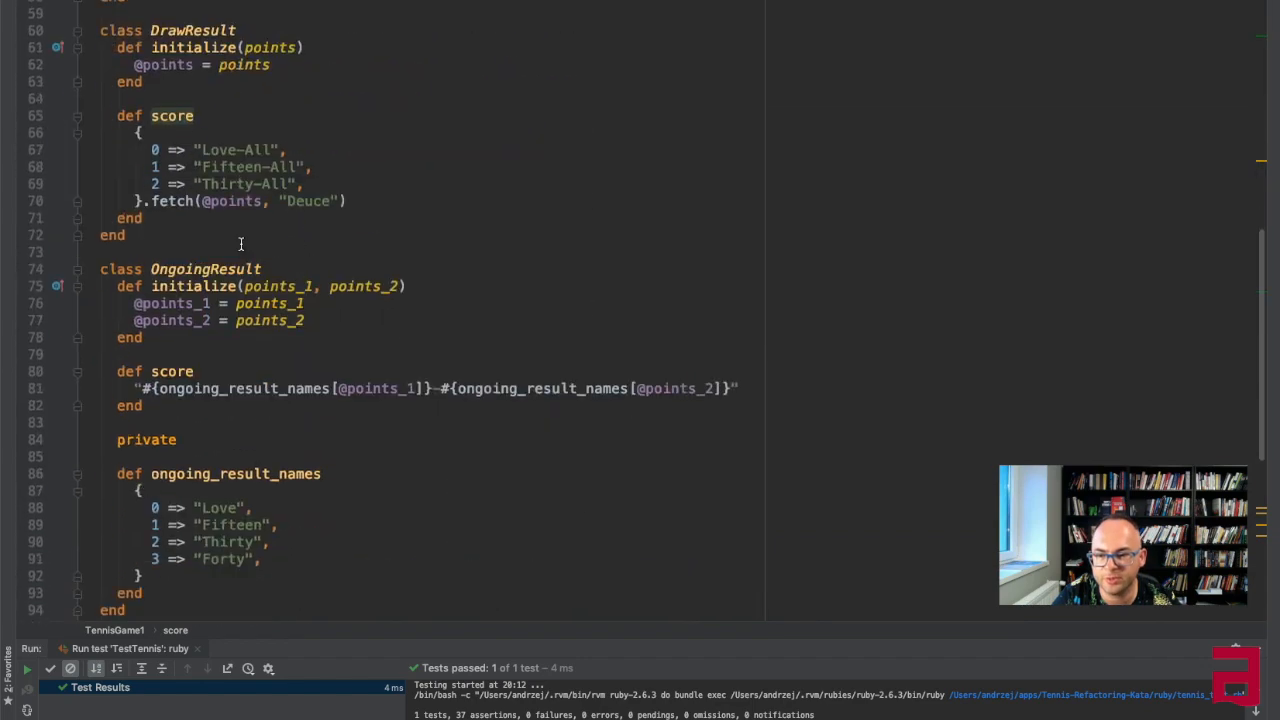
{"action": "scroll", "coordinate": [240, 243], "scroll_direction": "up", "scroll_amount": 4}
{"action": "scroll", "coordinate": [240, 243], "scroll_direction": "up", "scroll_amount": 5}
{"action": "scroll", "coordinate": [240, 243], "scroll_direction": "up", "scroll_amount": 5}
{"action": "scroll", "coordinate": [240, 243], "scroll_direction": "down", "scroll_amount": 1}
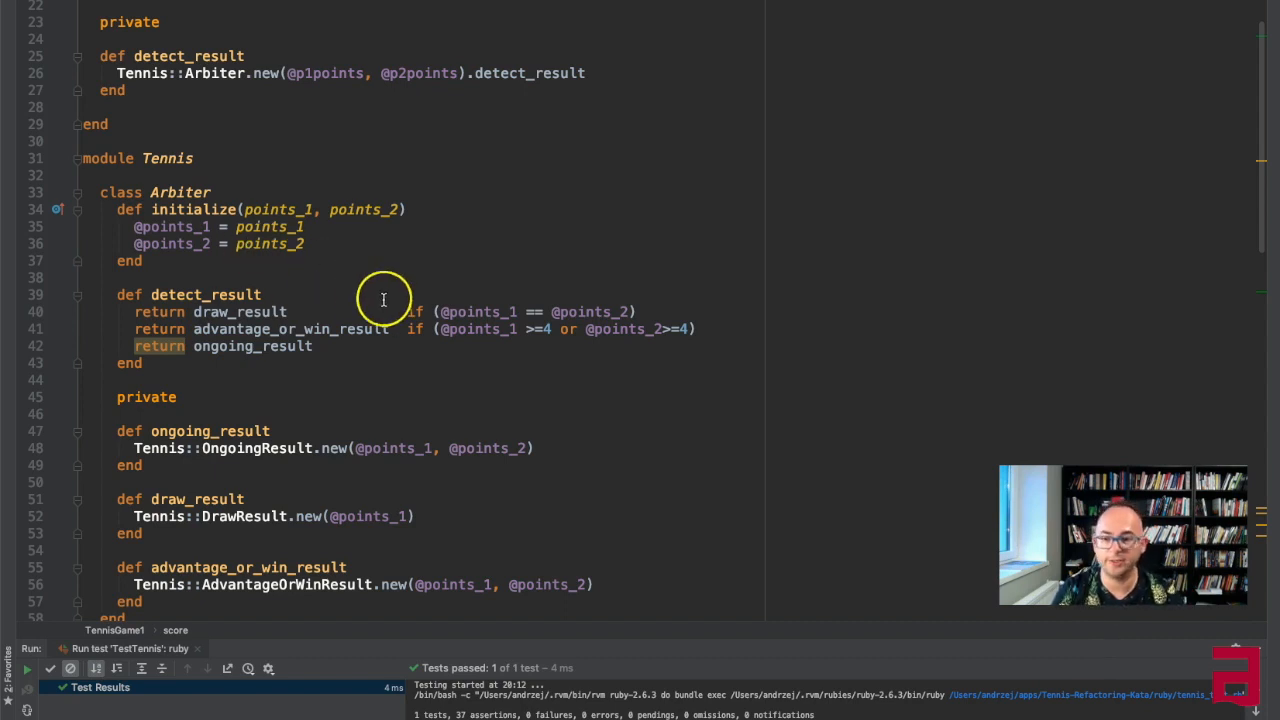
{"action": "scroll", "coordinate": [383, 299], "scroll_direction": "down", "scroll_amount": 3}
{"action": "double_click", "coordinate": [318, 199]}
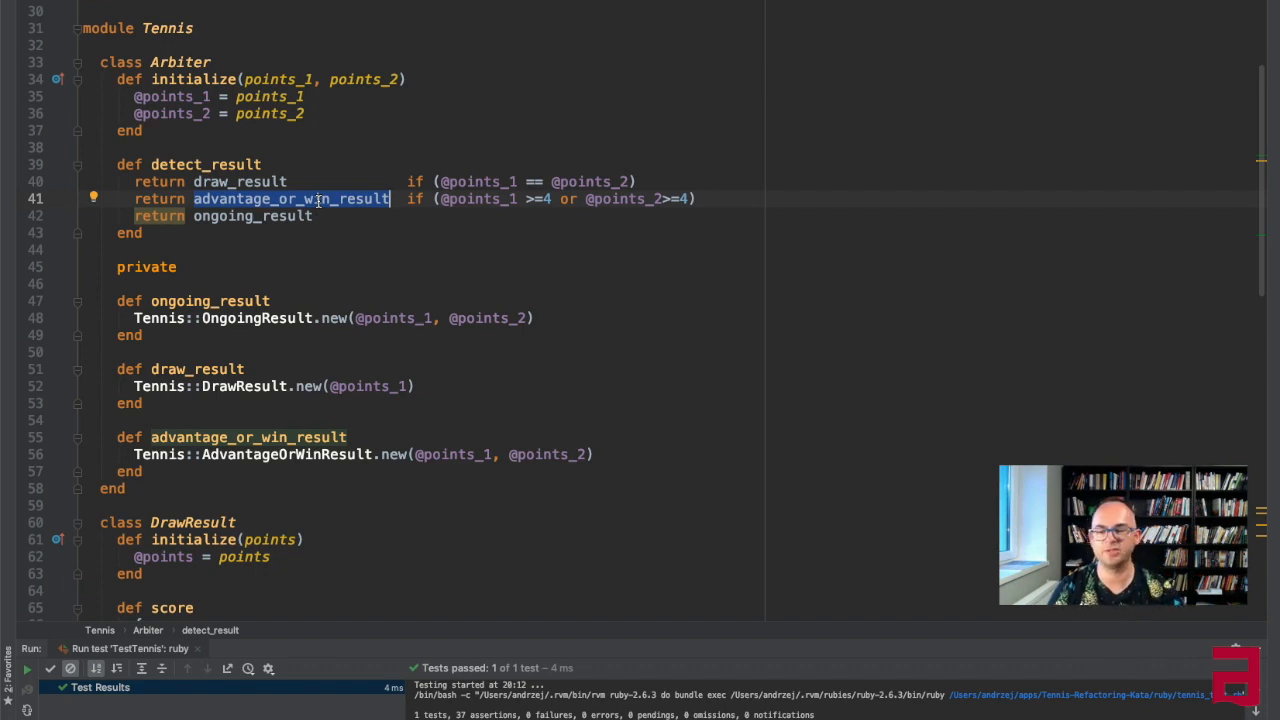
{"action": "left_click", "coordinate": [318, 454]}
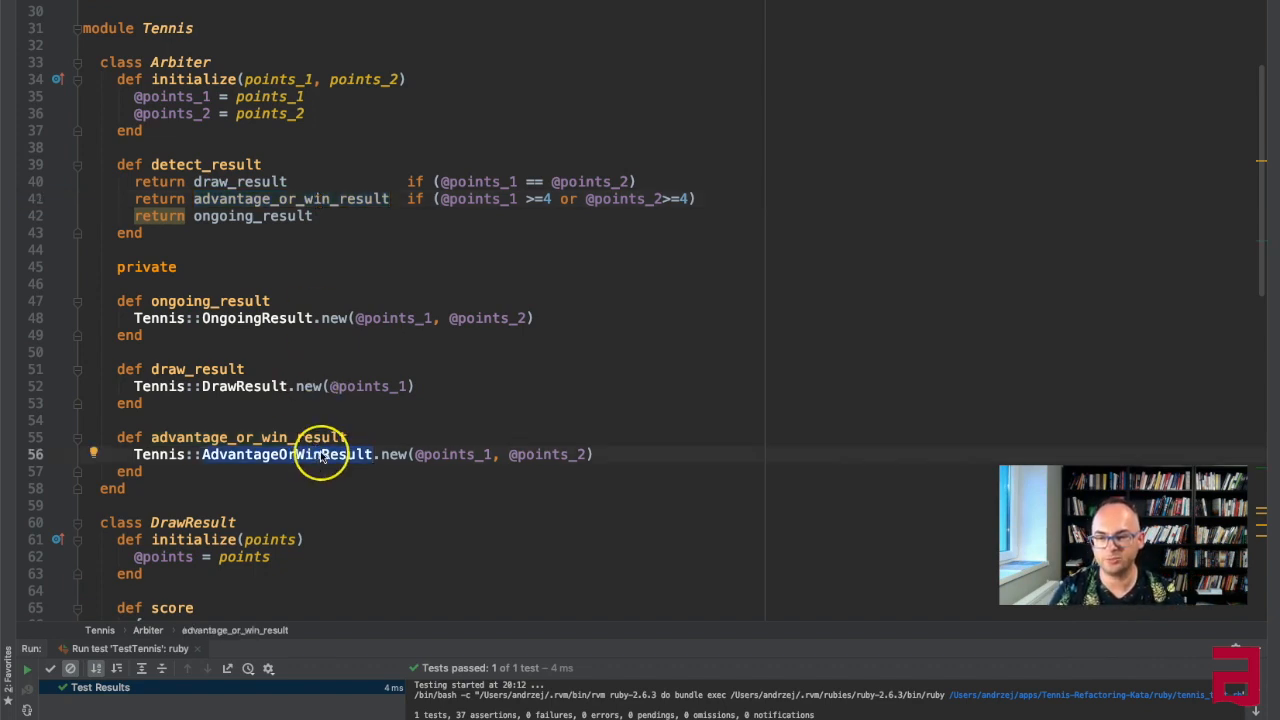
{"action": "scroll", "coordinate": [322, 457], "scroll_direction": "down", "scroll_amount": 3}
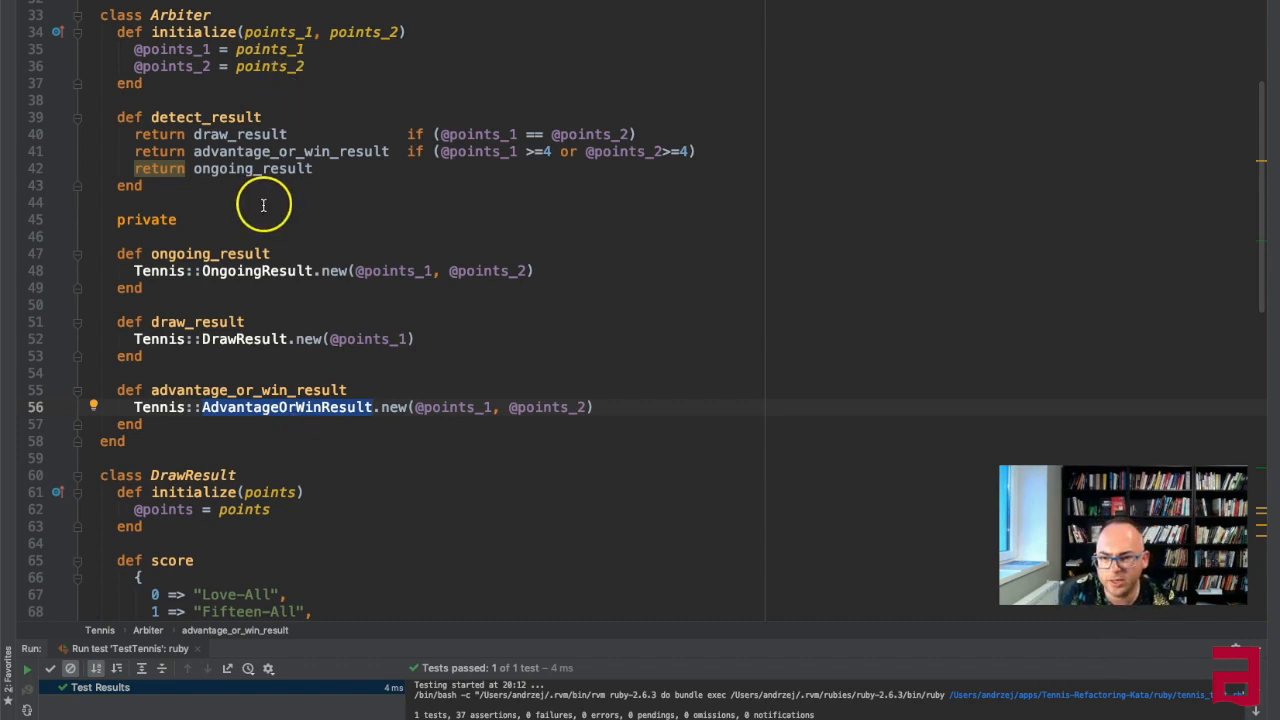
{"action": "double_click", "coordinate": [245, 390]}
{"action": "double_click", "coordinate": [287, 152]}
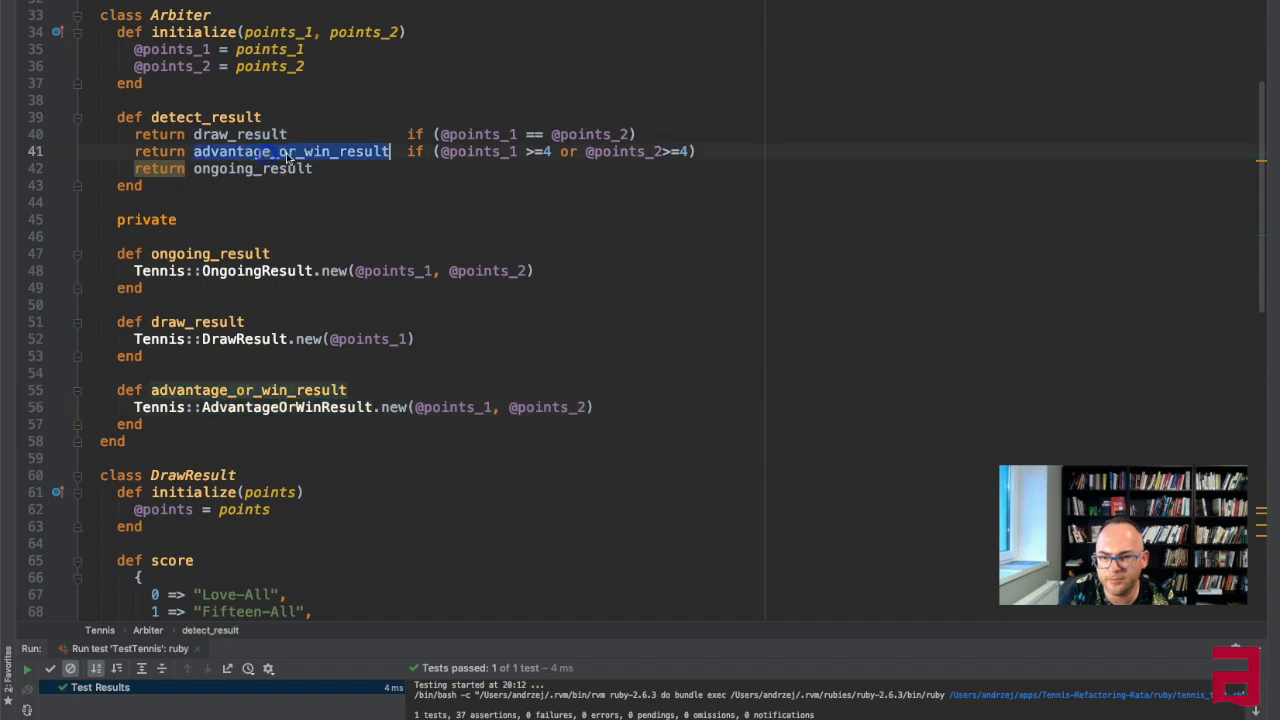
{"action": "left_click", "coordinate": [470, 151]}
{"action": "left_click_drag", "start_coordinate": [665, 151], "coordinate": [690, 151]}
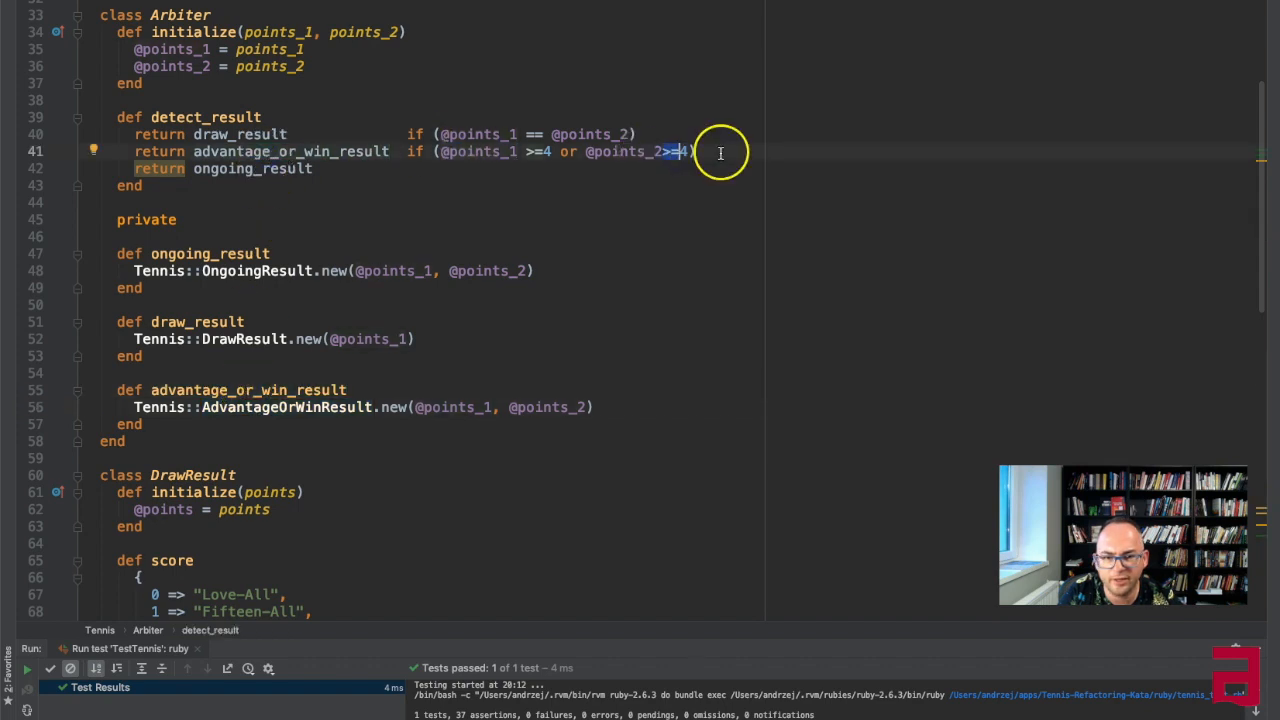
{"action": "left_click", "coordinate": [720, 152]}
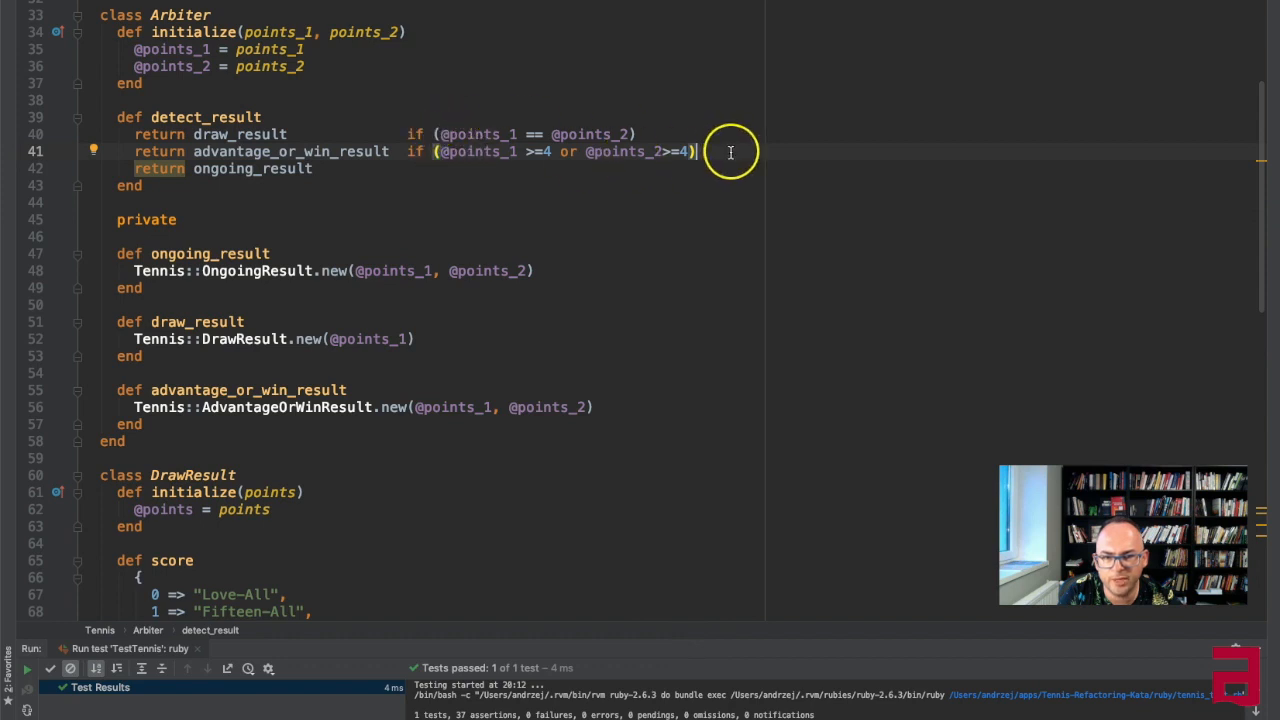
- Duplicate the advantage_or_win_result line into separate advantage_result and win_result returns
{"action": "left_click", "coordinate": [270, 151]}
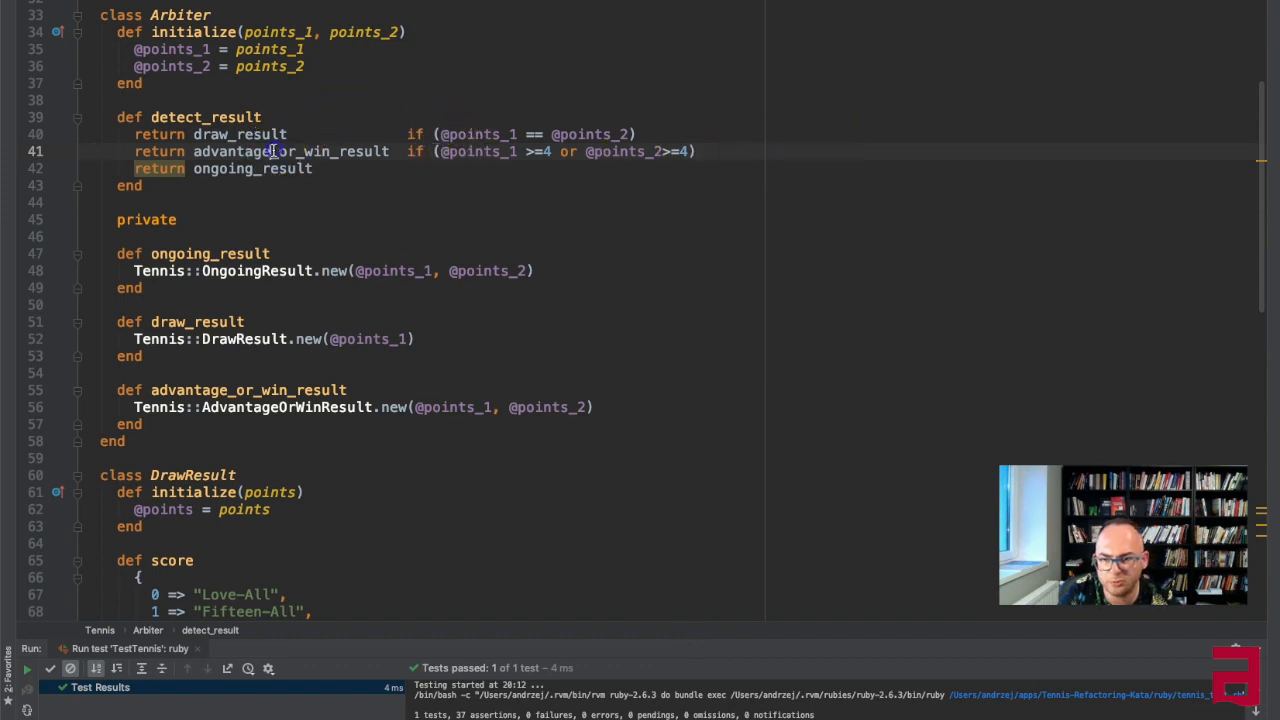
{"action": "key", "text": "ctrl+d"}
{"action": "left_click", "coordinate": [281, 151]}
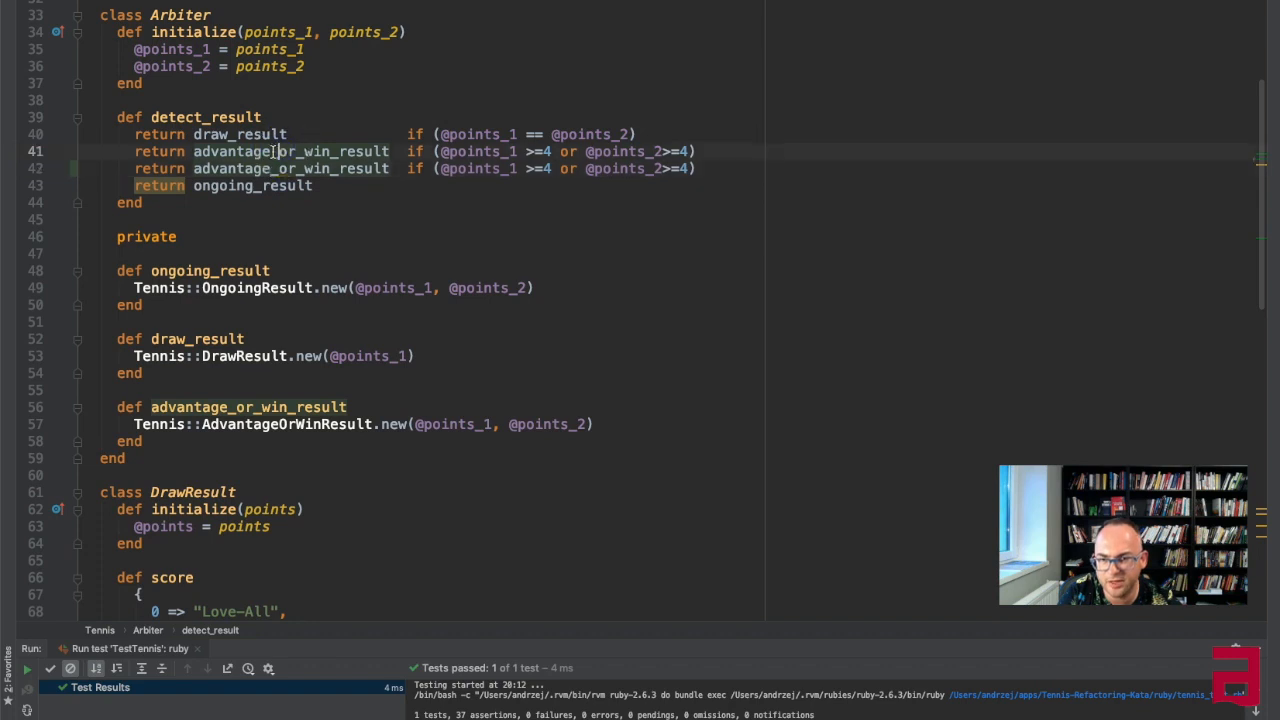
{"action": "key", "text": "BackSpace"}
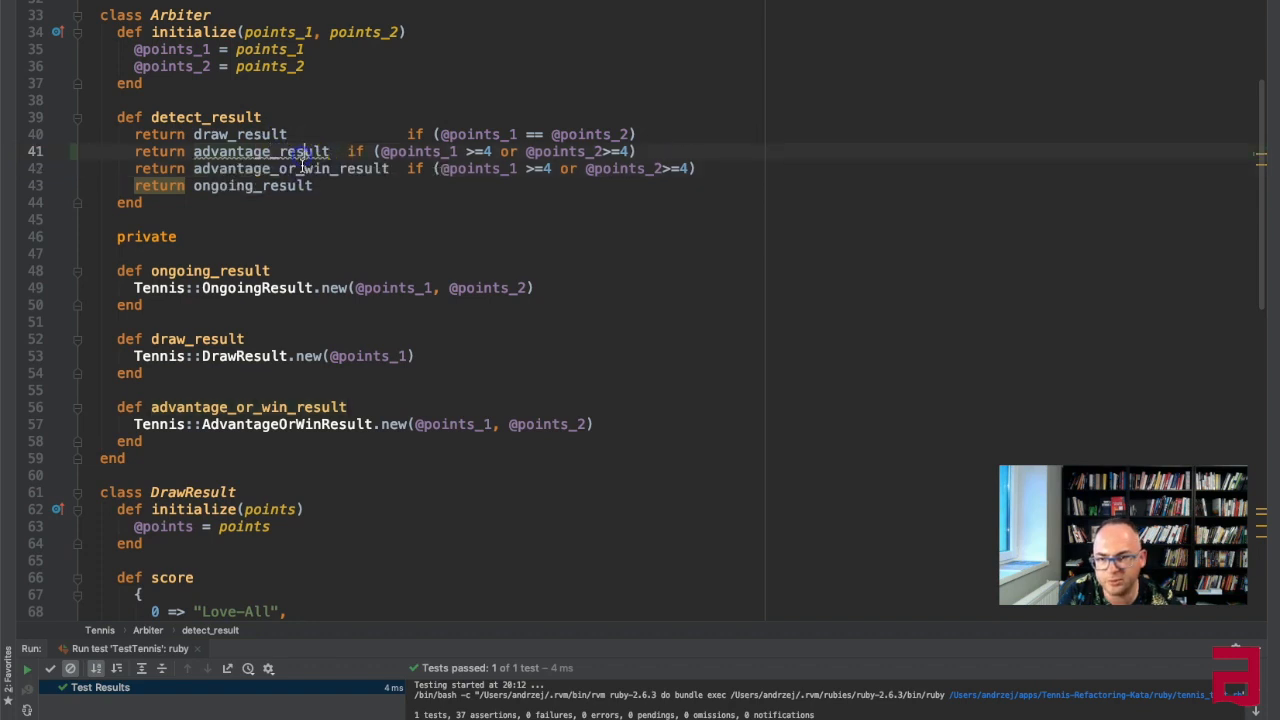
{"action": "left_click_drag", "start_coordinate": [303, 168], "coordinate": [193, 168]}
{"action": "key", "text": "BackSpace"}
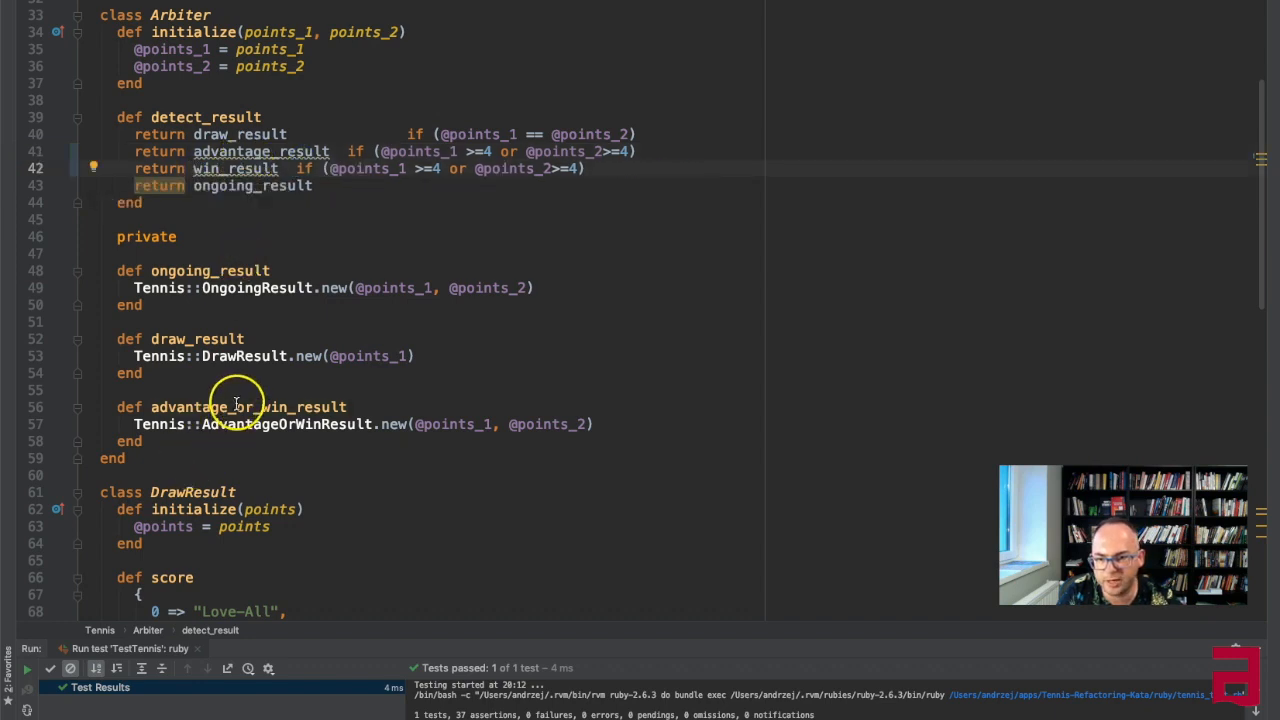
- Select the whole advantage_or_win_result method for copying
{"action": "left_click_drag", "start_coordinate": [232, 407], "coordinate": [289, 407]}
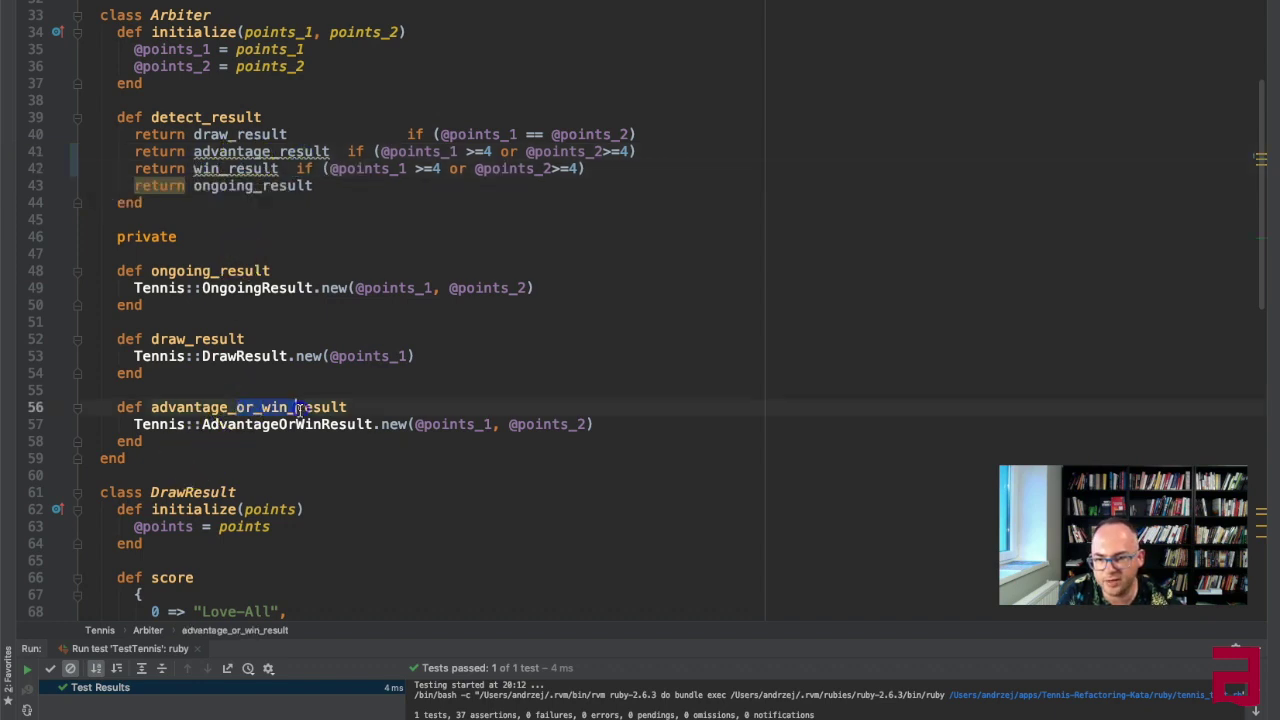
{"action": "left_click_drag", "start_coordinate": [143, 441], "coordinate": [117, 407]}
{"action": "key", "text": "super+c"}
{"action": "left_click", "coordinate": [183, 443]}
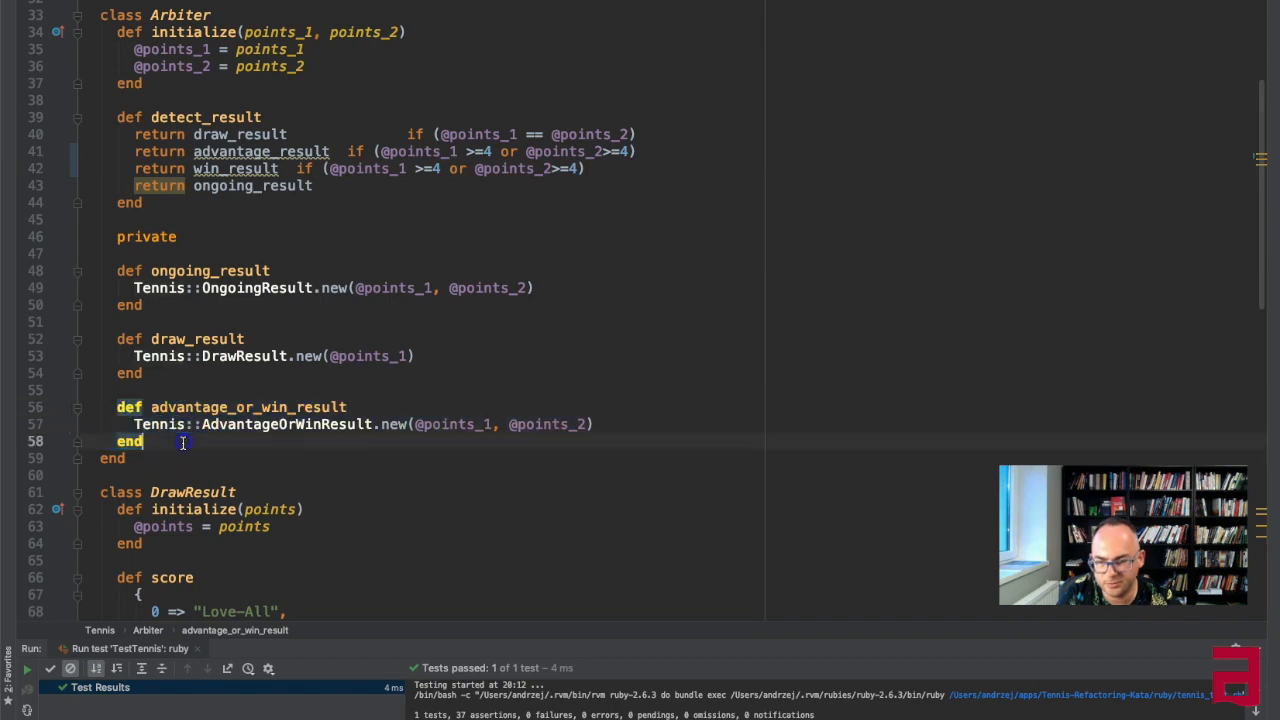
- Paste two copies of the method and rename the first to advantage_result, splitting the merged enddef
{"action": "key", "text": "super+v"}
{"action": "key", "text": "super+v"}
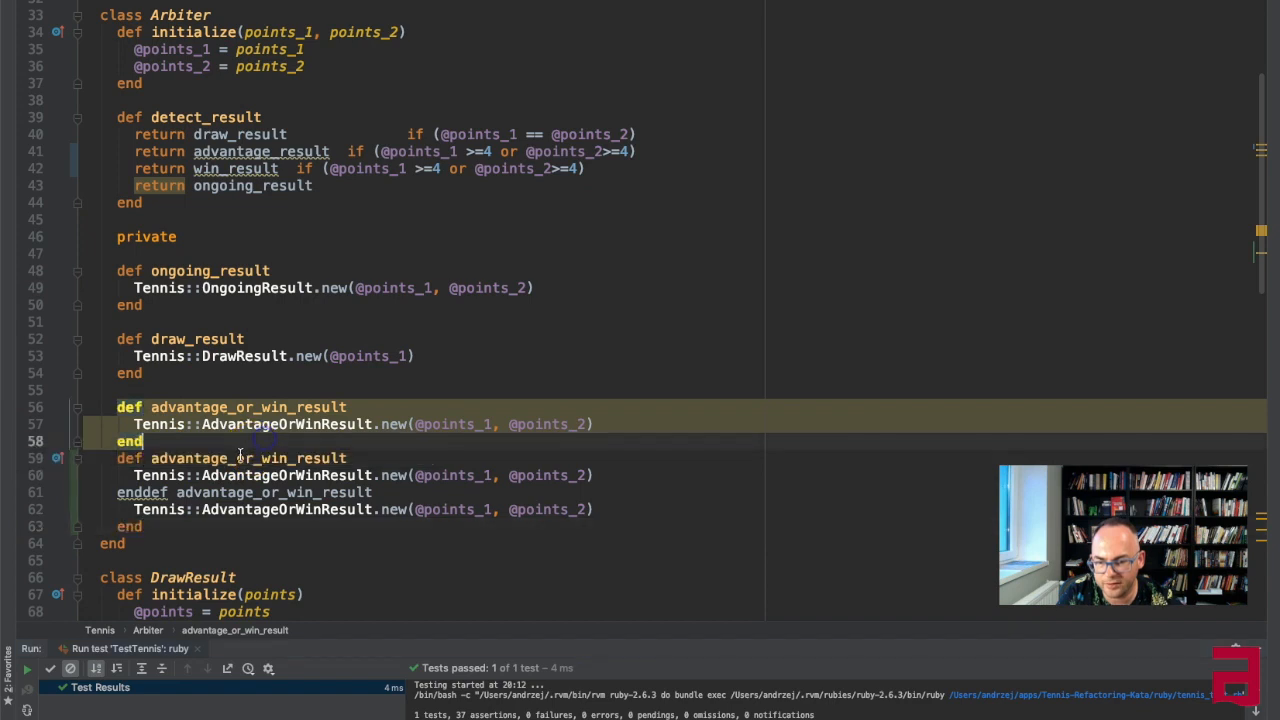
{"action": "left_click_drag", "start_coordinate": [236, 458], "coordinate": [295, 458]}
{"action": "key", "text": "BackSpace"}
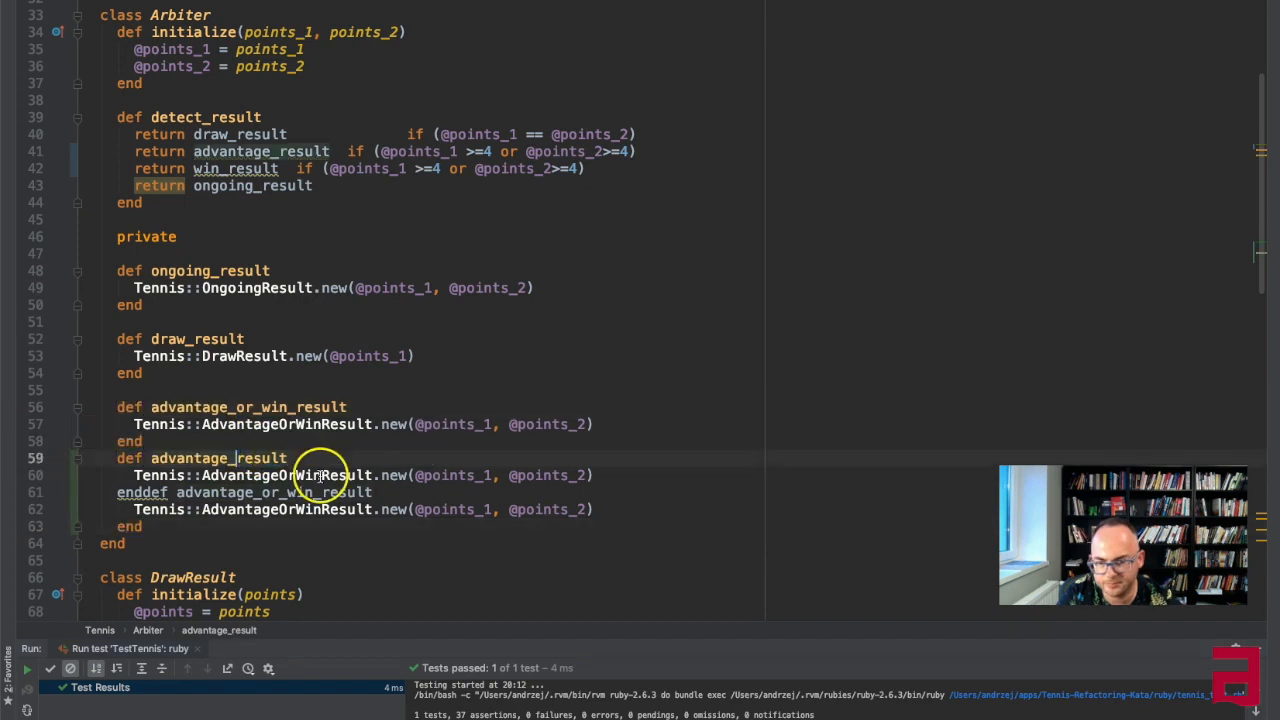
{"action": "key", "text": "Return"}
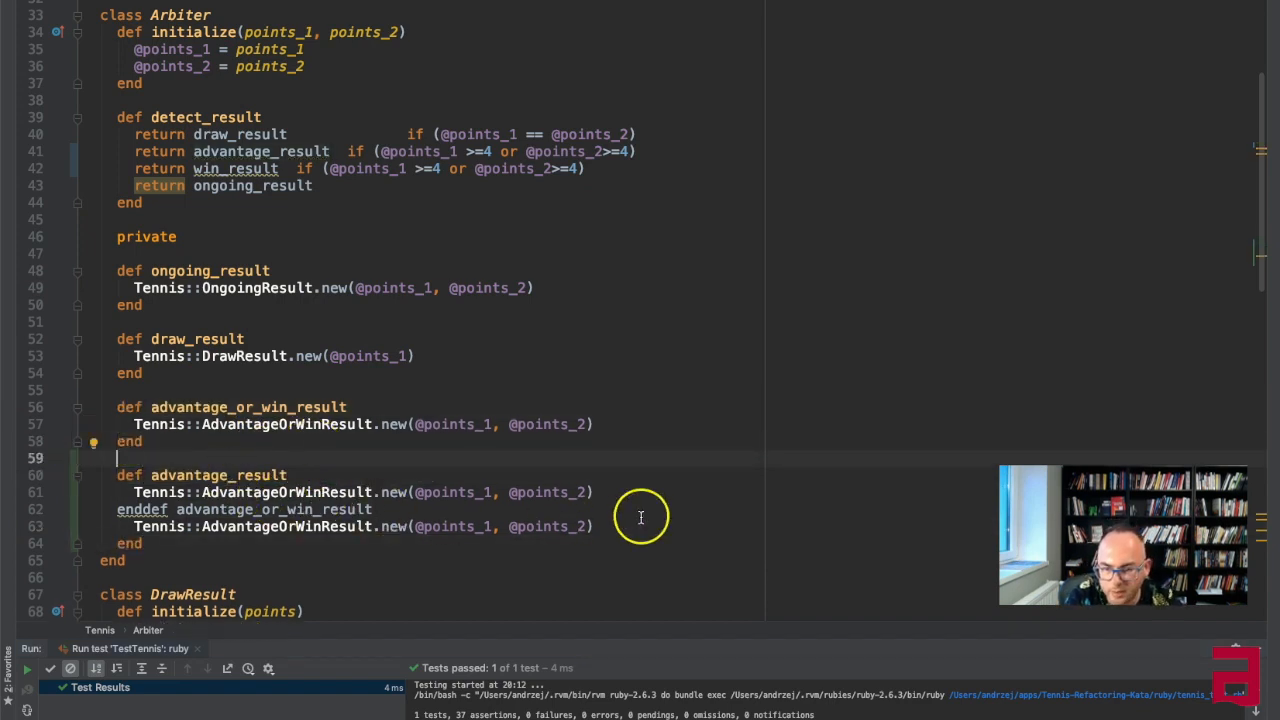
{"action": "left_click", "coordinate": [142, 509]}
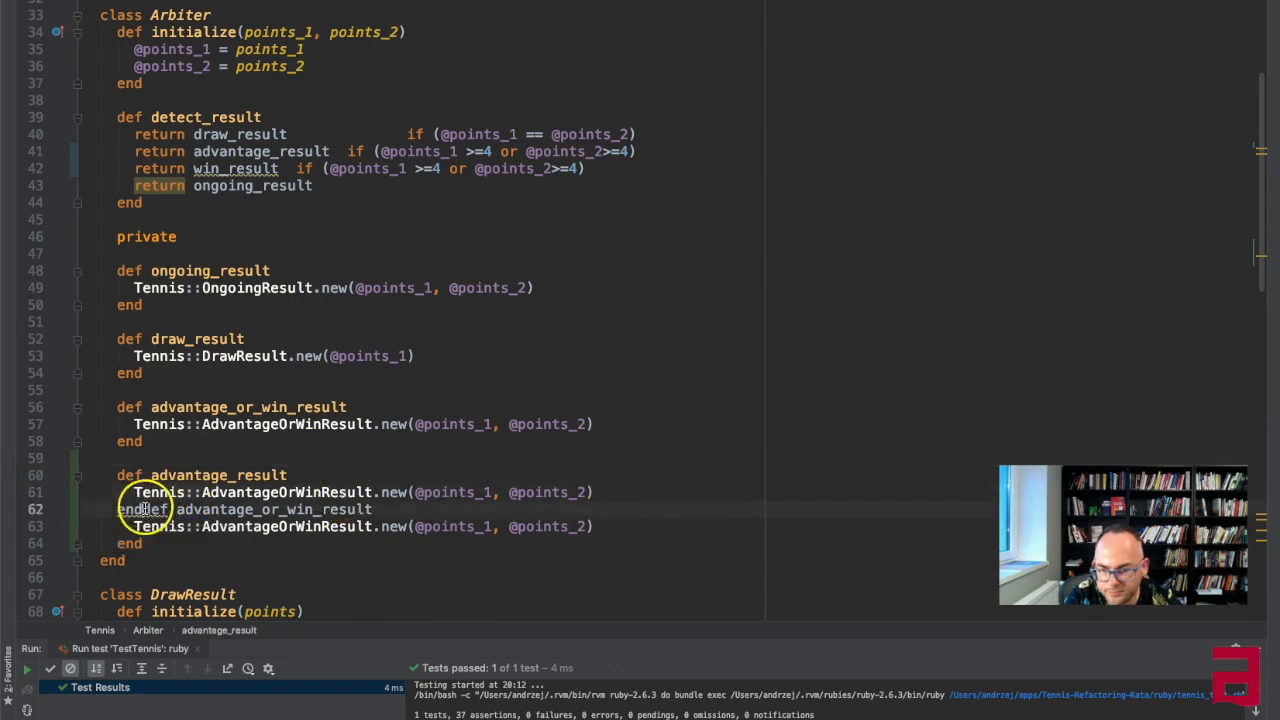
{"action": "key", "text": "Return"}
- Rename the second copy to win_result and separate the two methods with a blank line
{"action": "left_click_drag", "start_coordinate": [261, 527], "coordinate": [151, 527]}
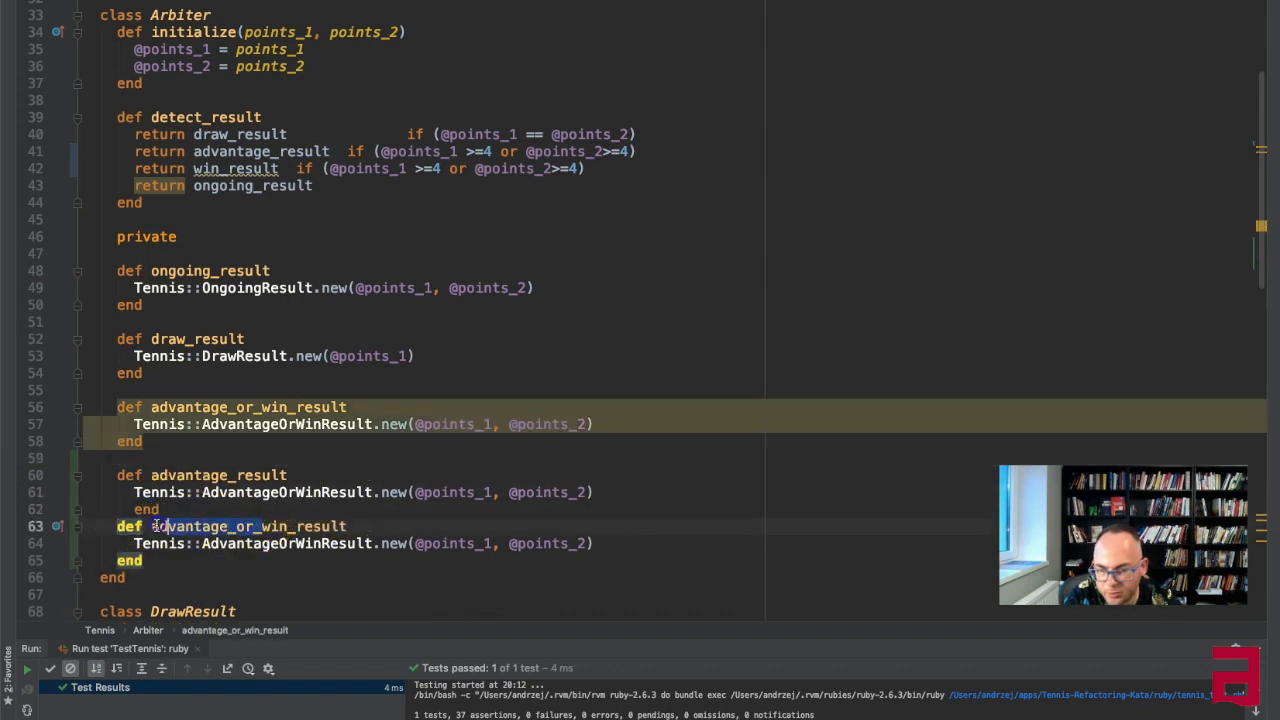
{"action": "key", "text": "Return"}
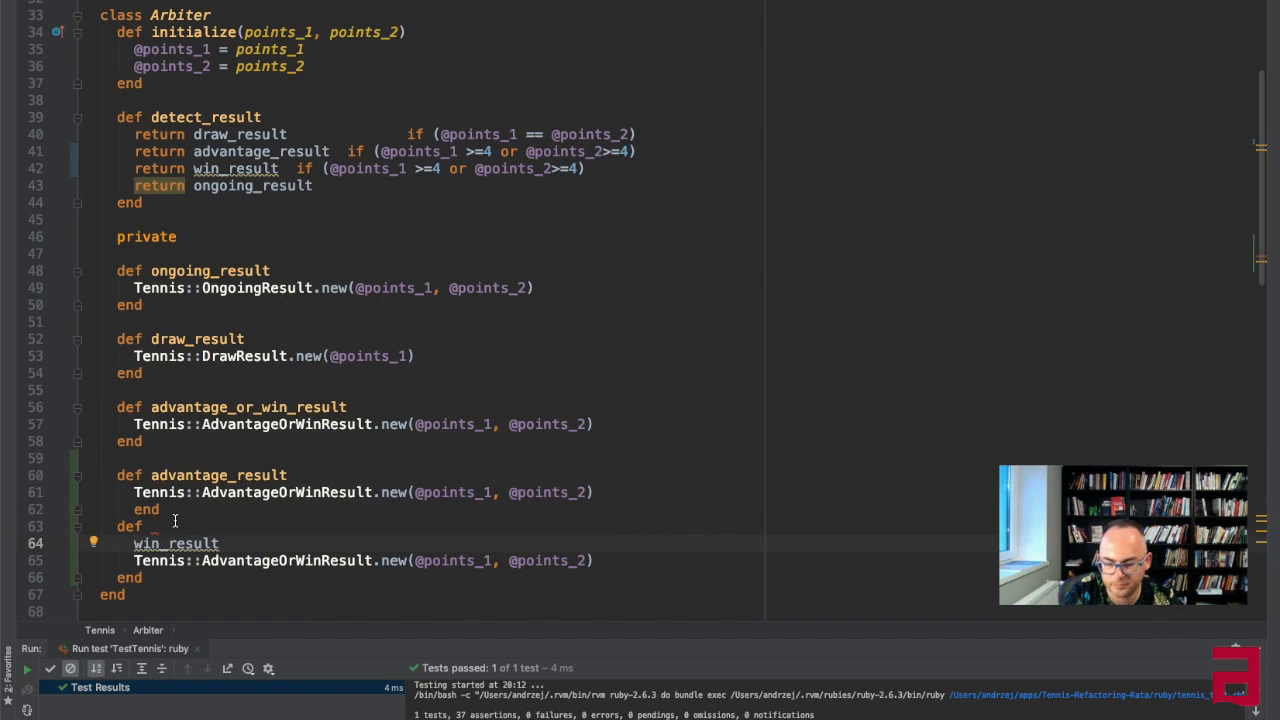
{"action": "key", "text": "ctrl+z"}
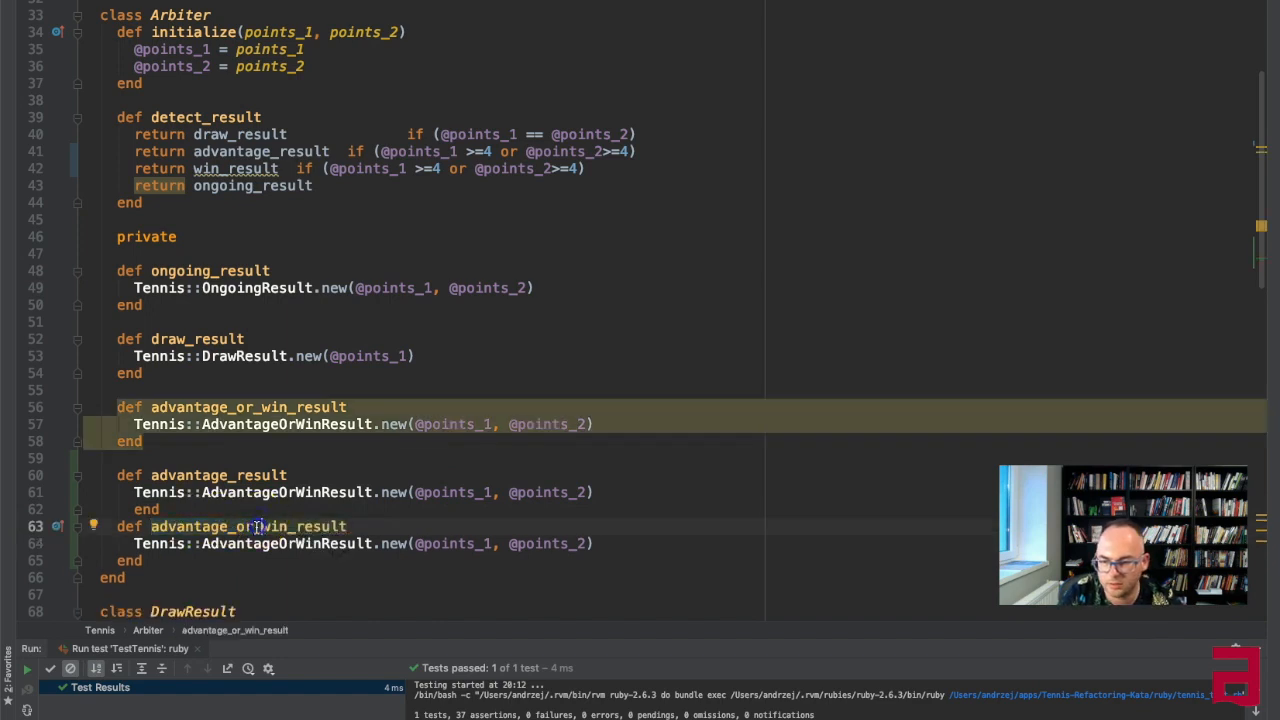
{"action": "key", "text": "BackSpace"}
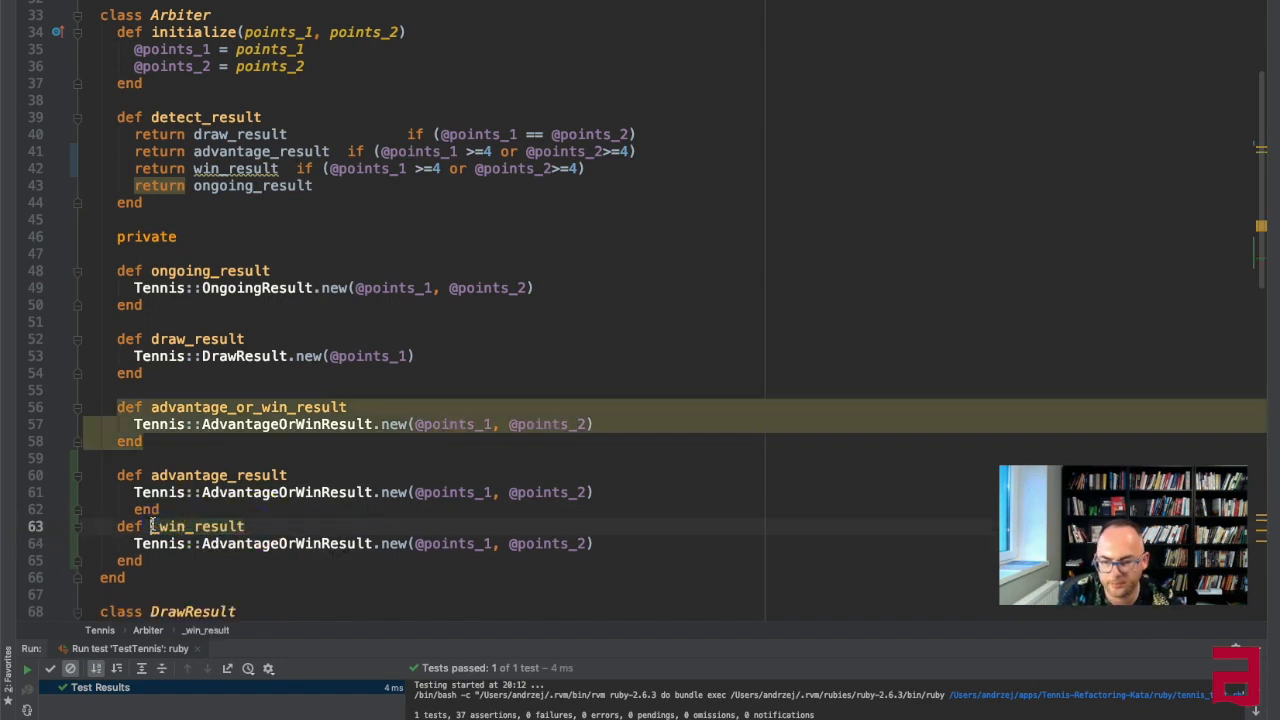
{"action": "key", "text": "Delete"}
{"action": "key", "text": "Up"}
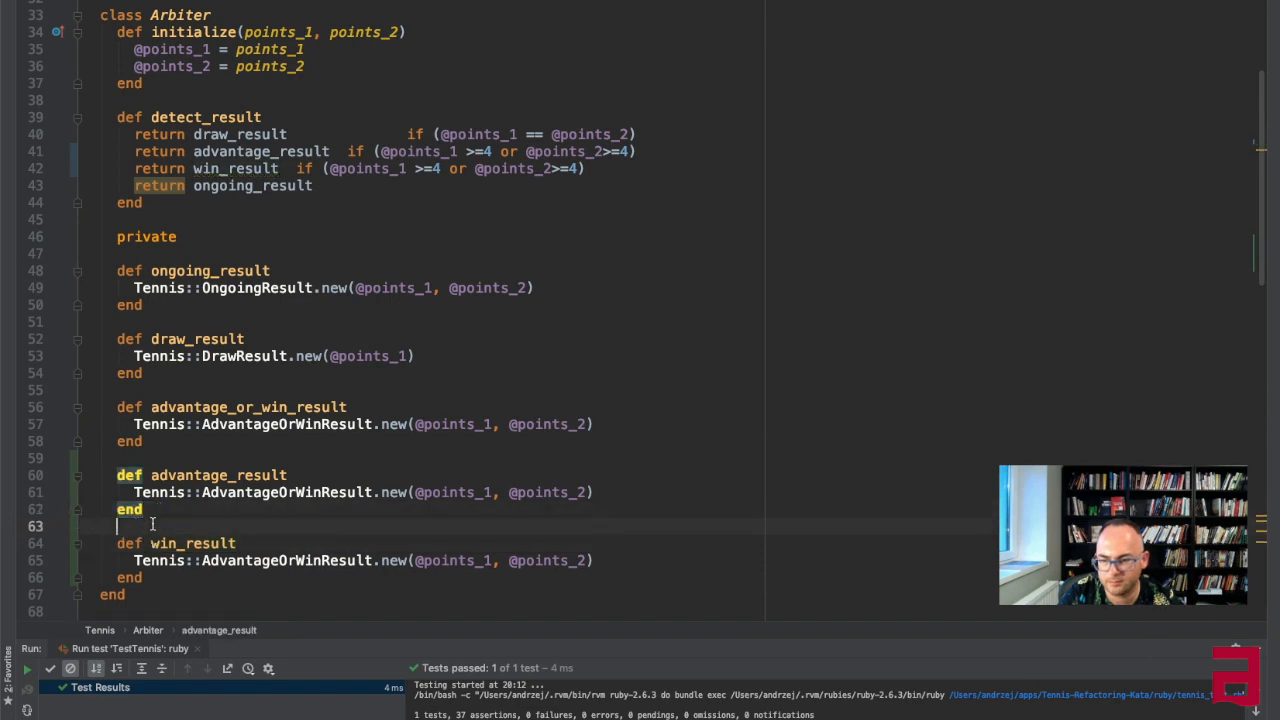
{"action": "key", "text": "Return"}
- Make advantage_result build Tennis::AdvantageResult and win_result build Tennis::WinResult
{"action": "left_click", "coordinate": [295, 492]}
{"action": "left_click_drag", "start_coordinate": [303, 495], "coordinate": [320, 495]}
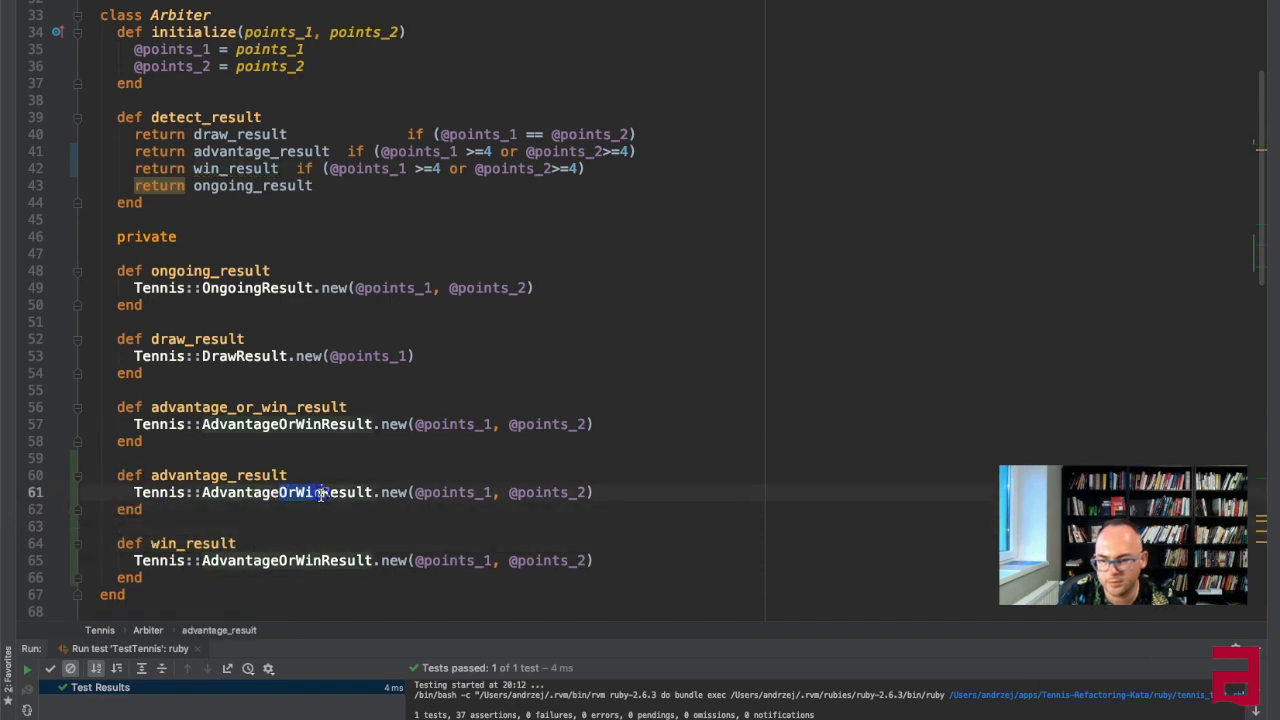
{"action": "key", "text": "BackSpace"}
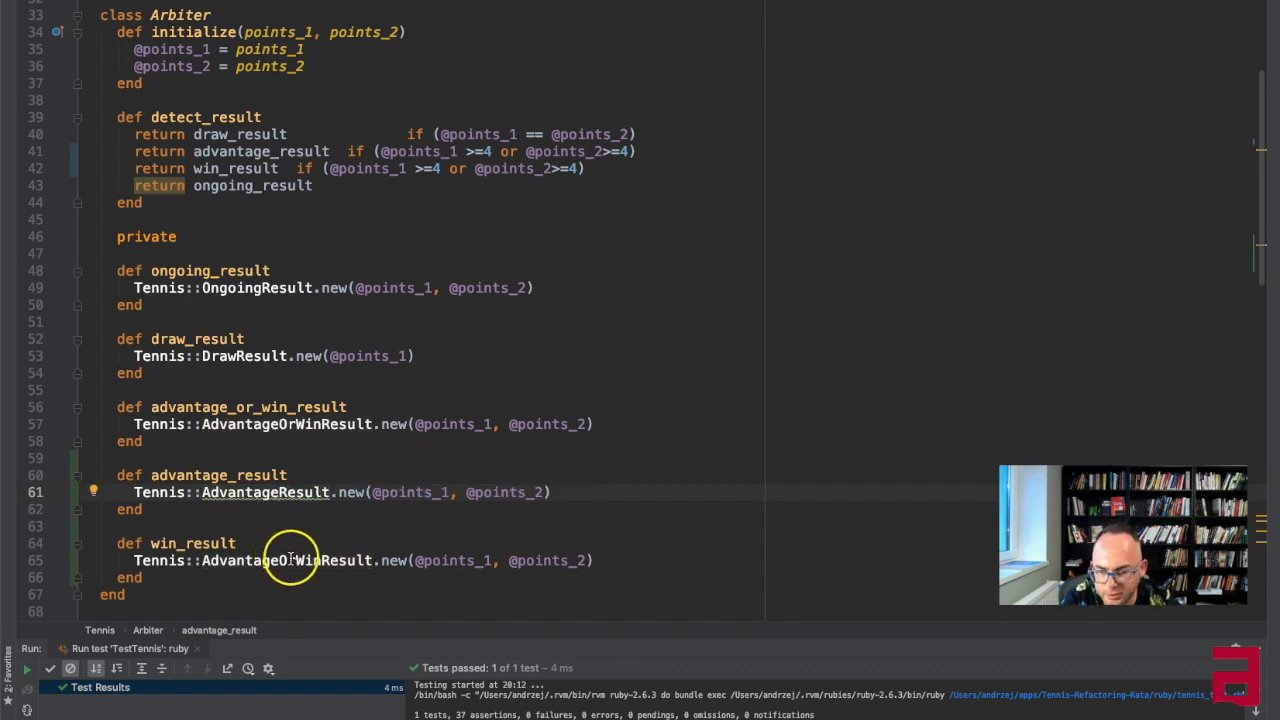
{"action": "left_click_drag", "start_coordinate": [295, 560], "coordinate": [228, 560]}
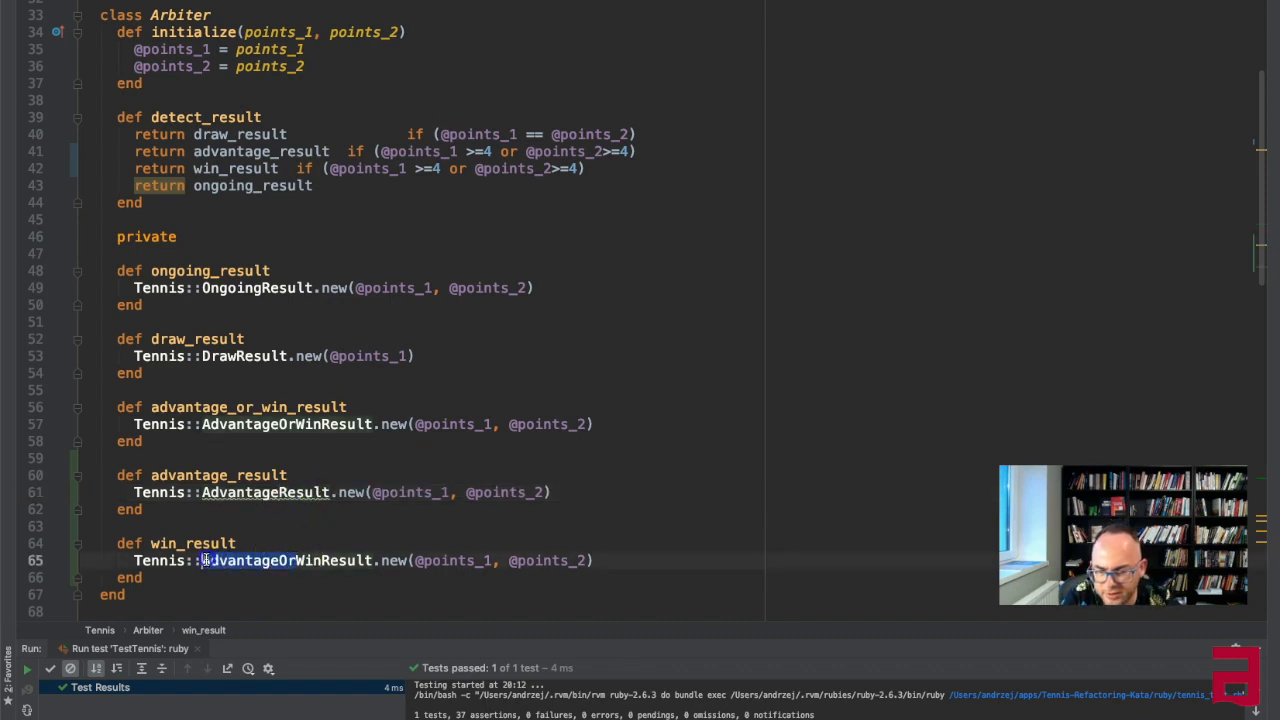
{"action": "key", "text": "BackSpace"}
{"action": "left_click", "coordinate": [328, 526]}
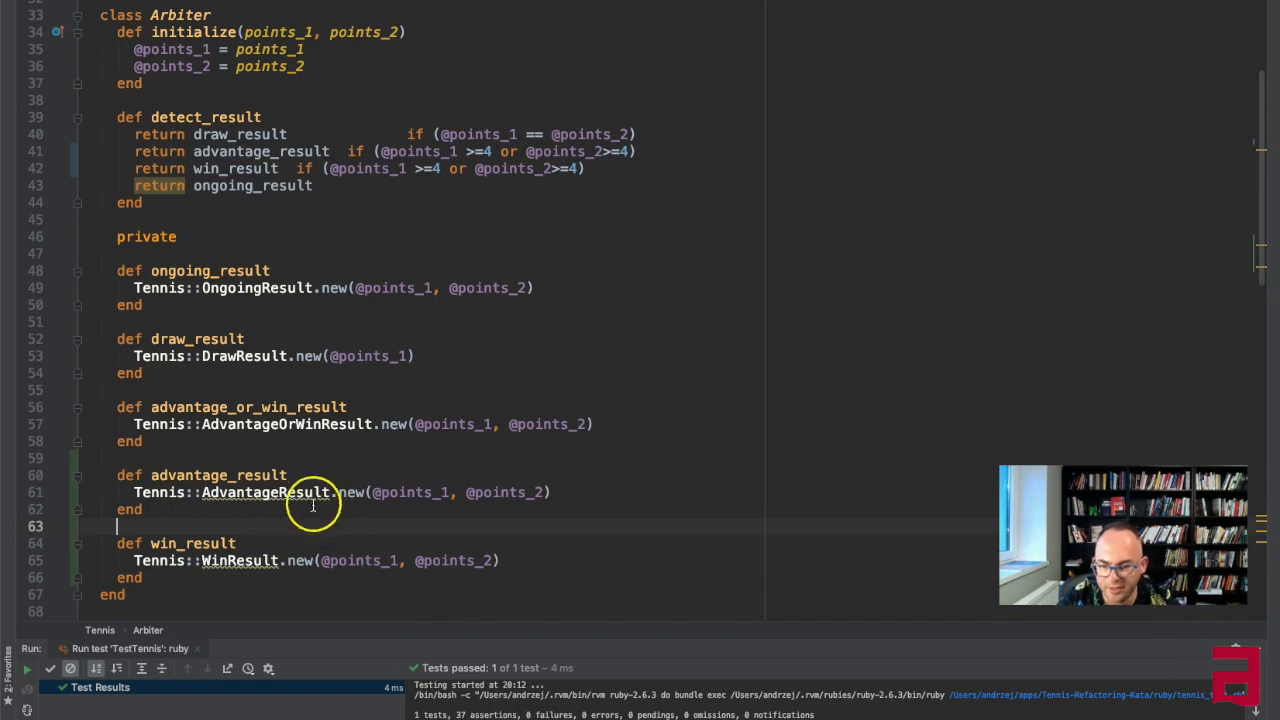
{"action": "scroll", "coordinate": [312, 506], "scroll_direction": "down", "scroll_amount": 10}
{"action": "scroll", "coordinate": [312, 500], "scroll_direction": "down", "scroll_amount": 8}
{"action": "scroll", "coordinate": [310, 495], "scroll_direction": "down", "scroll_amount": 8}
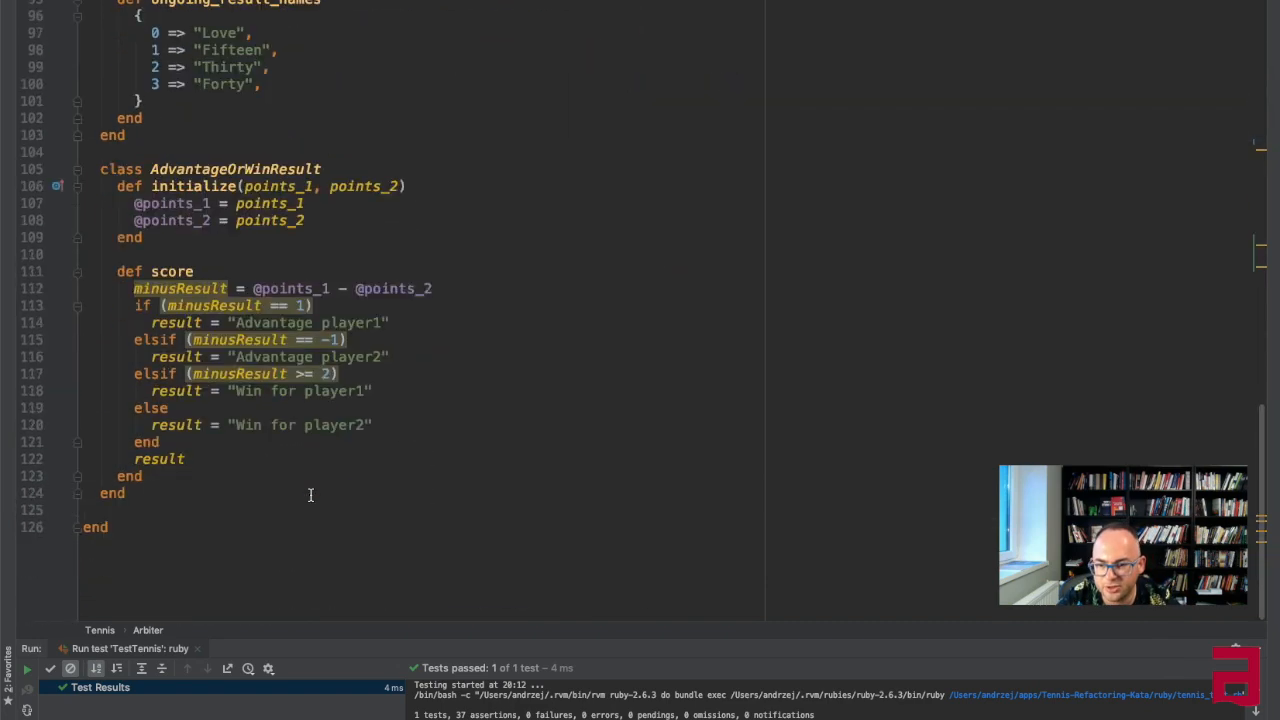
- Copy the AdvantageOrWinResult class and paste two duplicates below it
{"action": "mouse_move", "coordinate": [100, 169]}
{"action": "left_mouse_down"}
{"action": "mouse_move", "coordinate": [175, 510]}
{"action": "mouse_move", "coordinate": [175, 493]}
{"action": "left_mouse_up"}
{"action": "key", "text": "super+c"}
{"action": "key", "text": "Down"}
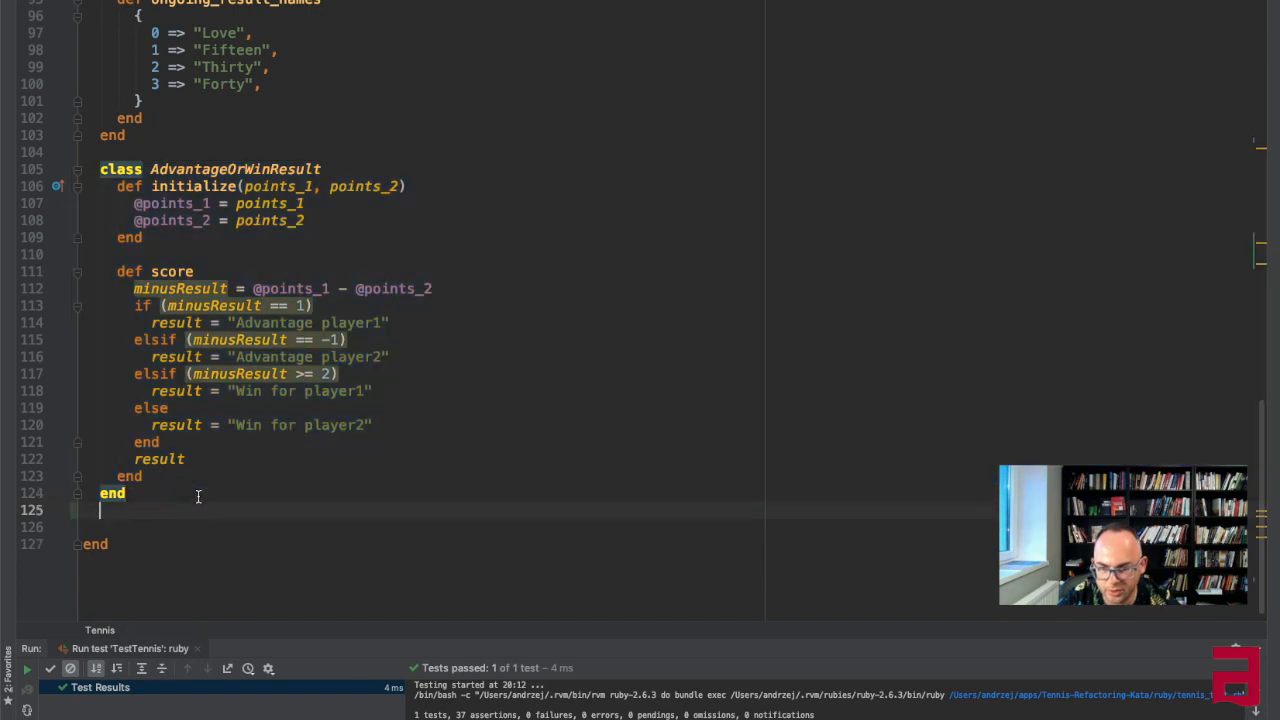
{"action": "key", "text": "super+v"}
{"action": "left_click", "coordinate": [290, 210]}
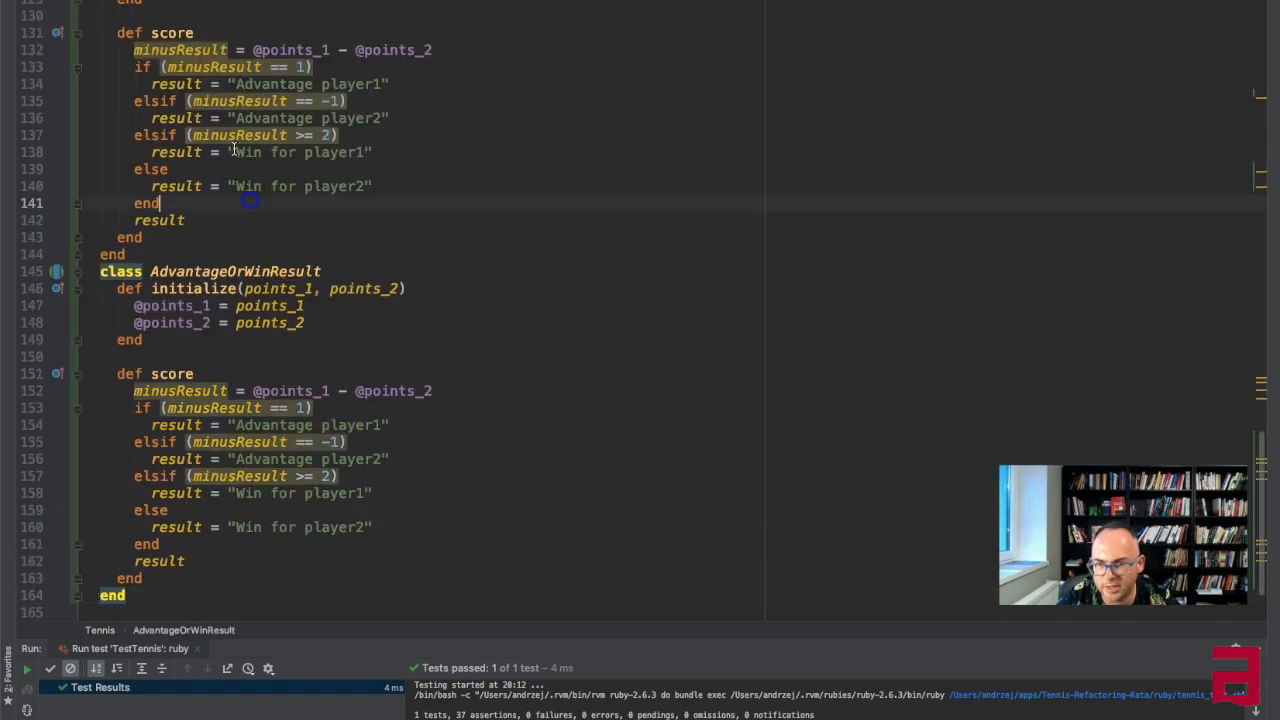
{"action": "scroll", "coordinate": [230, 180], "scroll_direction": "down", "scroll_amount": 5}
- Rename the first duplicate AdvantageResult and add a blank line before the second duplicate
{"action": "left_click", "coordinate": [230, 41]}
{"action": "left_click_drag", "start_coordinate": [230, 41], "coordinate": [268, 41]}
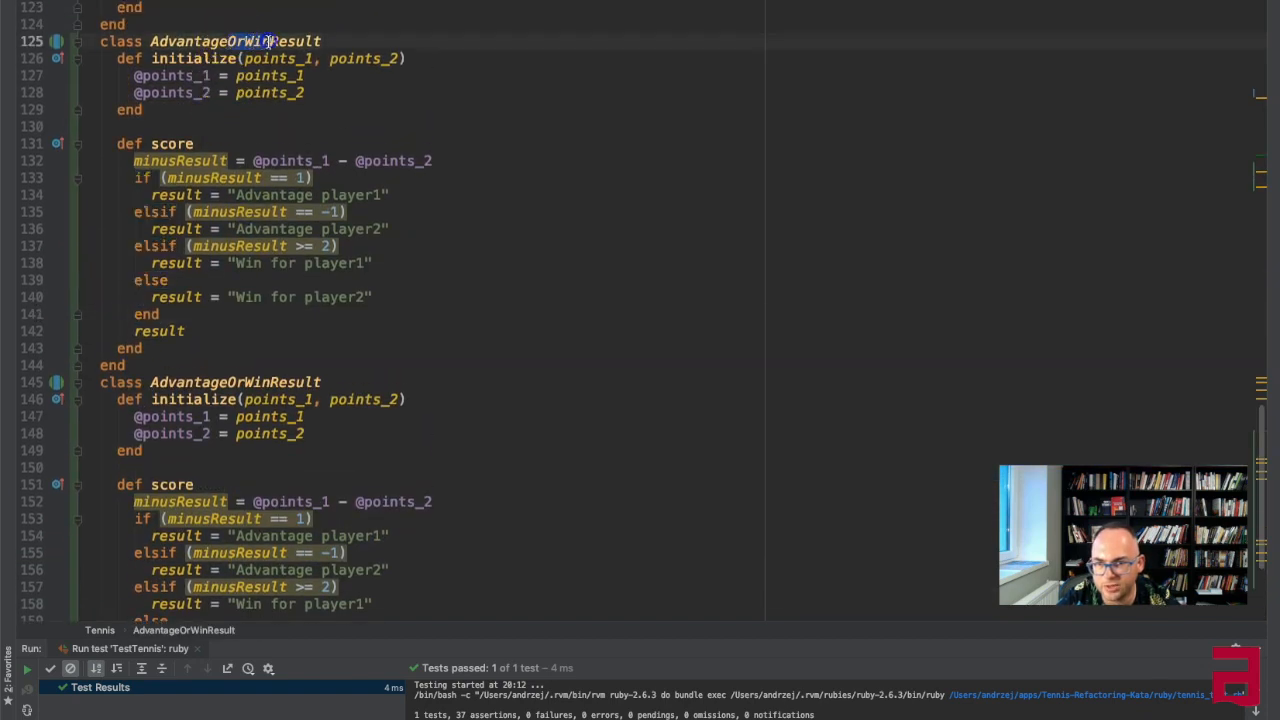
{"action": "key", "text": "BackSpace"}
{"action": "left_click", "coordinate": [125, 365]}
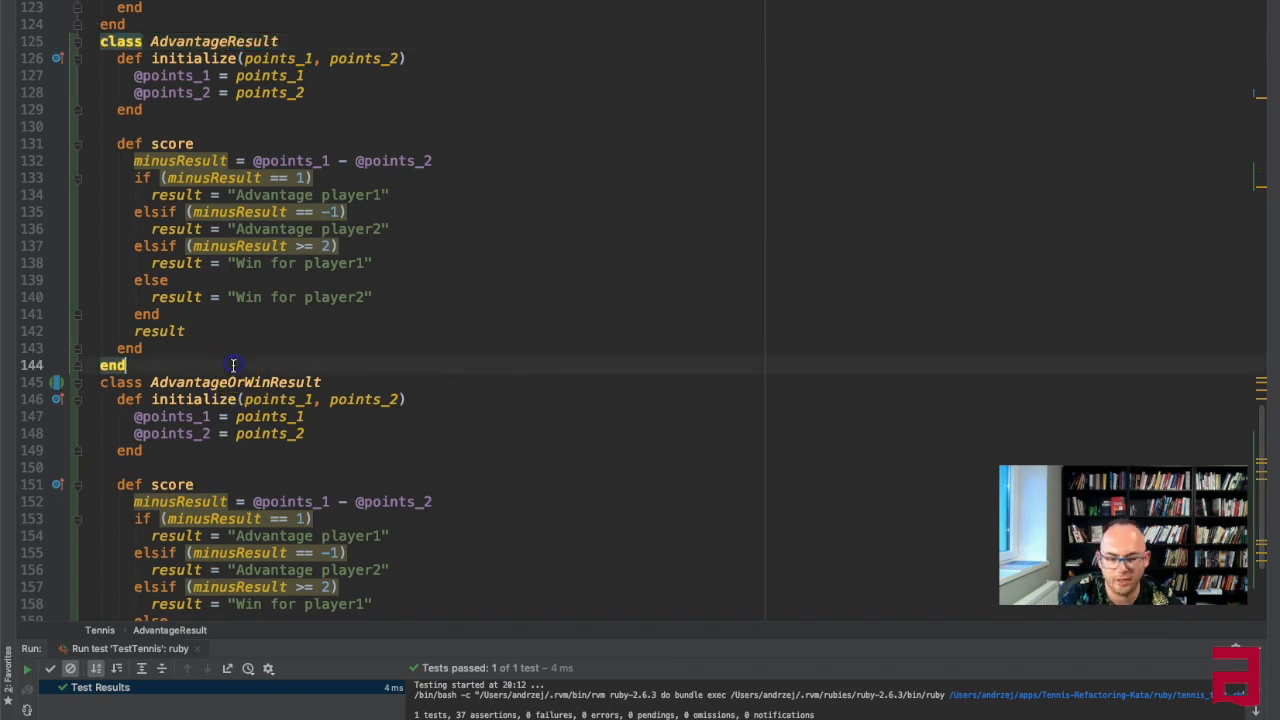
{"action": "key", "text": "Return"}
{"action": "left_click", "coordinate": [230, 398]}
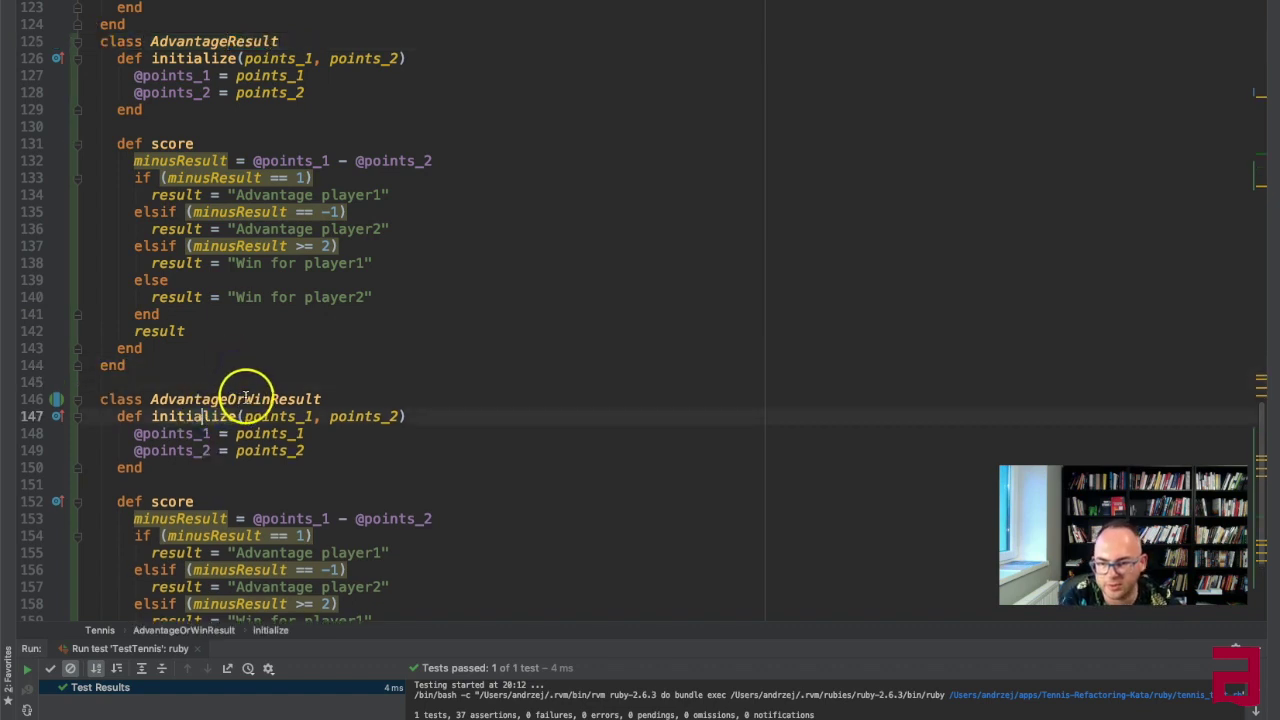
{"action": "left_click", "coordinate": [152, 398]}
{"action": "left_click_drag", "start_coordinate": [152, 398], "coordinate": [244, 398]}
- Rename the second duplicate WinResult and delete the two advantage branches from its score
{"action": "key", "text": "BackSpace"}
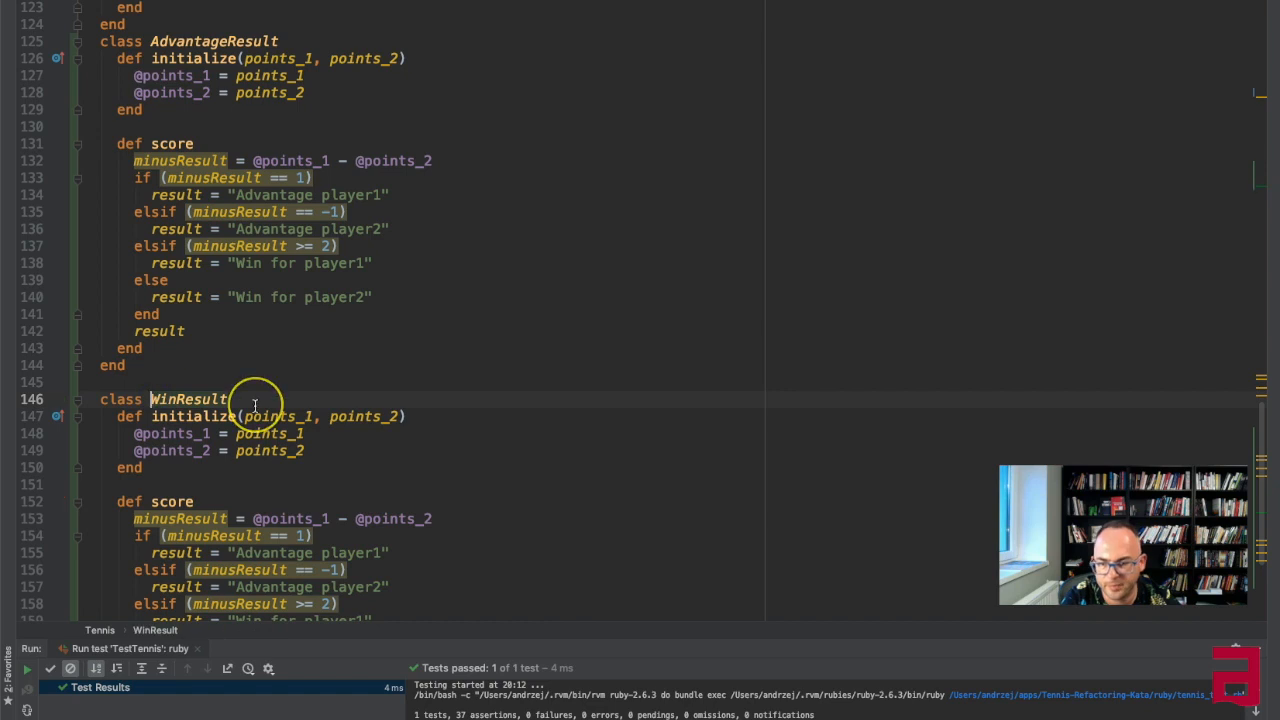
{"action": "scroll", "coordinate": [256, 408], "scroll_direction": "down", "scroll_amount": 4}
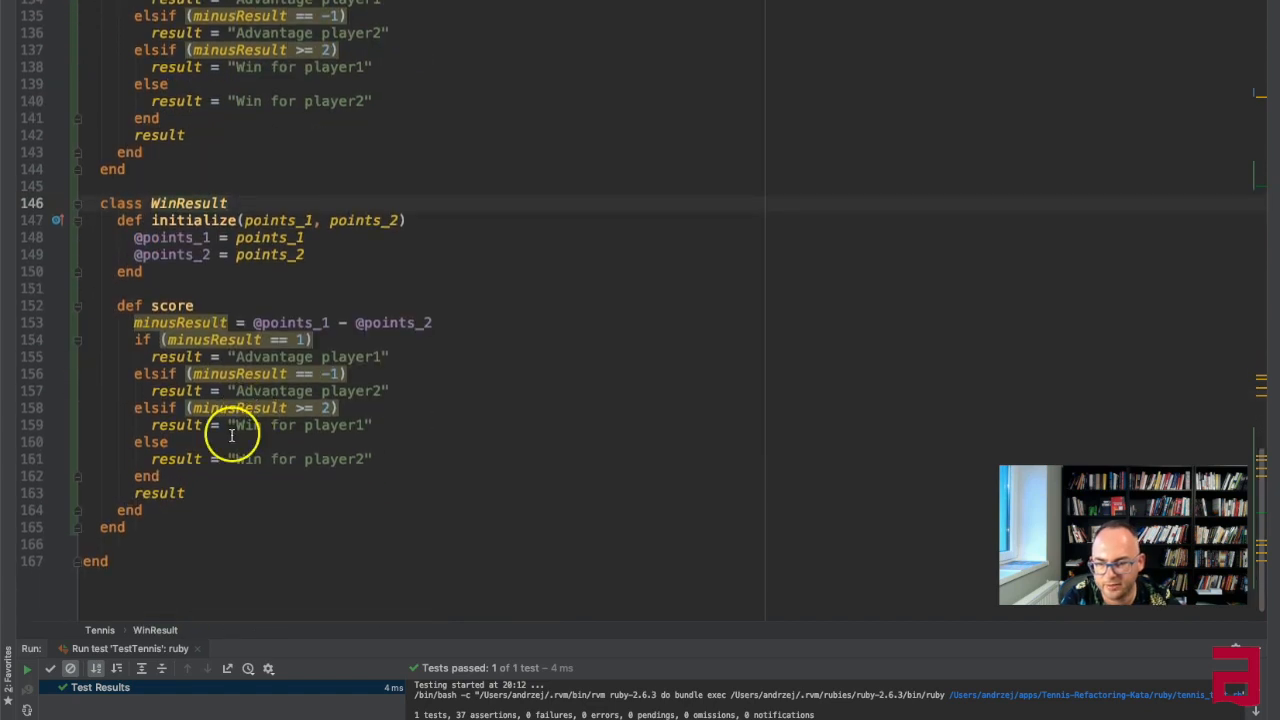
{"action": "key", "text": "Right"}
{"action": "key", "text": "Right"}
{"action": "key", "text": "Right"}
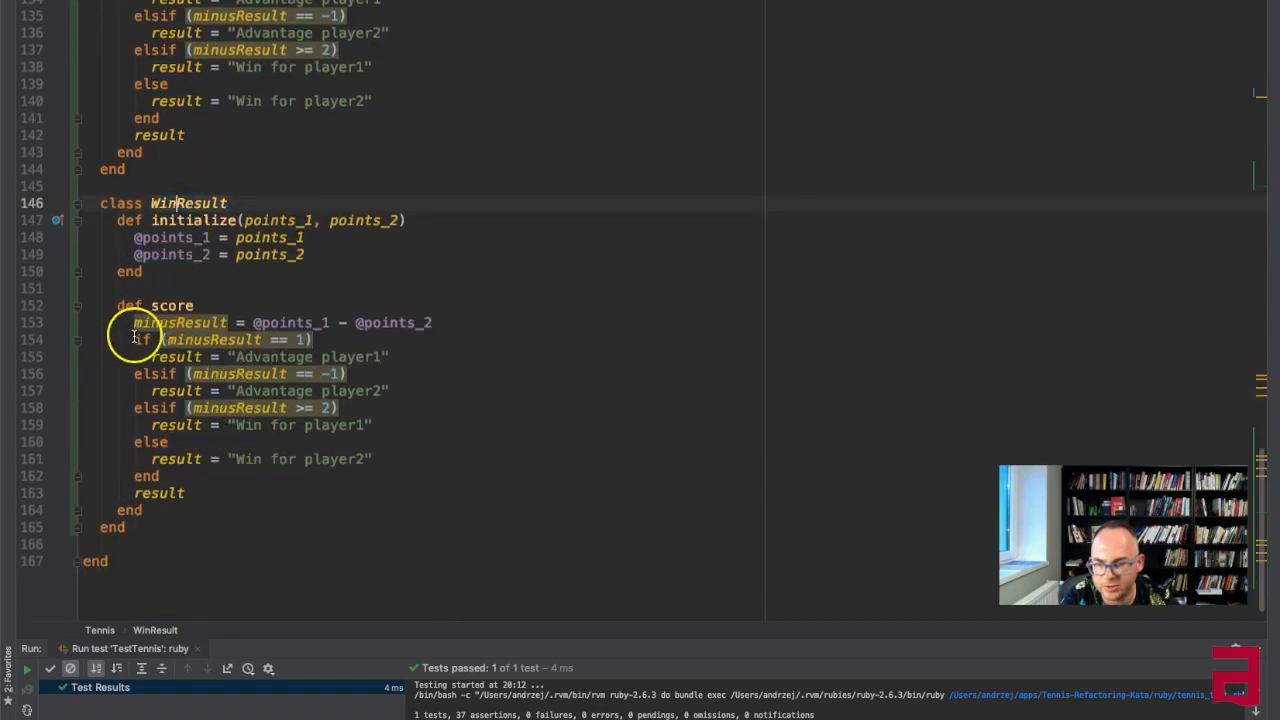
{"action": "left_click_drag", "start_coordinate": [133, 339], "coordinate": [407, 391]}
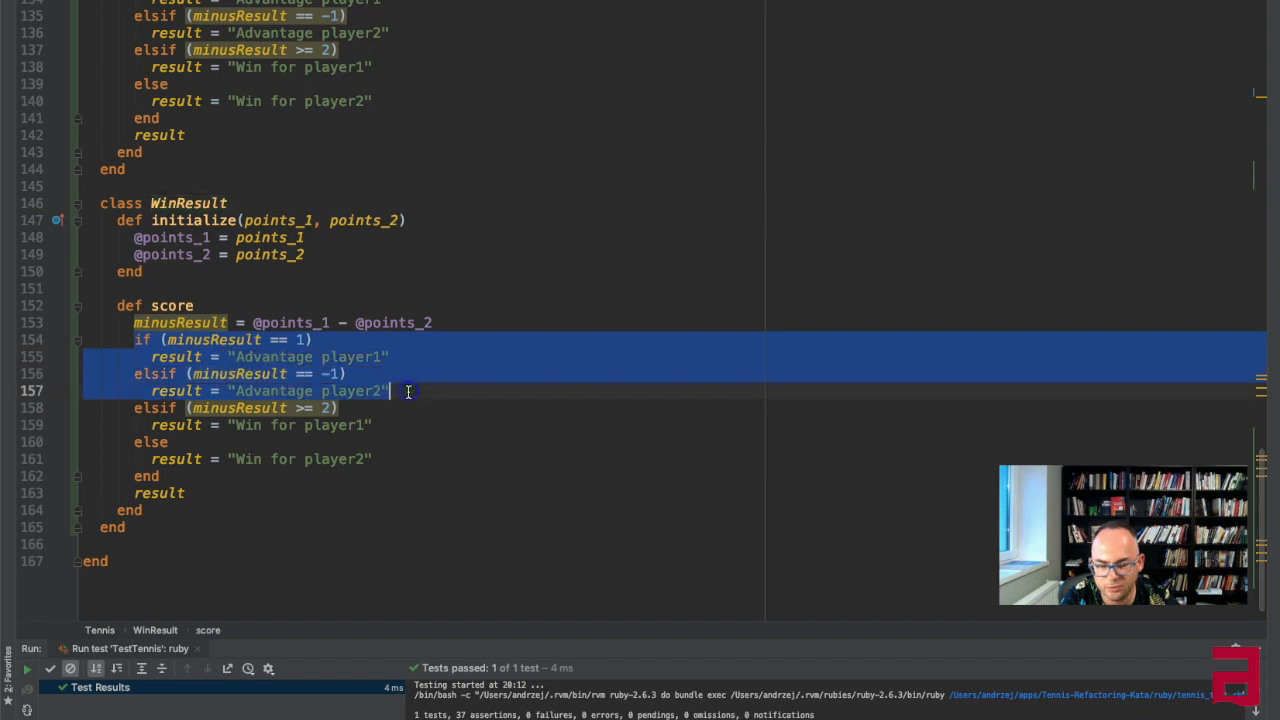
{"action": "key", "text": "BackSpace"}
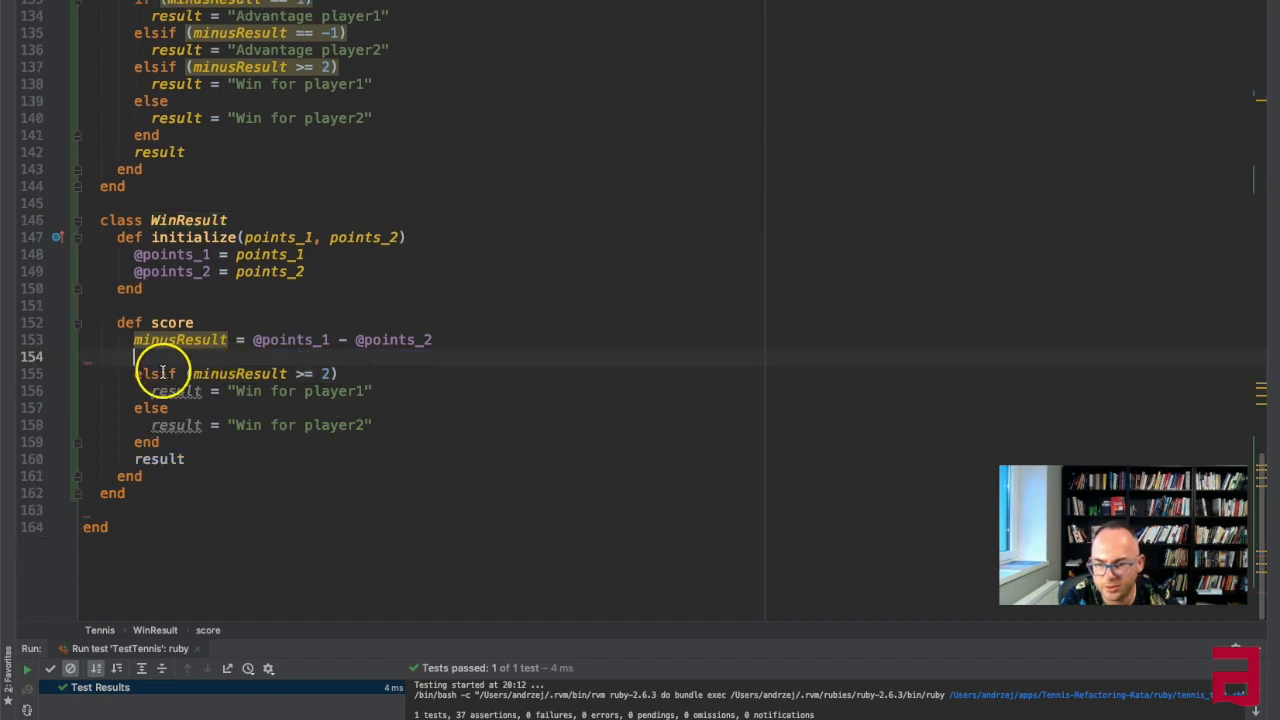
- Turn WinResult's leftover elsif into if and remove the empty line after minusResult
{"action": "left_click", "coordinate": [160, 373]}
{"action": "key", "text": "BackSpace"}
{"action": "key", "text": "BackSpace"}
{"action": "key", "text": "BackSpace"}
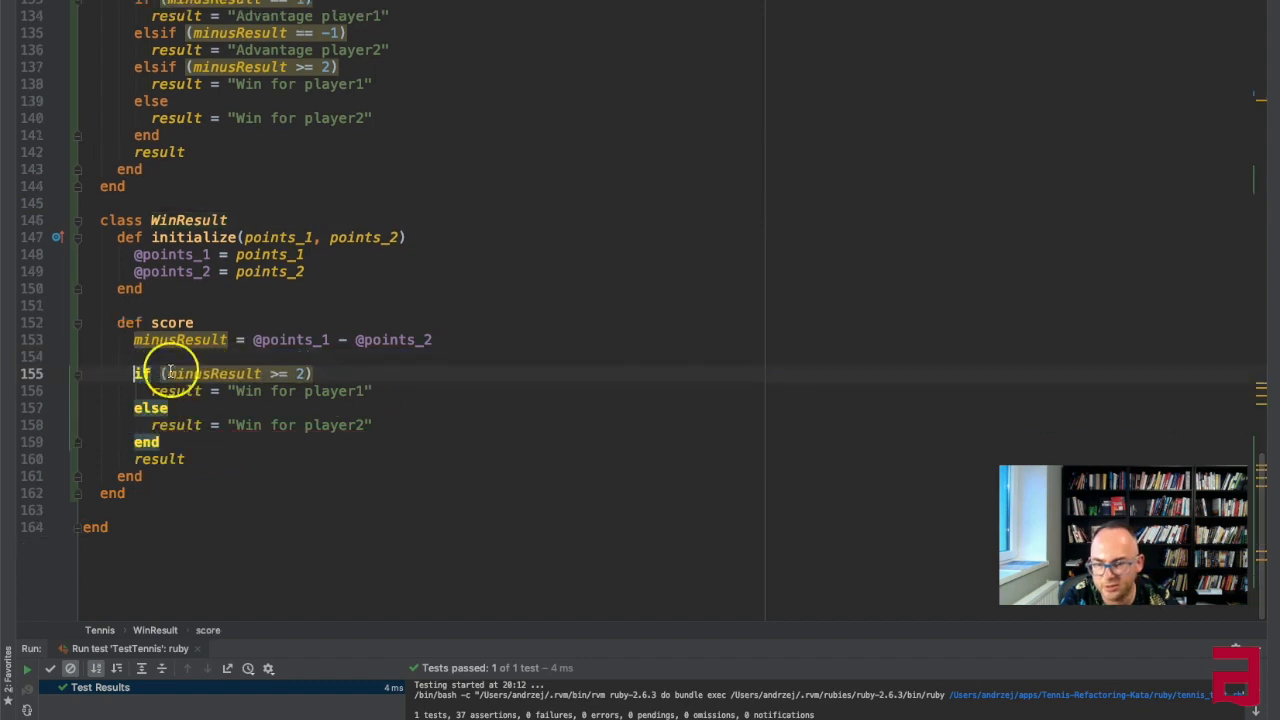
{"action": "left_click", "coordinate": [225, 356]}
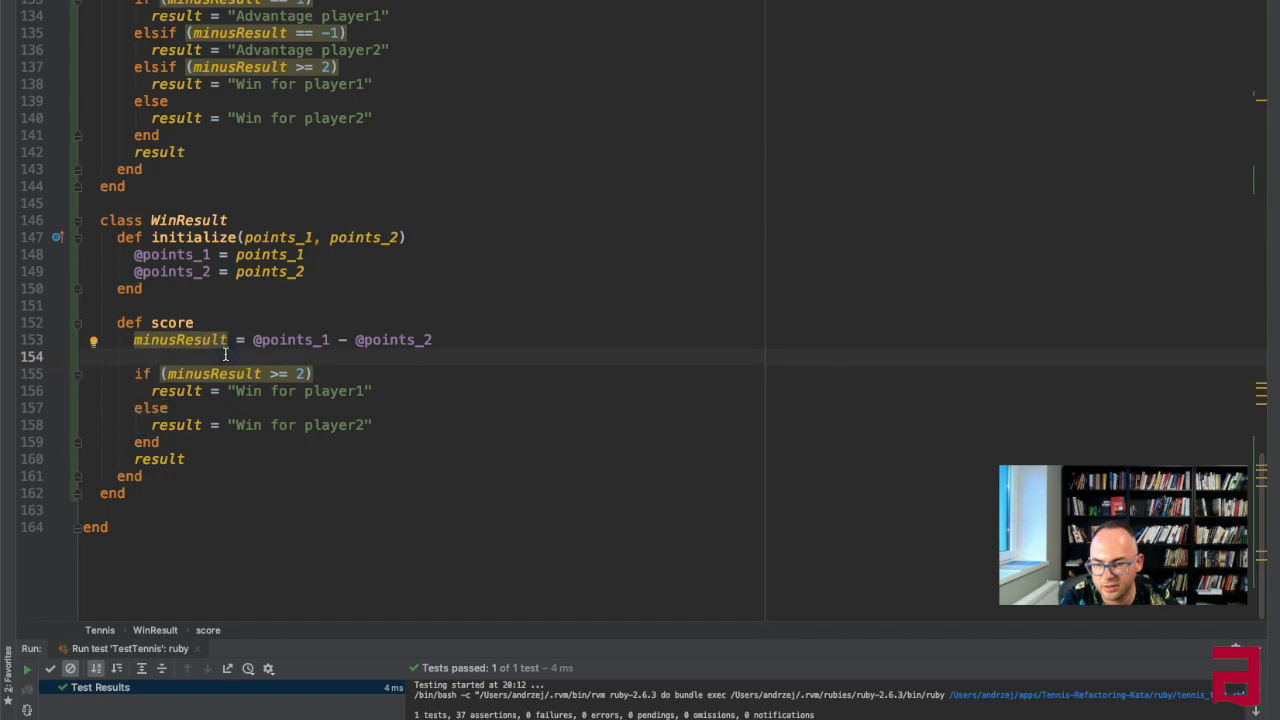
{"action": "key", "text": "BackSpace"}
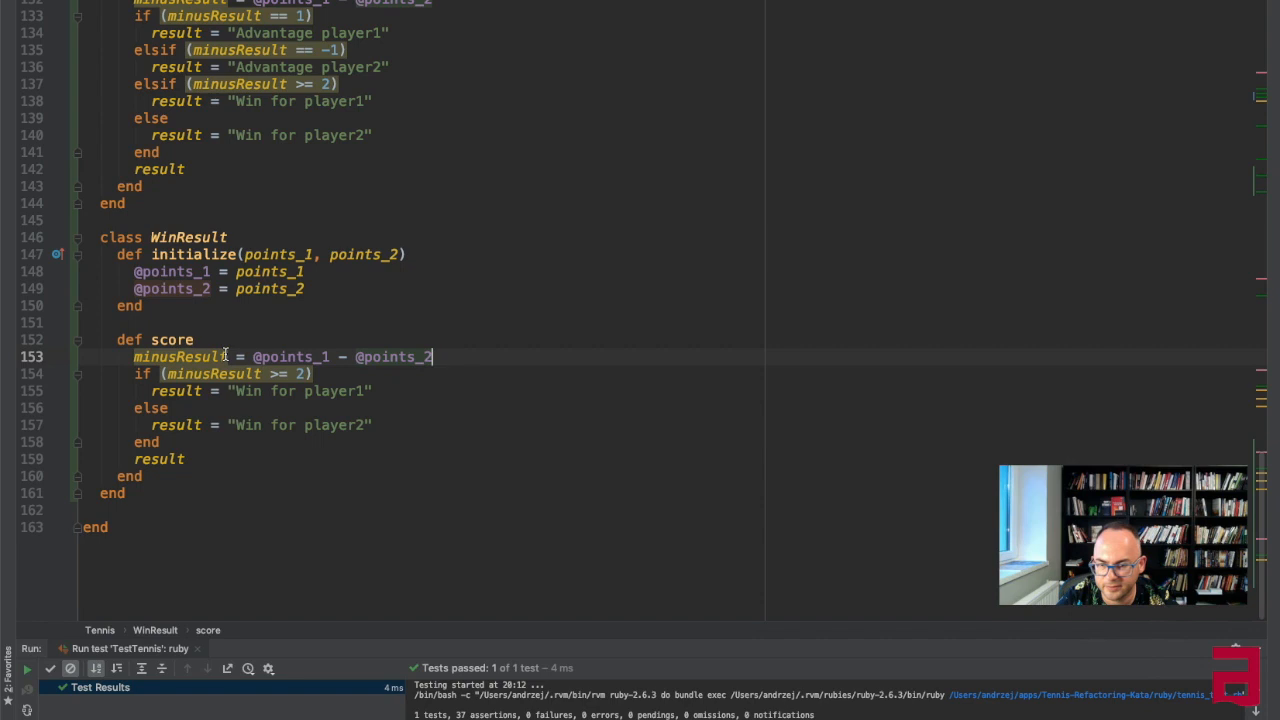
{"action": "scroll", "coordinate": [225, 356], "scroll_direction": "up", "scroll_amount": 3}
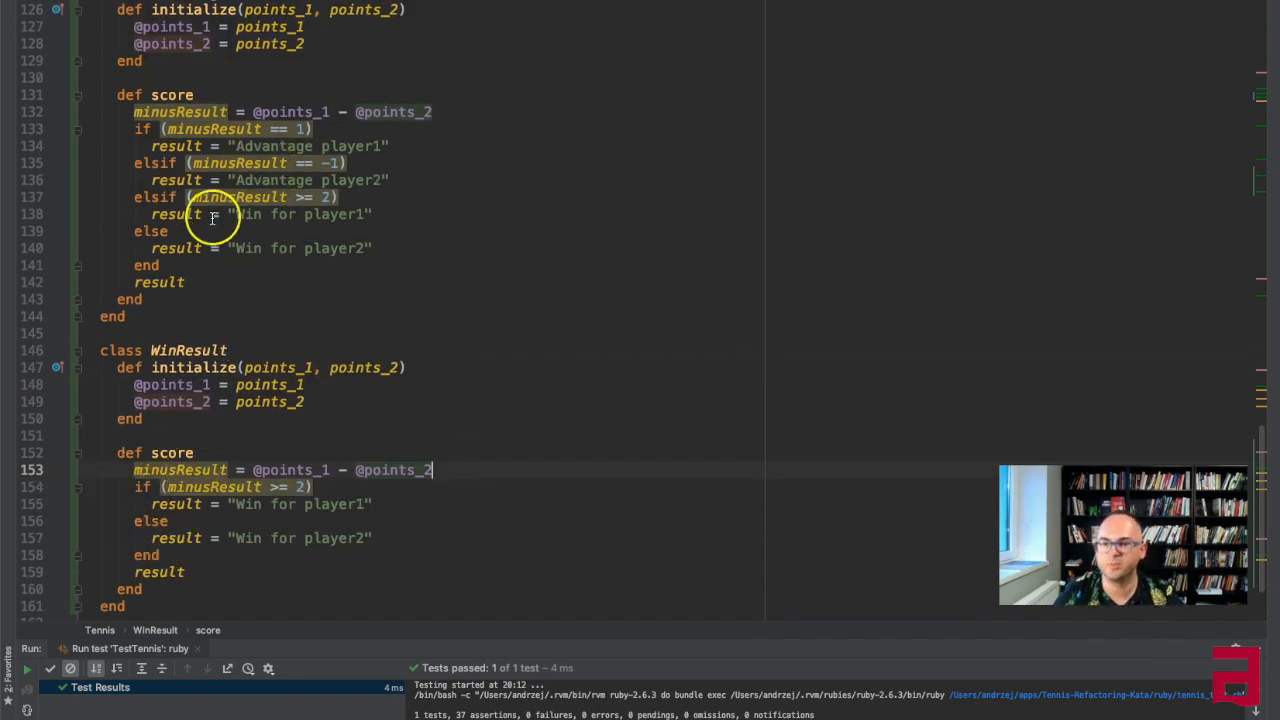
{"action": "left_click", "coordinate": [210, 248]}
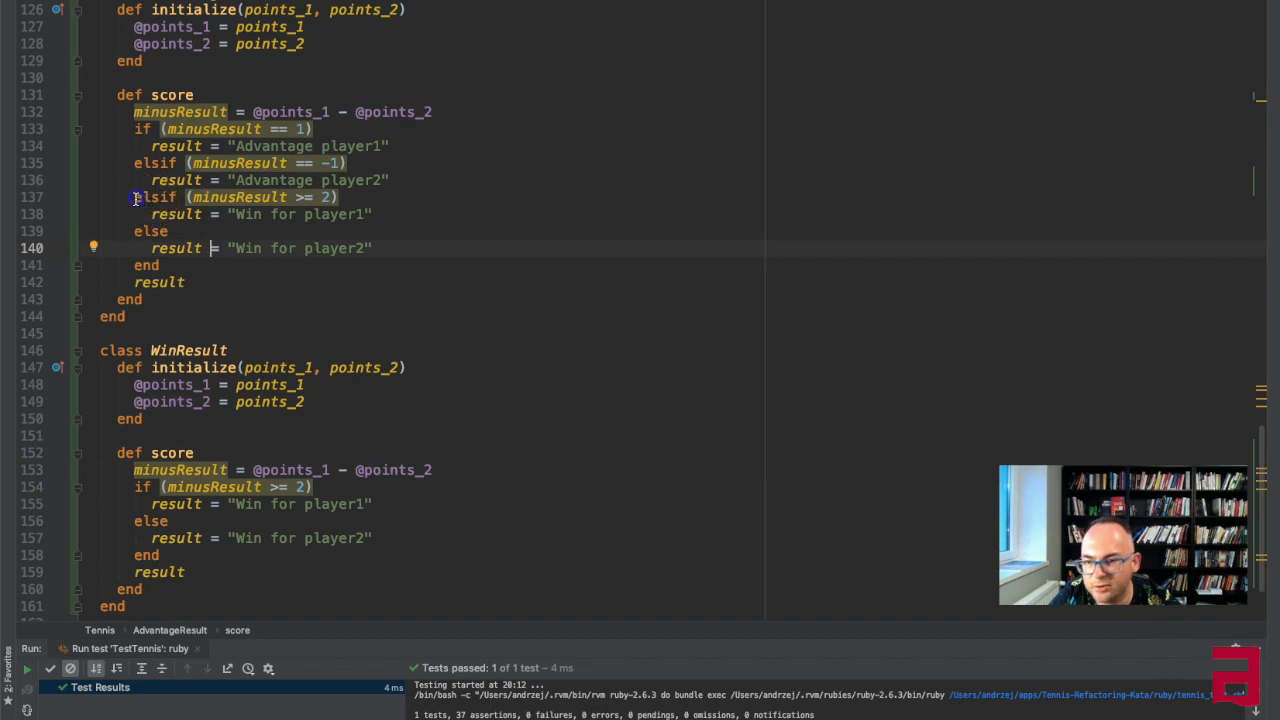
- Delete the win branches from AdvantageResult's score so only Advantage player1/player2 remain
{"action": "left_click_drag", "start_coordinate": [134, 197], "coordinate": [383, 247]}
{"action": "key", "text": "BackSpace"}
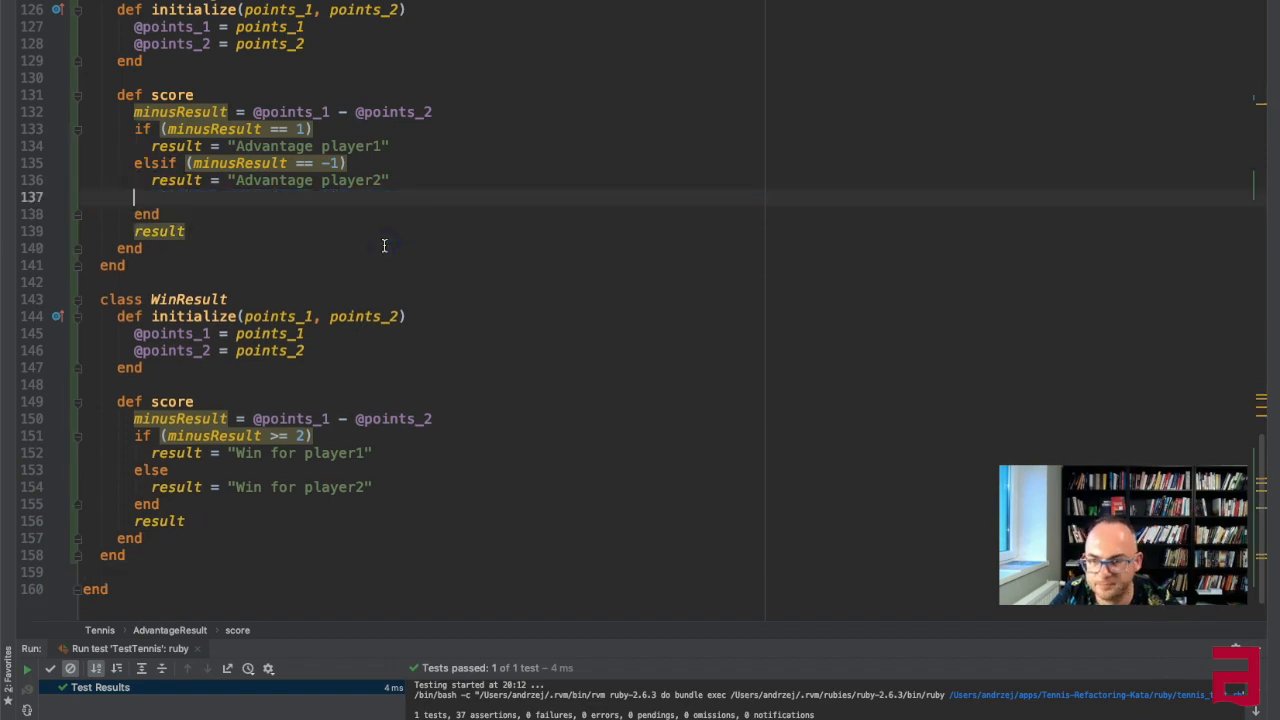
{"action": "key", "text": "BackSpace"}
{"action": "left_click", "coordinate": [290, 112]}
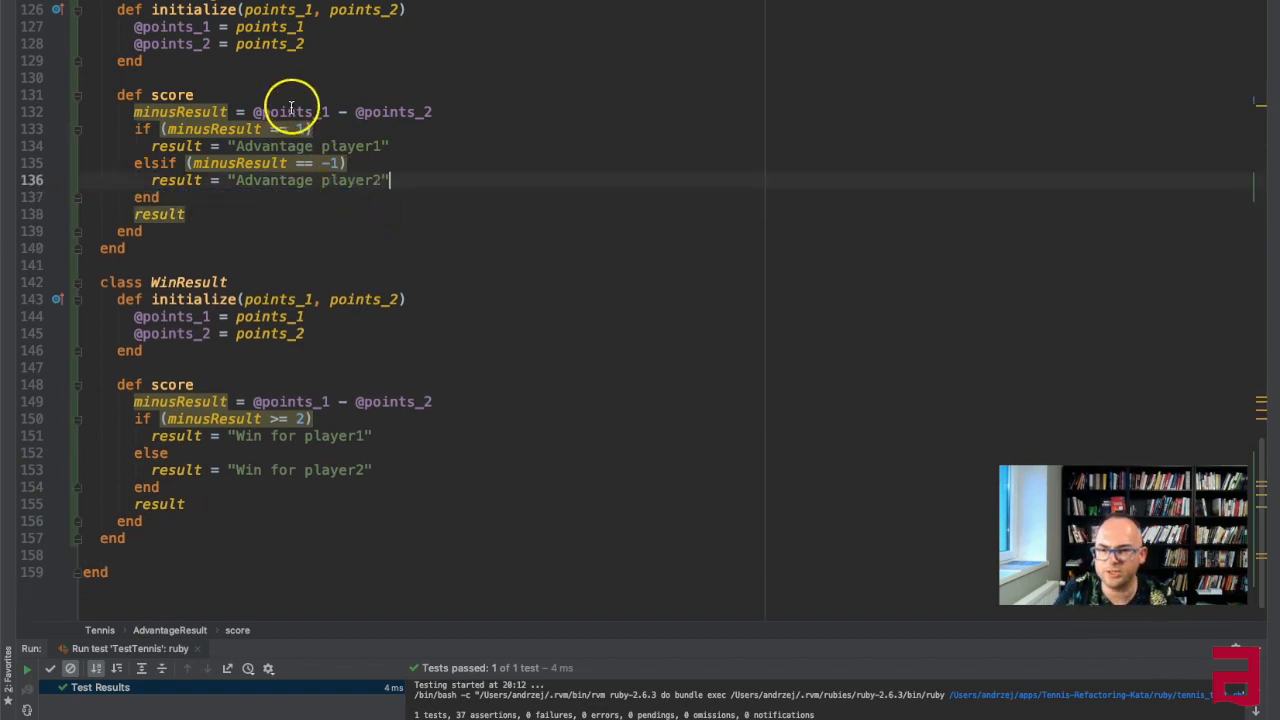
{"action": "triple_click", "coordinate": [290, 112]}
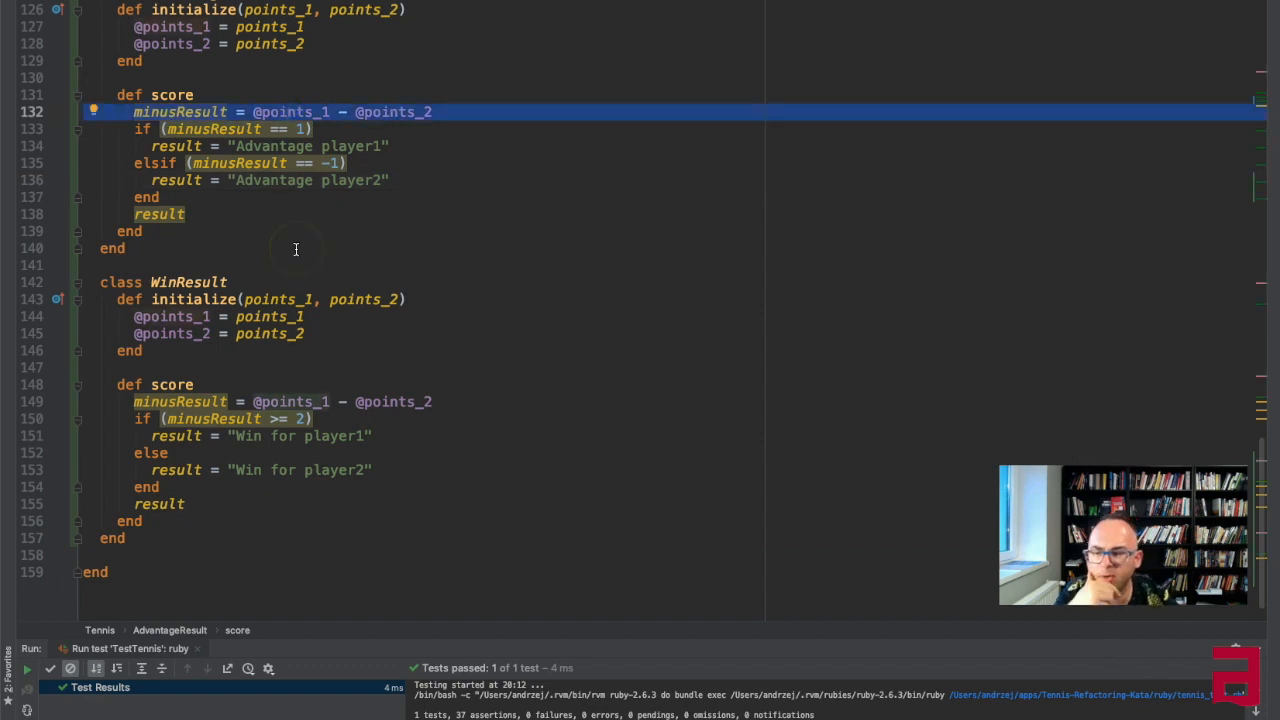
{"action": "scroll", "coordinate": [296, 249], "scroll_direction": "up", "scroll_amount": 2}
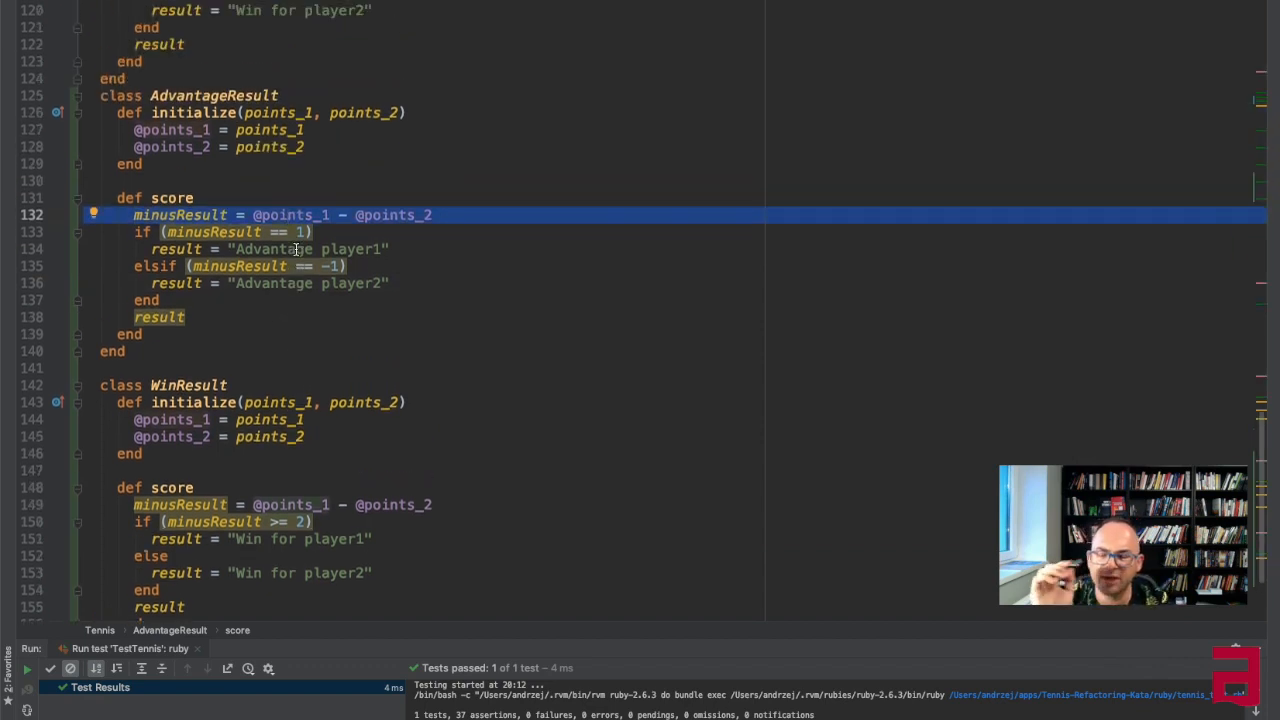
{"action": "scroll", "coordinate": [296, 249], "scroll_direction": "up", "scroll_amount": 3}
{"action": "double_click", "coordinate": [265, 197]}
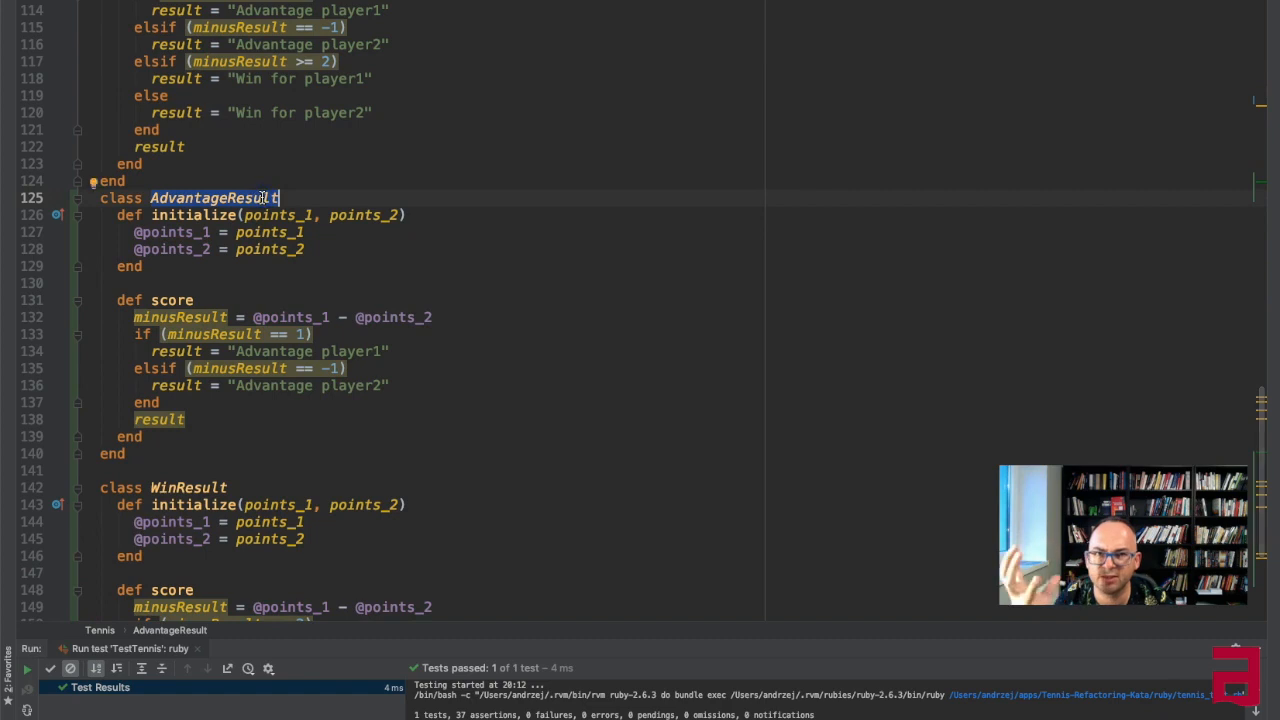
{"action": "scroll", "coordinate": [424, 238], "scroll_direction": "up", "scroll_amount": 4}
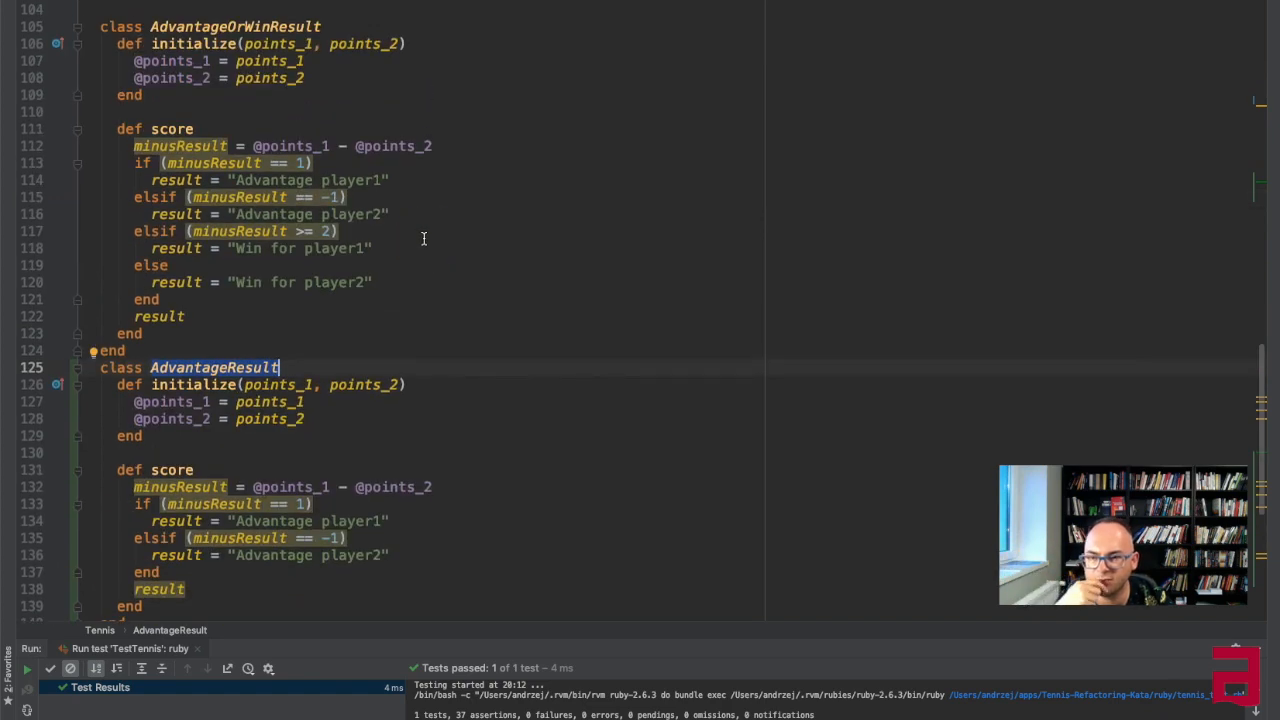
{"action": "scroll", "coordinate": [424, 238], "scroll_direction": "up", "scroll_amount": 2}
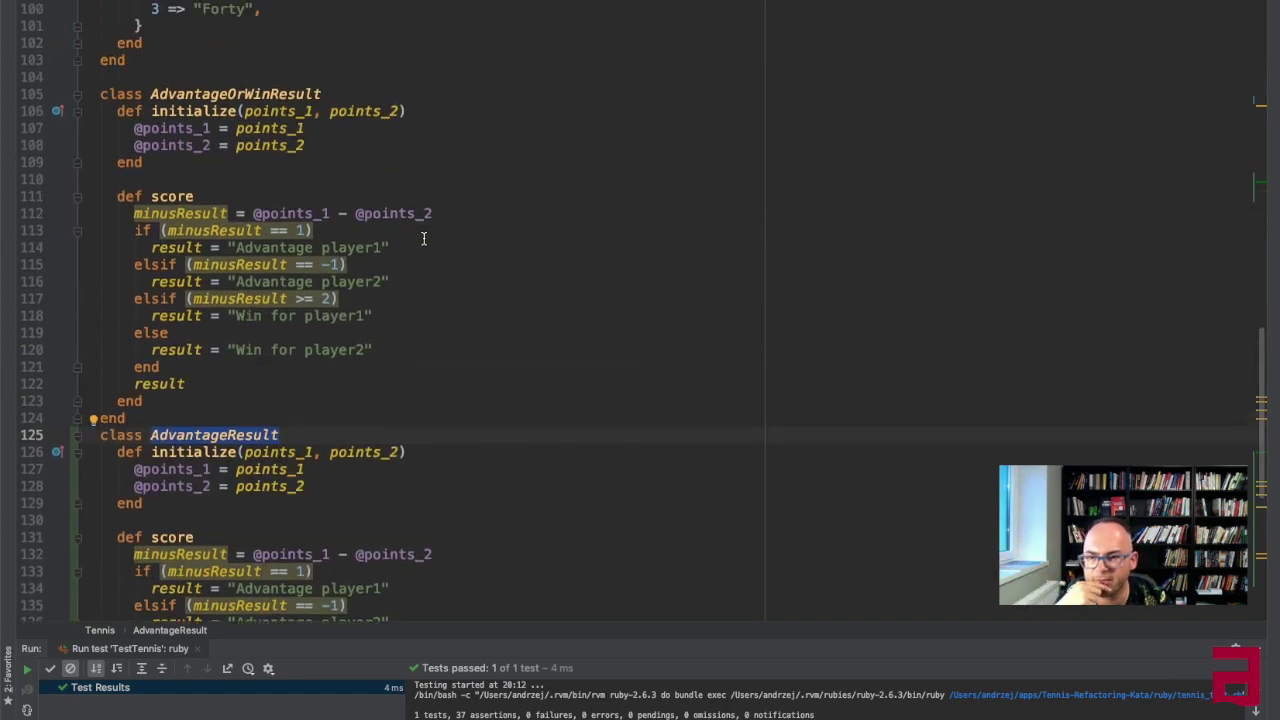
- Review the original AdvantageOrWinResult's minusResult logic, then return to detect_result's win_result line
{"action": "left_click", "coordinate": [172, 196]}
{"action": "left_click_drag", "start_coordinate": [100, 93], "coordinate": [212, 398]}
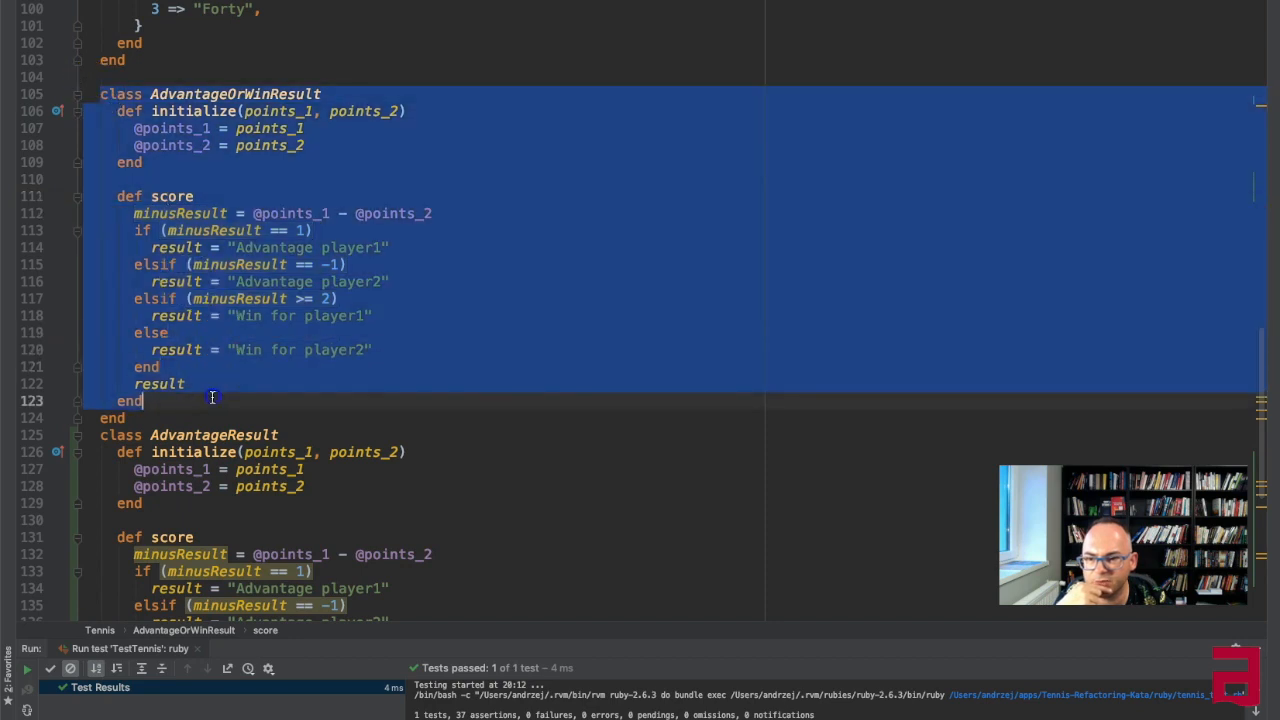
{"action": "left_click", "coordinate": [212, 398]}
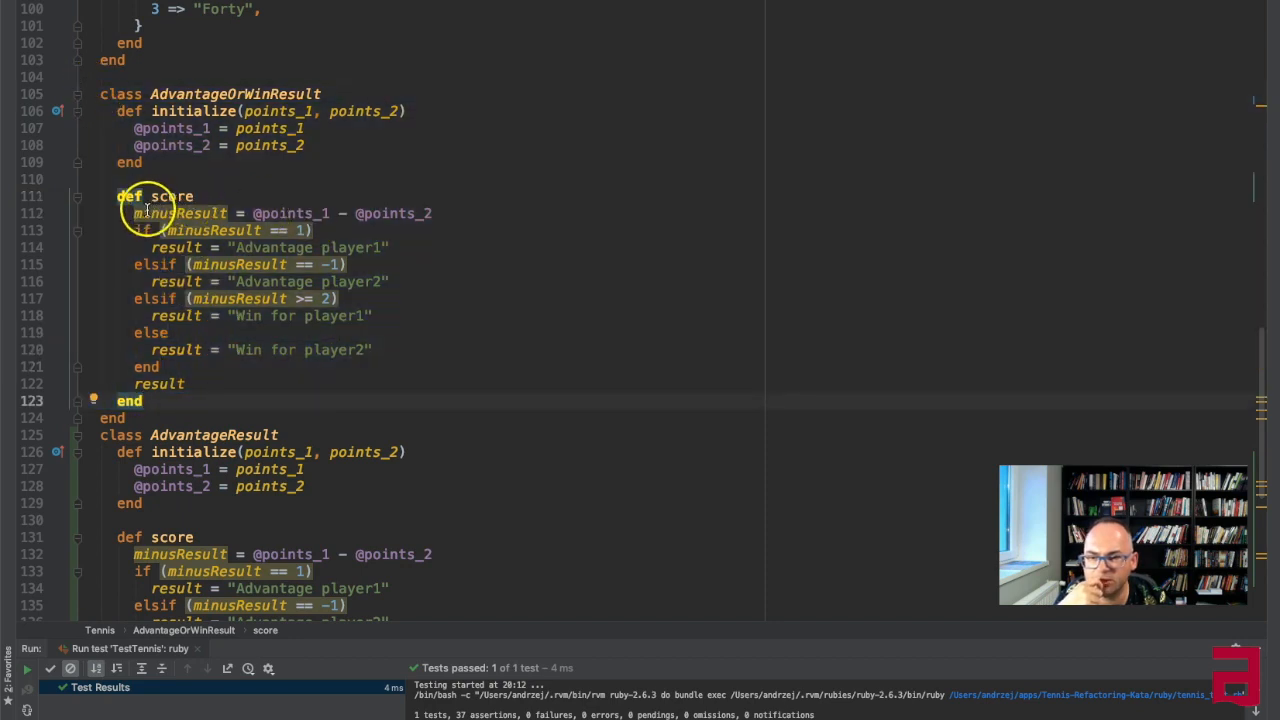
{"action": "left_click_drag", "start_coordinate": [134, 213], "coordinate": [466, 211]}
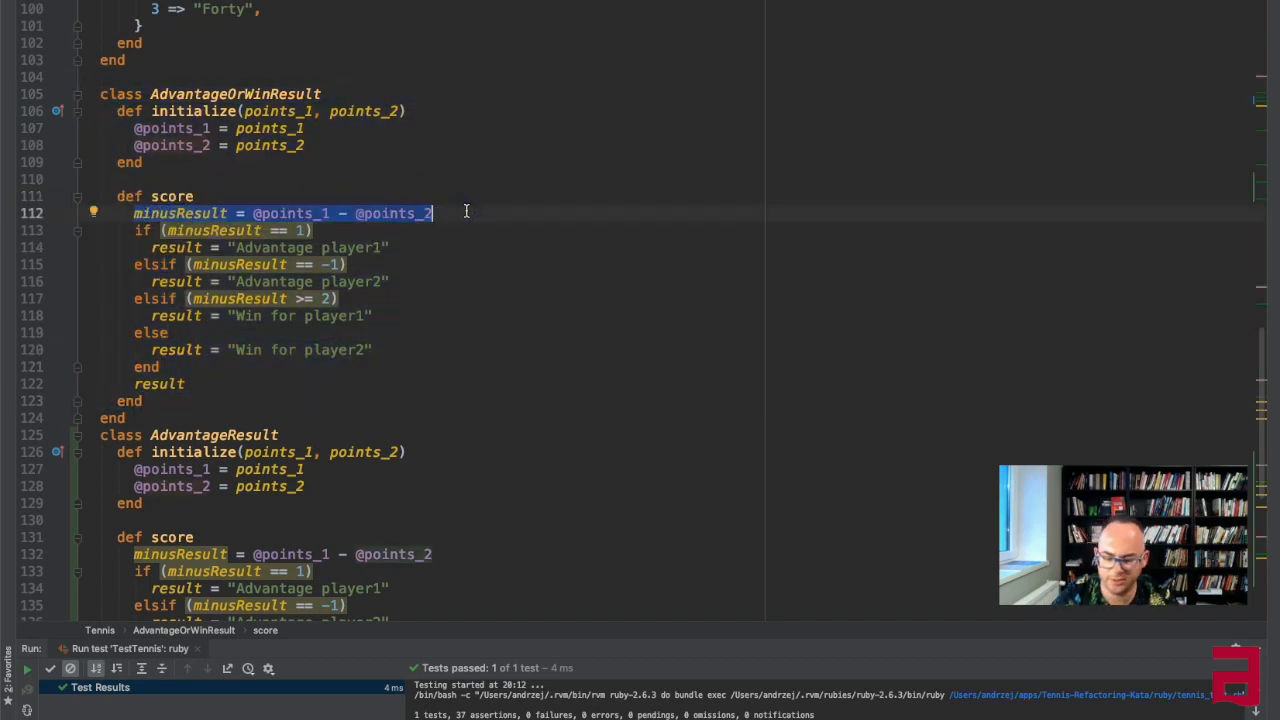
{"action": "left_click_drag", "start_coordinate": [391, 213], "coordinate": [357, 231]}
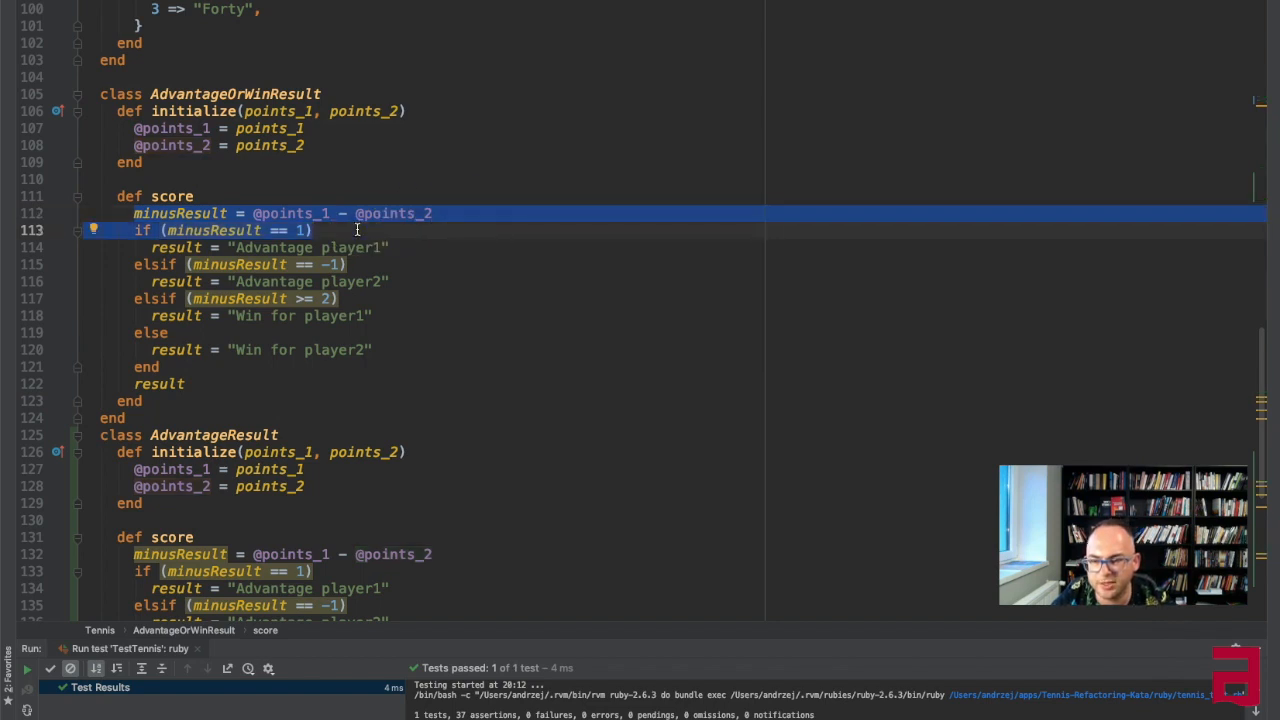
{"action": "scroll", "coordinate": [356, 230], "scroll_direction": "up", "scroll_amount": 8}
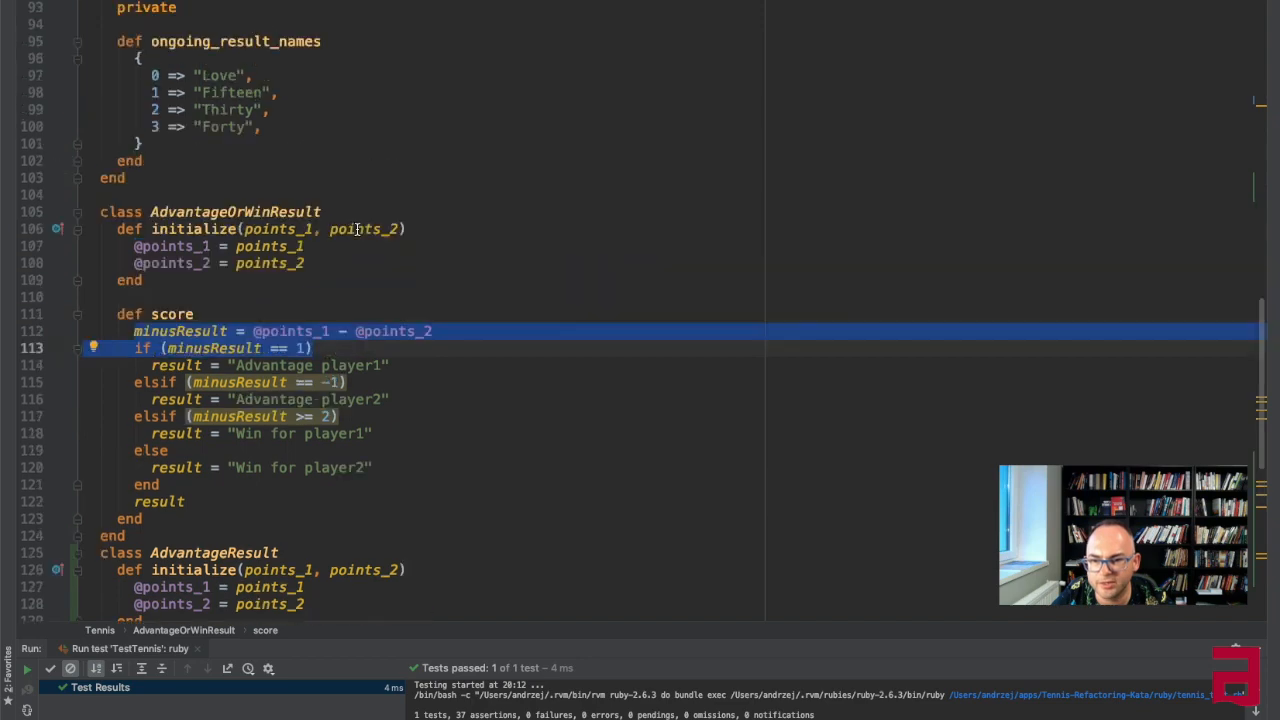
{"action": "scroll", "coordinate": [356, 230], "scroll_direction": "down", "scroll_amount": 8}
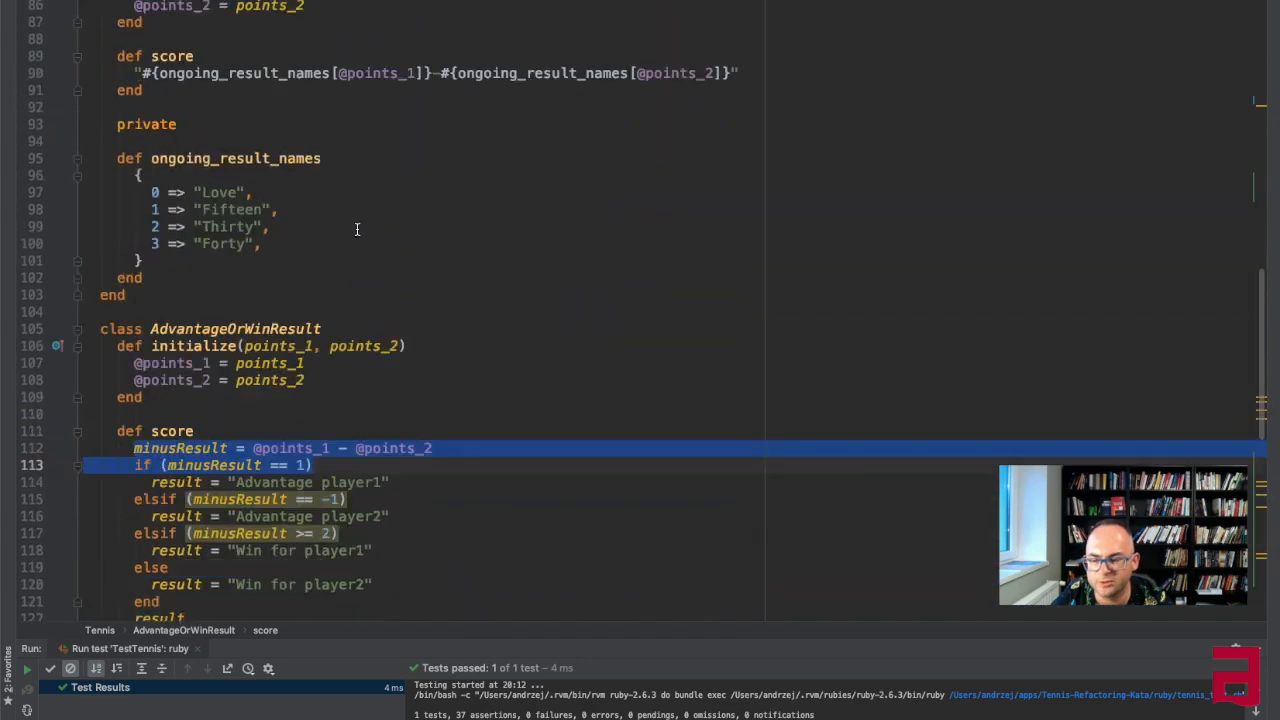
{"action": "left_click", "coordinate": [289, 238]}
{"action": "scroll", "coordinate": [289, 238], "scroll_direction": "up", "scroll_amount": 5}
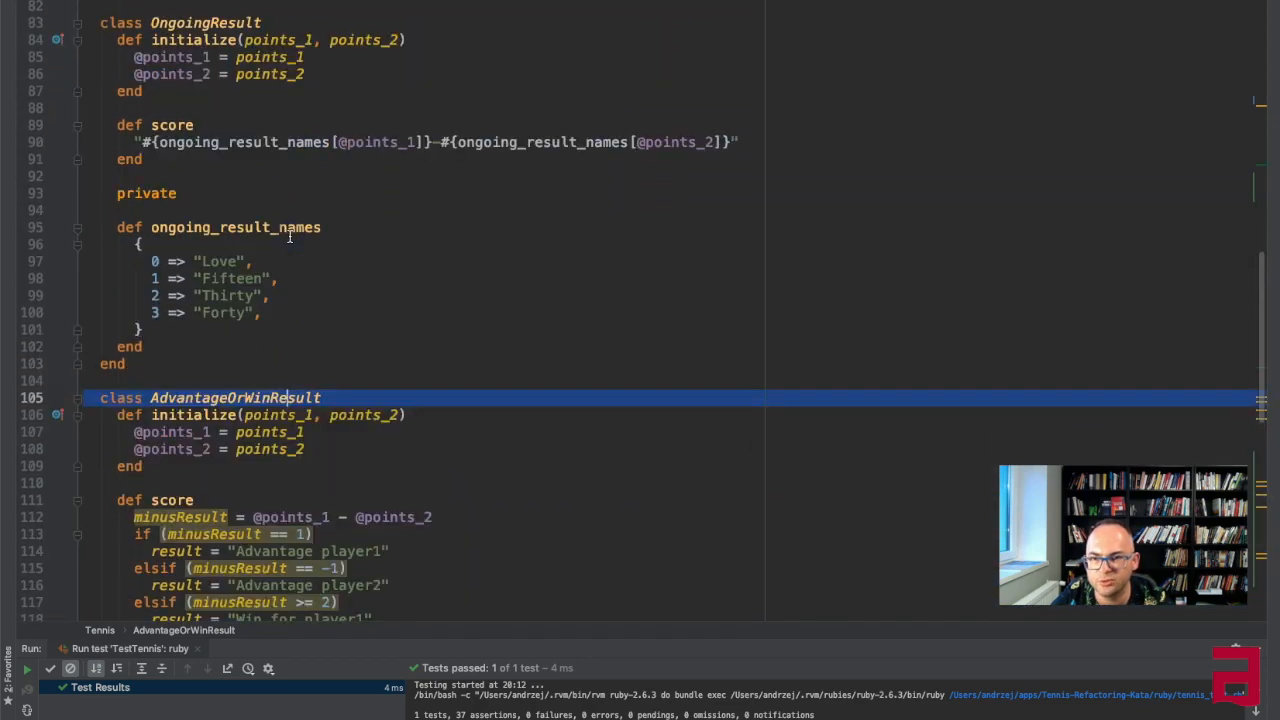
{"action": "scroll", "coordinate": [289, 238], "scroll_direction": "up", "scroll_amount": 5}
{"action": "scroll", "coordinate": [289, 238], "scroll_direction": "up", "scroll_amount": 5}
{"action": "scroll", "coordinate": [289, 238], "scroll_direction": "up", "scroll_amount": 5}
{"action": "scroll", "coordinate": [289, 238], "scroll_direction": "up", "scroll_amount": 4}
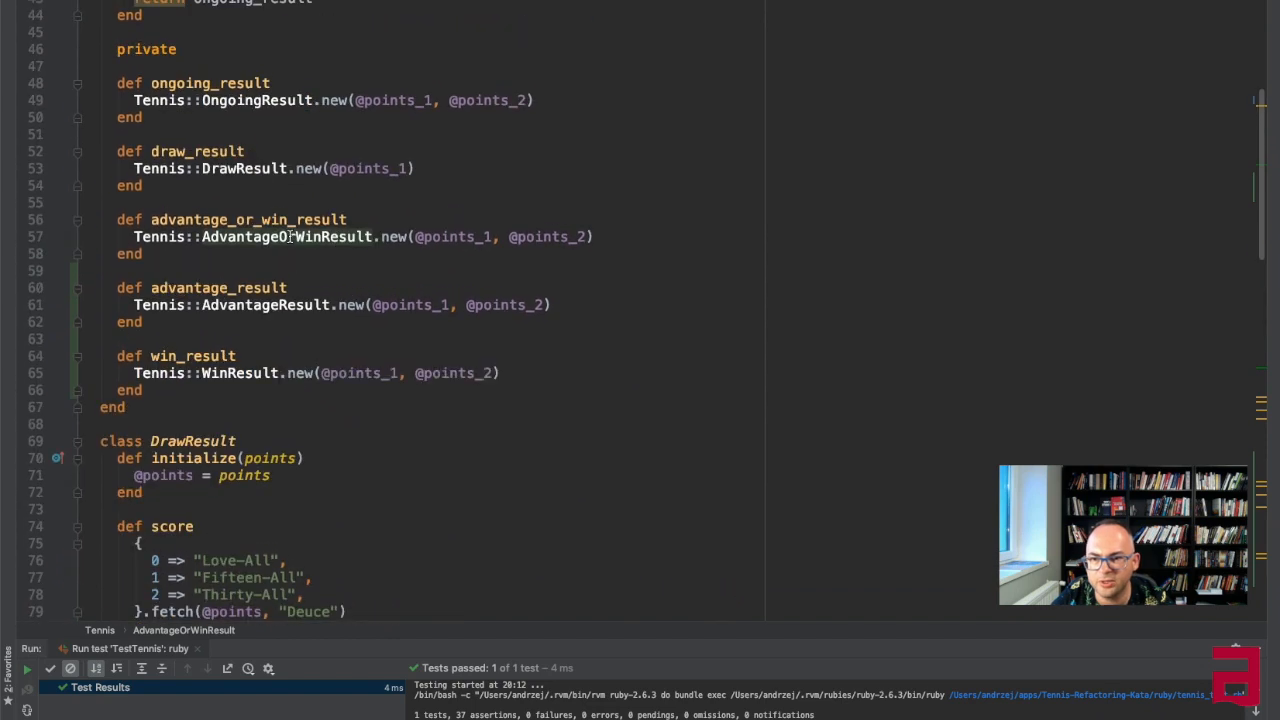
{"action": "scroll", "coordinate": [289, 238], "scroll_direction": "up", "scroll_amount": 4}
{"action": "scroll", "coordinate": [289, 238], "scroll_direction": "up", "scroll_amount": 4}
{"action": "left_click", "coordinate": [303, 221]}
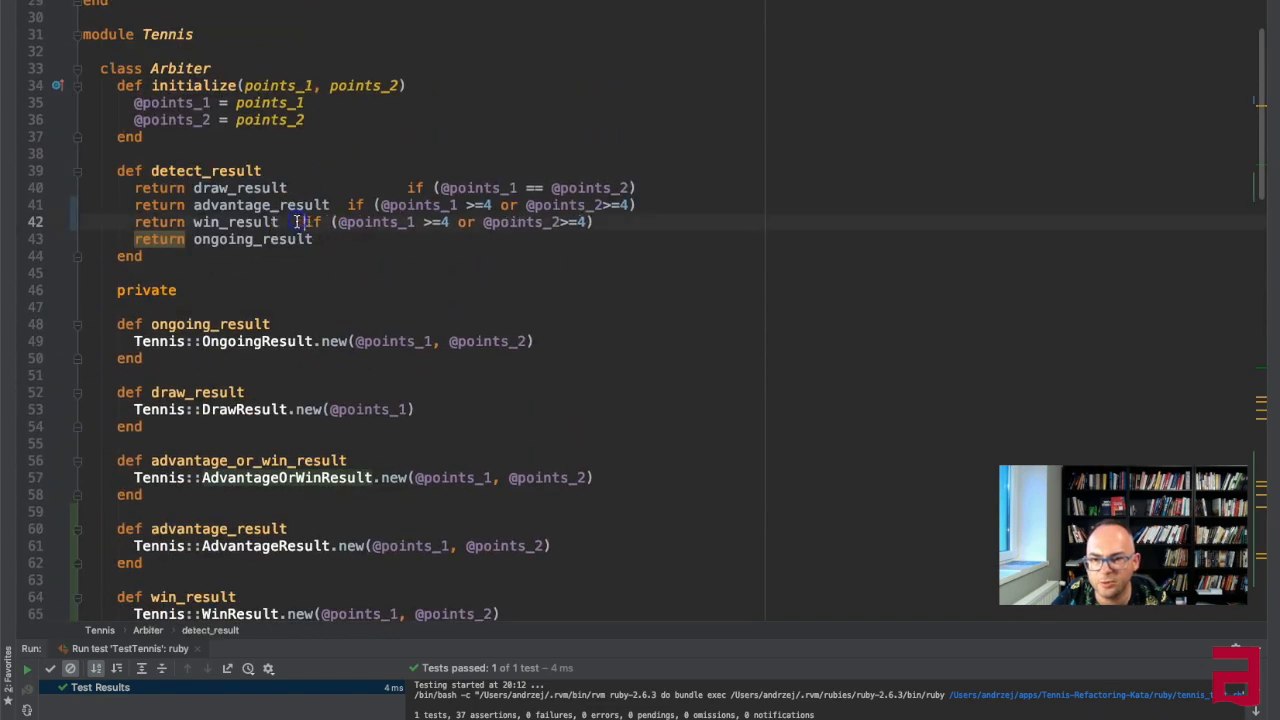
- Remove the extra spaces so the draw, advantage and win conditions align in one column
{"action": "left_click", "coordinate": [407, 187]}
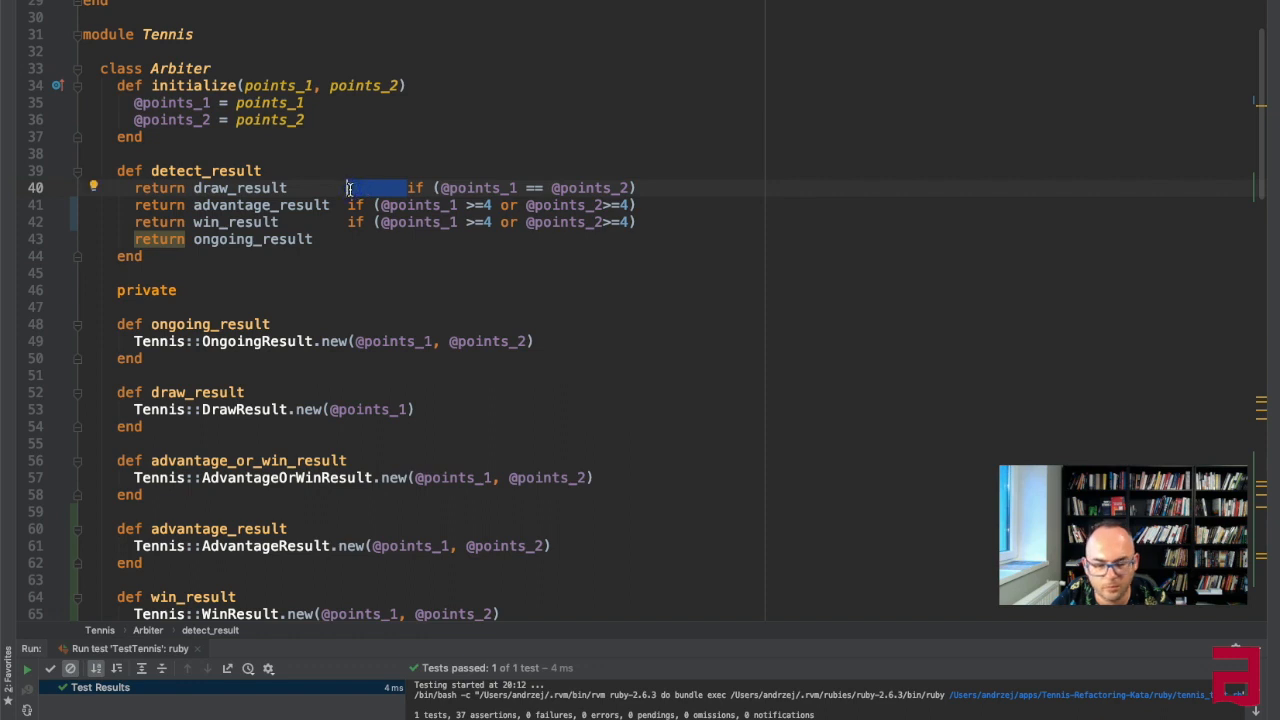
{"action": "key", "text": "BackSpace"}
{"action": "left_click", "coordinate": [348, 213]}
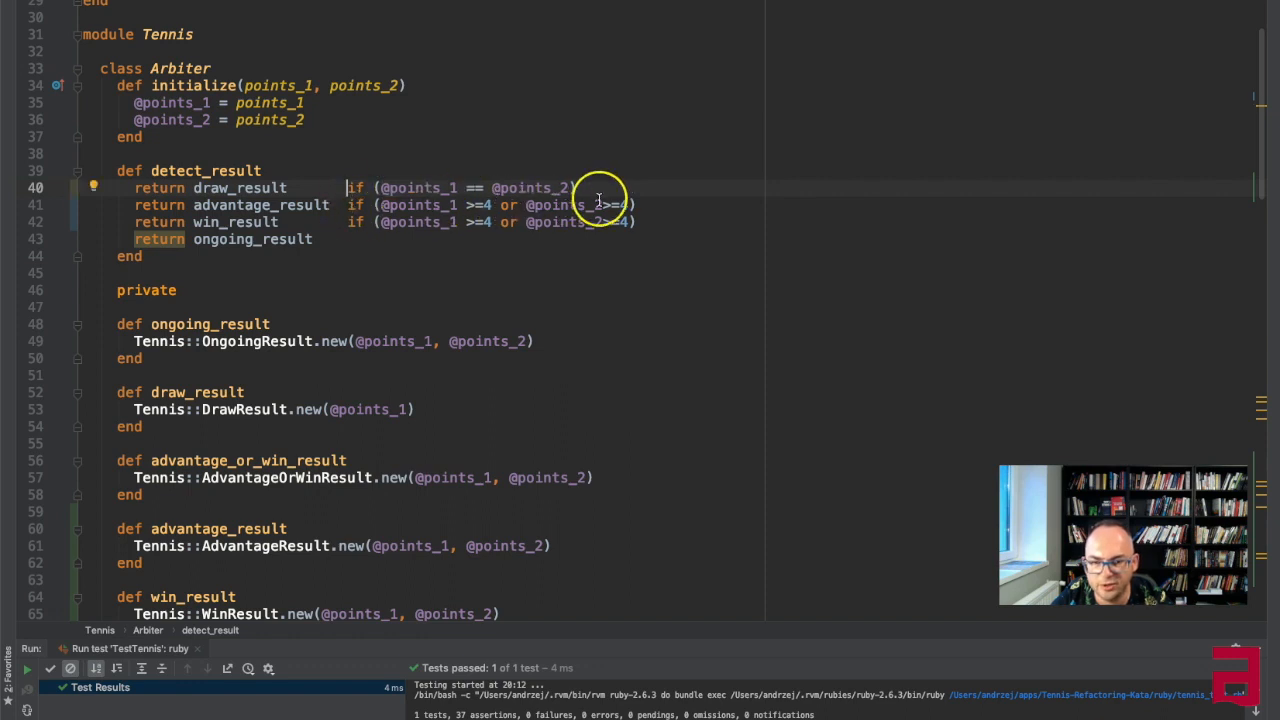
{"action": "left_click", "coordinate": [672, 205]}
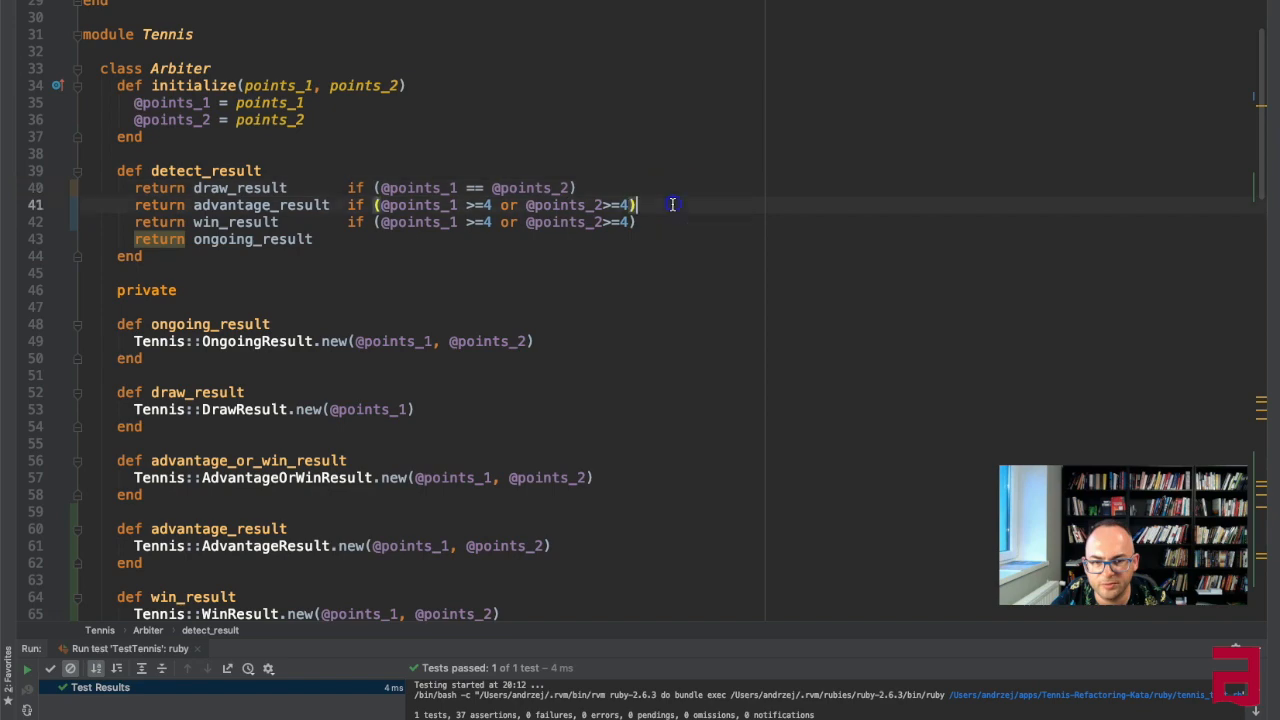
{"action": "scroll", "coordinate": [529, 276], "scroll_direction": "down", "scroll_amount": 5}
{"action": "scroll", "coordinate": [529, 276], "scroll_direction": "down", "scroll_amount": 5}
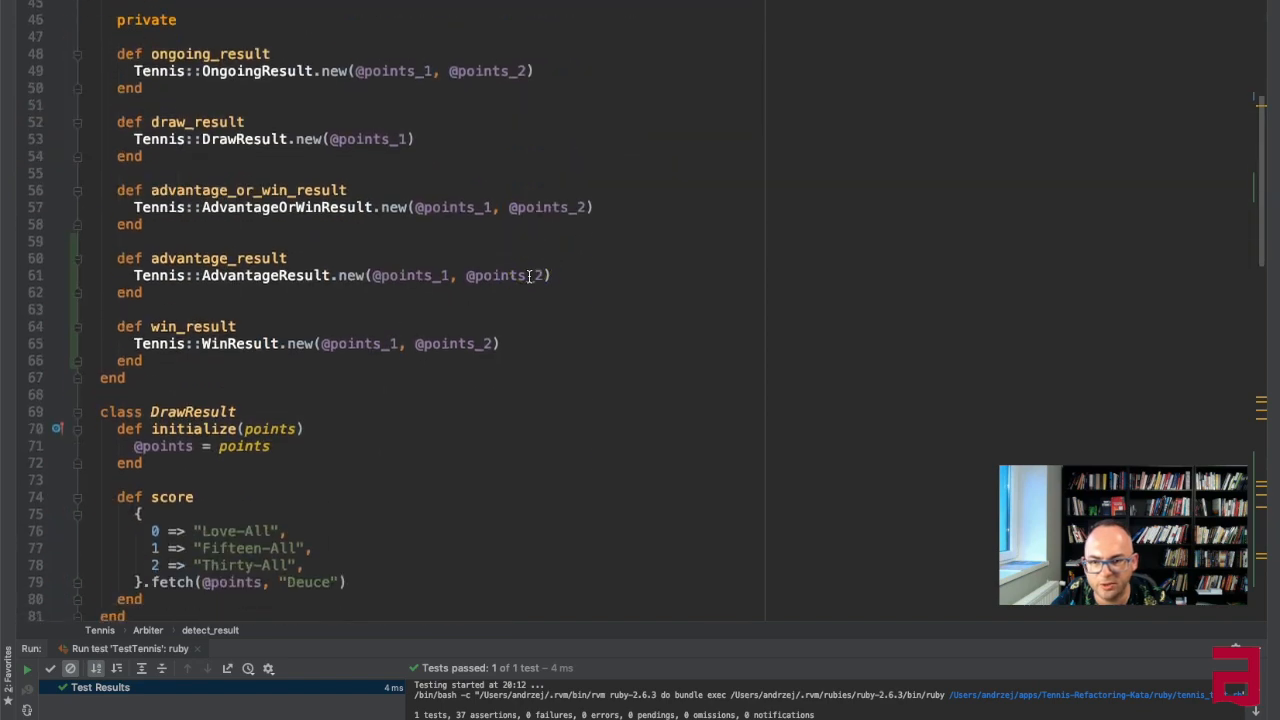
{"action": "scroll", "coordinate": [529, 276], "scroll_direction": "down", "scroll_amount": 5}
{"action": "scroll", "coordinate": [529, 276], "scroll_direction": "down", "scroll_amount": 5}
{"action": "scroll", "coordinate": [529, 276], "scroll_direction": "down", "scroll_amount": 5}
{"action": "scroll", "coordinate": [400, 300], "scroll_direction": "down", "scroll_amount": 2}
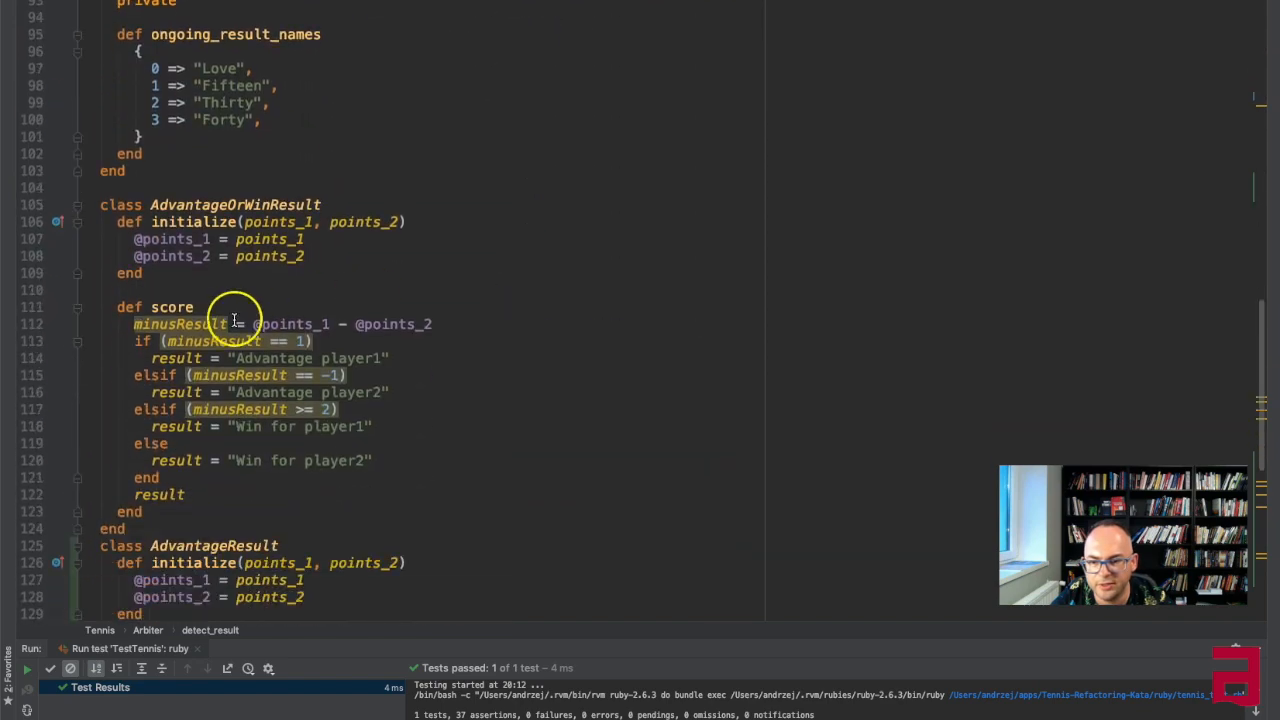
- Inspect the minusResult == 1 check in AdvantageOrWinResult's score
{"action": "left_click", "coordinate": [200, 340]}
{"action": "mouse_move", "coordinate": [180, 324]}
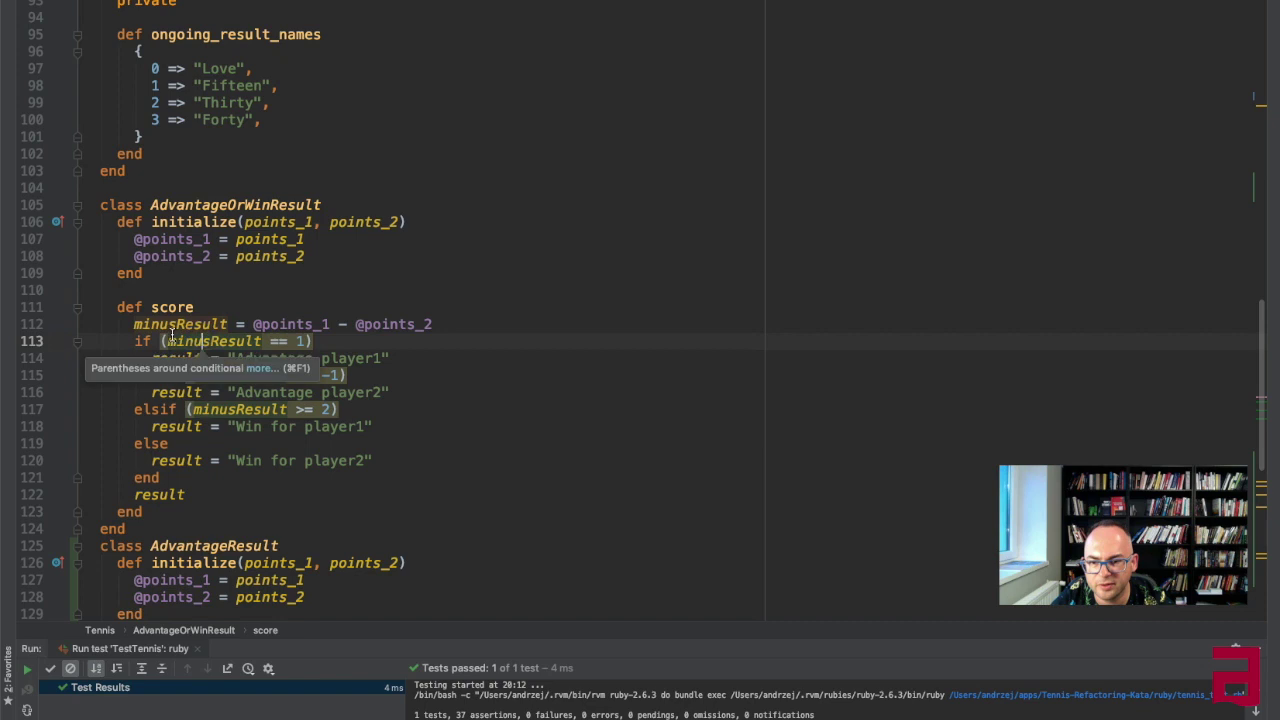
{"action": "left_click", "coordinate": [134, 324]}
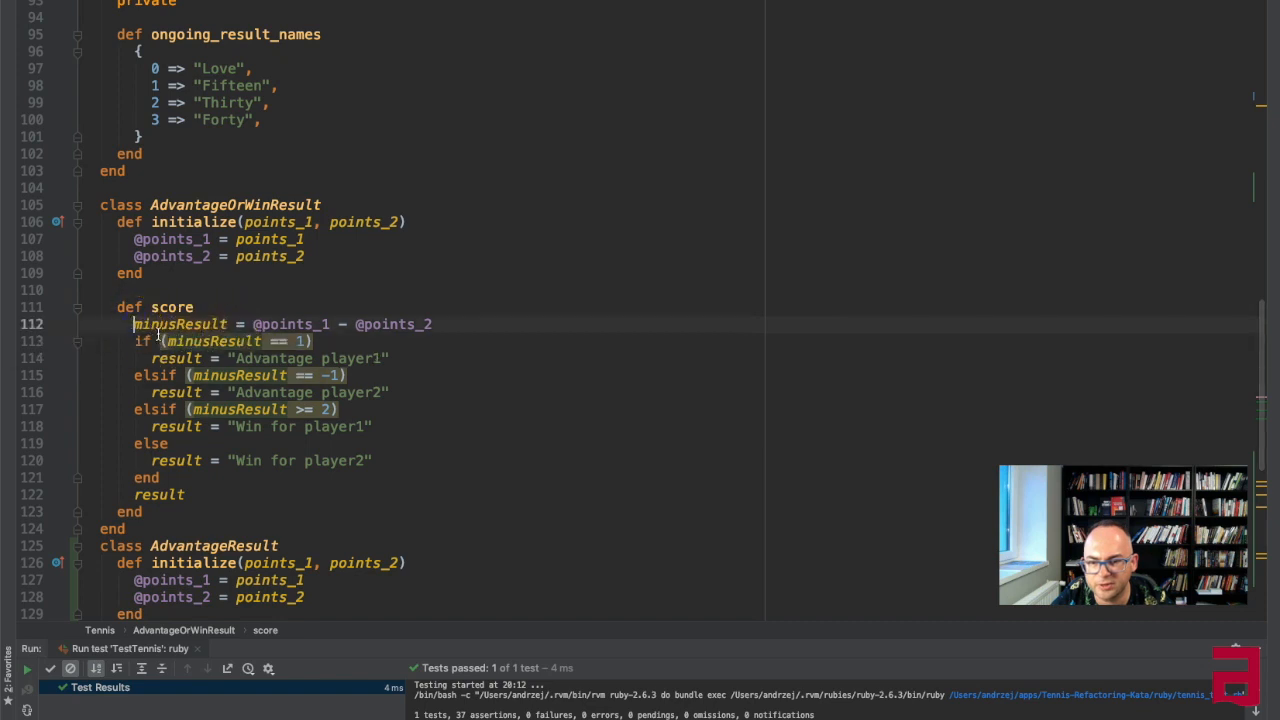
{"action": "mouse_move", "coordinate": [236, 341]}
{"action": "left_click", "coordinate": [305, 341]}
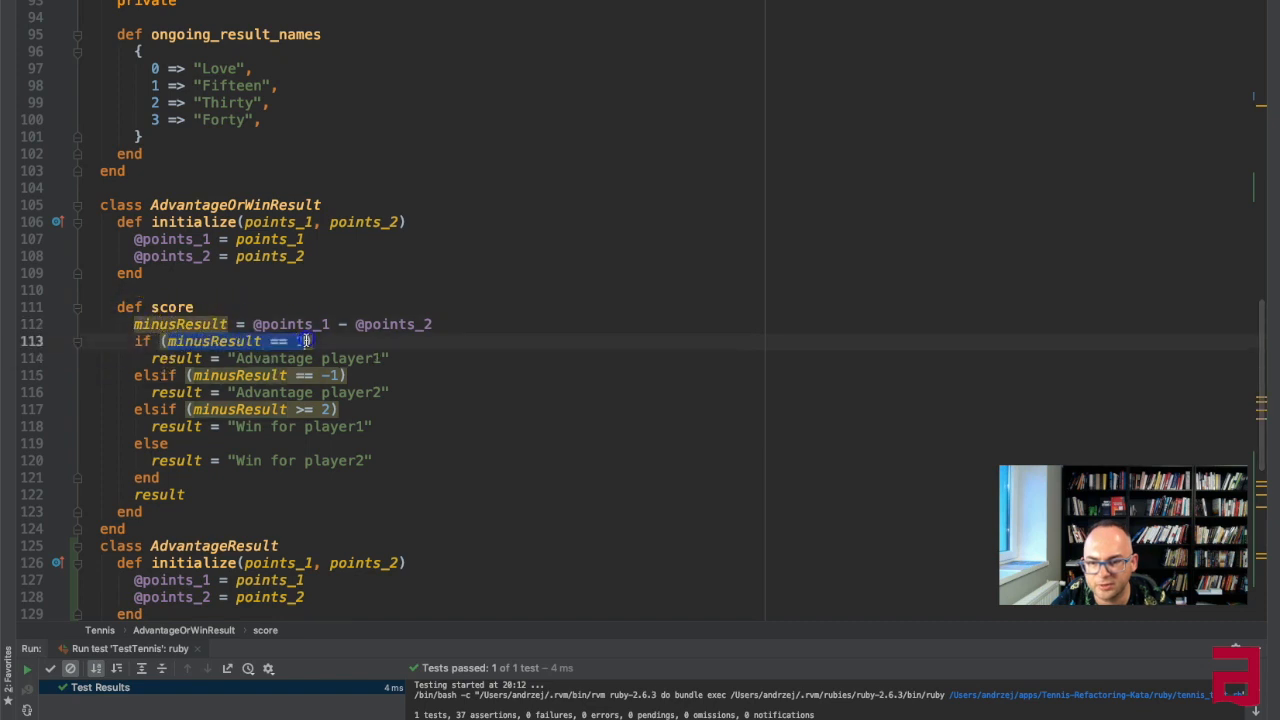
{"action": "scroll", "coordinate": [395, 337], "scroll_direction": "up", "scroll_amount": 10}
{"action": "scroll", "coordinate": [395, 337], "scroll_direction": "up", "scroll_amount": 8}
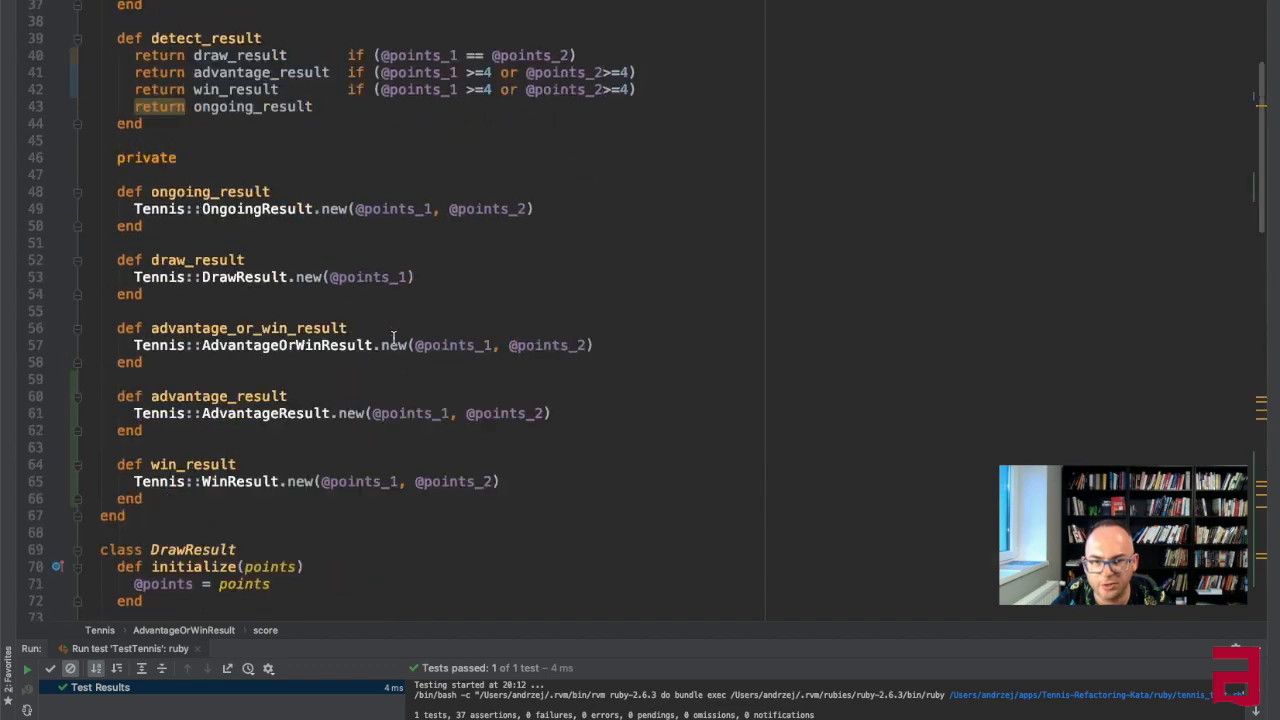
{"action": "scroll", "coordinate": [395, 337], "scroll_direction": "up", "scroll_amount": 5}
- Append a minusResult == 1 check to the advantage guard and replace minusResult with the points difference
{"action": "left_click", "coordinate": [687, 218]}
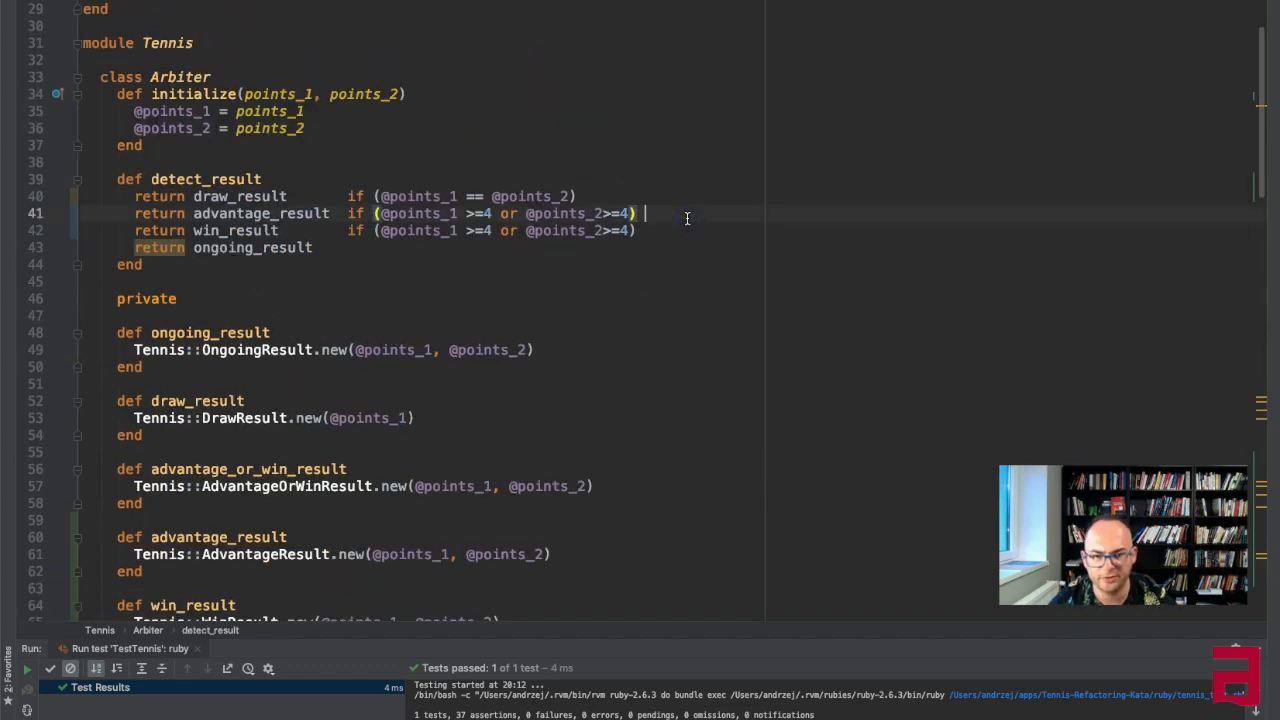
{"action": "type", "text": "&& ("}
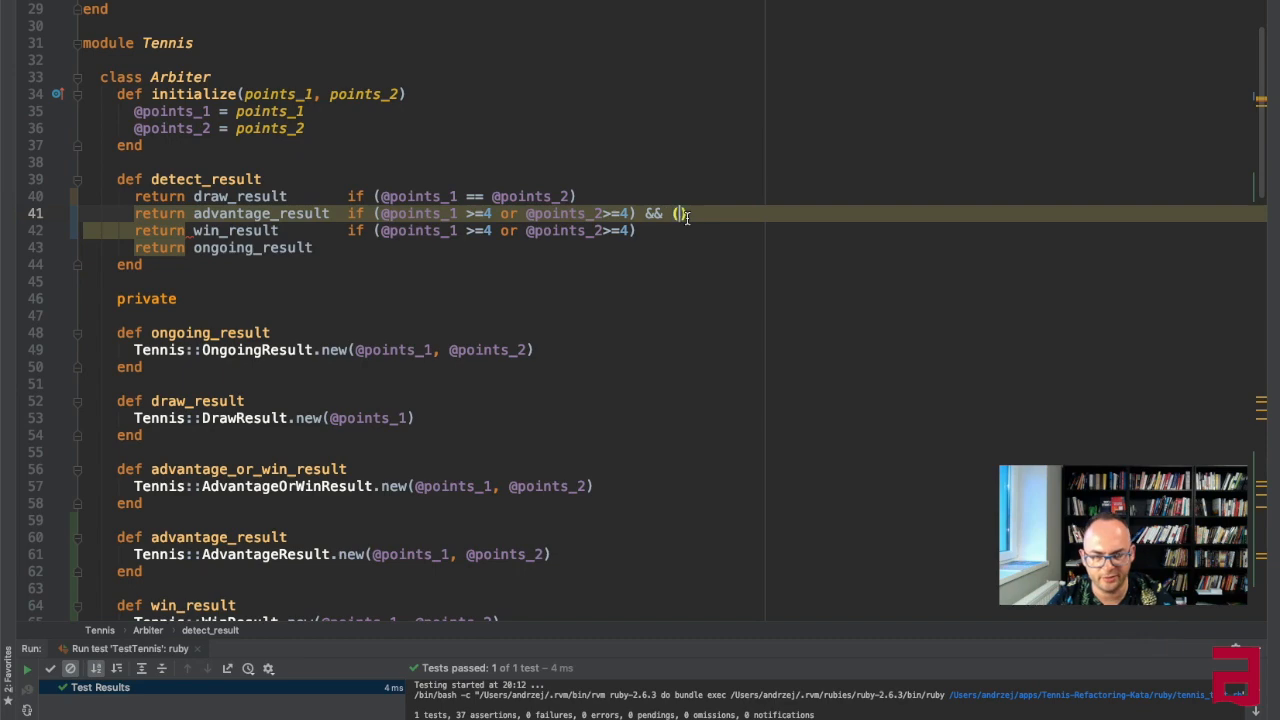
{"action": "type", "text": "minusResult == 1"}
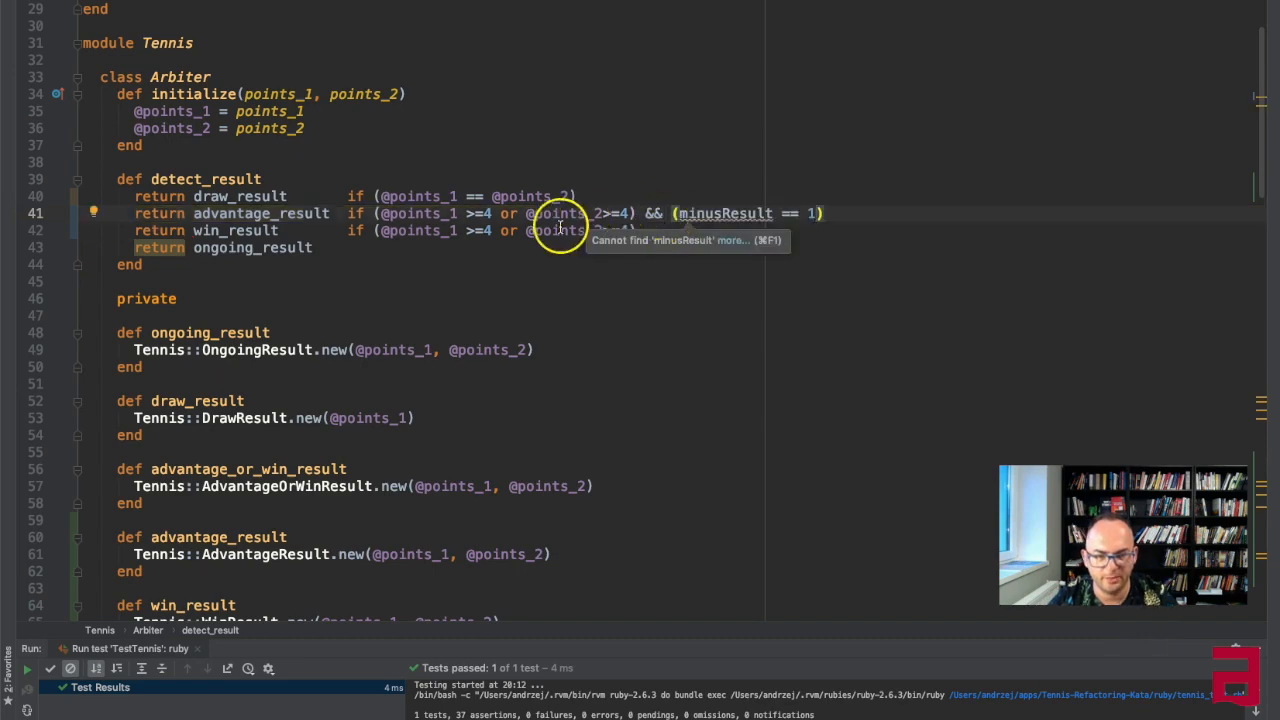
{"action": "scroll", "coordinate": [559, 227], "scroll_direction": "down", "scroll_amount": 10}
{"action": "scroll", "coordinate": [559, 227], "scroll_direction": "down", "scroll_amount": 5}
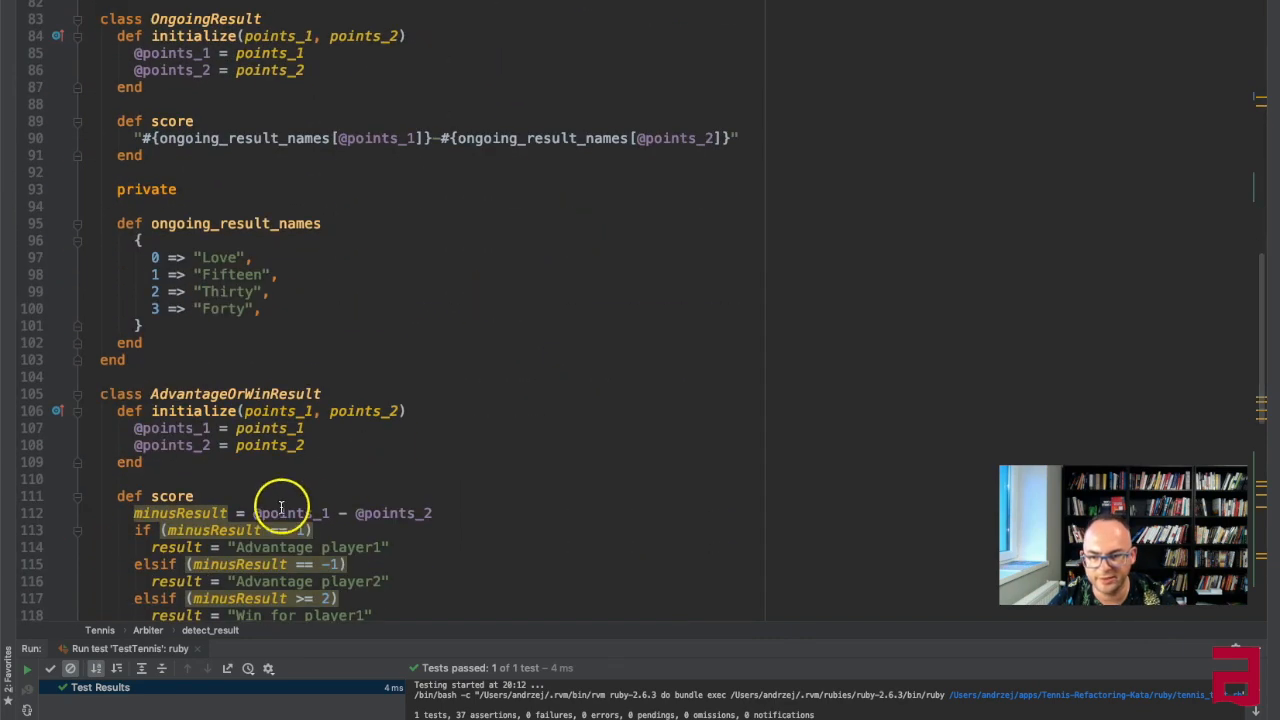
{"action": "left_click_drag", "start_coordinate": [253, 513], "coordinate": [431, 513]}
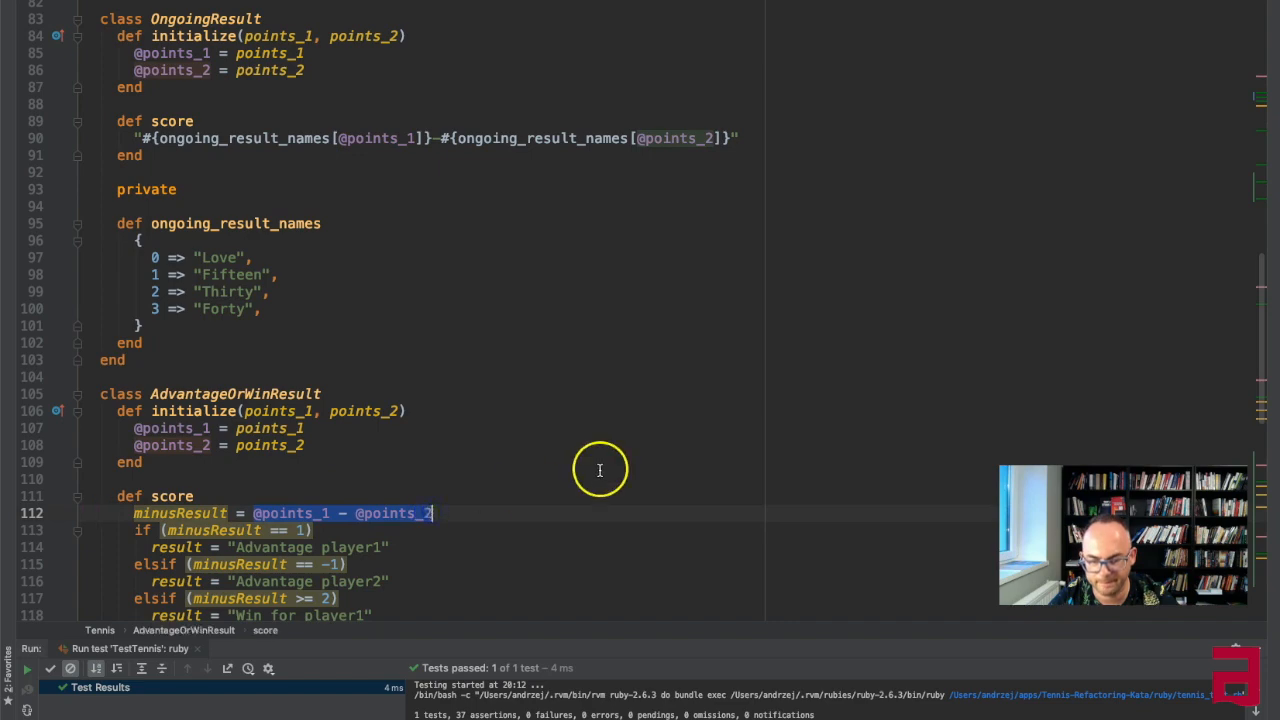
{"action": "scroll", "coordinate": [605, 465], "scroll_direction": "up", "scroll_amount": 10}
{"action": "scroll", "coordinate": [605, 465], "scroll_direction": "up", "scroll_amount": 5}
{"action": "double_click", "coordinate": [707, 265]}
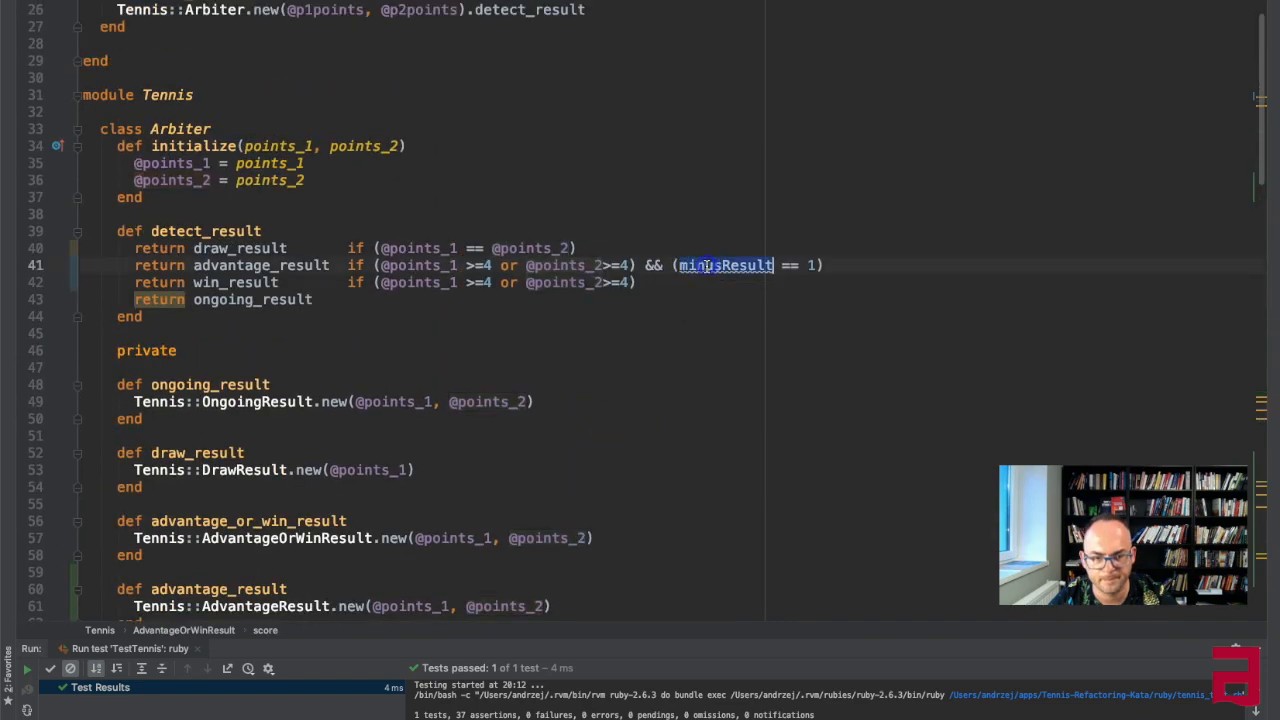
{"action": "type", "text": "@points_1 - @points_2"}
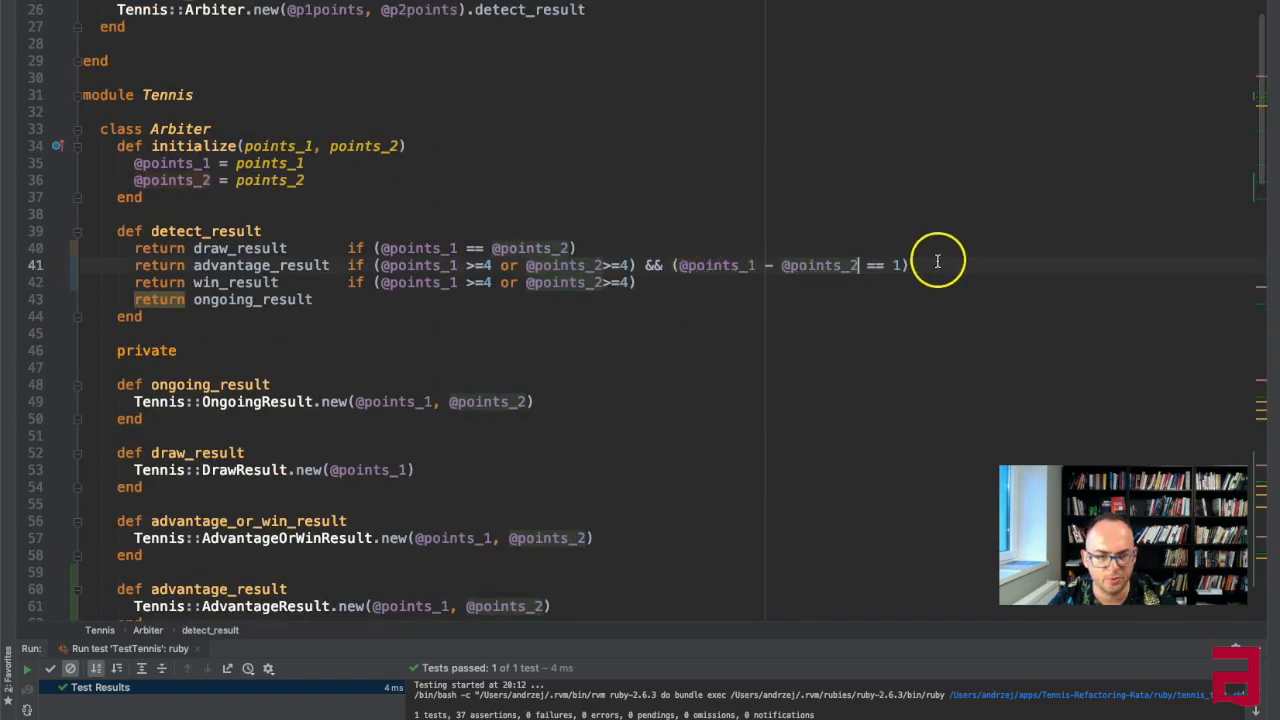
{"action": "left_click", "coordinate": [681, 265]}
{"action": "type", "text": "("}
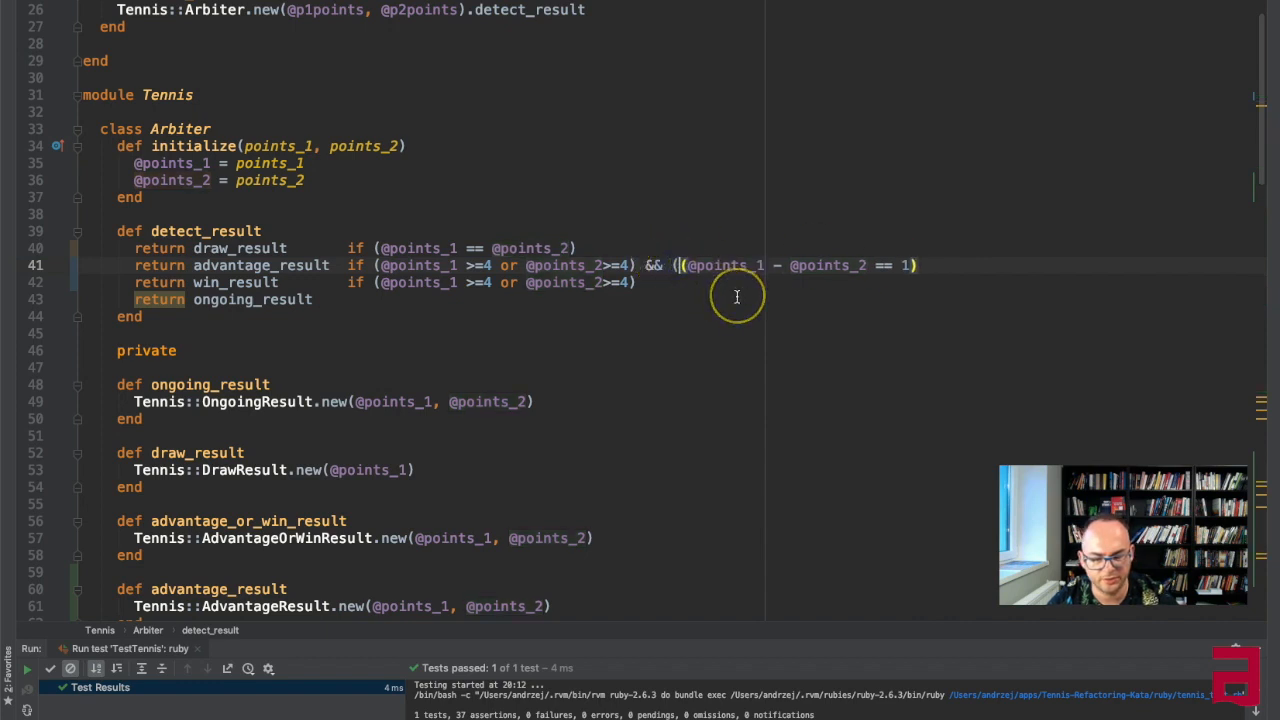
{"action": "key", "text": "alt+Up"}
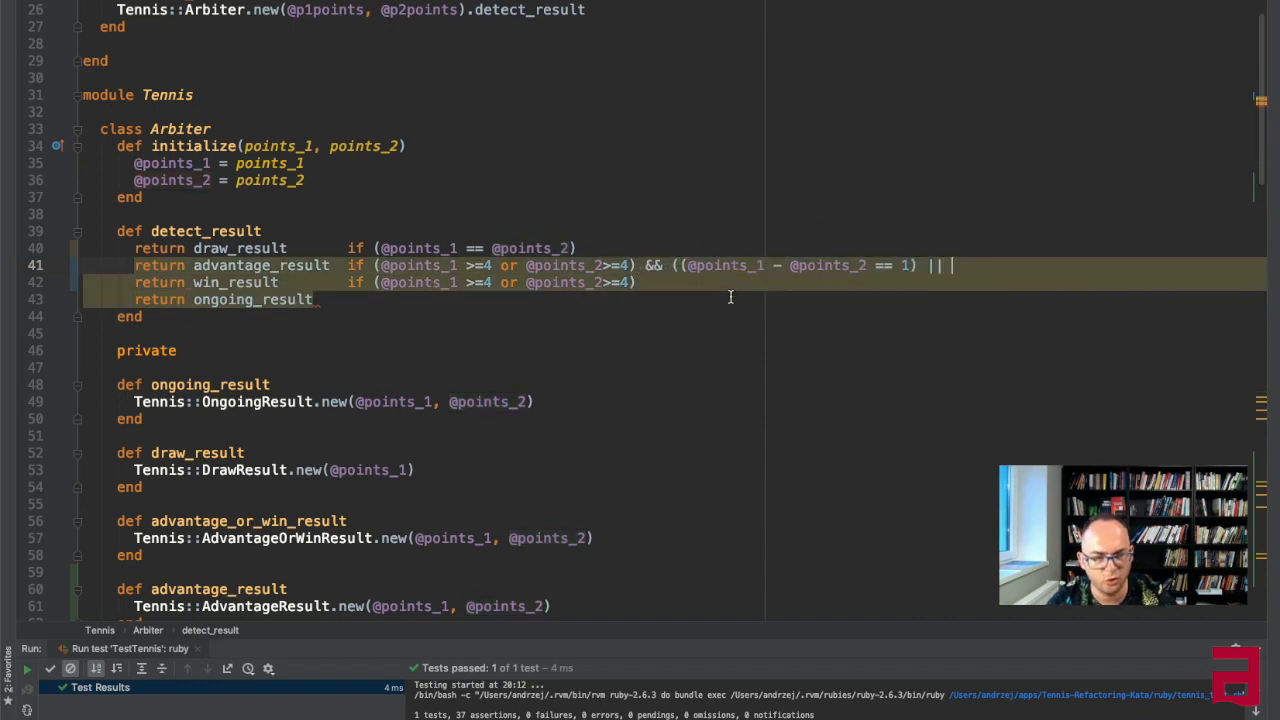
- Duplicate the difference check after the or operator so the advantage guard covers a one-point lead either way
{"action": "left_click_drag", "start_coordinate": [918, 265], "coordinate": [700, 265]}
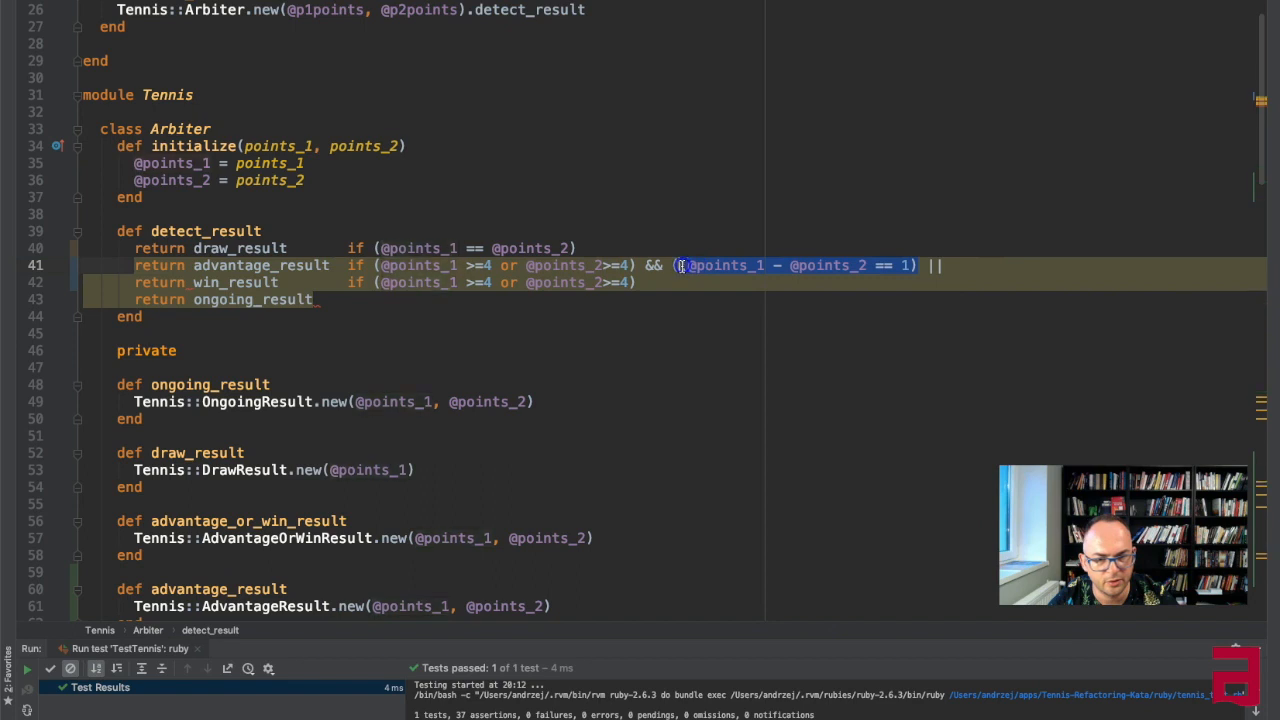
{"action": "key", "text": "super+c"}
{"action": "left_click", "coordinate": [943, 265]}
{"action": "key", "text": "super+v"}
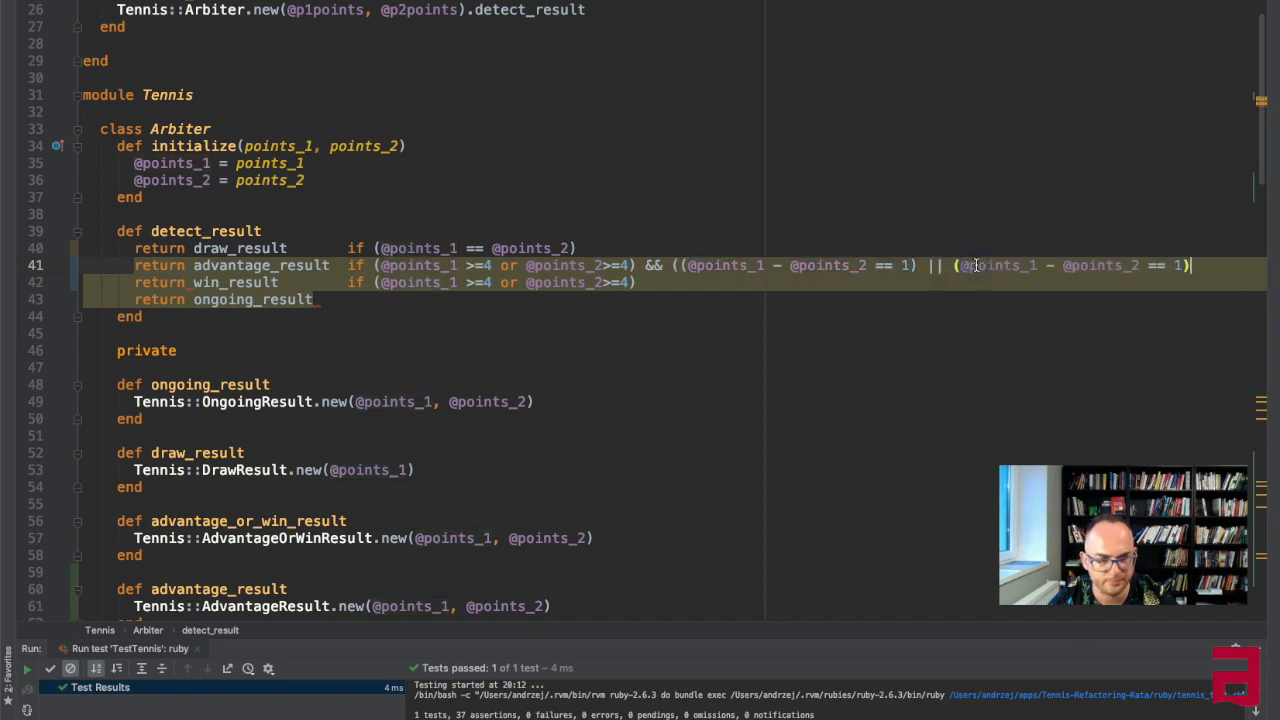
{"action": "left_click", "coordinate": [1088, 265]}
{"action": "double_click", "coordinate": [1176, 265]}
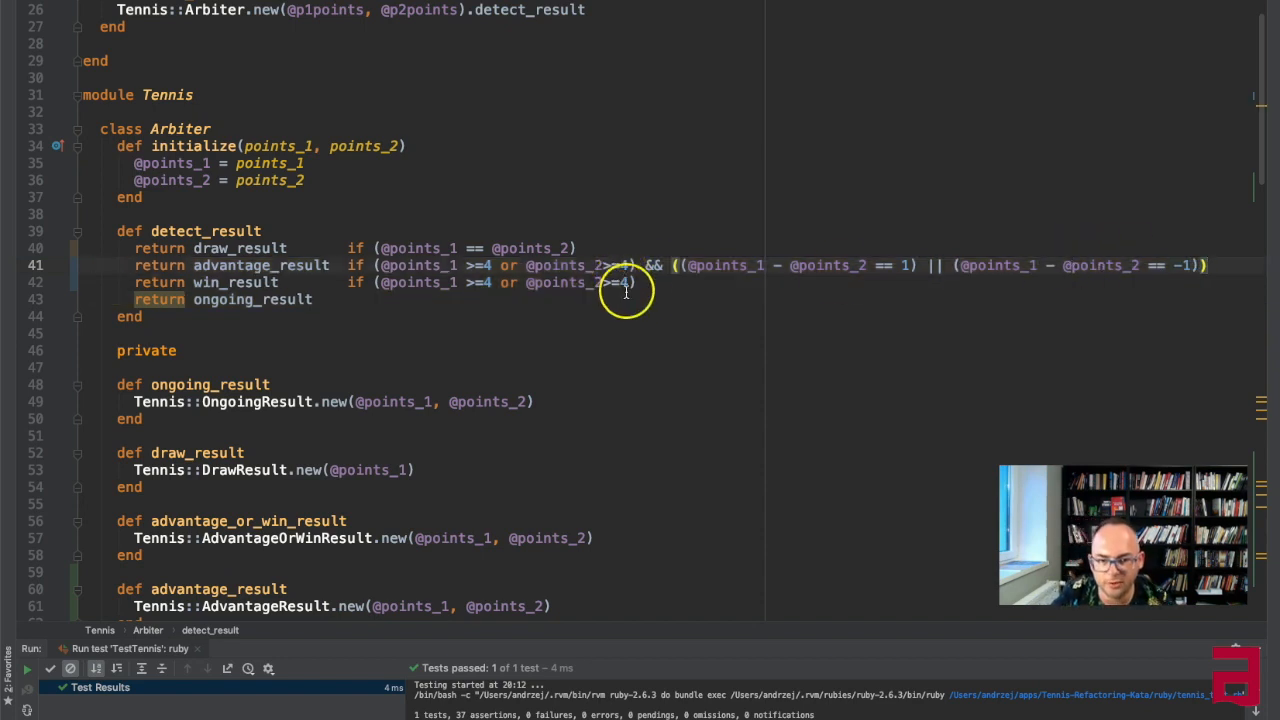
{"action": "left_click", "coordinate": [455, 284]}
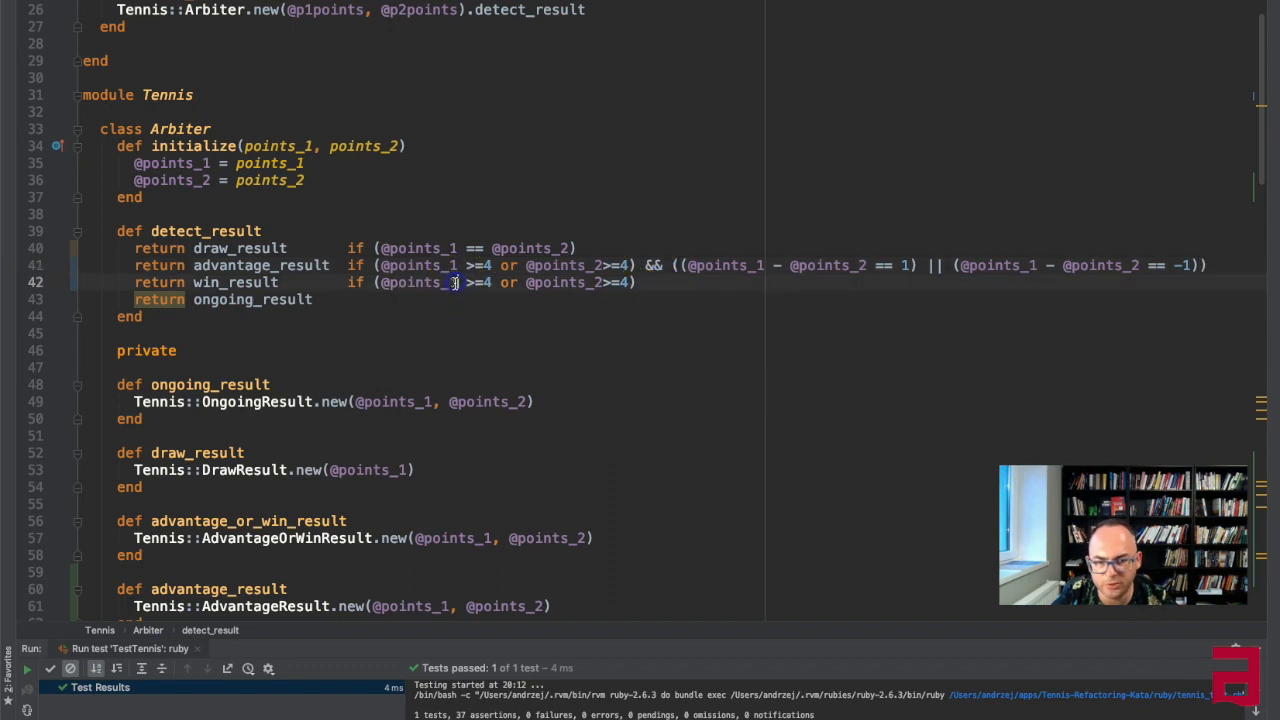
{"action": "left_click", "coordinate": [640, 282]}
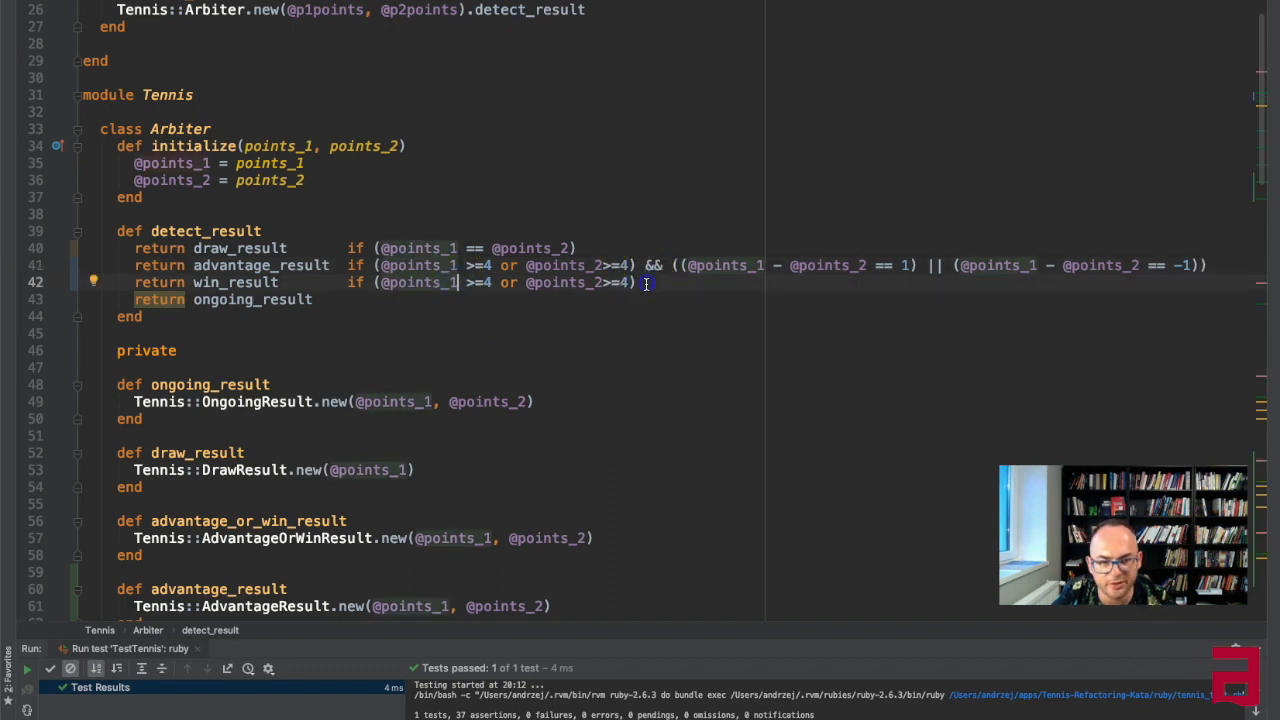
{"action": "type", "text": ")"}
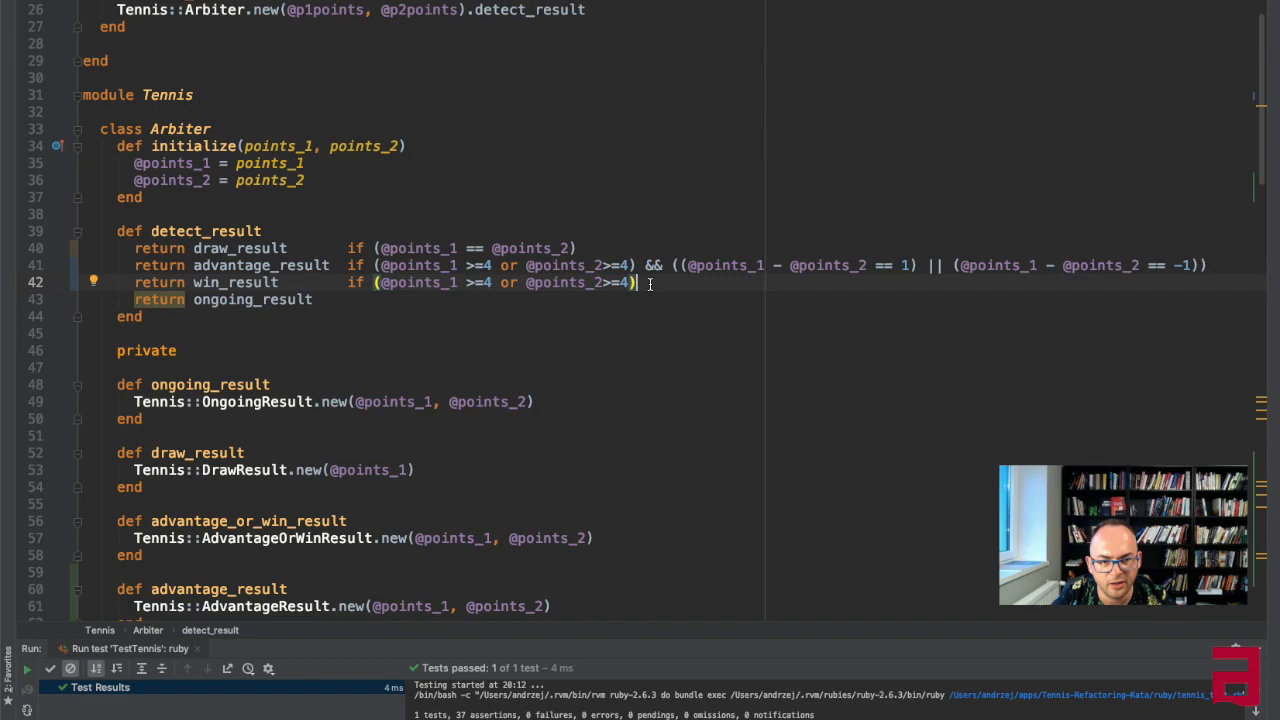
{"action": "scroll", "coordinate": [579, 399], "scroll_direction": "down", "scroll_amount": 10}
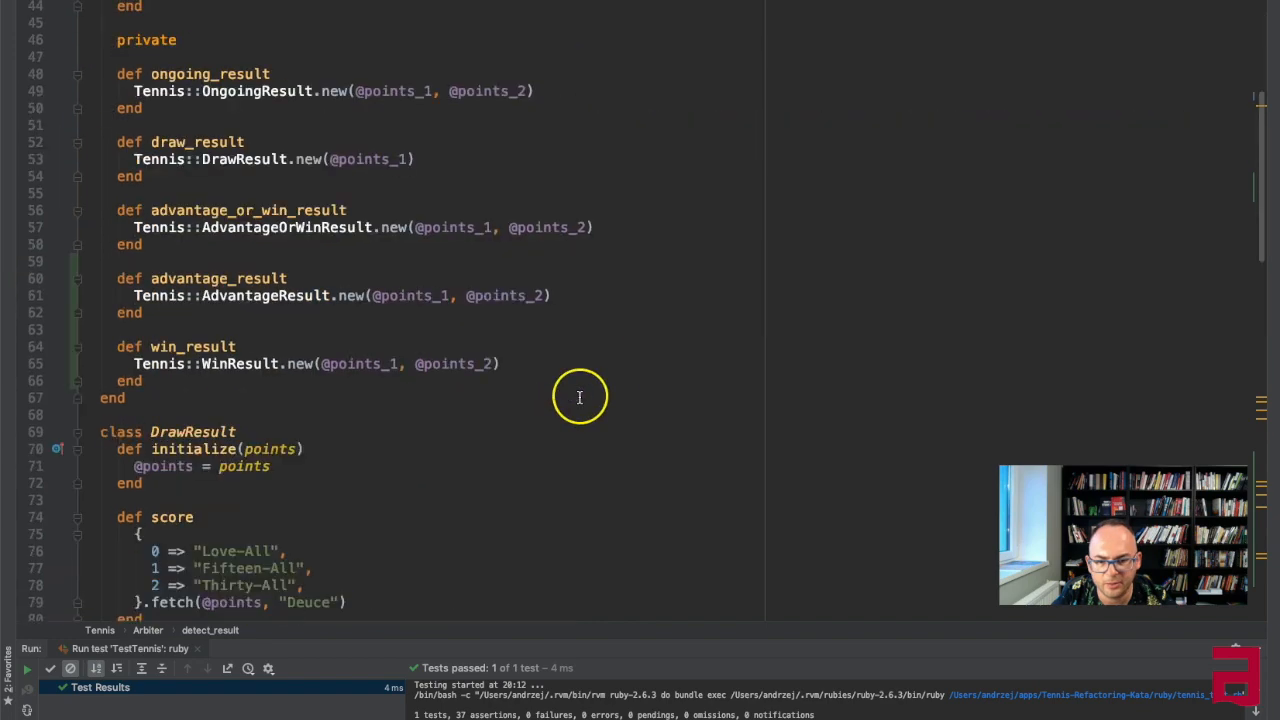
{"action": "scroll", "coordinate": [579, 399], "scroll_direction": "down", "scroll_amount": 10}
{"action": "scroll", "coordinate": [579, 399], "scroll_direction": "down", "scroll_amount": 10}
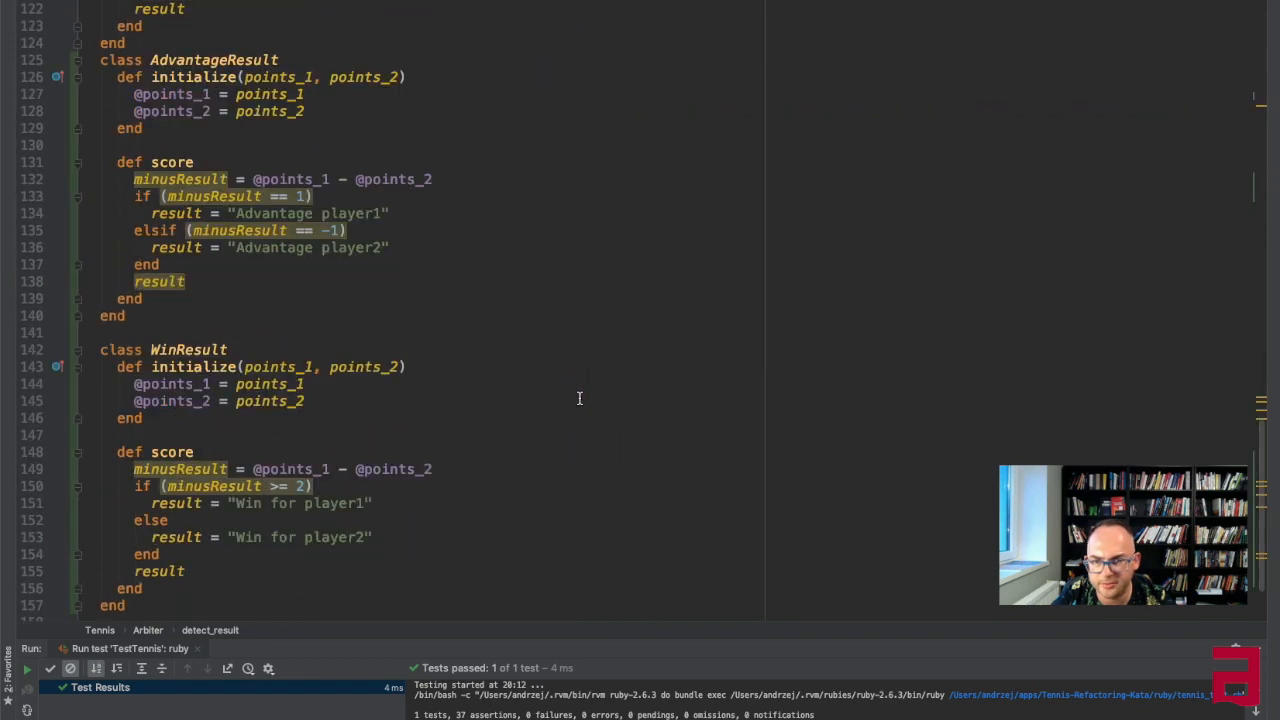
{"action": "scroll", "coordinate": [579, 399], "scroll_direction": "up", "scroll_amount": 5}
{"action": "scroll", "coordinate": [579, 399], "scroll_direction": "up", "scroll_amount": 5}
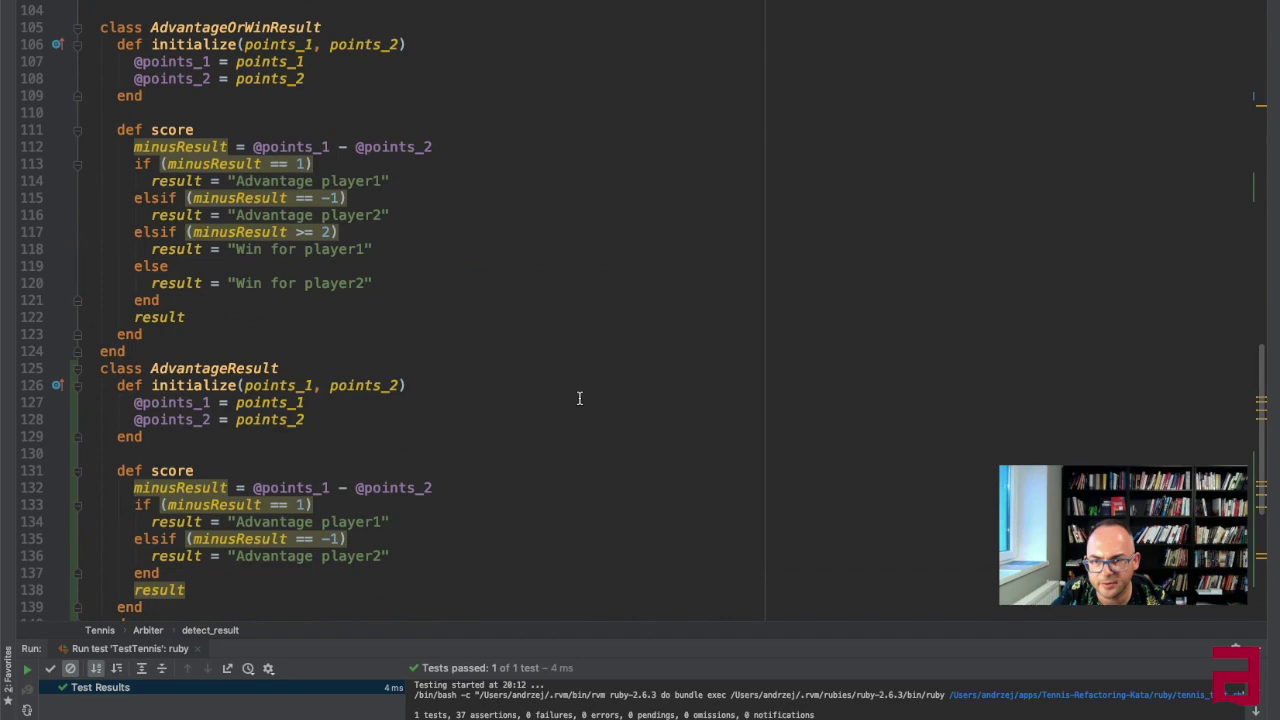
{"action": "left_click", "coordinate": [213, 232]}
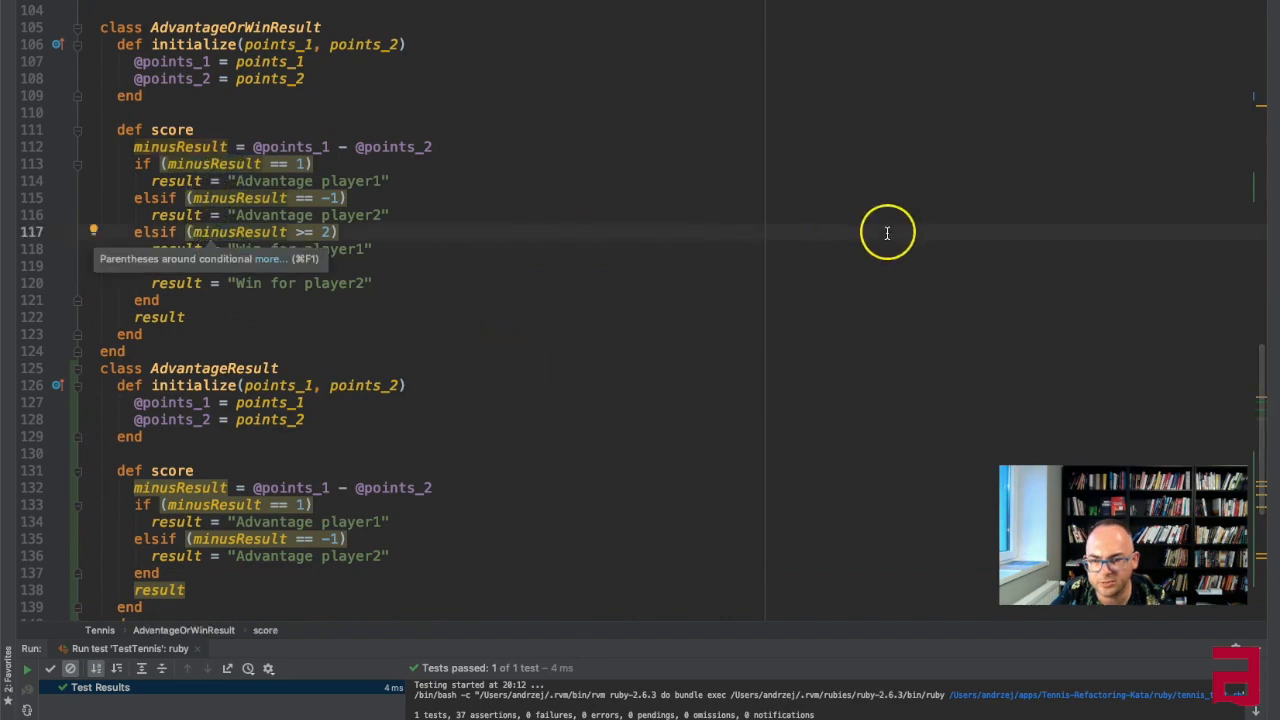
{"action": "scroll", "coordinate": [887, 233], "scroll_direction": "up", "scroll_amount": 2}
{"action": "scroll", "coordinate": [887, 233], "scroll_direction": "up", "scroll_amount": 5}
{"action": "scroll", "coordinate": [887, 233], "scroll_direction": "up", "scroll_amount": 5}
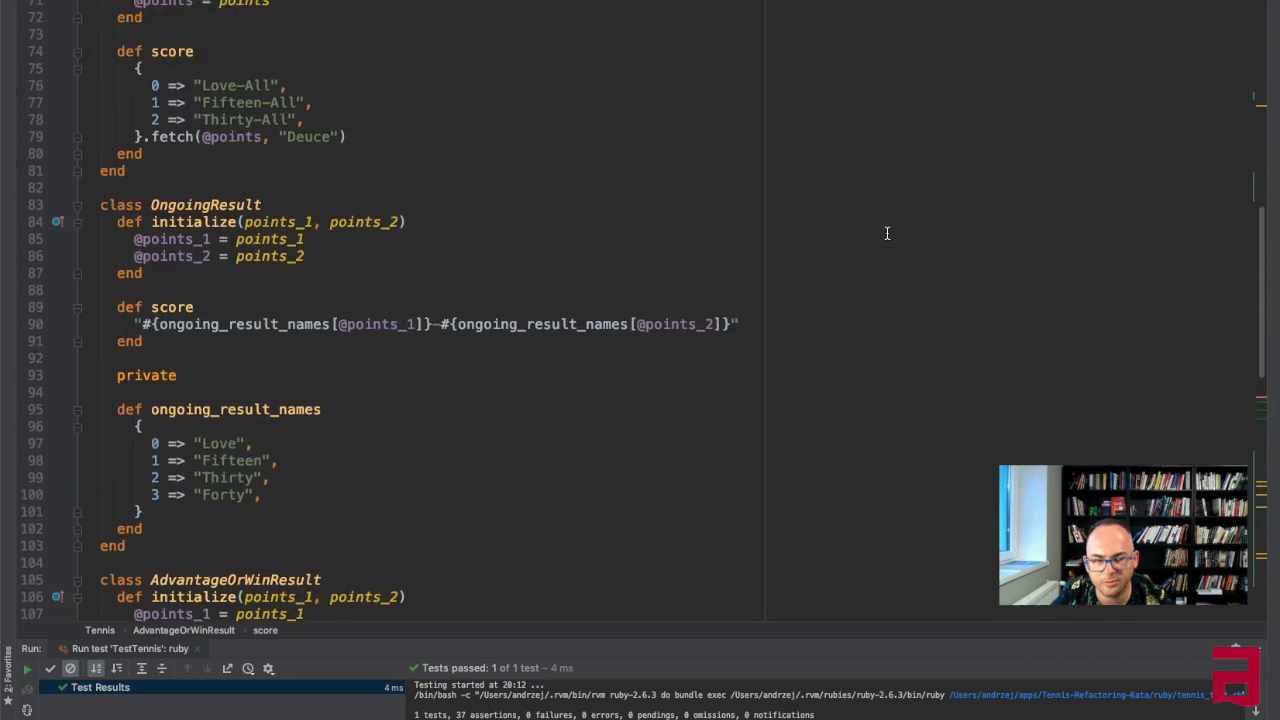
{"action": "scroll", "coordinate": [887, 233], "scroll_direction": "up", "scroll_amount": 5}
{"action": "scroll", "coordinate": [887, 233], "scroll_direction": "up", "scroll_amount": 5}
{"action": "scroll", "coordinate": [887, 233], "scroll_direction": "up", "scroll_amount": 2}
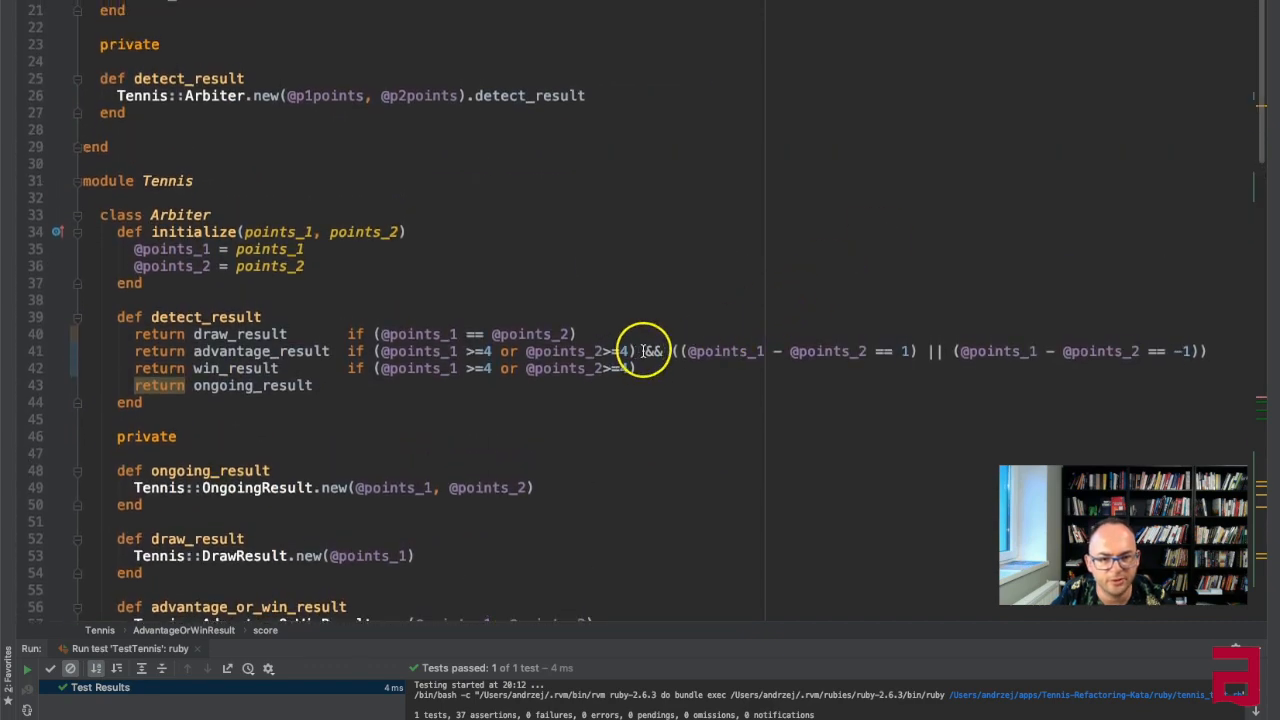
{"action": "left_click", "coordinate": [645, 351]}
- Copy the difference check onto the win_result line and change its comparisons to >= 2 and >= -2
{"action": "key", "text": "shift+End"}
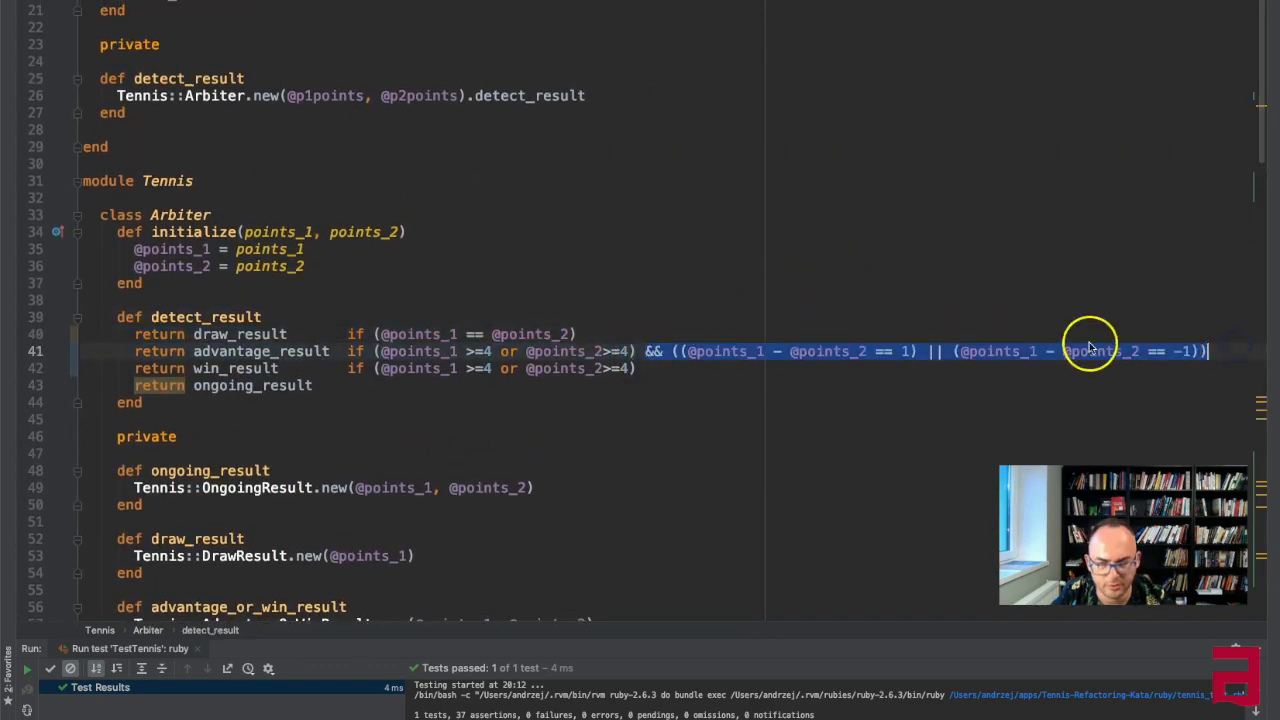
{"action": "key", "text": "ctrl+c"}
{"action": "left_click", "coordinate": [700, 368]}
{"action": "key", "text": "ctrl+v"}
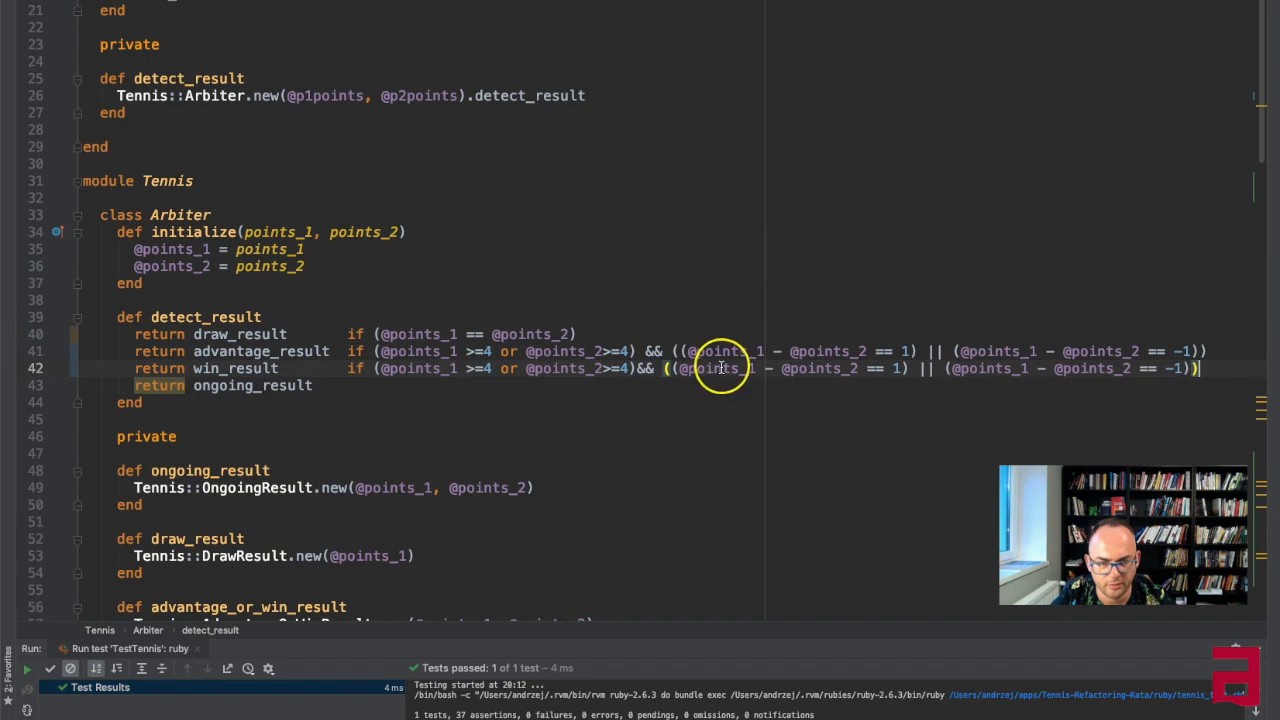
{"action": "left_click", "coordinate": [638, 368]}
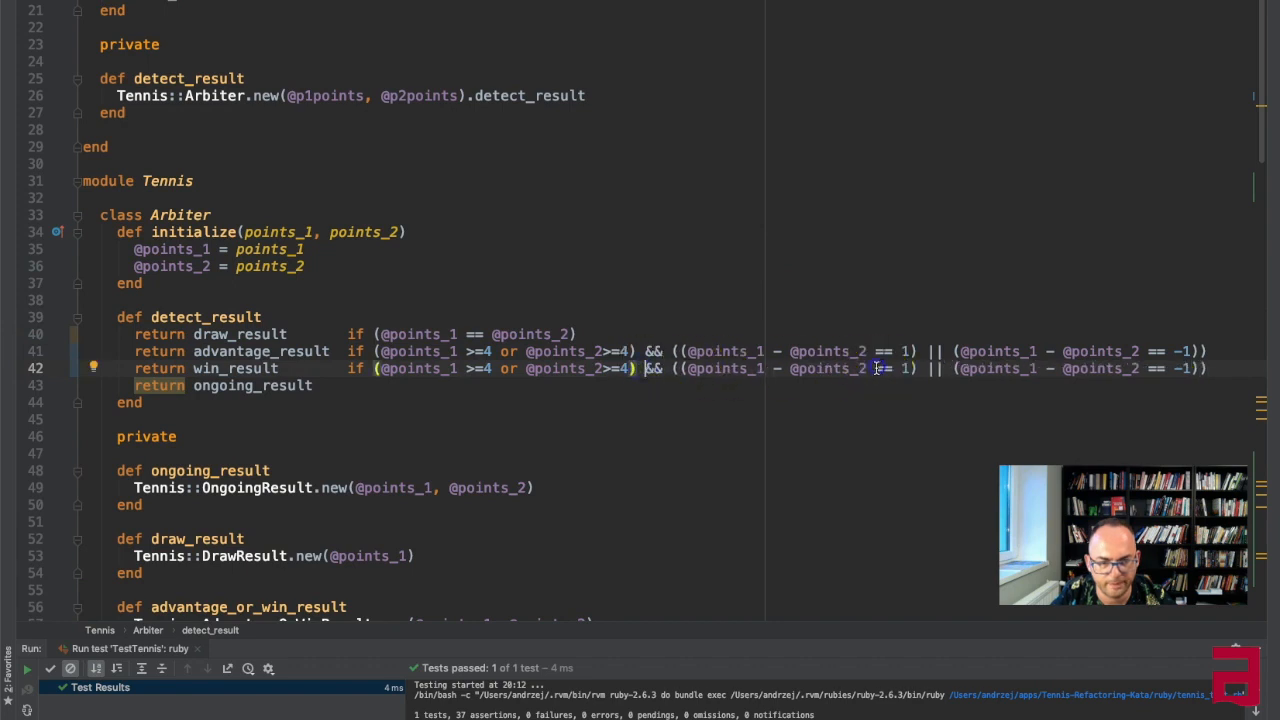
{"action": "type", "text": ">= 2"}
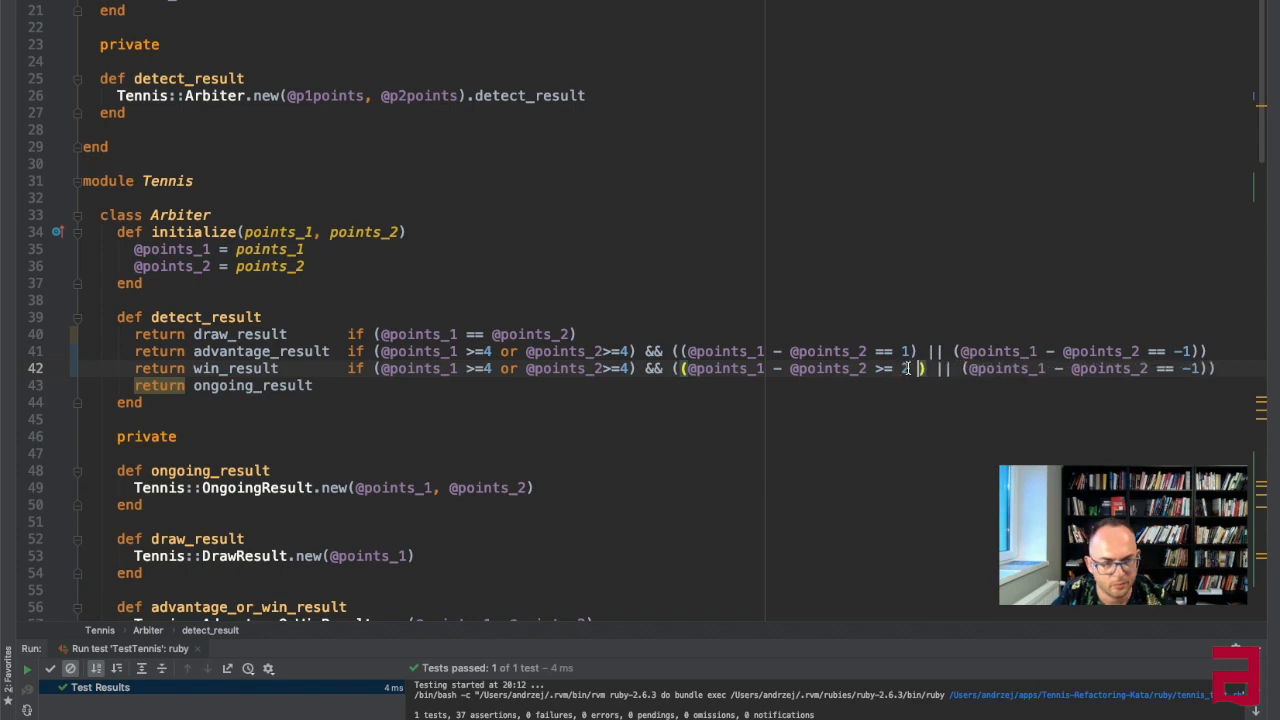
{"action": "double_click", "coordinate": [1155, 368]}
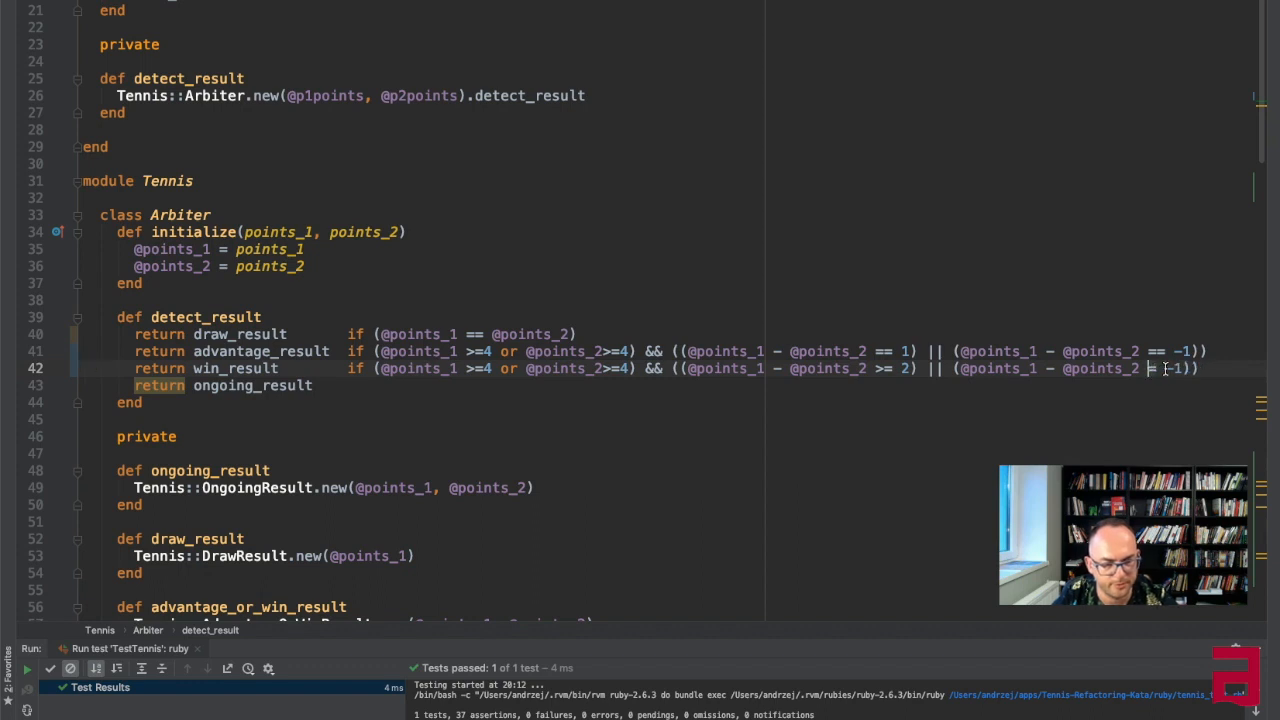
{"action": "type", "text": ">"}
{"action": "key", "text": "Delete"}
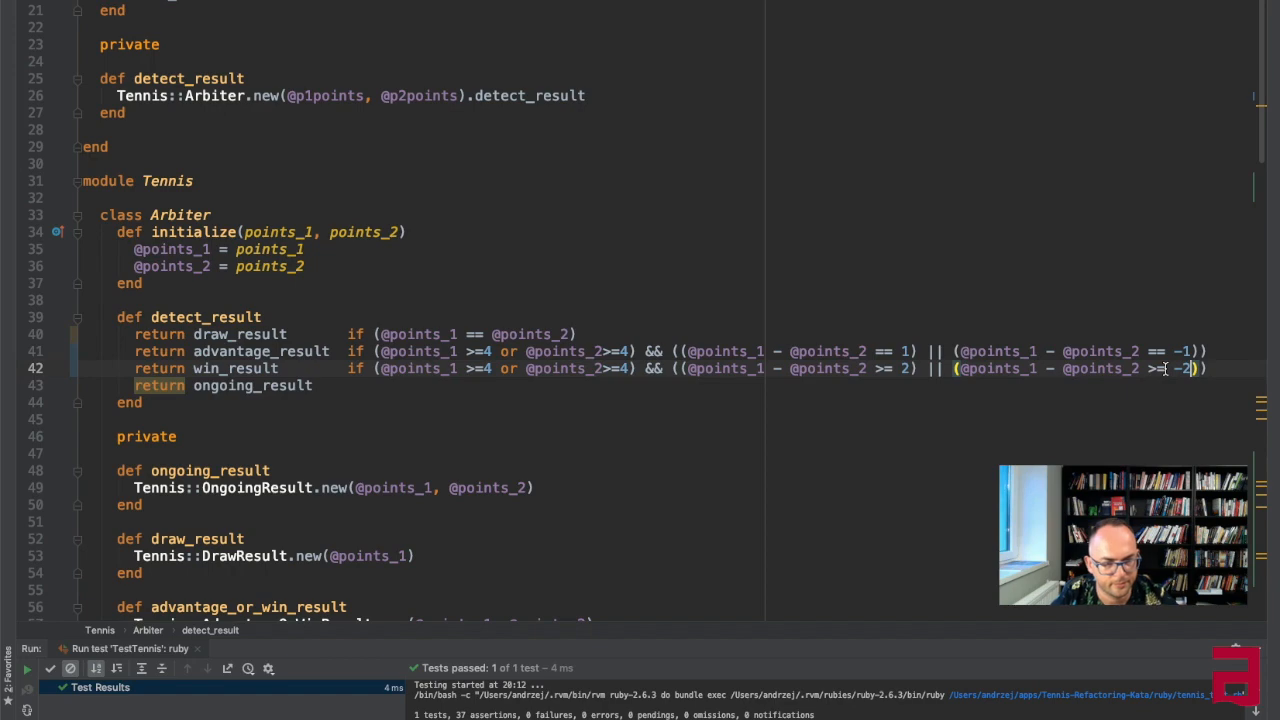
{"action": "scroll", "coordinate": [845, 320], "scroll_direction": "down", "scroll_amount": 10}
{"action": "scroll", "coordinate": [845, 320], "scroll_direction": "down", "scroll_amount": 10}
{"action": "scroll", "coordinate": [845, 320], "scroll_direction": "down", "scroll_amount": 5}
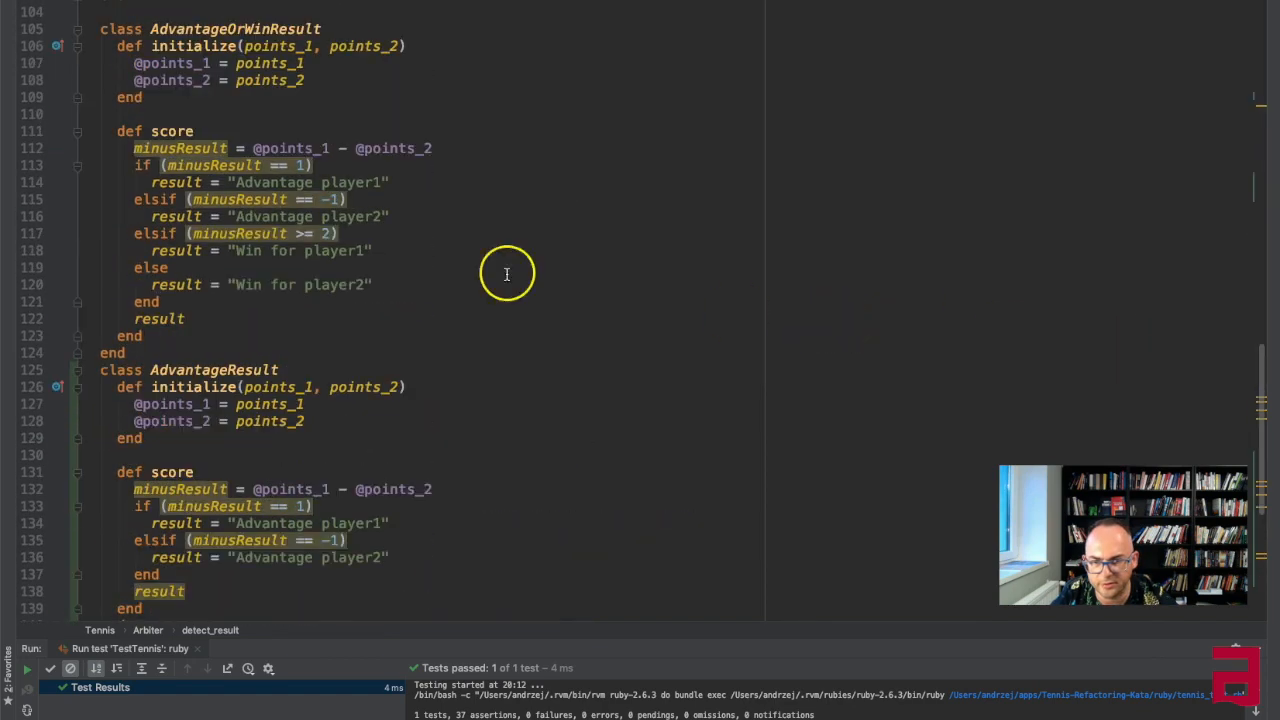
- Check the win comparison on line 117, return to detect_result and rerun the TestTennis suite
{"action": "left_click", "coordinate": [310, 233]}
{"action": "triple_click", "coordinate": [310, 233]}
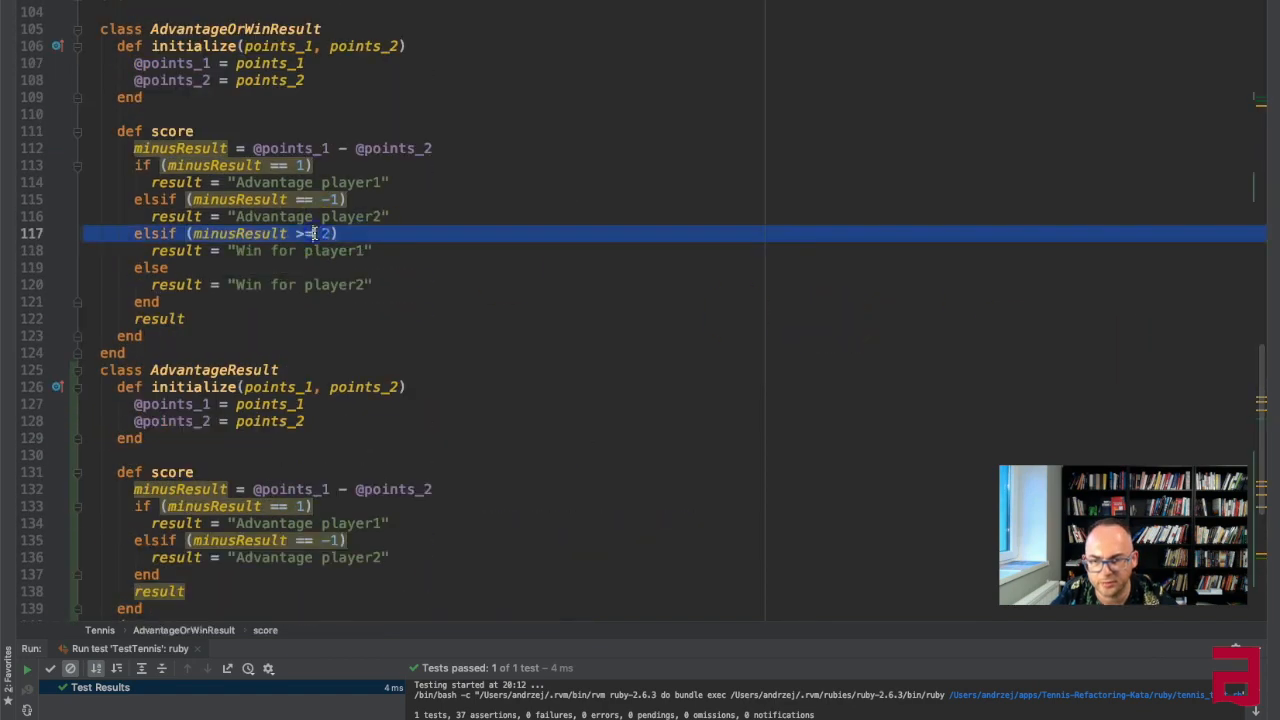
{"action": "left_click", "coordinate": [265, 267]}
{"action": "scroll", "coordinate": [579, 301], "scroll_direction": "up", "scroll_amount": 15}
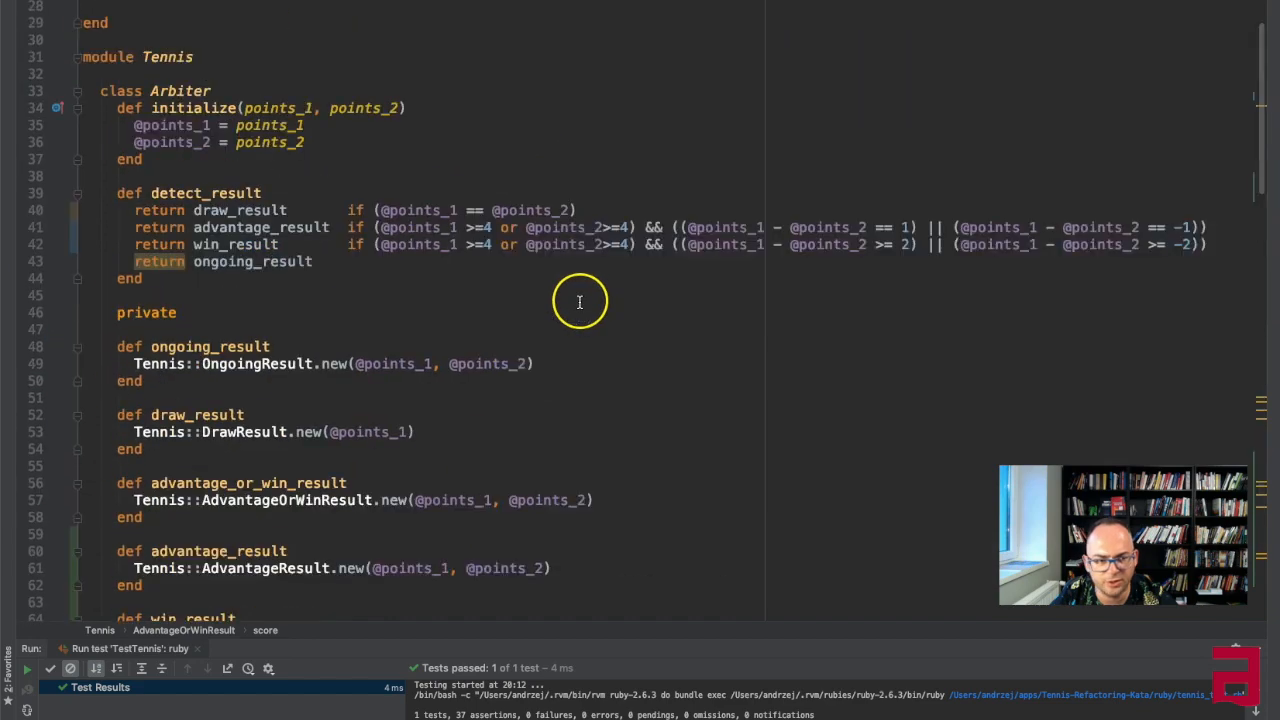
{"action": "scroll", "coordinate": [579, 301], "scroll_direction": "up", "scroll_amount": 3}
{"action": "left_click", "coordinate": [575, 346]}
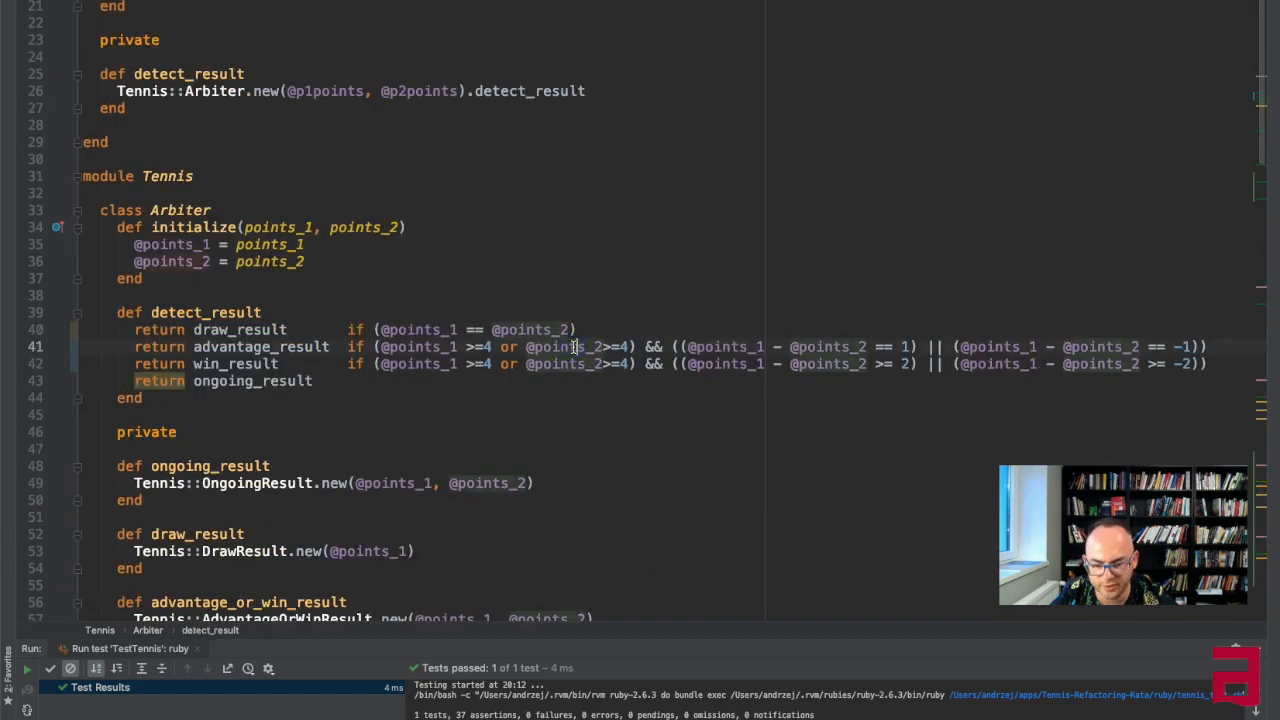
{"action": "scroll", "coordinate": [579, 301], "scroll_direction": "down", "scroll_amount": 8}
{"action": "scroll", "coordinate": [590, 280], "scroll_direction": "up", "scroll_amount": 3}
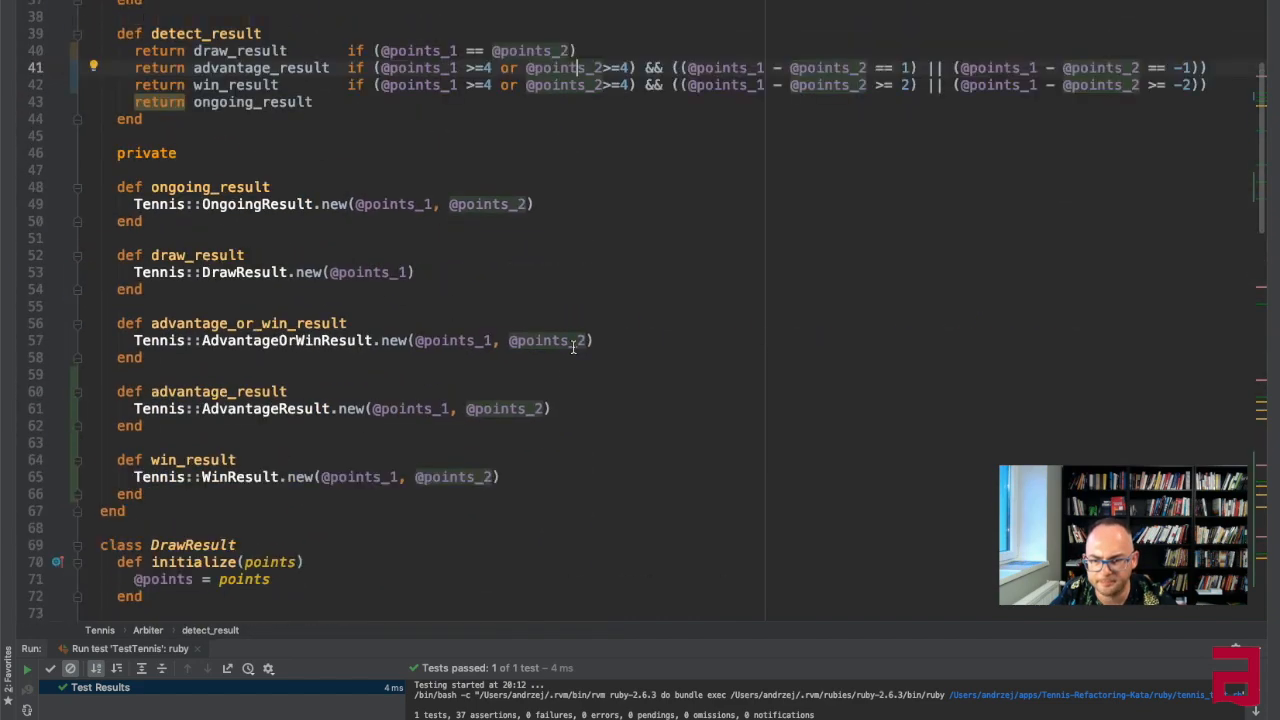
{"action": "scroll", "coordinate": [600, 260], "scroll_direction": "up", "scroll_amount": 2}
{"action": "key", "text": "shift+F10"}
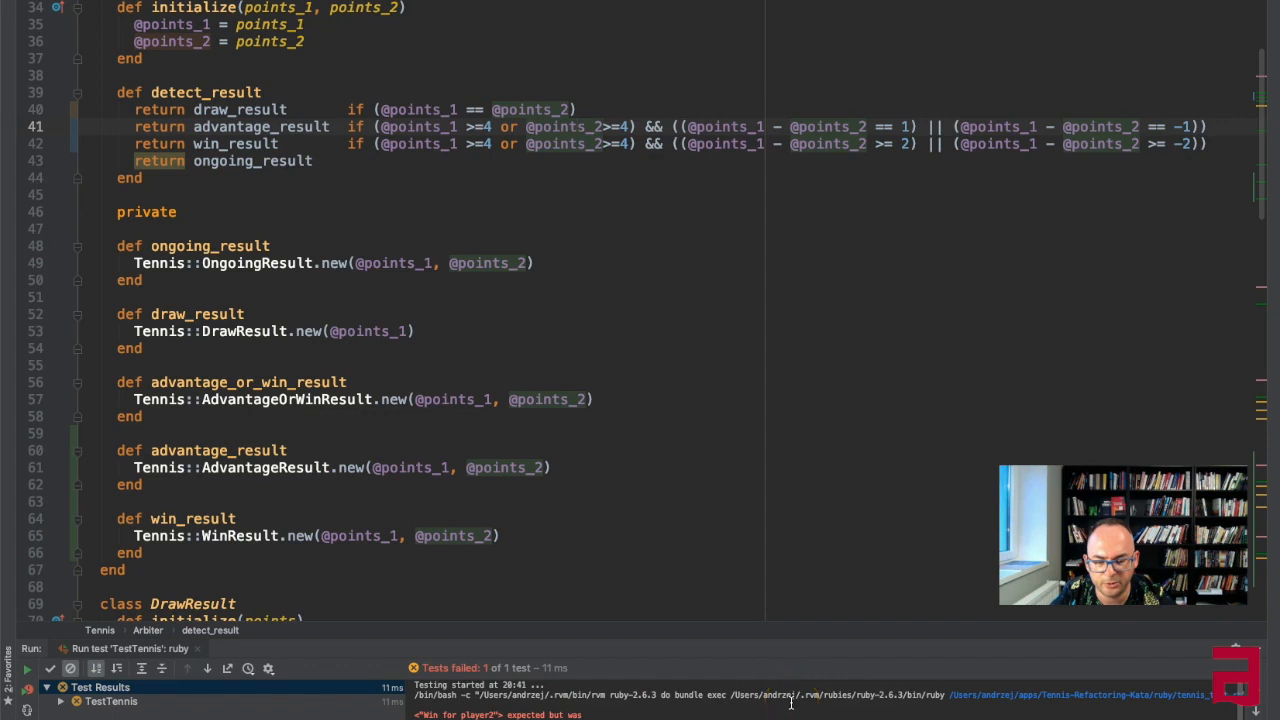
- Inspect the points-difference comparisons on the advantage_result and win_result condition lines
{"action": "left_click", "coordinate": [585, 143]}
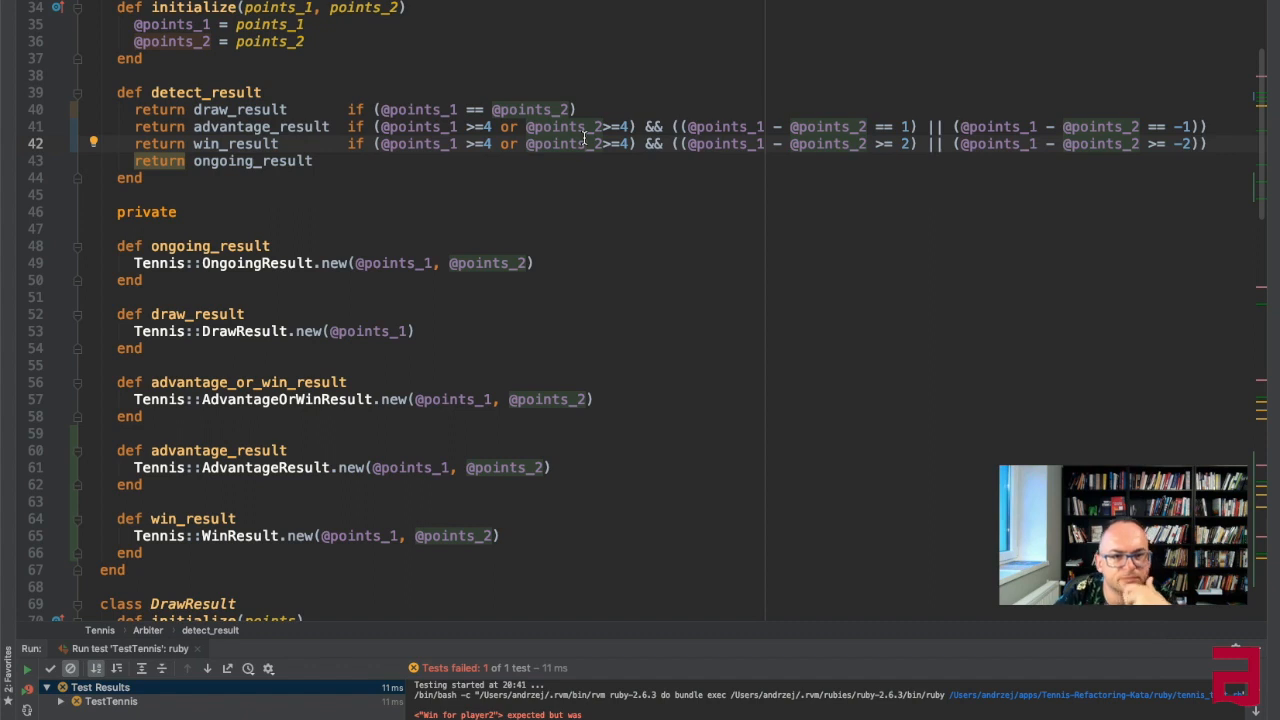
{"action": "left_click", "coordinate": [866, 126]}
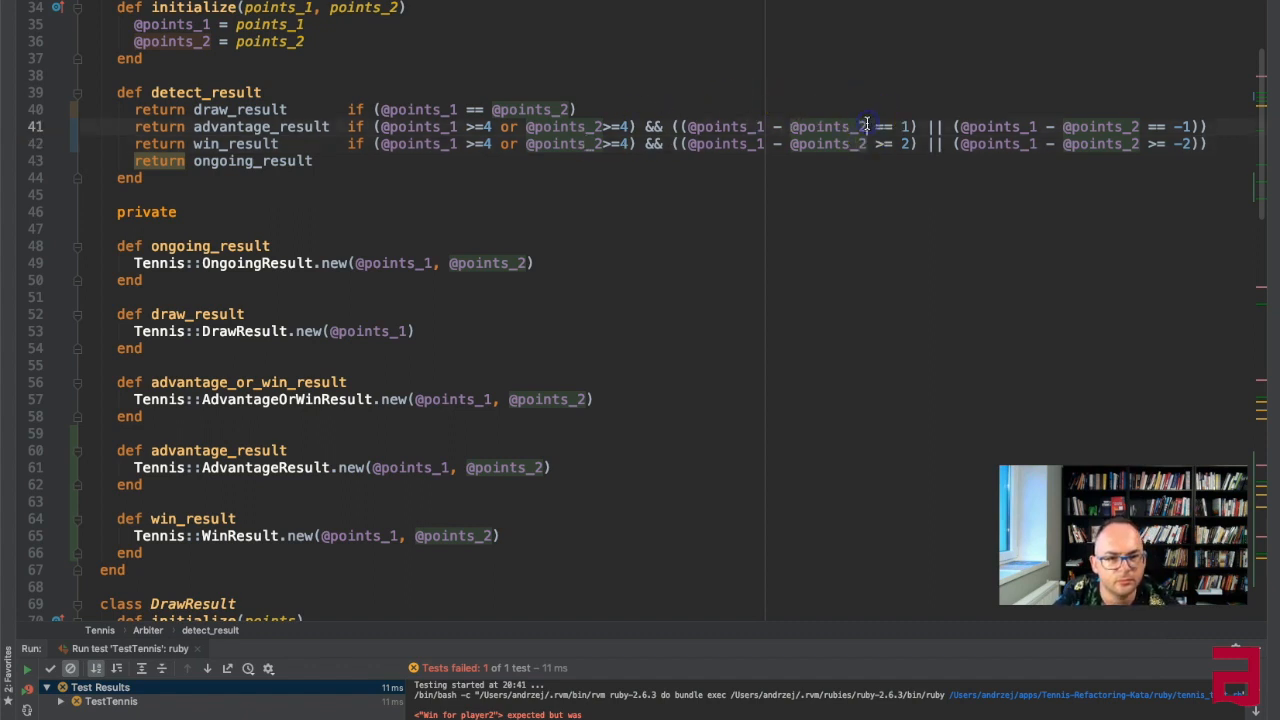
{"action": "type", "text": ")"}
{"action": "left_click", "coordinate": [866, 141]}
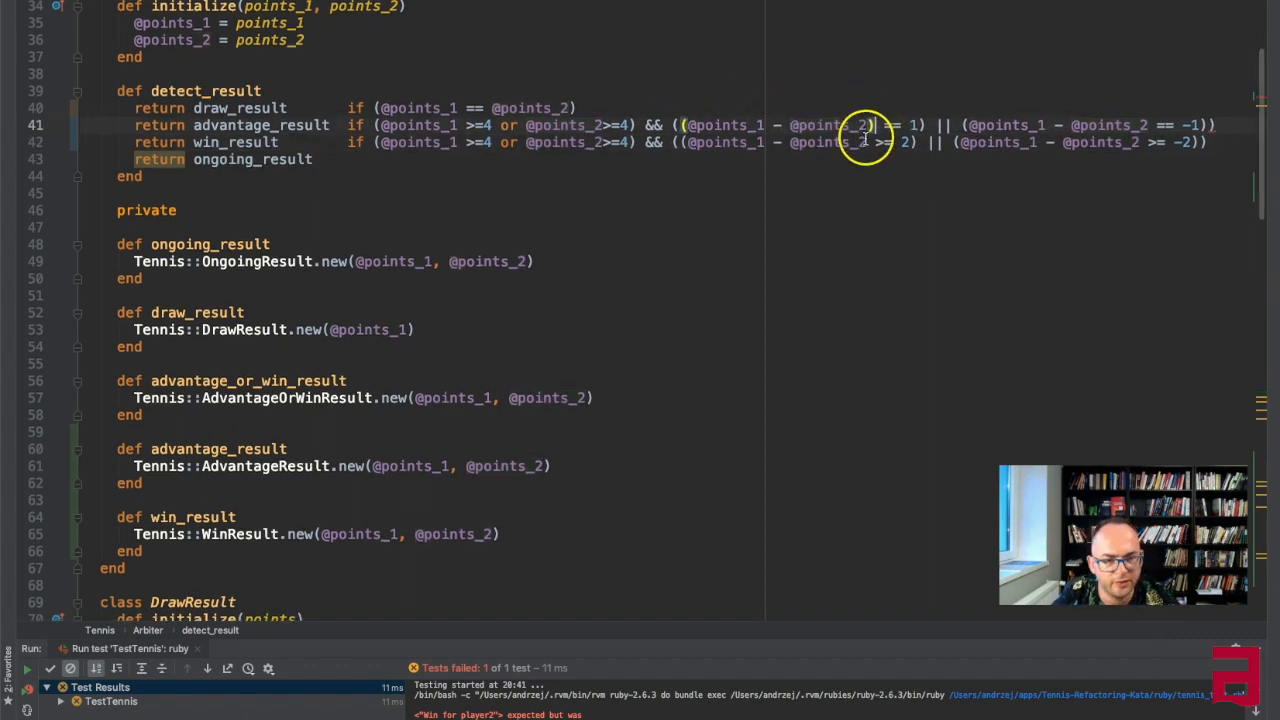
{"action": "type", "text": ")"}
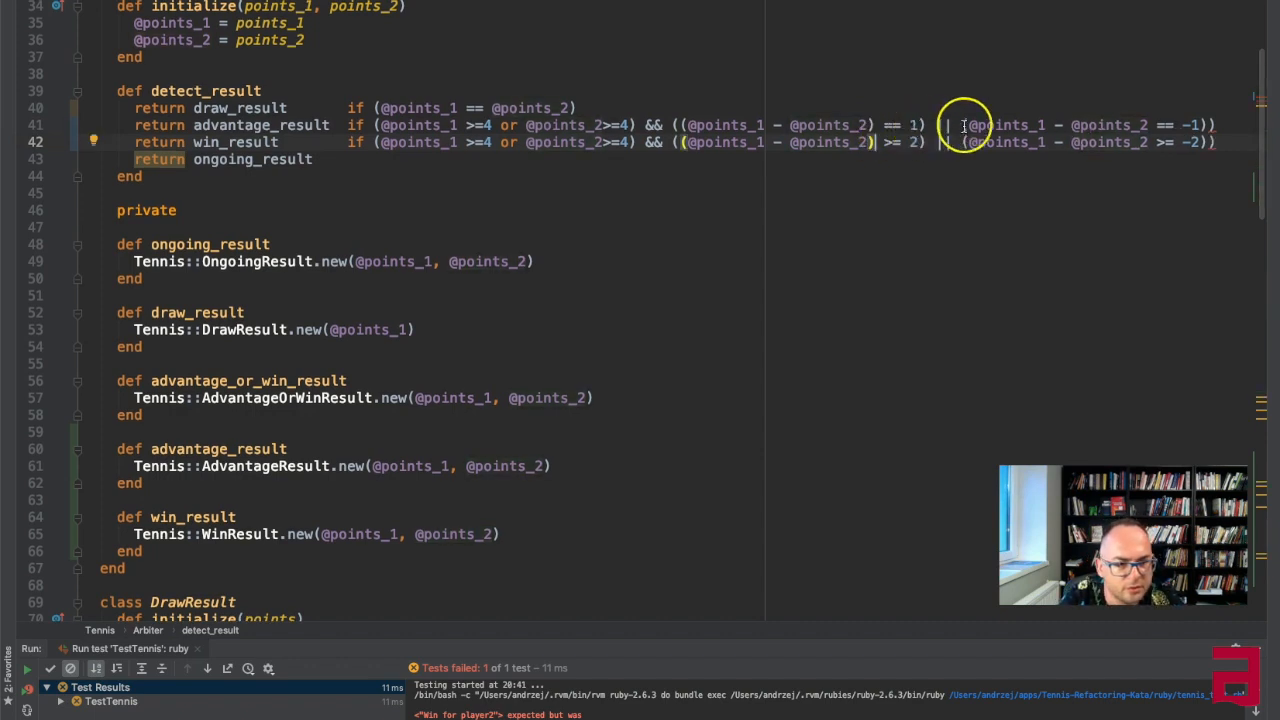
{"action": "left_click", "coordinate": [1152, 125]}
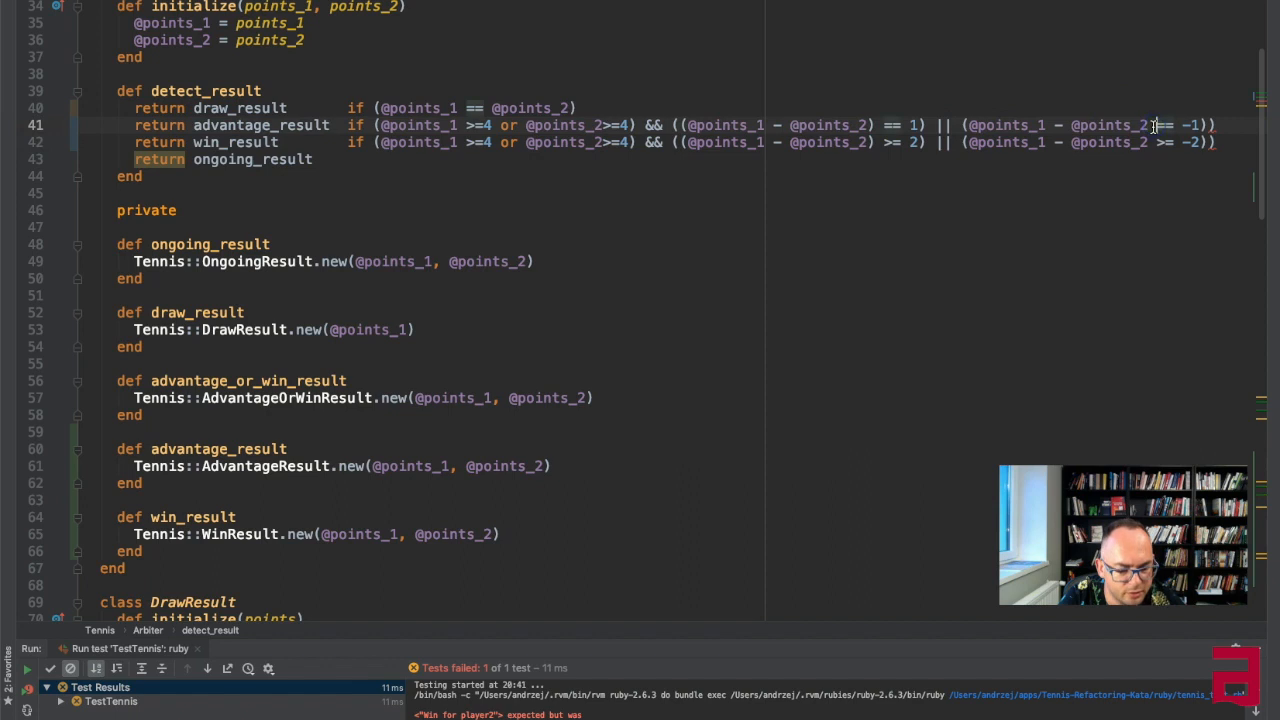
{"action": "type", "text": ")"}
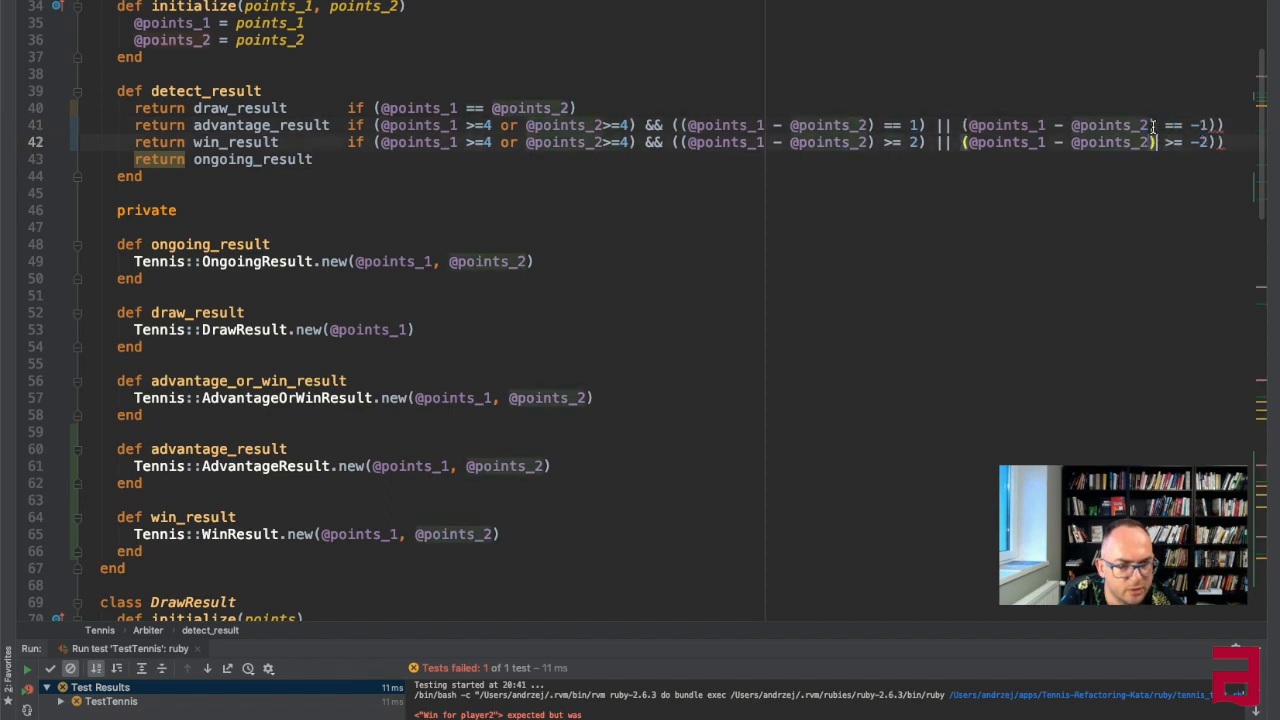
{"action": "left_click", "coordinate": [1152, 125]}
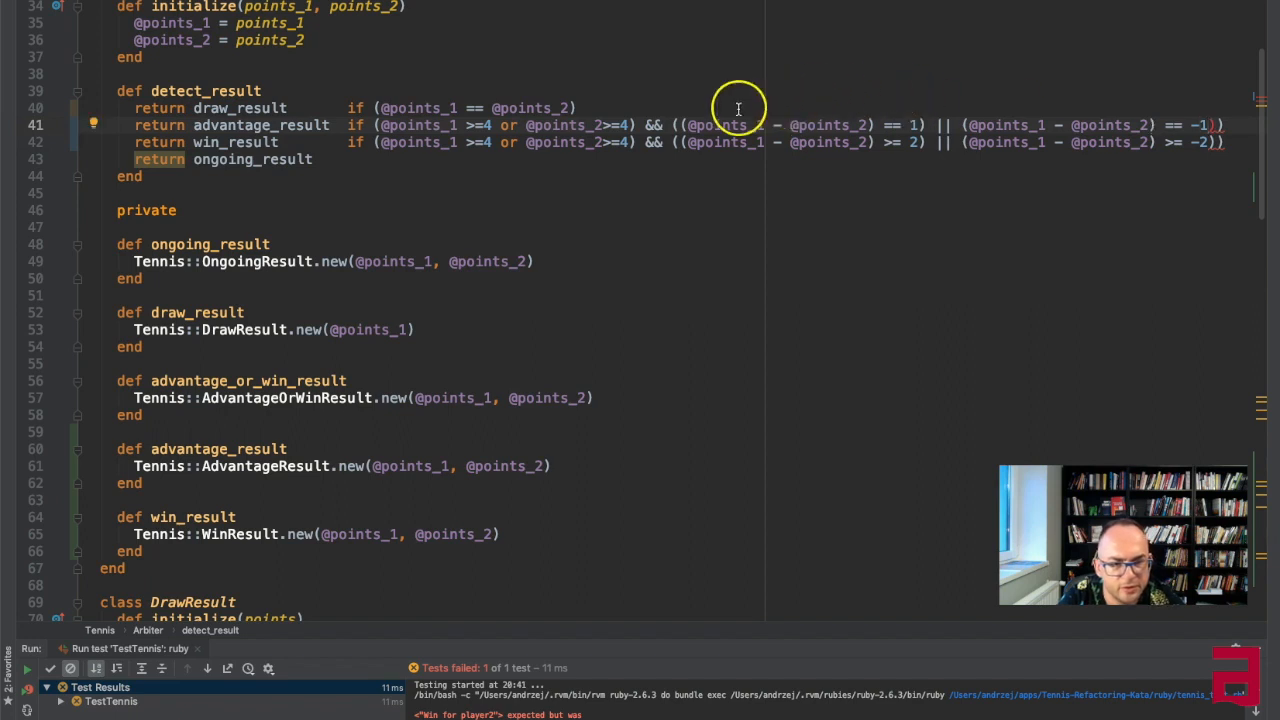
{"action": "left_click", "coordinate": [668, 125]}
{"action": "type", "text": "("}
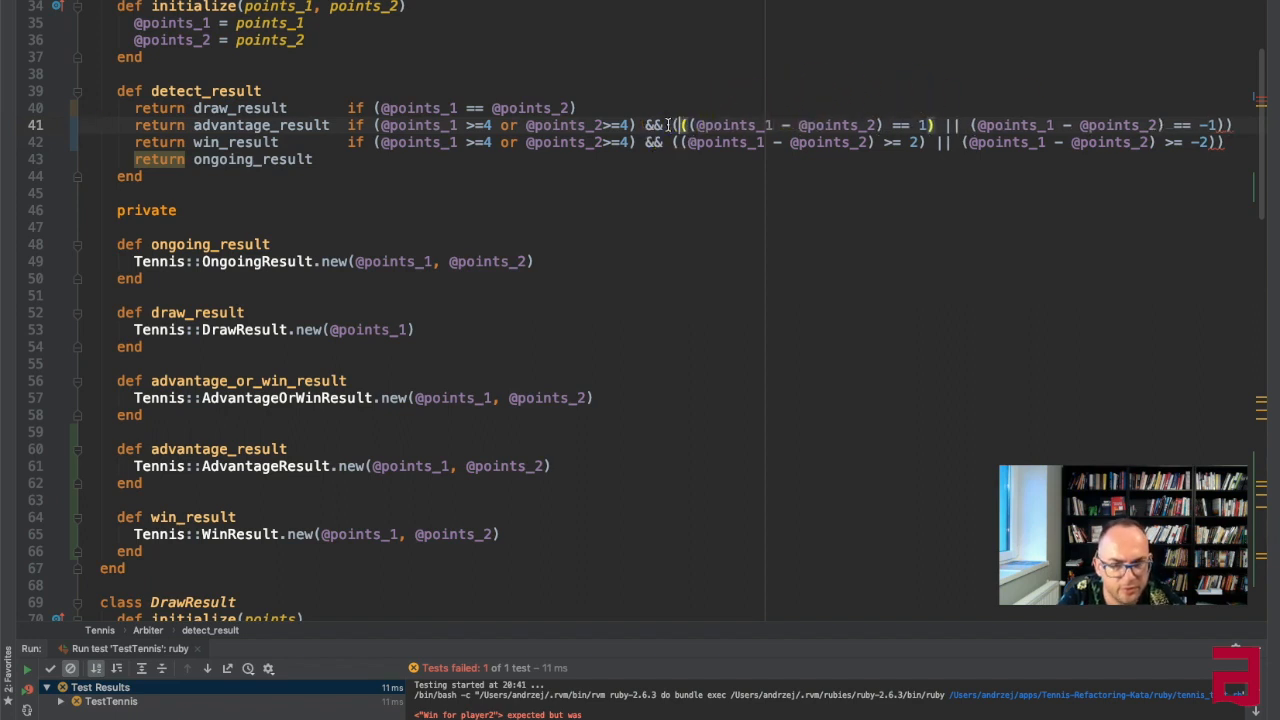
{"action": "left_click", "coordinate": [668, 142]}
{"action": "type", "text": "("}
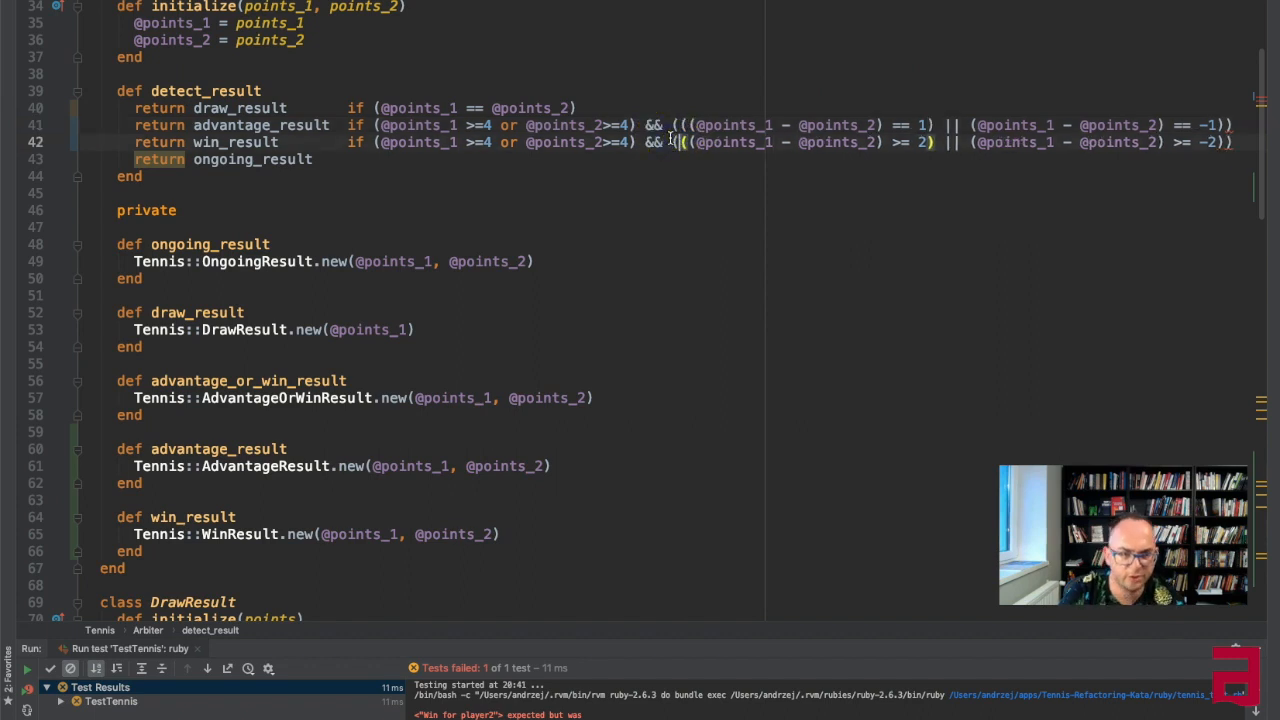
{"action": "left_click", "coordinate": [1228, 142]}
{"action": "type", "text": ")"}
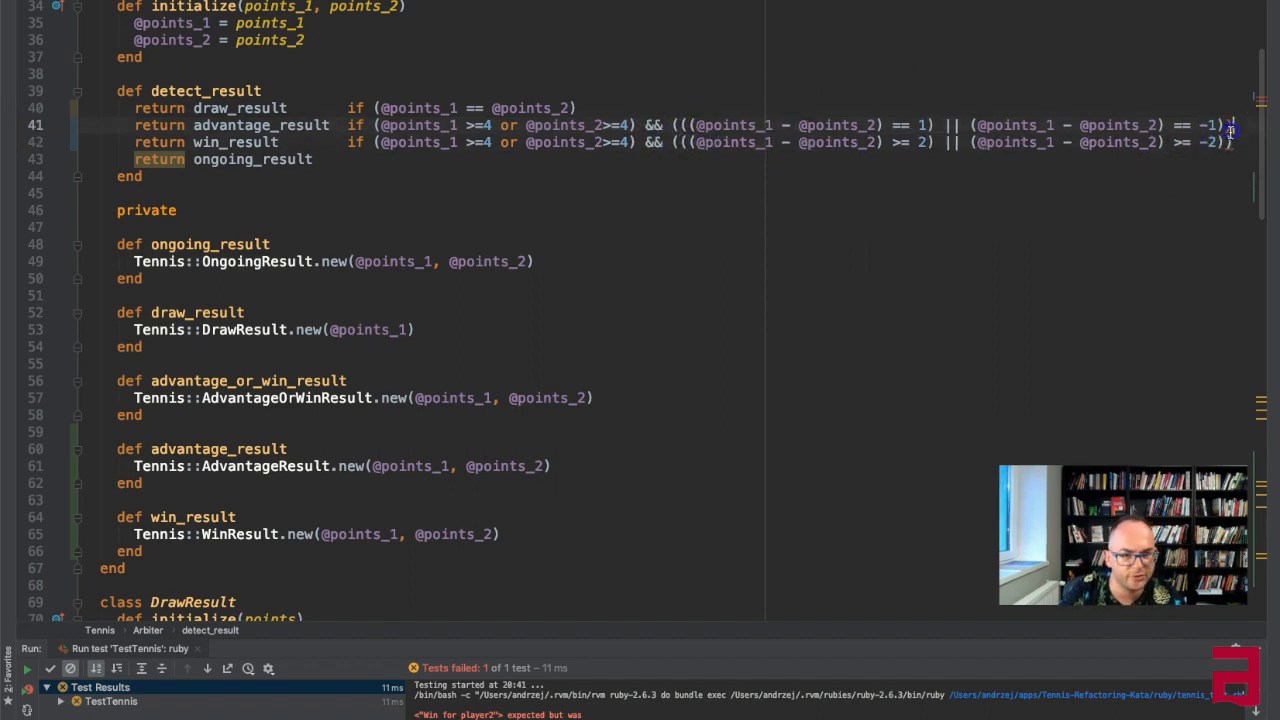
{"action": "type", "text": ")"}
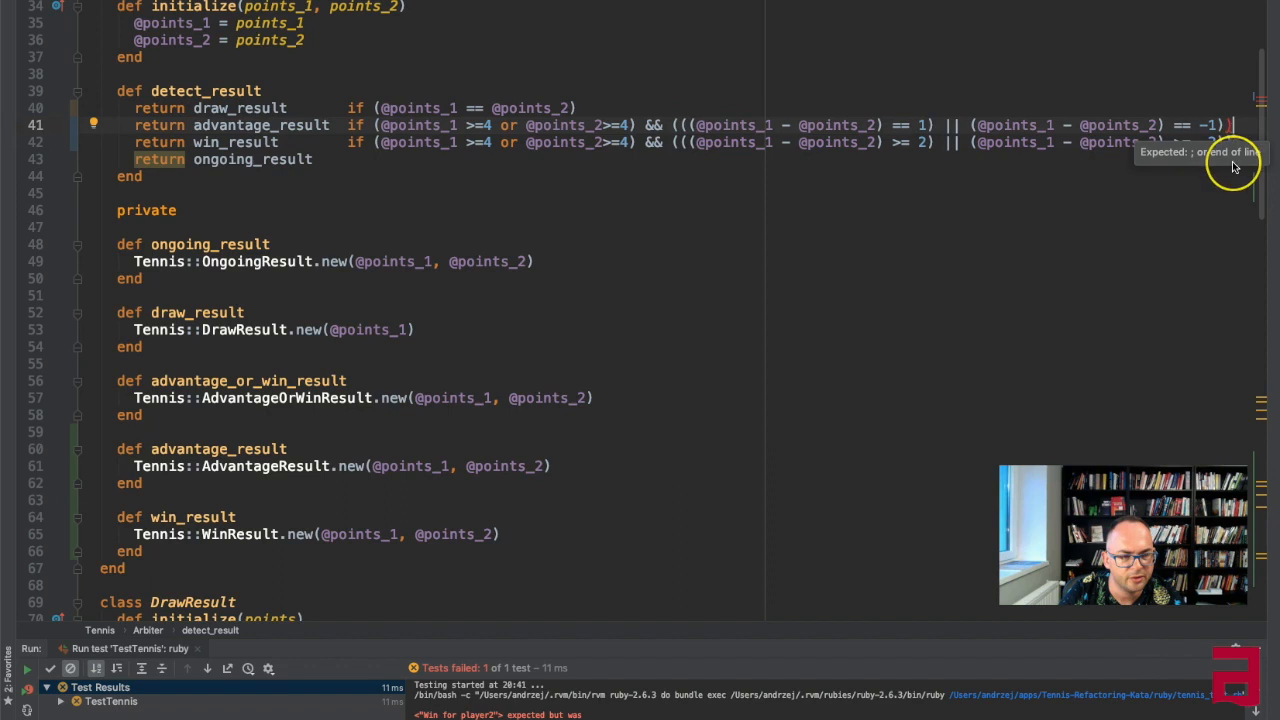
- Add an extra '(' after || on lines 41 and 42 so the negative-difference checks are parenthesised
{"action": "left_click", "coordinate": [690, 125]}
{"action": "left_click_drag", "start_coordinate": [690, 125], "coordinate": [884, 125]}
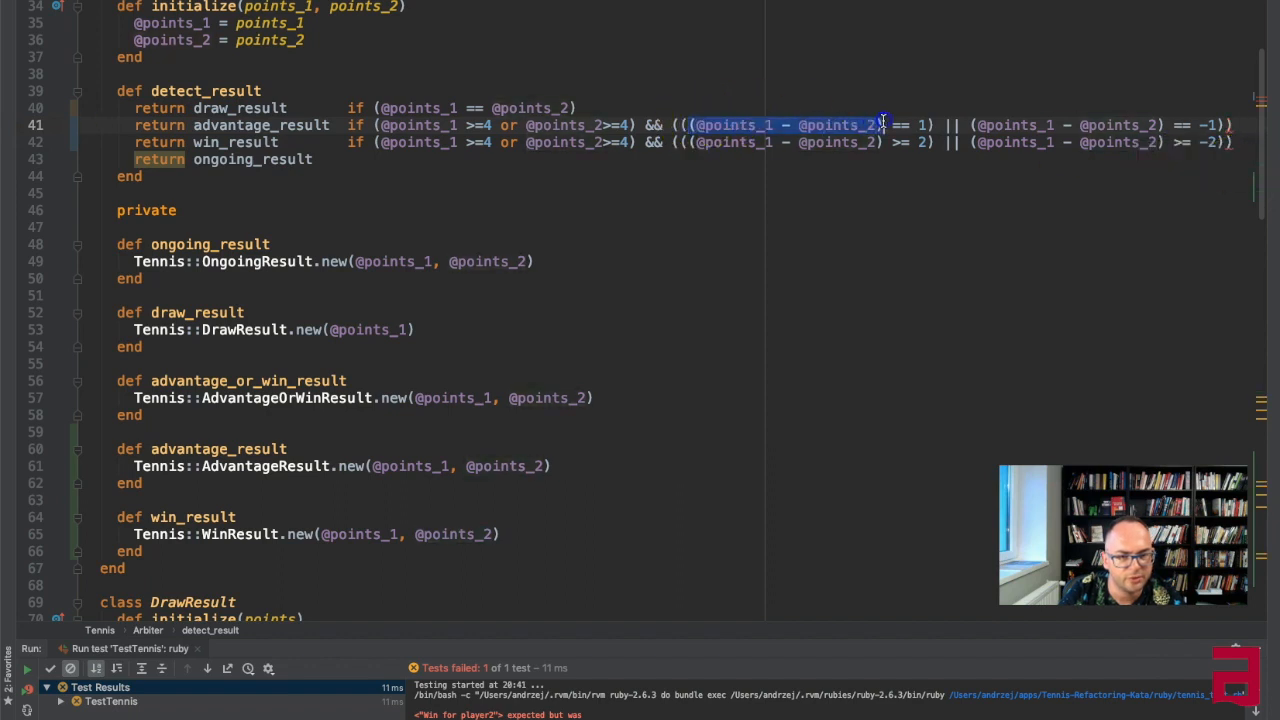
{"action": "left_click", "coordinate": [933, 125]}
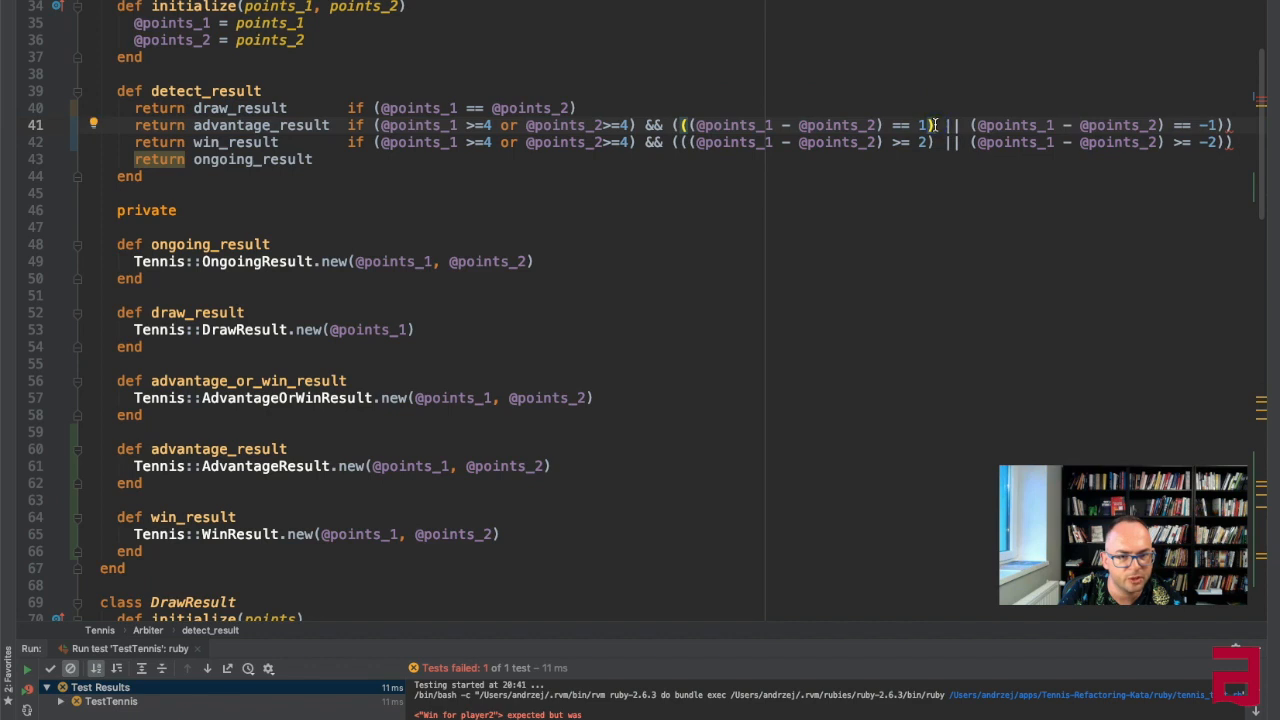
{"action": "left_click", "coordinate": [990, 125]}
{"action": "left_click", "coordinate": [1163, 125]}
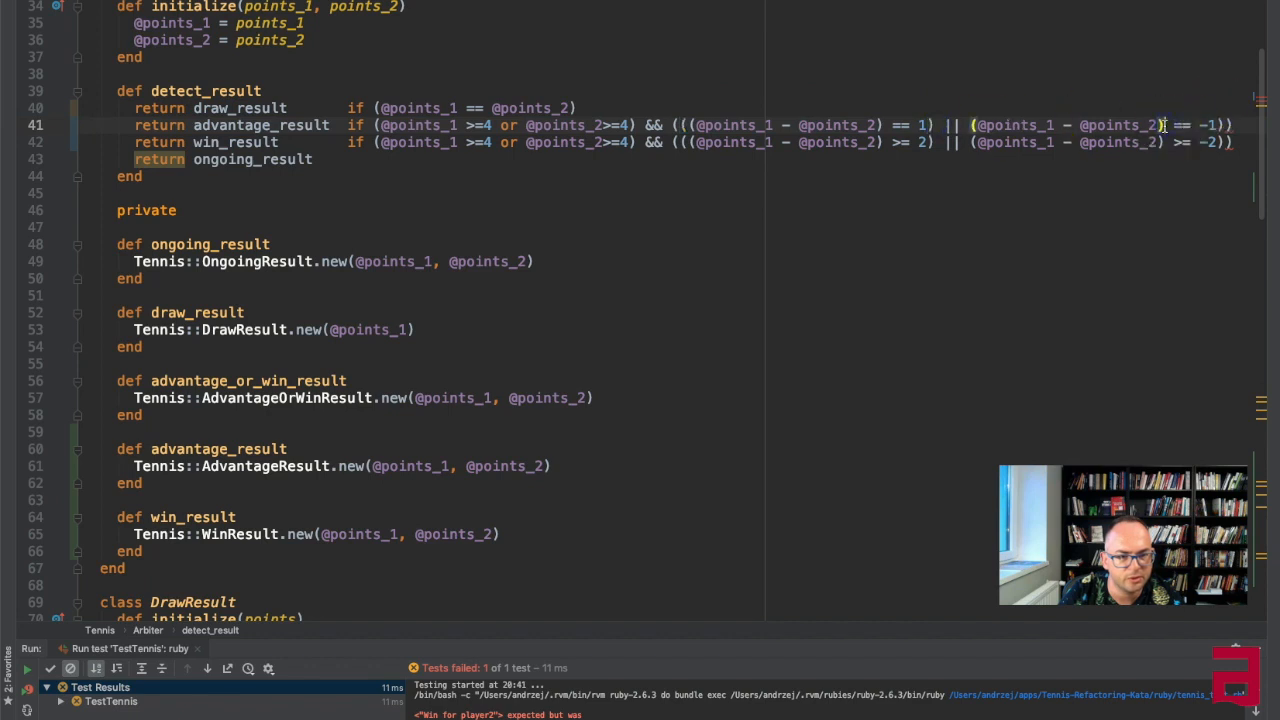
{"action": "left_click", "coordinate": [970, 125]}
{"action": "type", "text": "("}
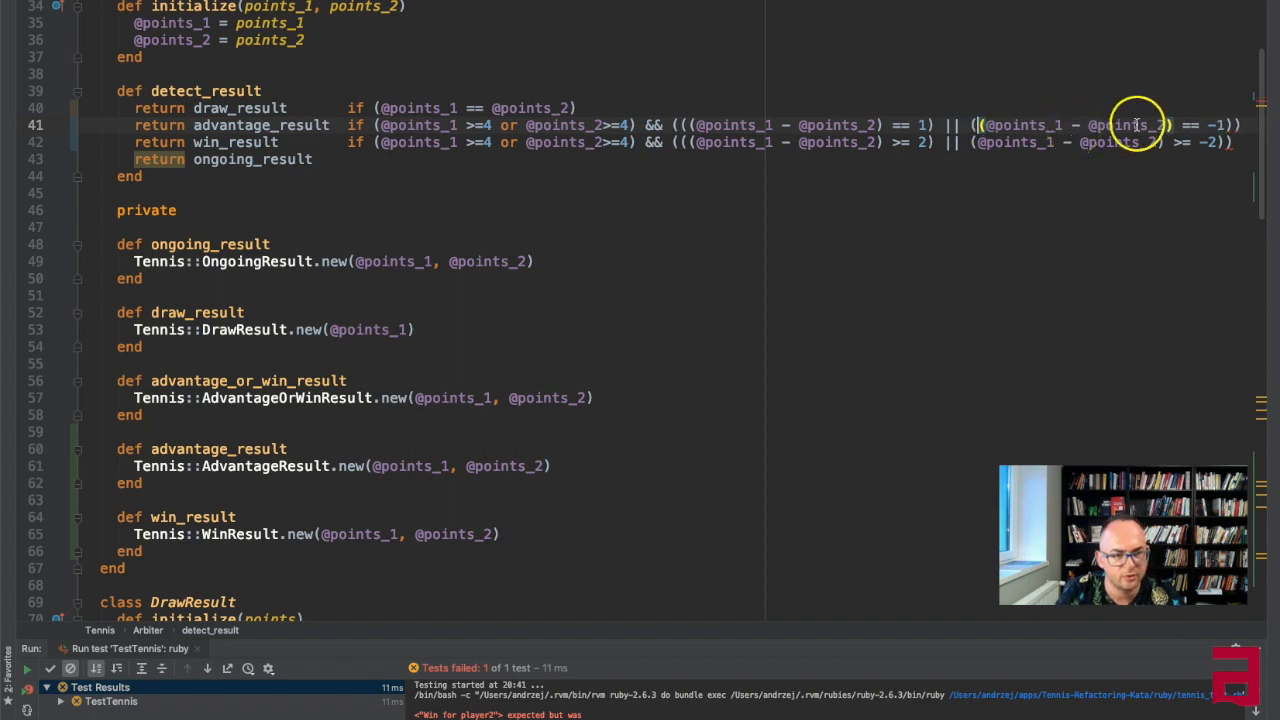
{"action": "left_click", "coordinate": [1222, 124]}
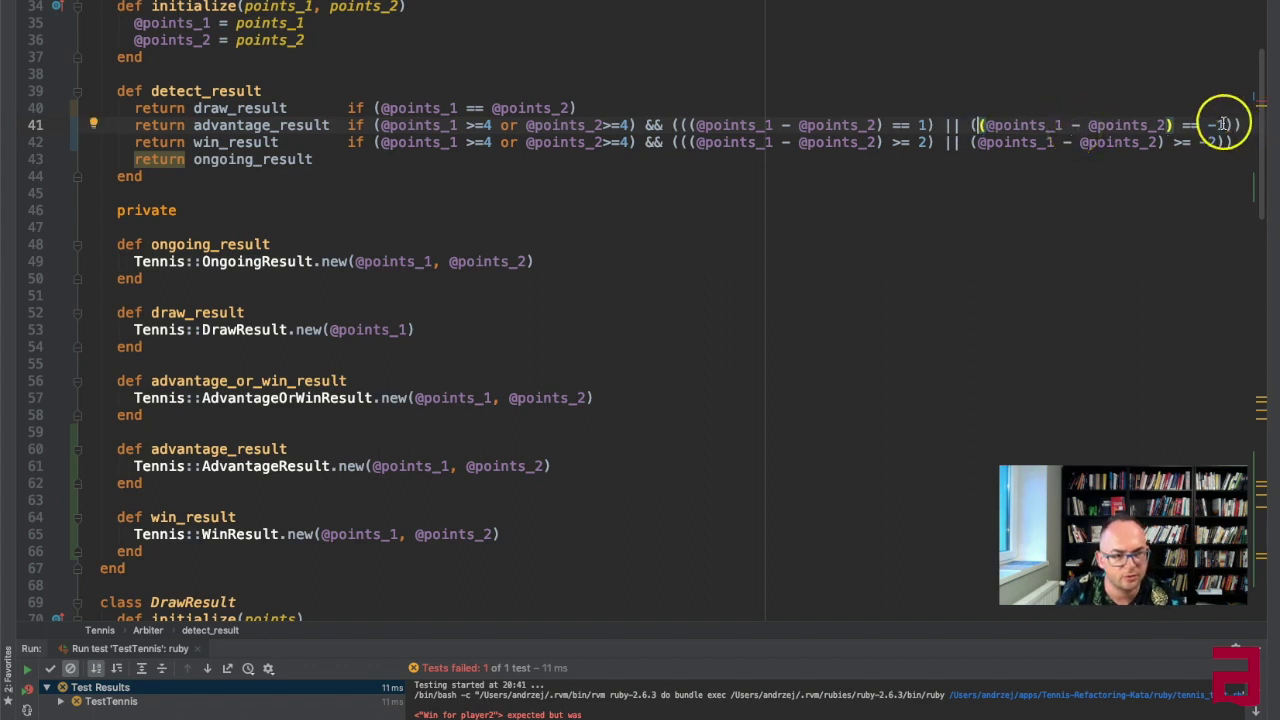
{"action": "left_click", "coordinate": [970, 142]}
{"action": "type", "text": "("}
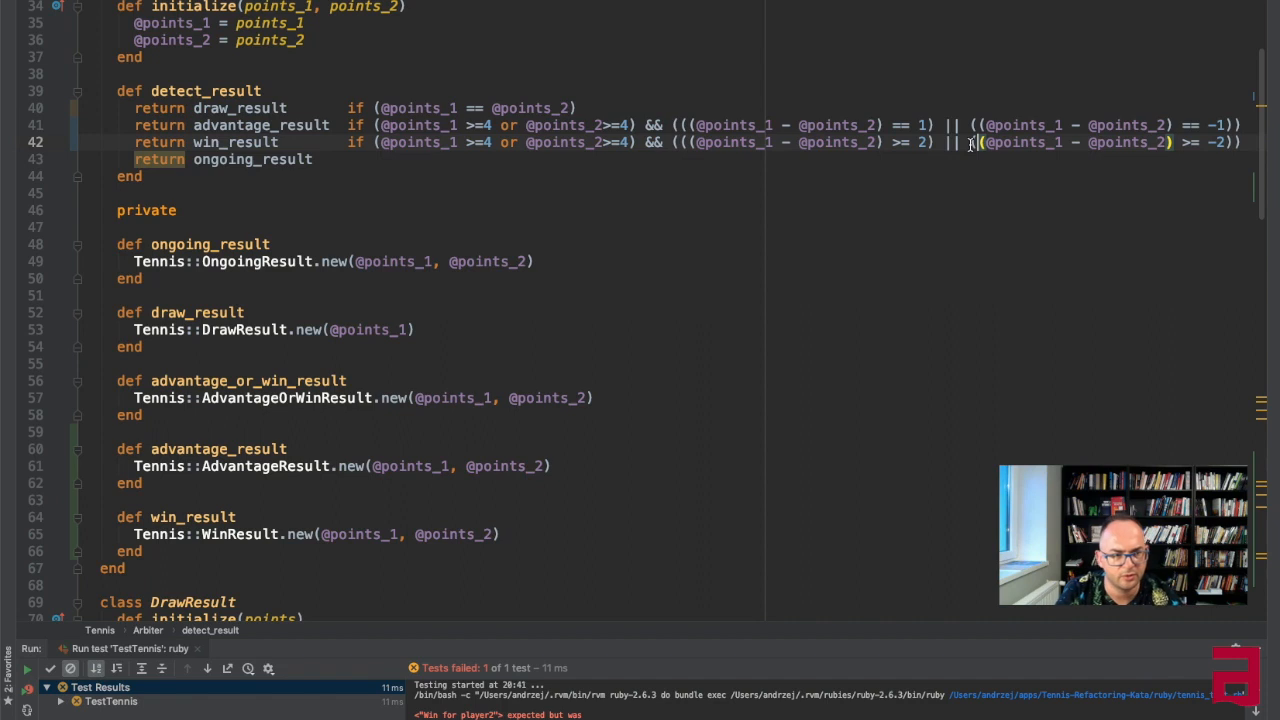
- Rerun the tennis tests (still failing on Win for player2) and review AdvantageResult and WinResult classes
{"action": "key", "text": "shift+F10"}
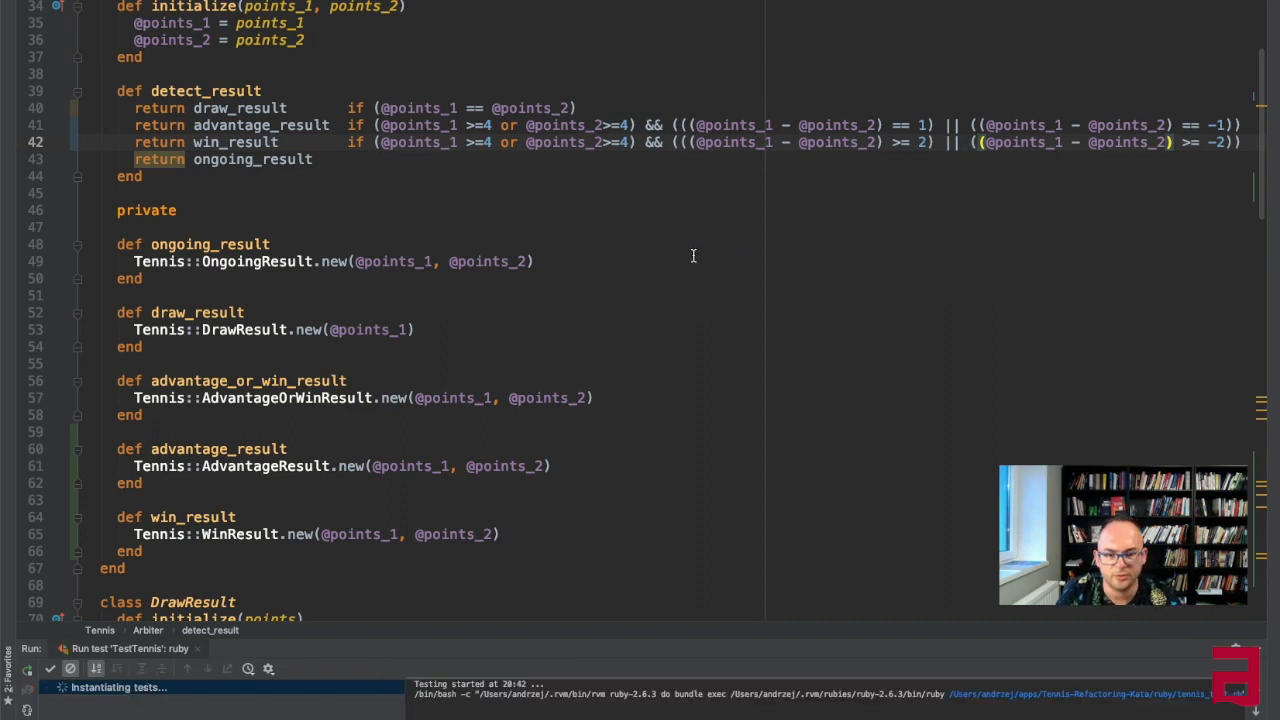
{"action": "left_click", "coordinate": [580, 364]}
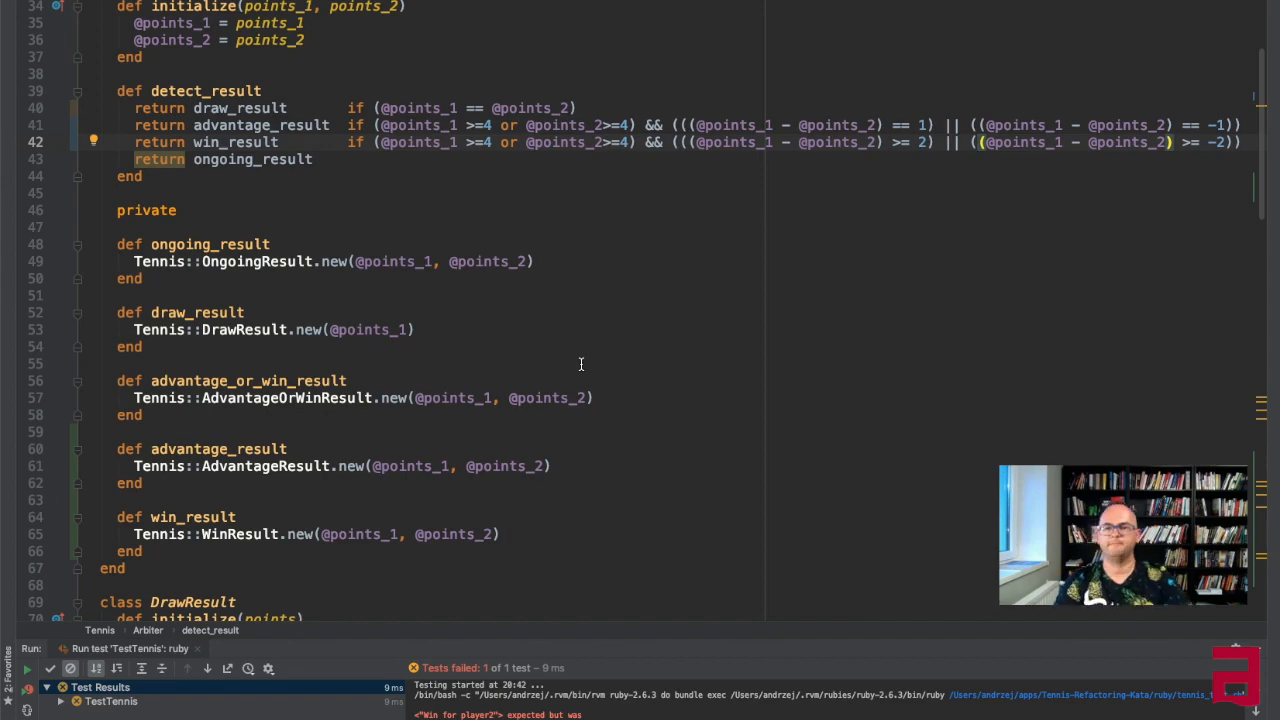
{"action": "left_click", "coordinate": [365, 172]}
{"action": "scroll", "coordinate": [365, 240], "scroll_direction": "down", "scroll_amount": 10}
{"action": "scroll", "coordinate": [330, 262], "scroll_direction": "up", "scroll_amount": 5}
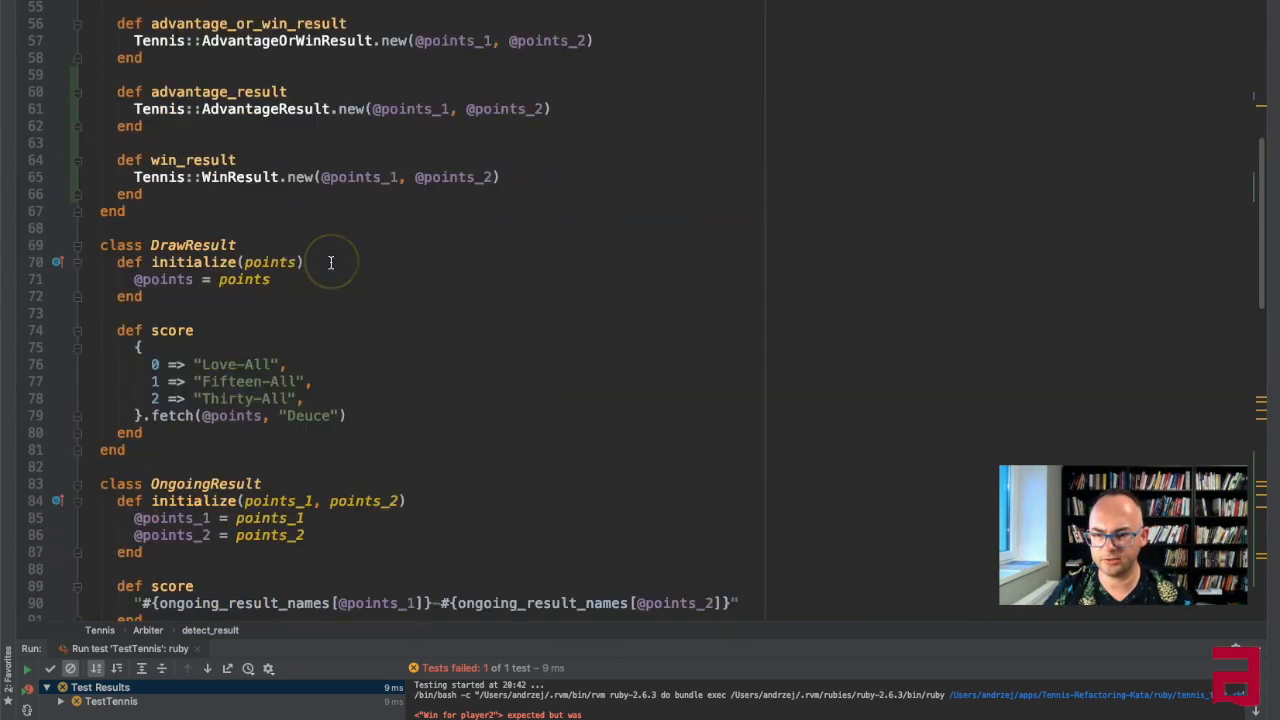
{"action": "scroll", "coordinate": [330, 262], "scroll_direction": "up", "scroll_amount": 3}
{"action": "double_click", "coordinate": [300, 208]}
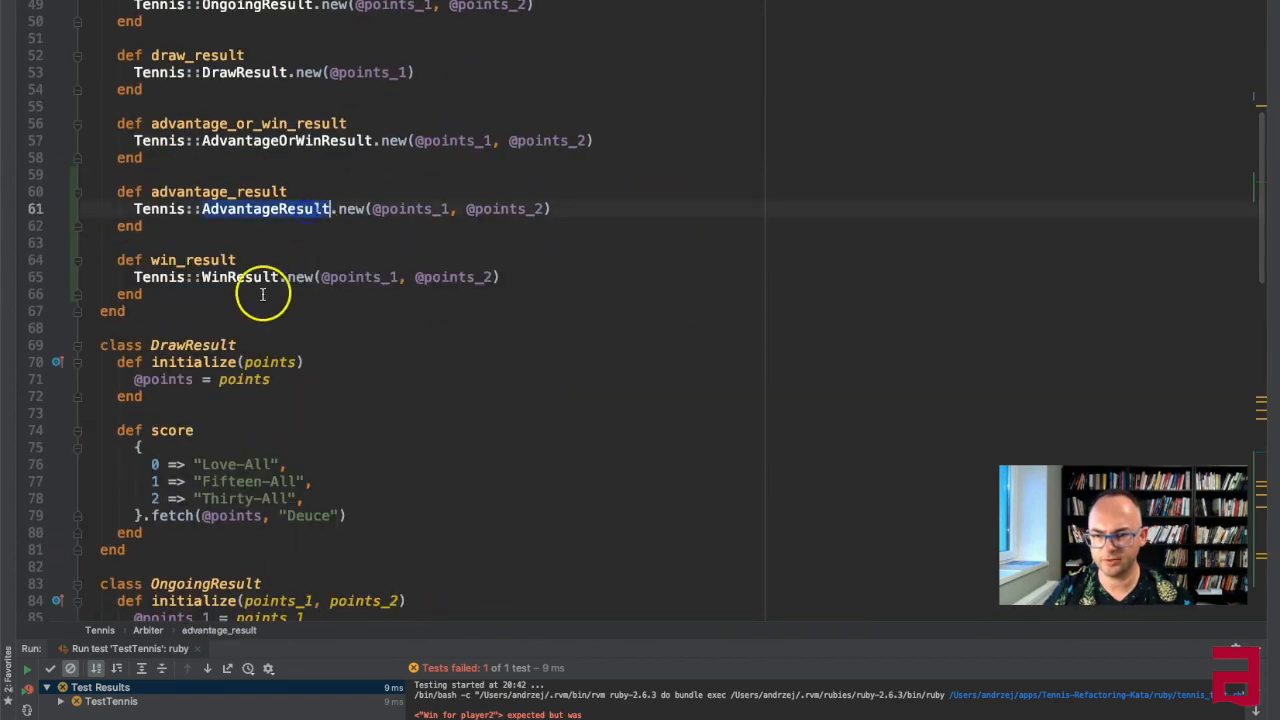
{"action": "double_click", "coordinate": [240, 277]}
{"action": "scroll", "coordinate": [258, 276], "scroll_direction": "down", "scroll_amount": 15}
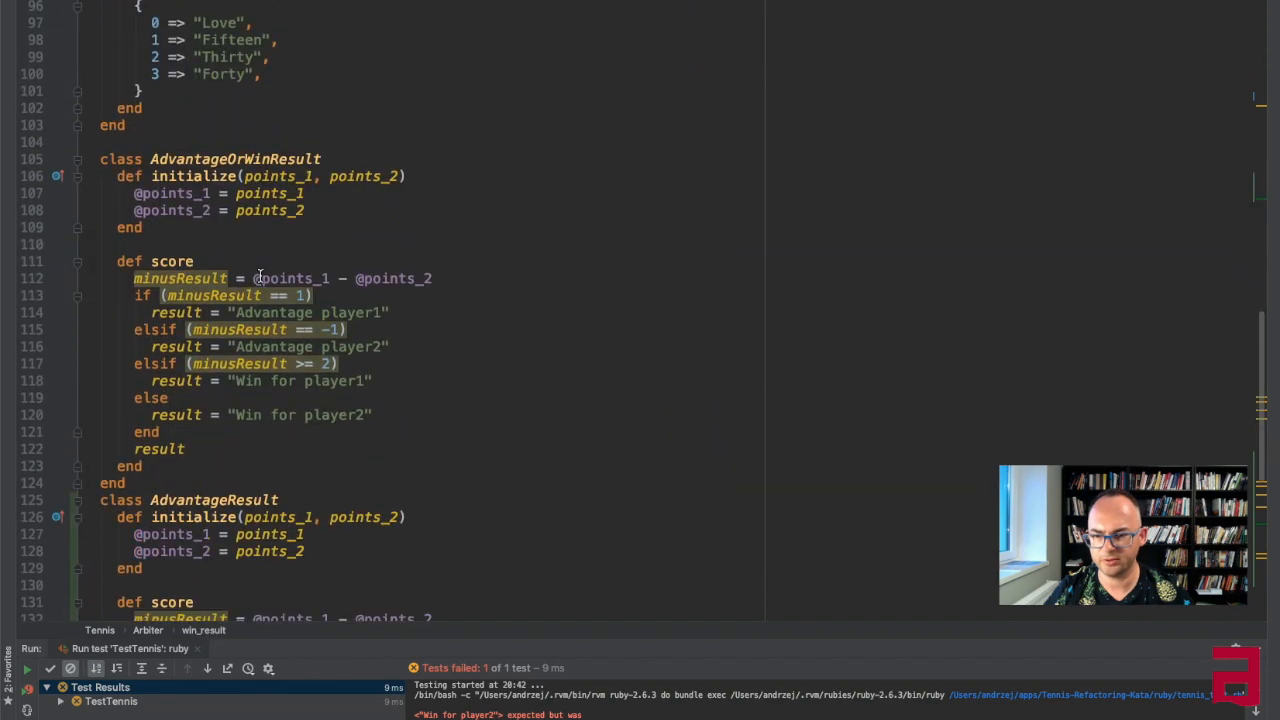
{"action": "scroll", "coordinate": [258, 277], "scroll_direction": "down", "scroll_amount": 5}
{"action": "scroll", "coordinate": [258, 277], "scroll_direction": "down", "scroll_amount": 1}
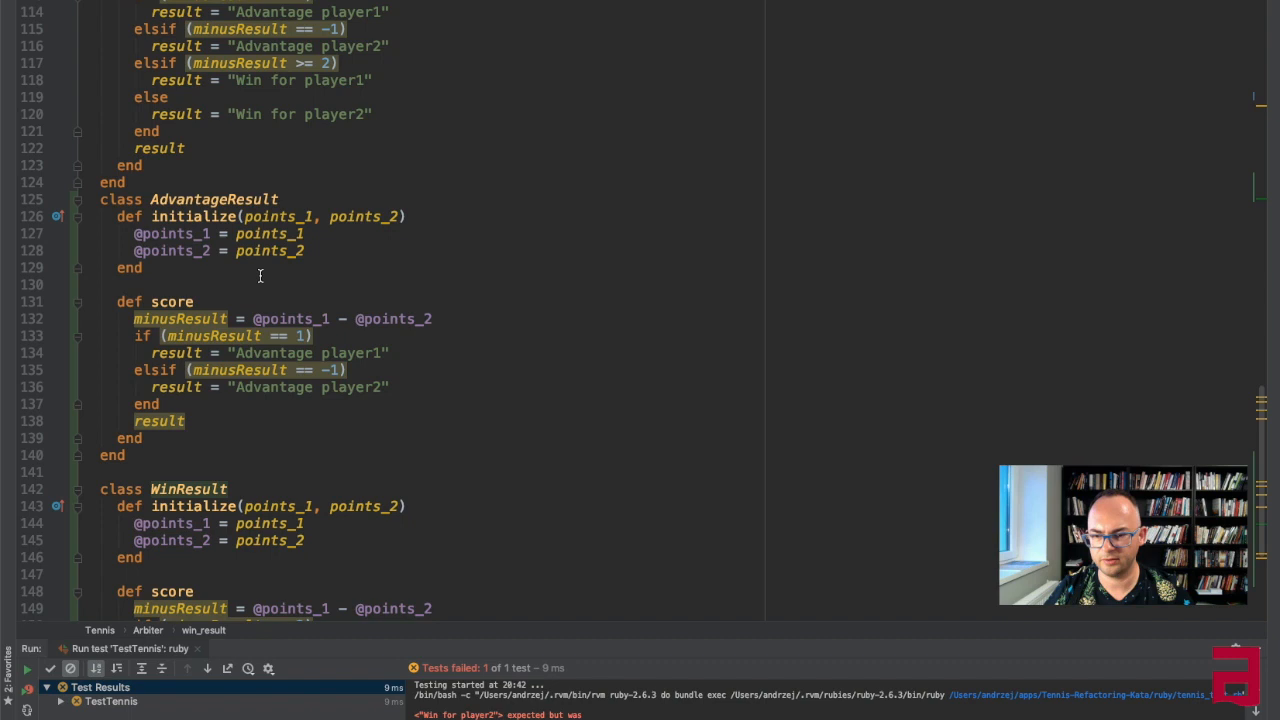
{"action": "left_click", "coordinate": [259, 272]}
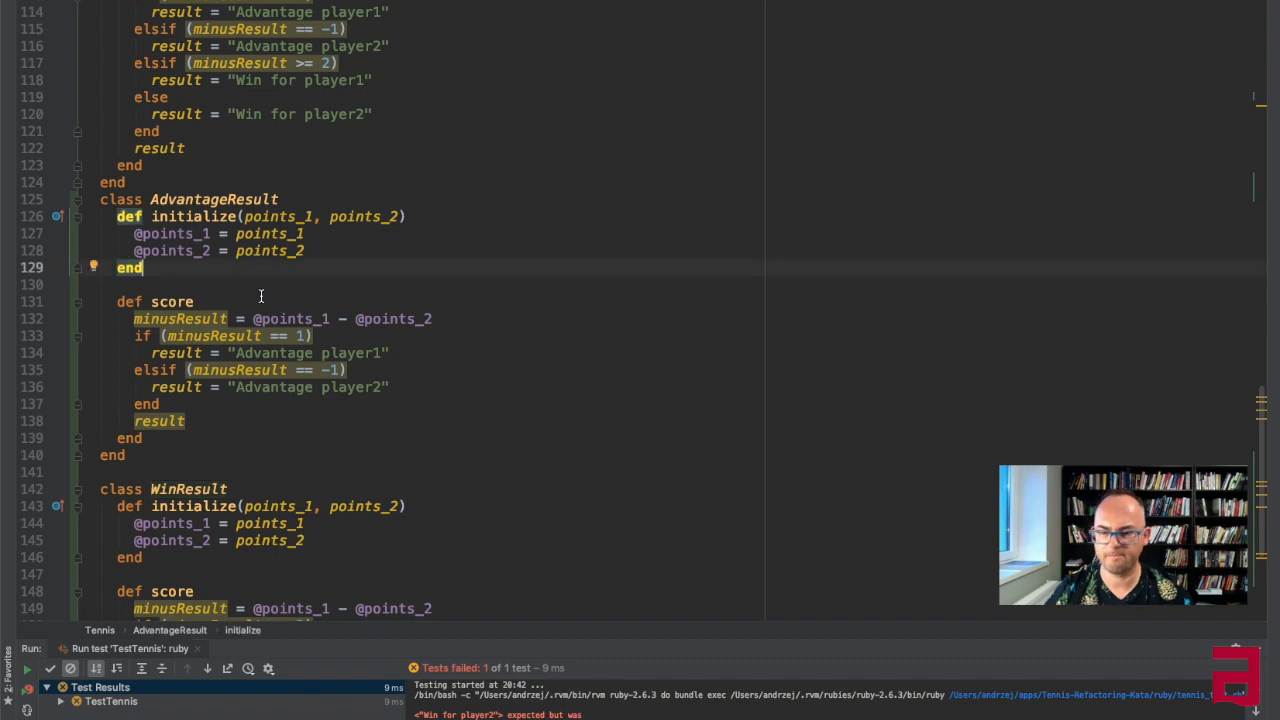
{"action": "scroll", "coordinate": [260, 296], "scroll_direction": "down", "scroll_amount": 3}
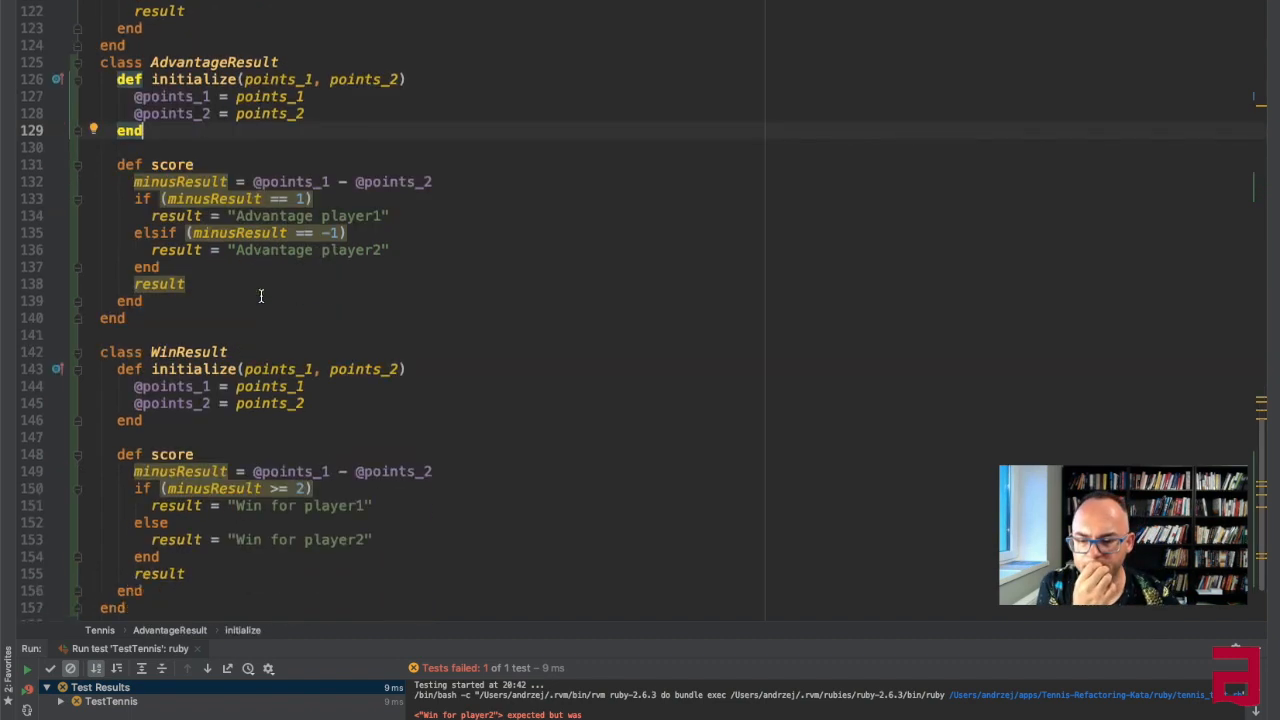
{"action": "scroll", "coordinate": [260, 296], "scroll_direction": "down", "scroll_amount": 2}
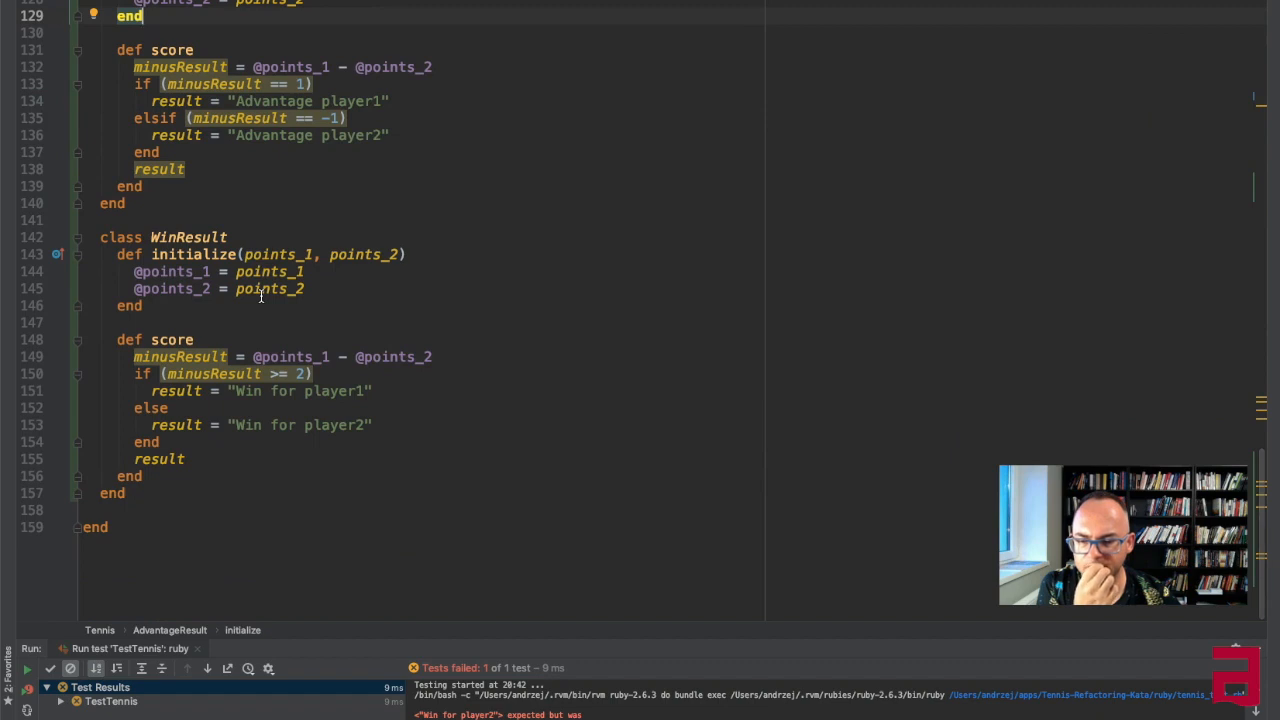
{"action": "scroll", "coordinate": [260, 296], "scroll_direction": "up", "scroll_amount": 2}
{"action": "double_click", "coordinate": [287, 178]}
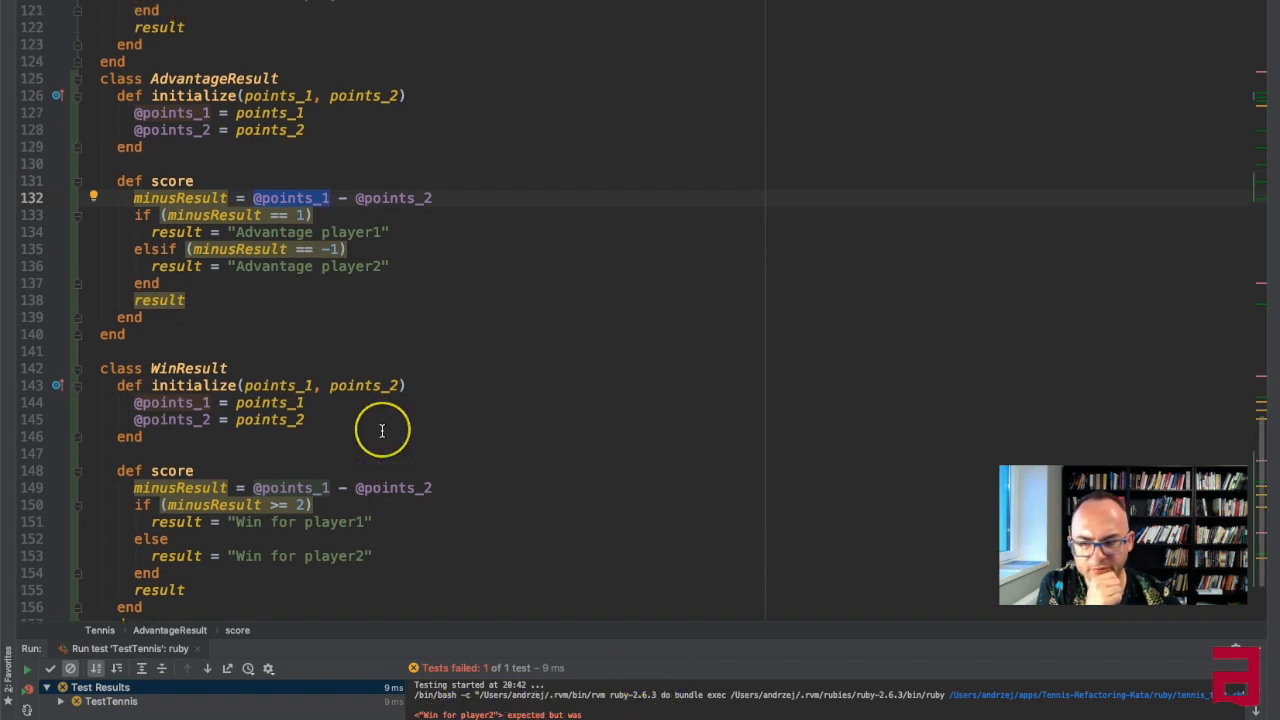
{"action": "scroll", "coordinate": [381, 431], "scroll_direction": "up", "scroll_amount": 2}
{"action": "scroll", "coordinate": [381, 431], "scroll_direction": "up", "scroll_amount": 3}
{"action": "scroll", "coordinate": [381, 431], "scroll_direction": "up", "scroll_amount": 5}
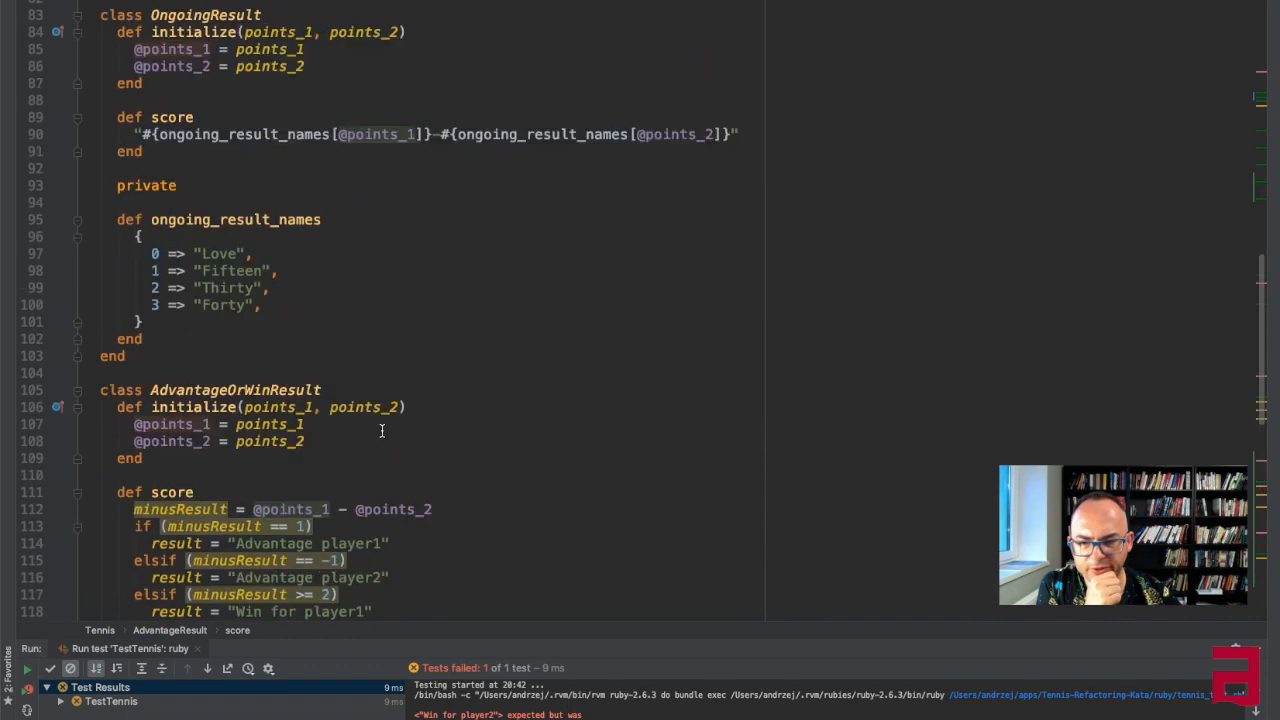
{"action": "scroll", "coordinate": [381, 431], "scroll_direction": "up", "scroll_amount": 5}
{"action": "scroll", "coordinate": [381, 431], "scroll_direction": "up", "scroll_amount": 5}
{"action": "scroll", "coordinate": [381, 431], "scroll_direction": "up", "scroll_amount": 5}
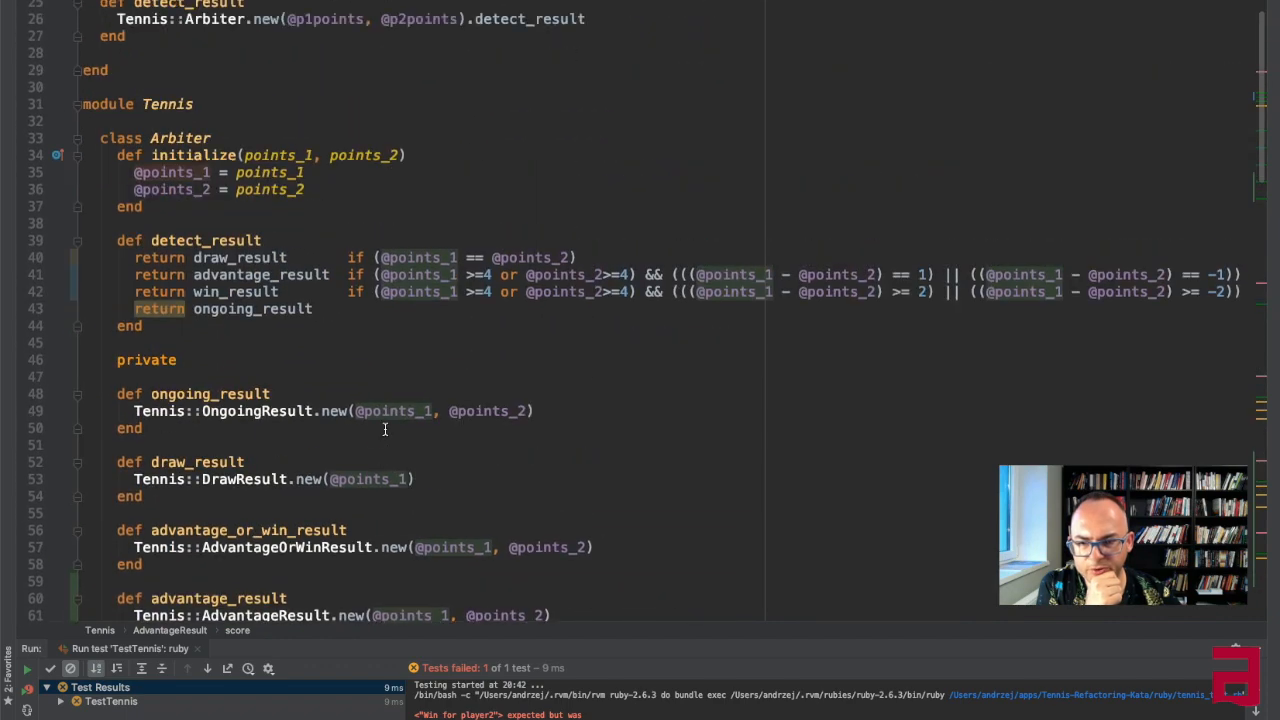
- Change the win_result negative check from '>= -2' to '<= -2' and rerun the tests, which now pass
{"action": "double_click", "coordinate": [258, 293]}
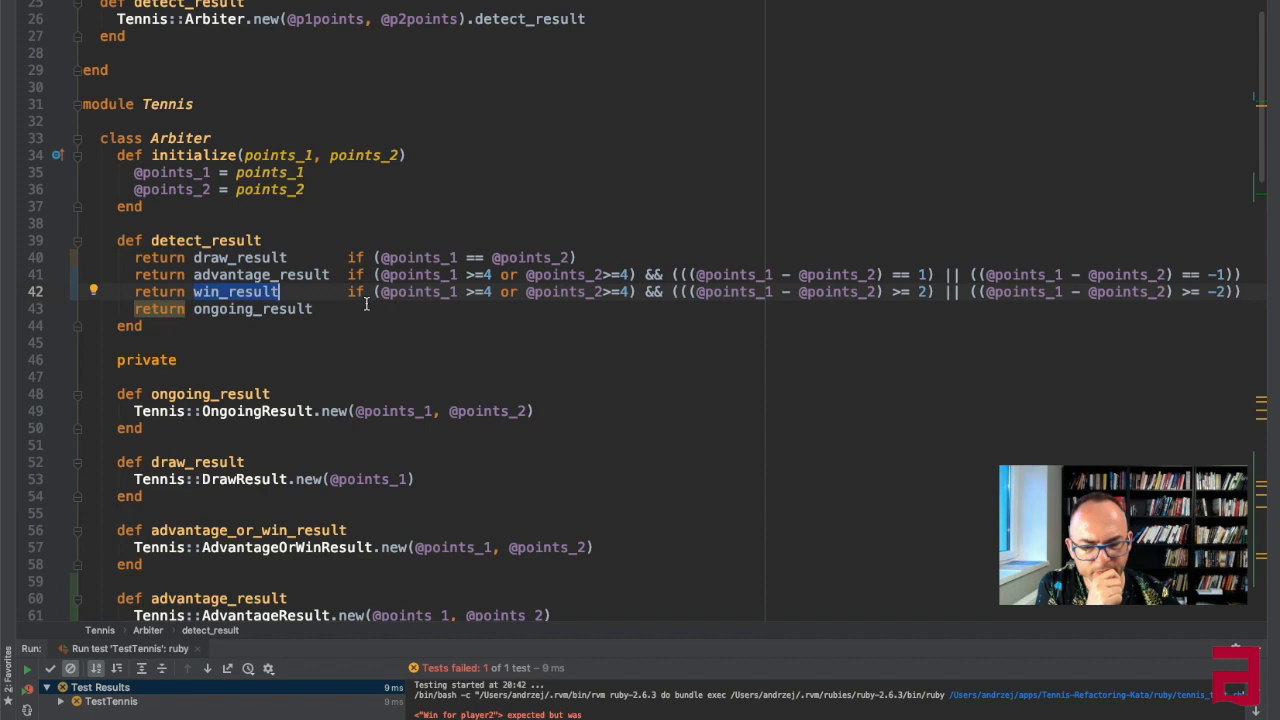
{"action": "double_click", "coordinate": [293, 308]}
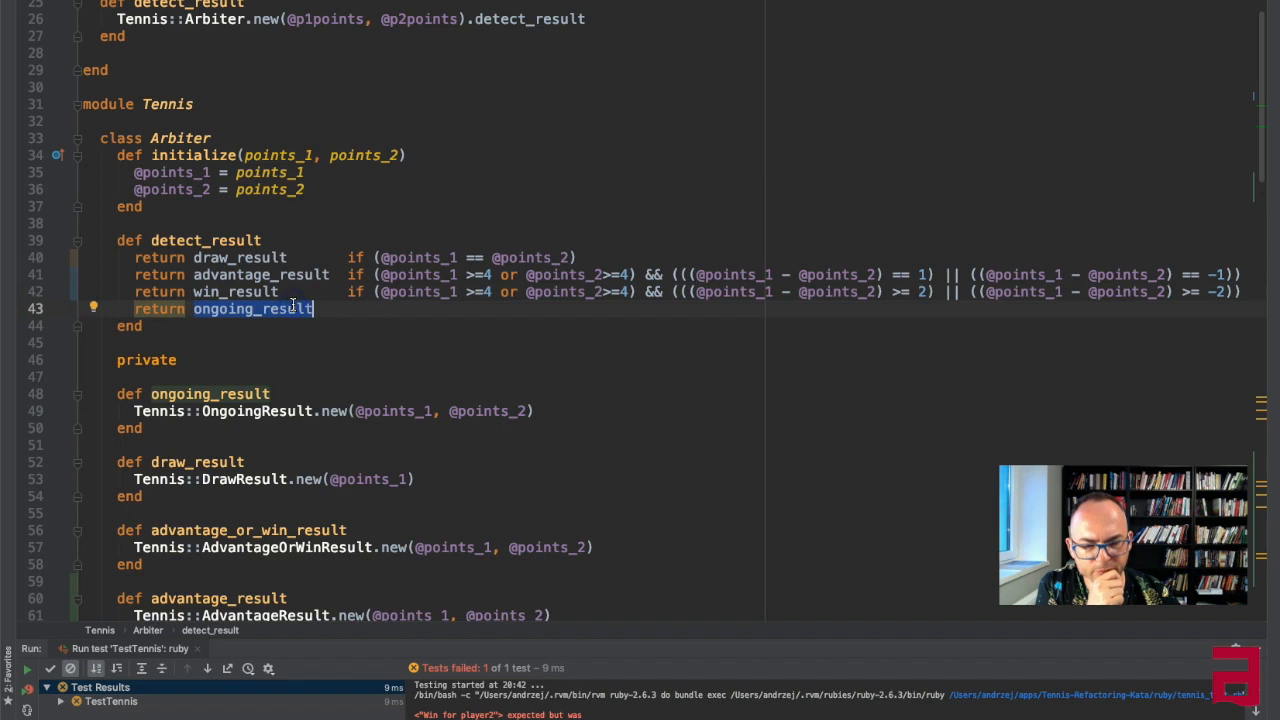
{"action": "left_click", "coordinate": [655, 291]}
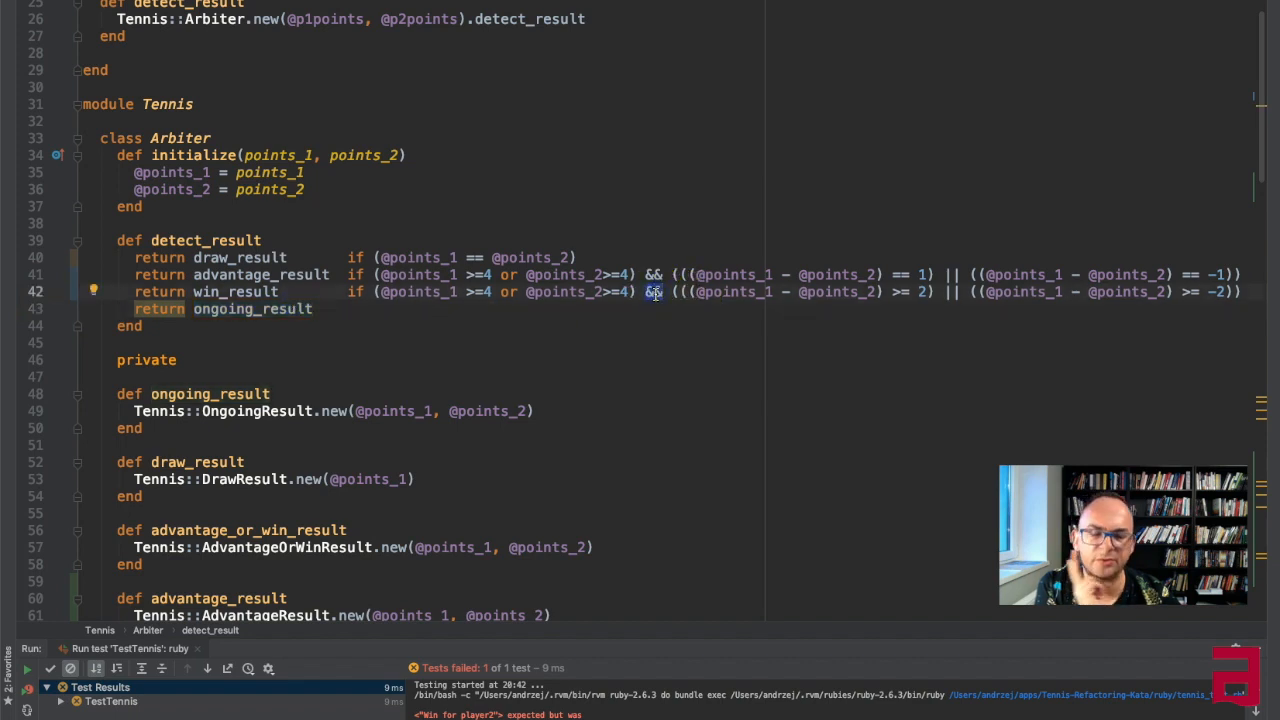
{"action": "left_click", "coordinate": [721, 292]}
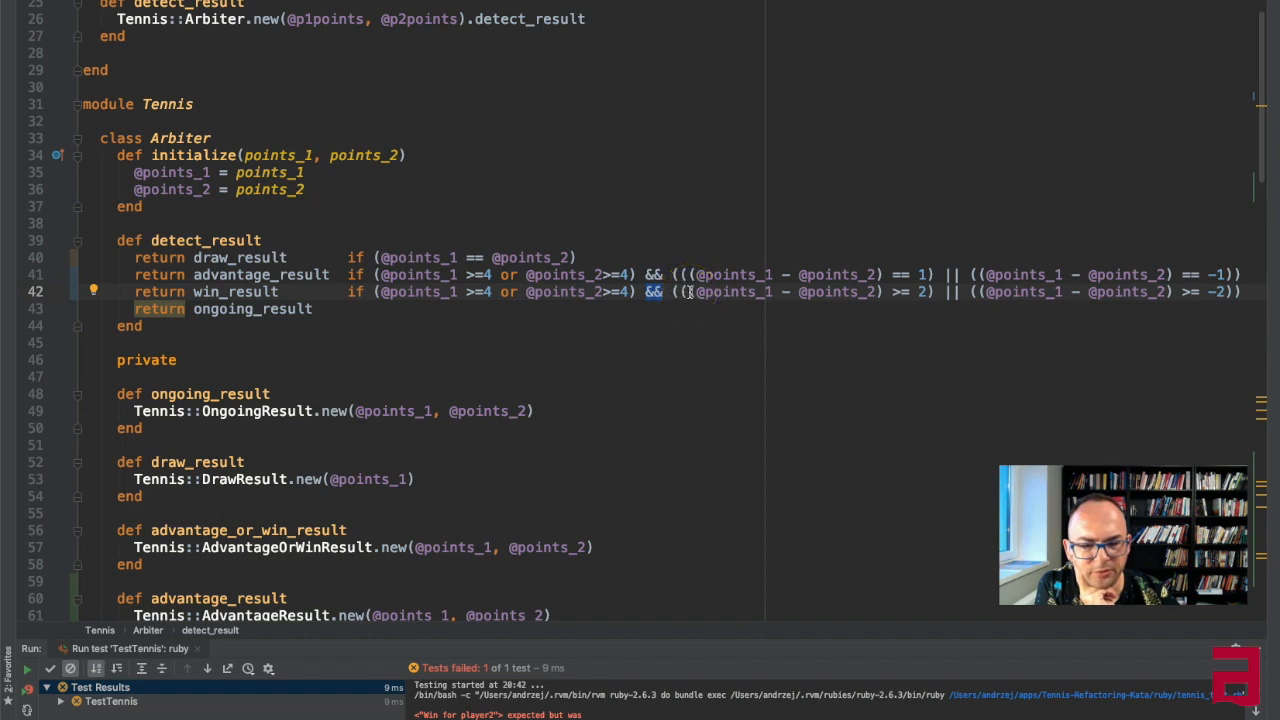
{"action": "left_click_drag", "start_coordinate": [697, 291], "coordinate": [767, 292]}
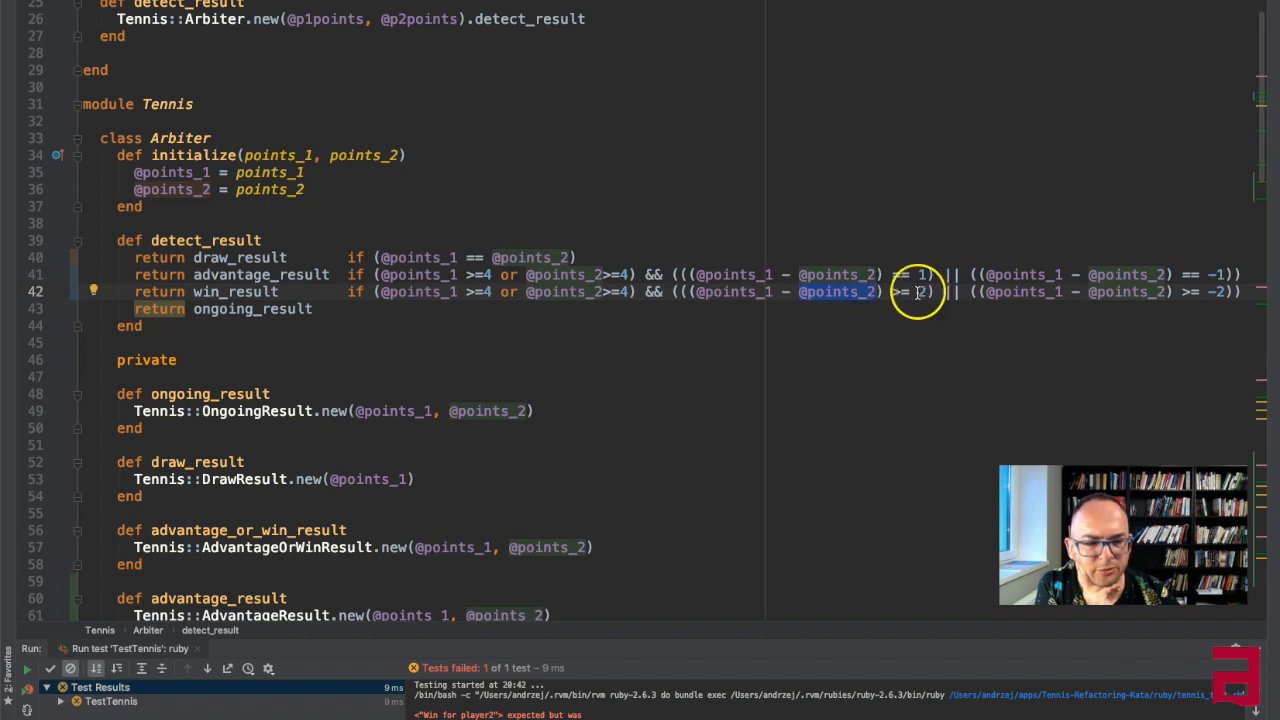
{"action": "left_click", "coordinate": [1190, 291]}
{"action": "key", "text": "BackSpace"}
{"action": "type", "text": "<"}
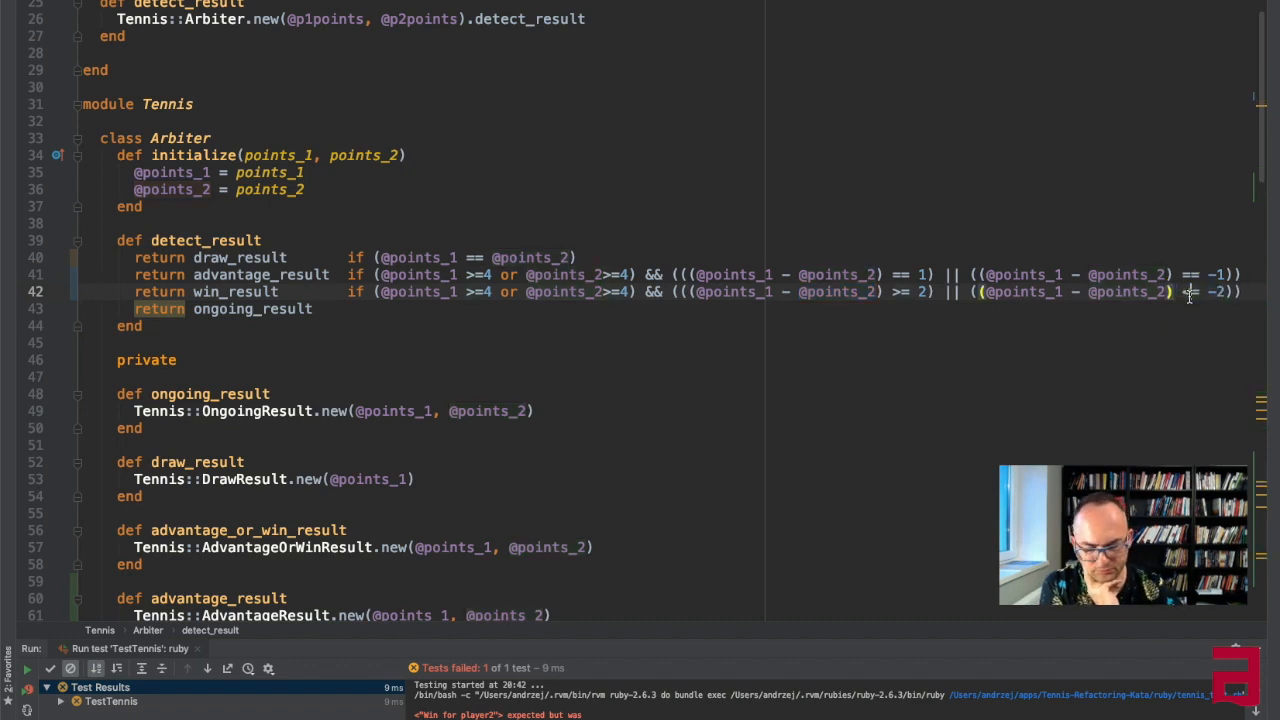
{"action": "key", "text": "shift+F10"}
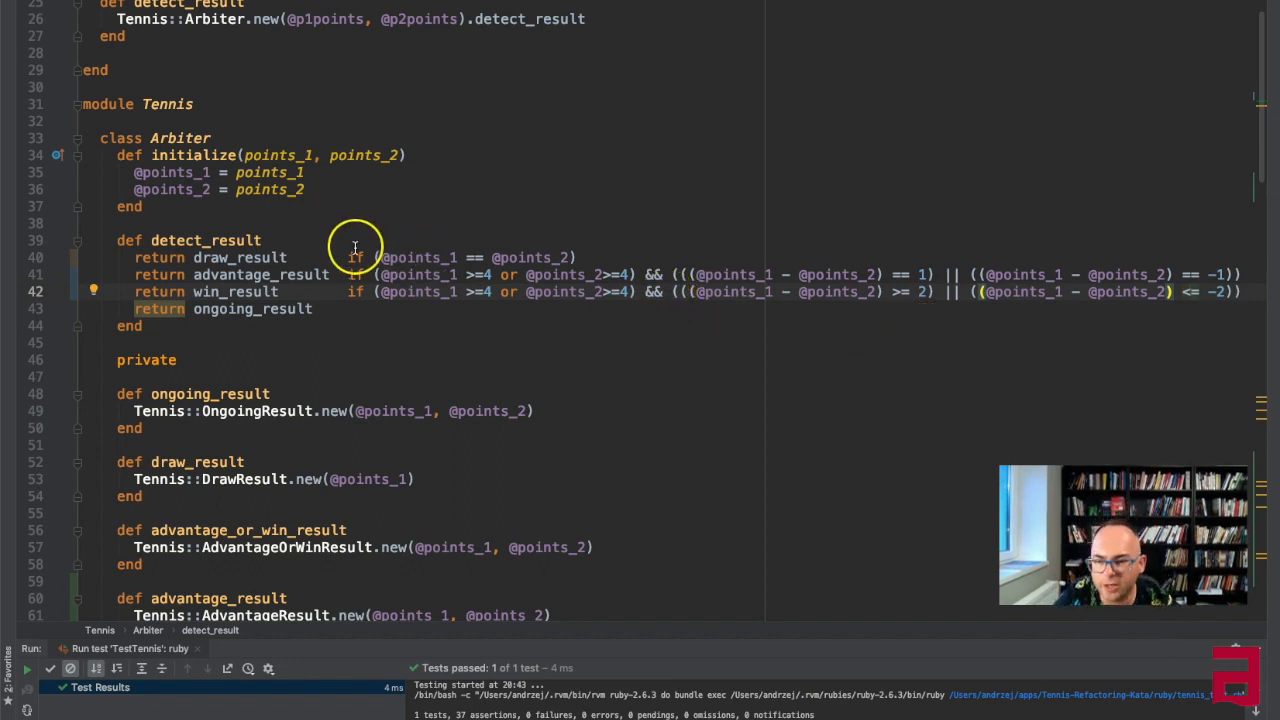
{"action": "scroll", "coordinate": [355, 247], "scroll_direction": "down", "scroll_amount": 5}
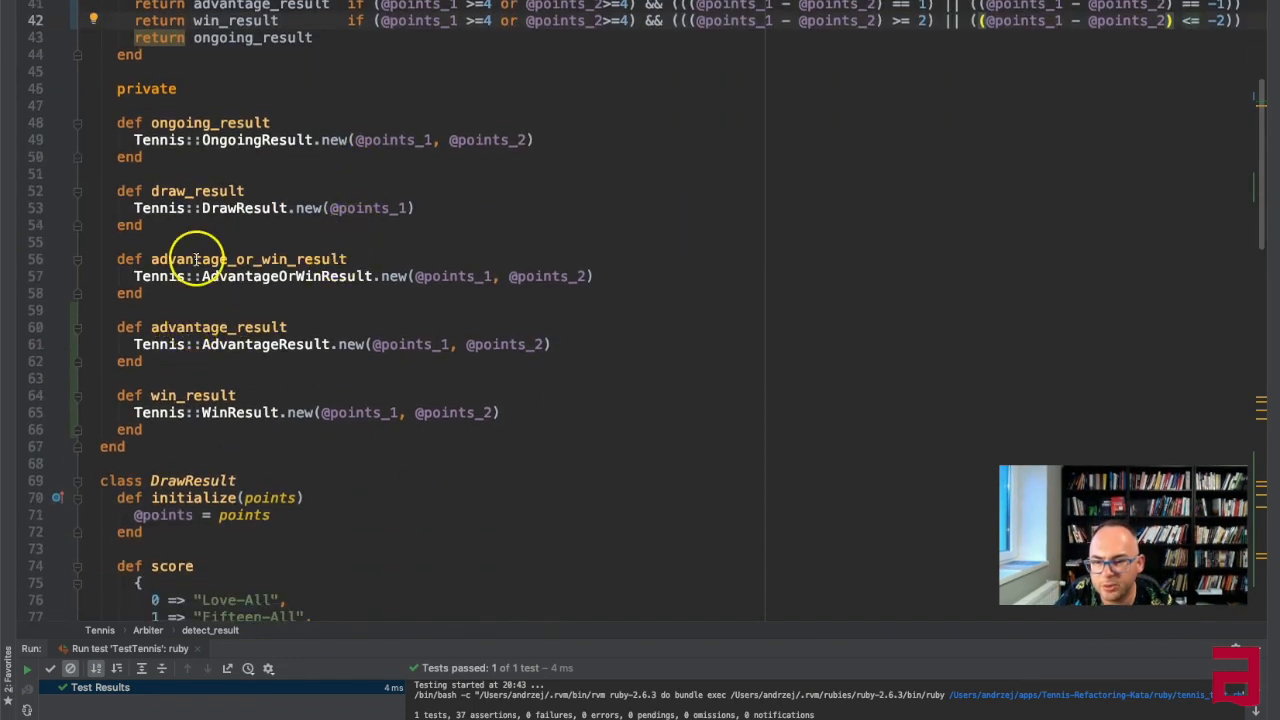
{"action": "left_click_drag", "start_coordinate": [117, 259], "coordinate": [205, 294]}
{"action": "key", "text": "BackSpace"}
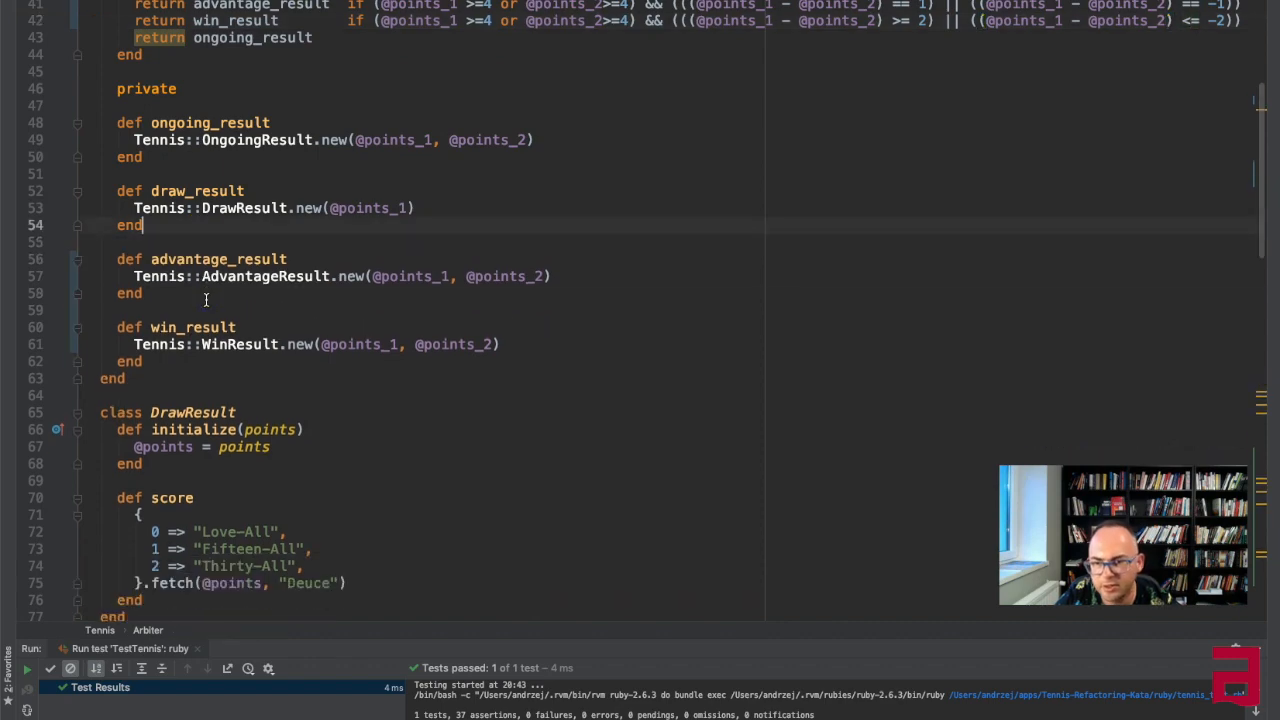
{"action": "scroll", "coordinate": [205, 299], "scroll_direction": "down", "scroll_amount": 5}
{"action": "scroll", "coordinate": [205, 299], "scroll_direction": "down", "scroll_amount": 4}
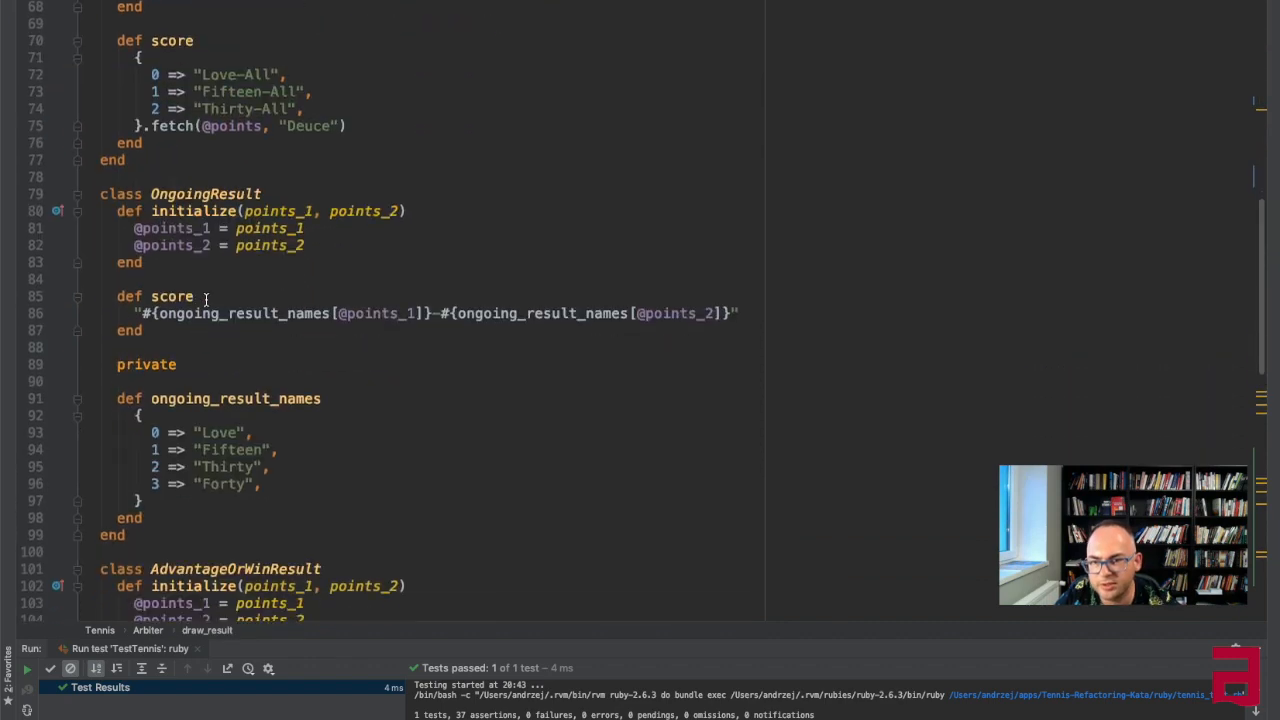
{"action": "scroll", "coordinate": [205, 299], "scroll_direction": "down", "scroll_amount": 4}
{"action": "scroll", "coordinate": [205, 299], "scroll_direction": "down", "scroll_amount": 4}
{"action": "scroll", "coordinate": [205, 299], "scroll_direction": "down", "scroll_amount": 2}
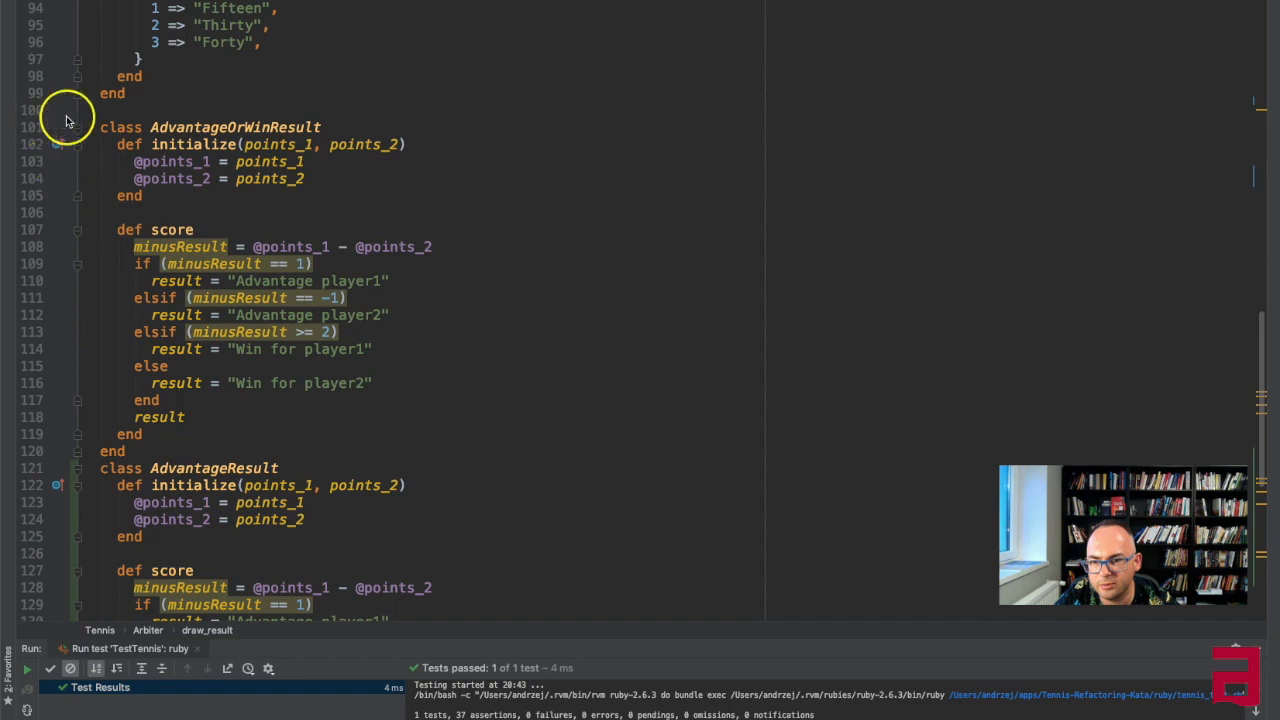
{"action": "left_click_drag", "start_coordinate": [68, 110], "coordinate": [196, 449]}
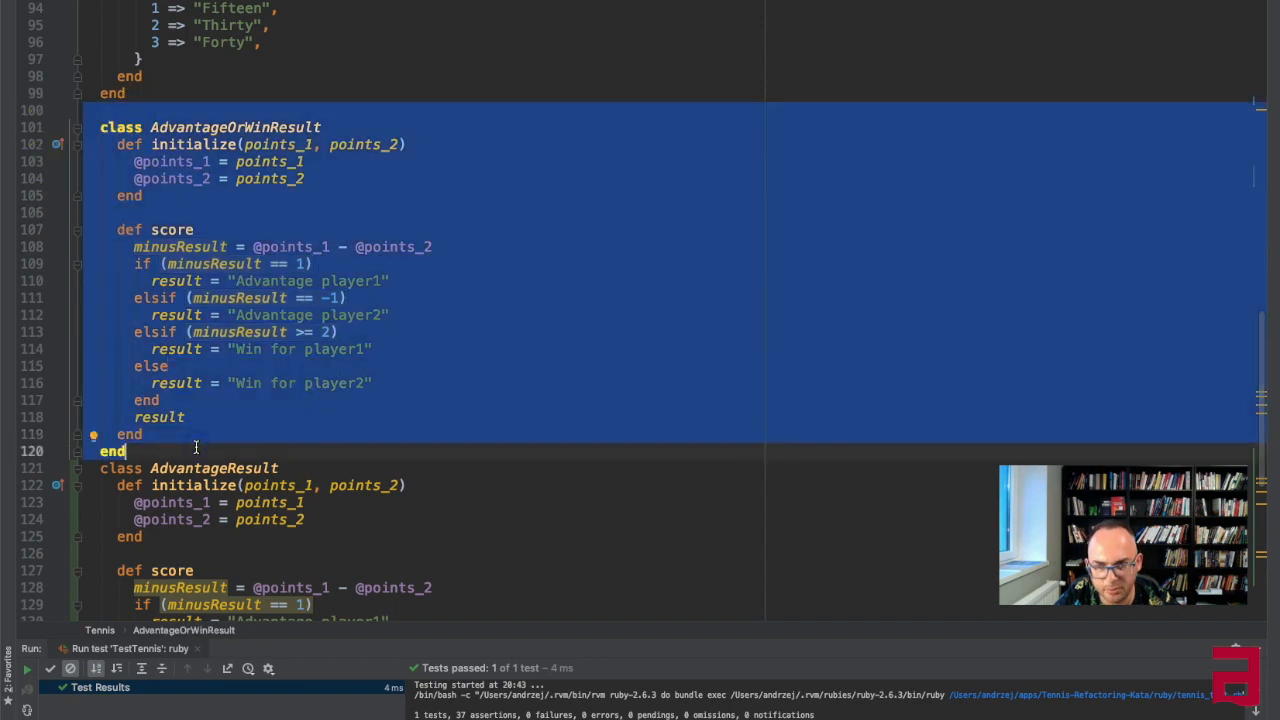
{"action": "key", "text": "Delete"}
{"action": "scroll", "coordinate": [374, 445], "scroll_direction": "down", "scroll_amount": 5}
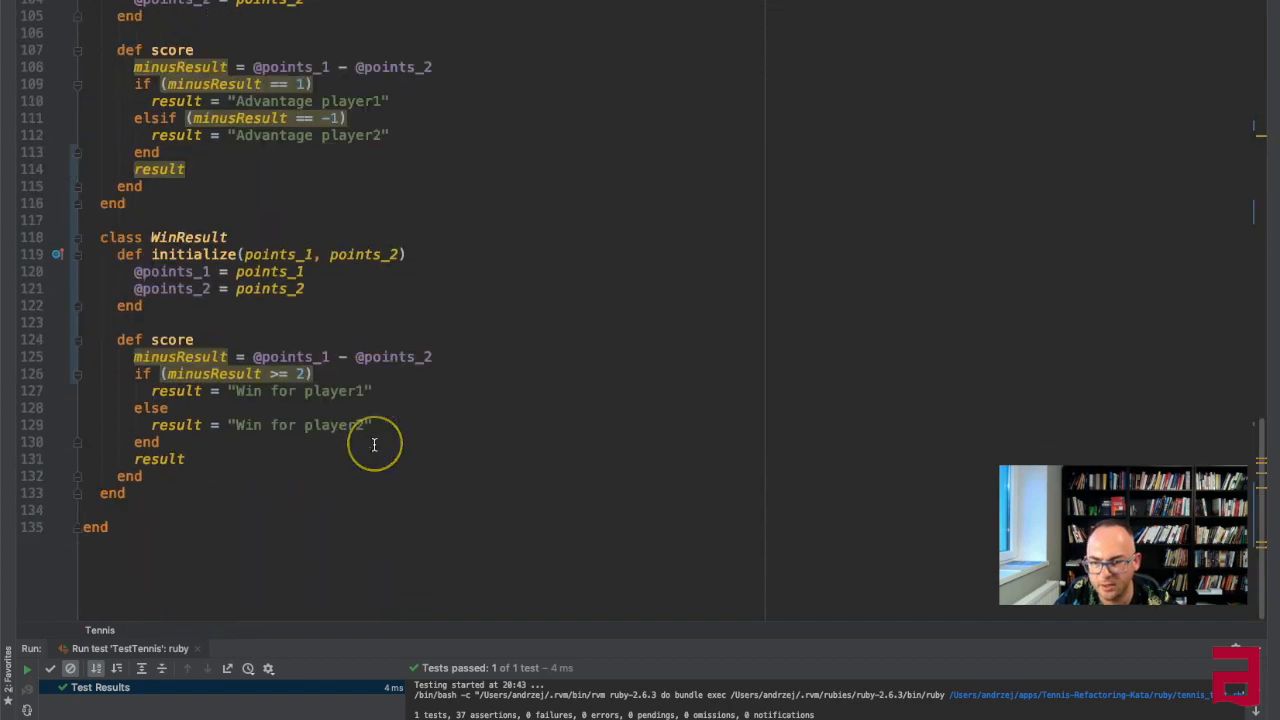
{"action": "scroll", "coordinate": [374, 445], "scroll_direction": "up", "scroll_amount": 4}
{"action": "scroll", "coordinate": [374, 445], "scroll_direction": "down", "scroll_amount": 3}
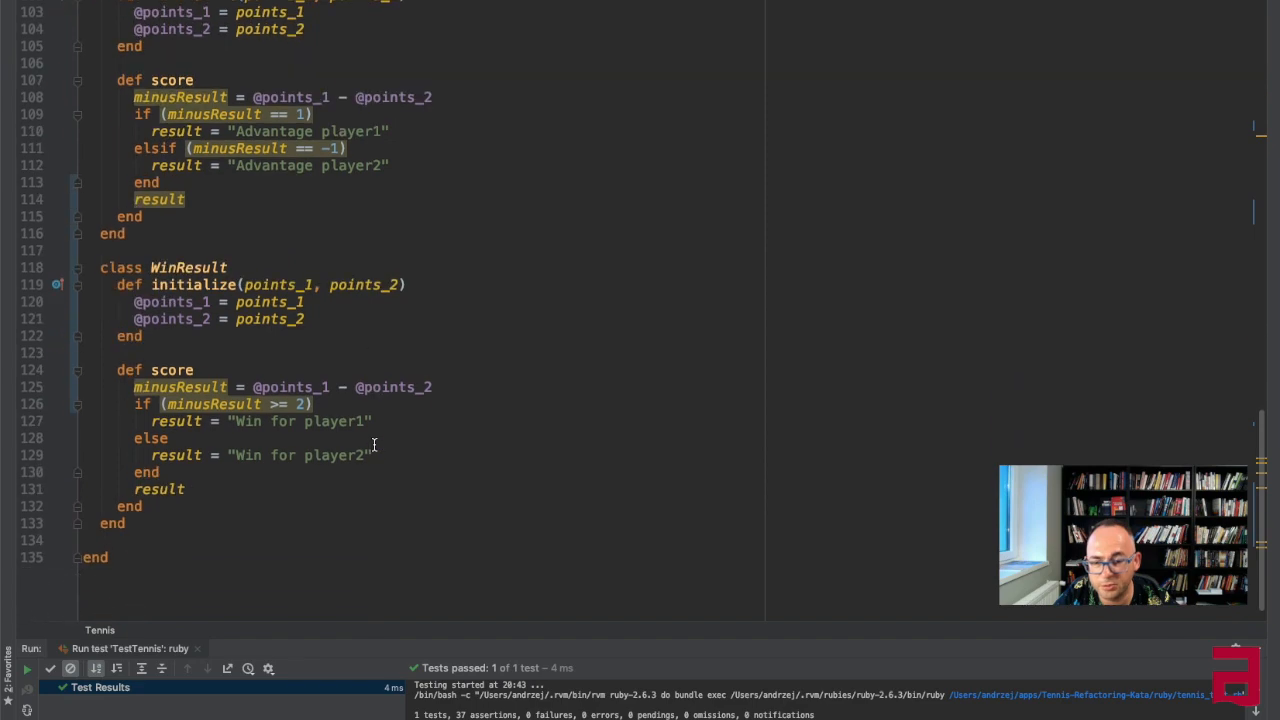
{"action": "scroll", "coordinate": [374, 445], "scroll_direction": "up", "scroll_amount": 10}
{"action": "scroll", "coordinate": [374, 445], "scroll_direction": "down", "scroll_amount": 8}
{"action": "scroll", "coordinate": [374, 445], "scroll_direction": "down", "scroll_amount": 2}
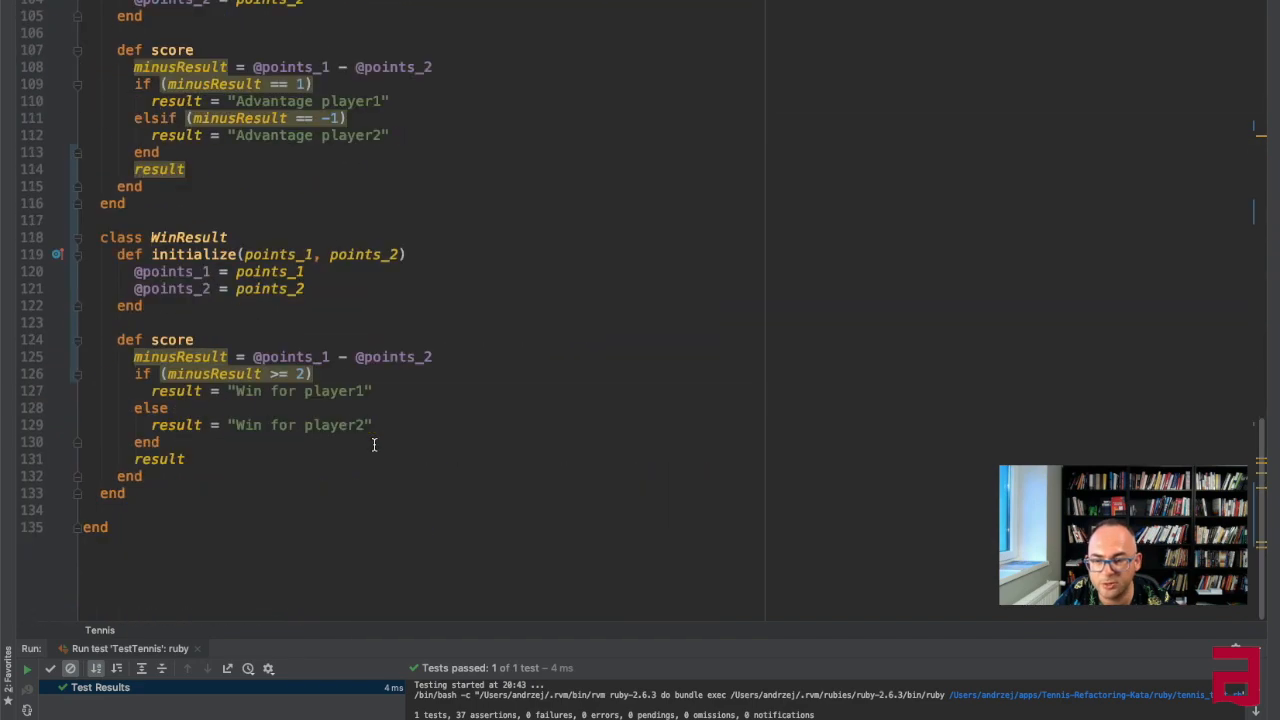
{"action": "scroll", "coordinate": [374, 445], "scroll_direction": "up", "scroll_amount": 18}
{"action": "scroll", "coordinate": [374, 445], "scroll_direction": "up", "scroll_amount": 7}
{"action": "scroll", "coordinate": [374, 445], "scroll_direction": "down", "scroll_amount": 12}
{"action": "scroll", "coordinate": [374, 445], "scroll_direction": "down", "scroll_amount": 3}
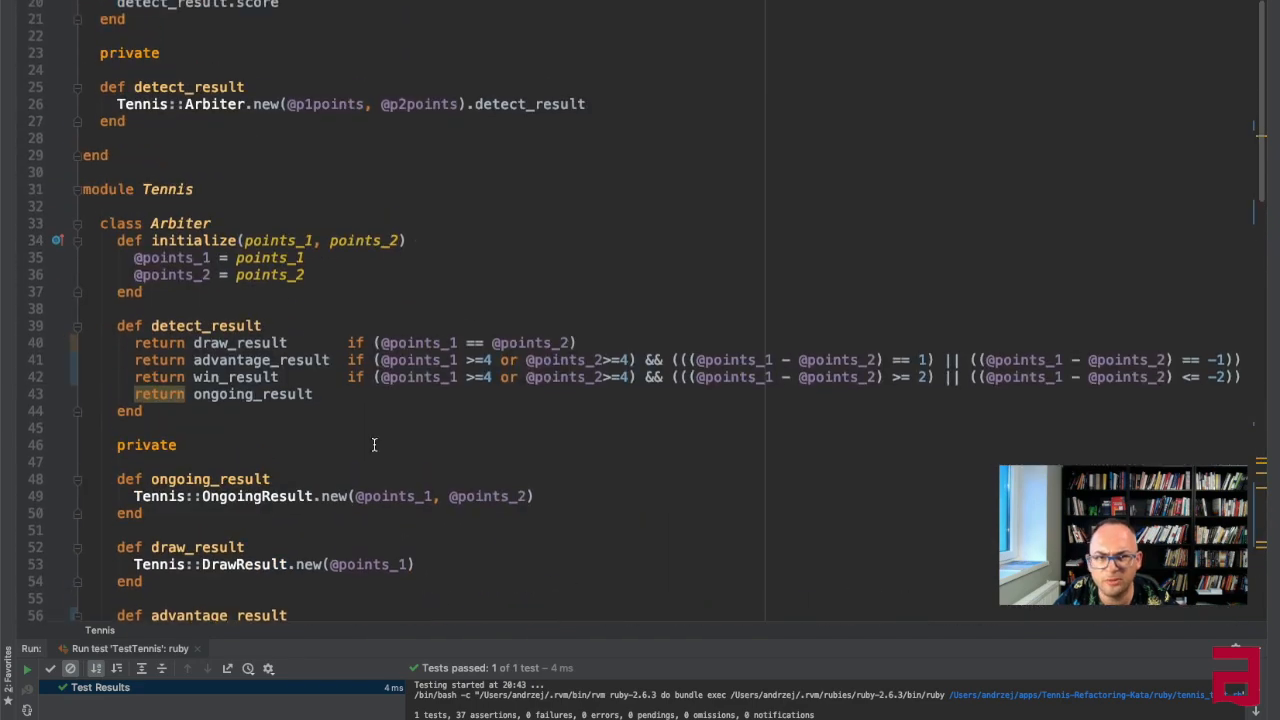
{"action": "left_click", "coordinate": [367, 437]}
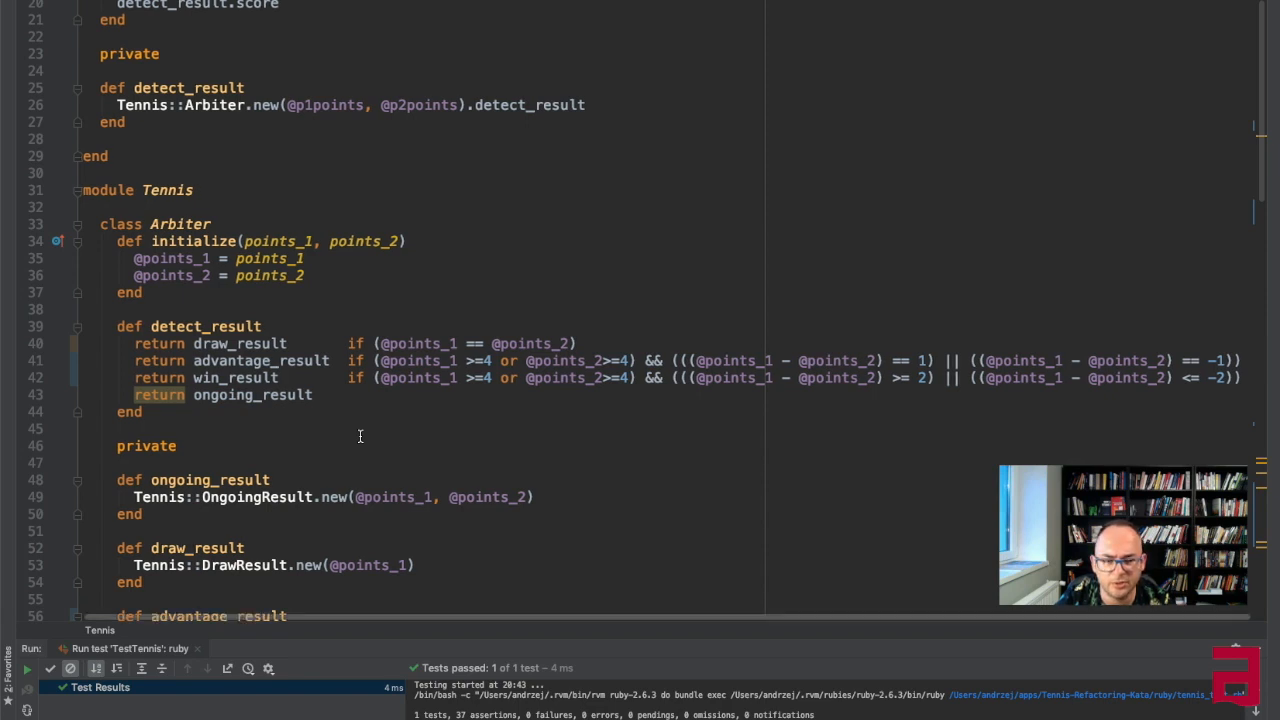
{"action": "scroll", "coordinate": [360, 436], "scroll_direction": "down", "scroll_amount": 3}
{"action": "left_click", "coordinate": [395, 317]}
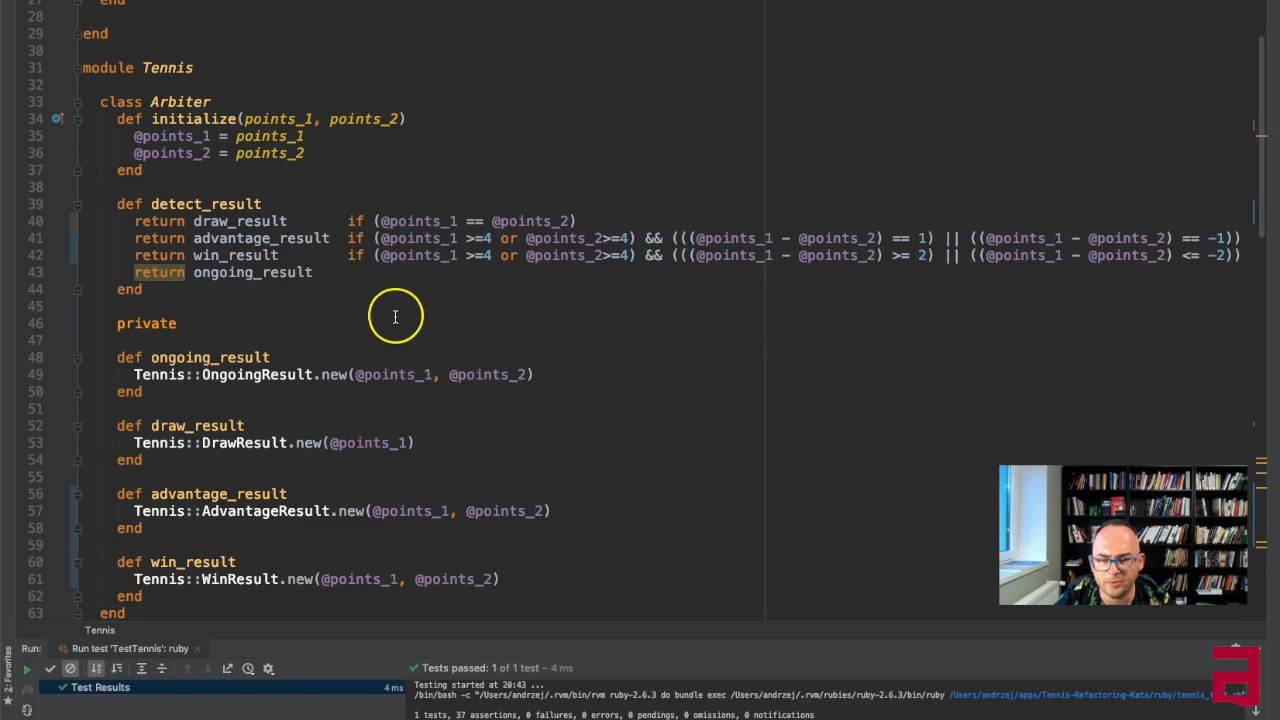
{"action": "left_click", "coordinate": [373, 221]}
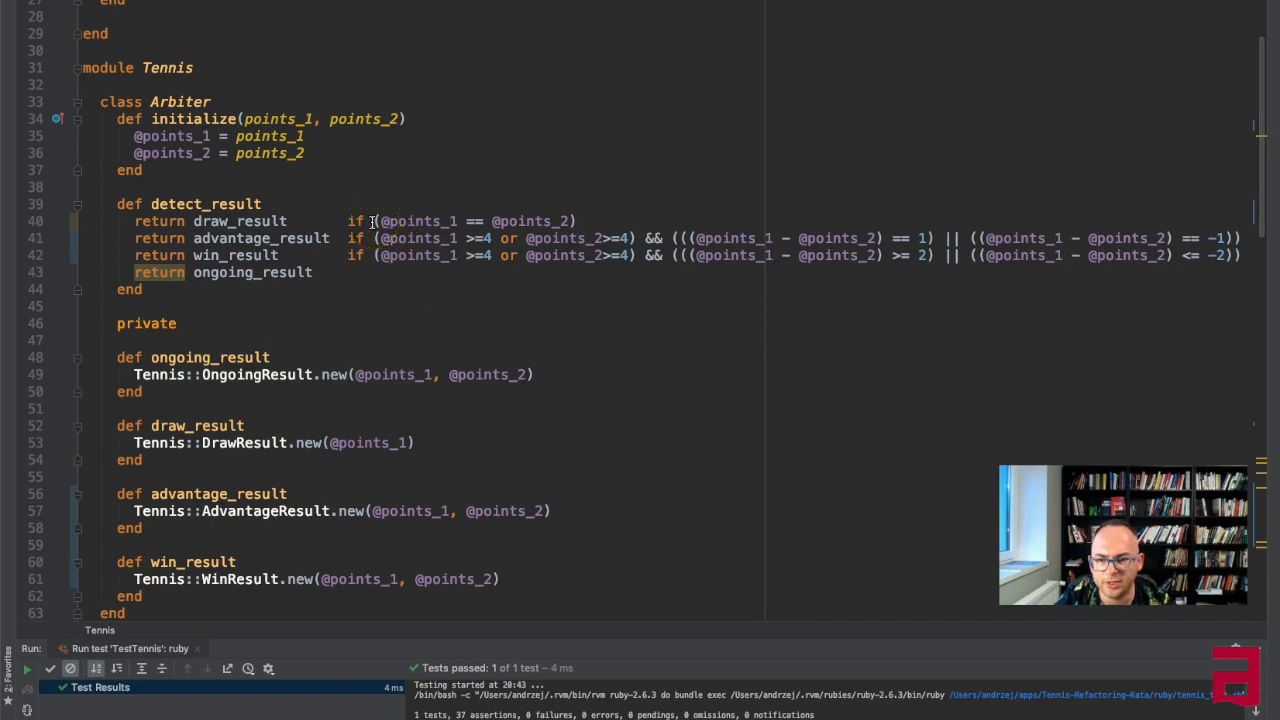
{"action": "scroll", "coordinate": [371, 221], "scroll_direction": "down", "scroll_amount": 2}
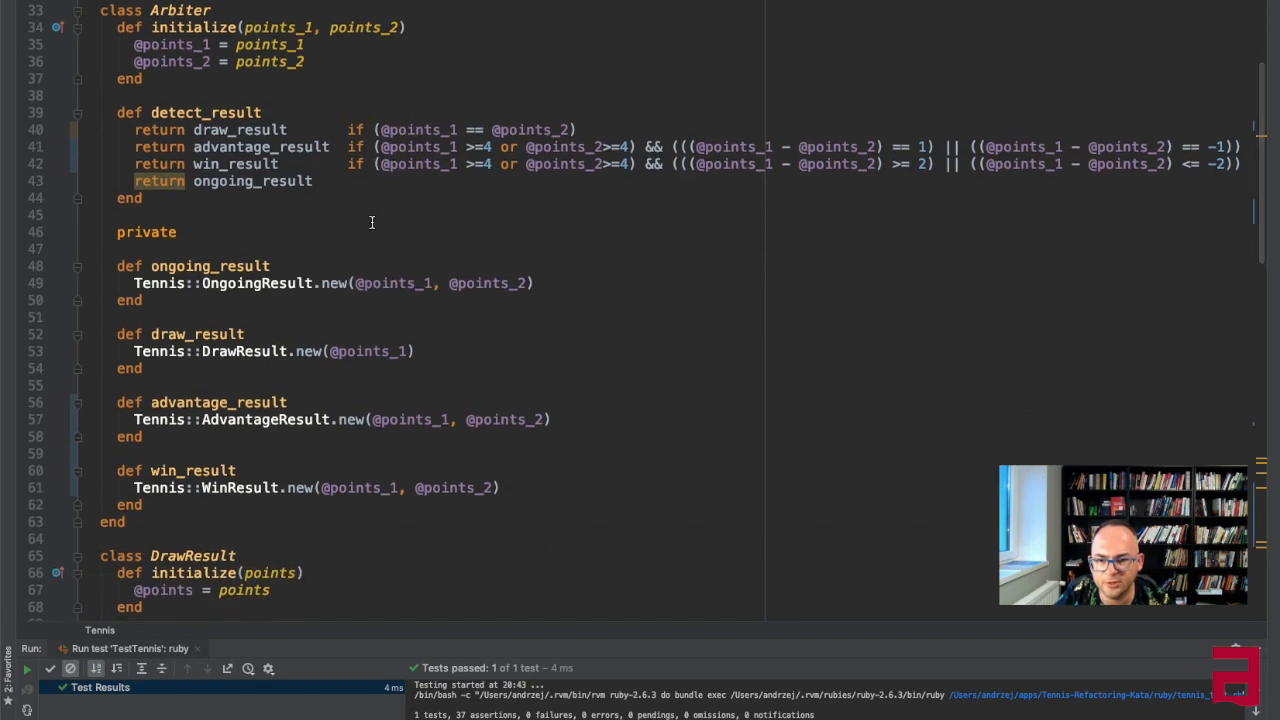
{"action": "triple_click", "coordinate": [443, 147]}
{"action": "left_click", "coordinate": [443, 148]}
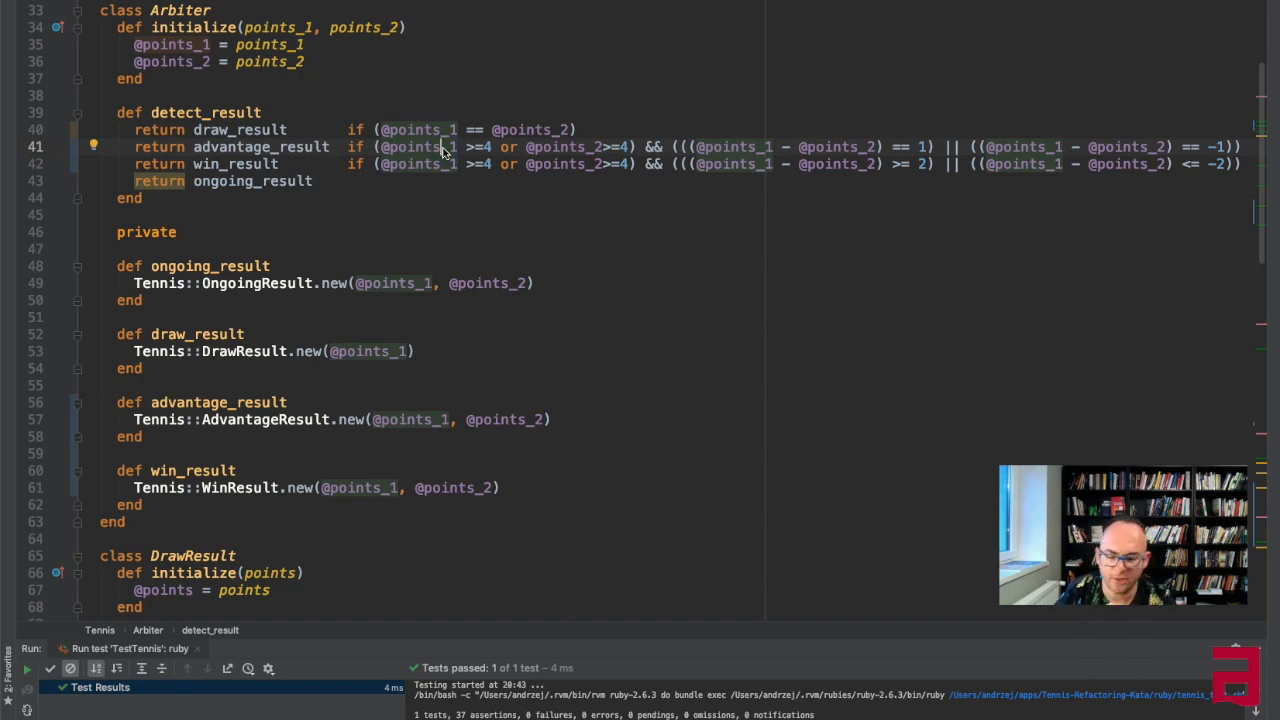
{"action": "left_click", "coordinate": [440, 164]}
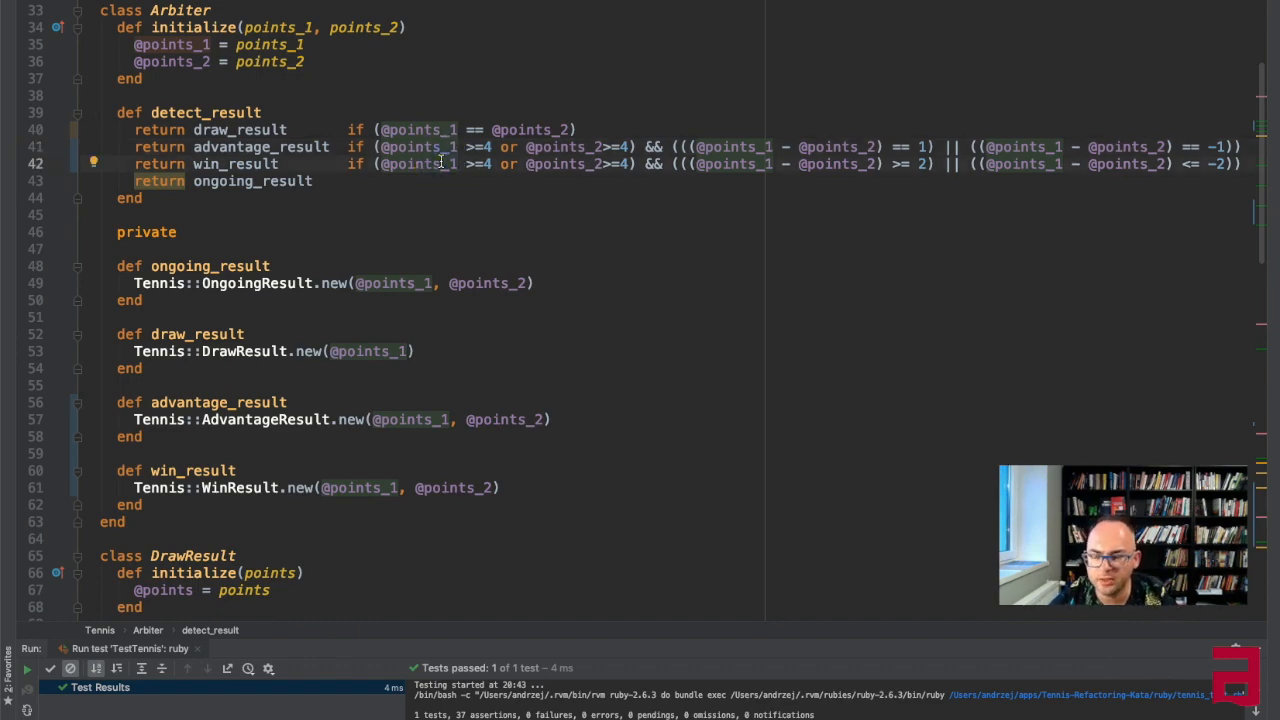
{"action": "scroll", "coordinate": [440, 162], "scroll_direction": "up", "scroll_amount": 9}
{"action": "scroll", "coordinate": [440, 162], "scroll_direction": "down", "scroll_amount": 5}
{"action": "scroll", "coordinate": [440, 162], "scroll_direction": "down", "scroll_amount": 3}
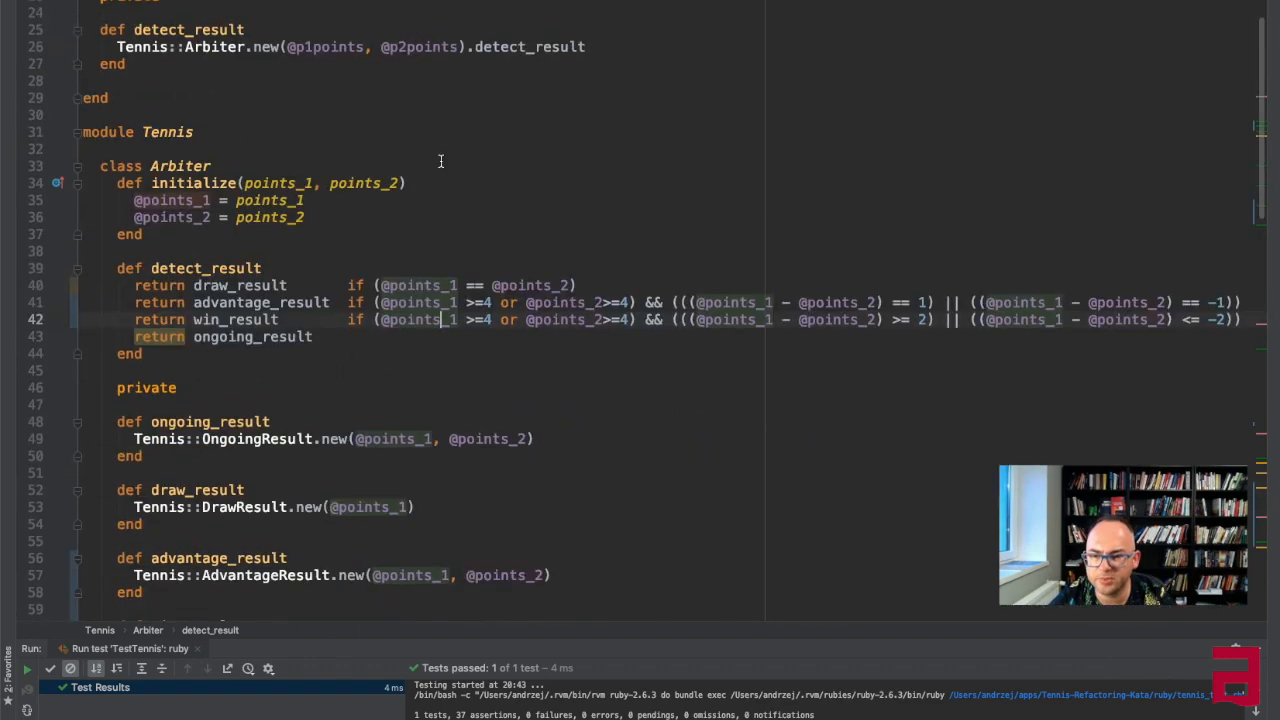
{"action": "double_click", "coordinate": [252, 285]}
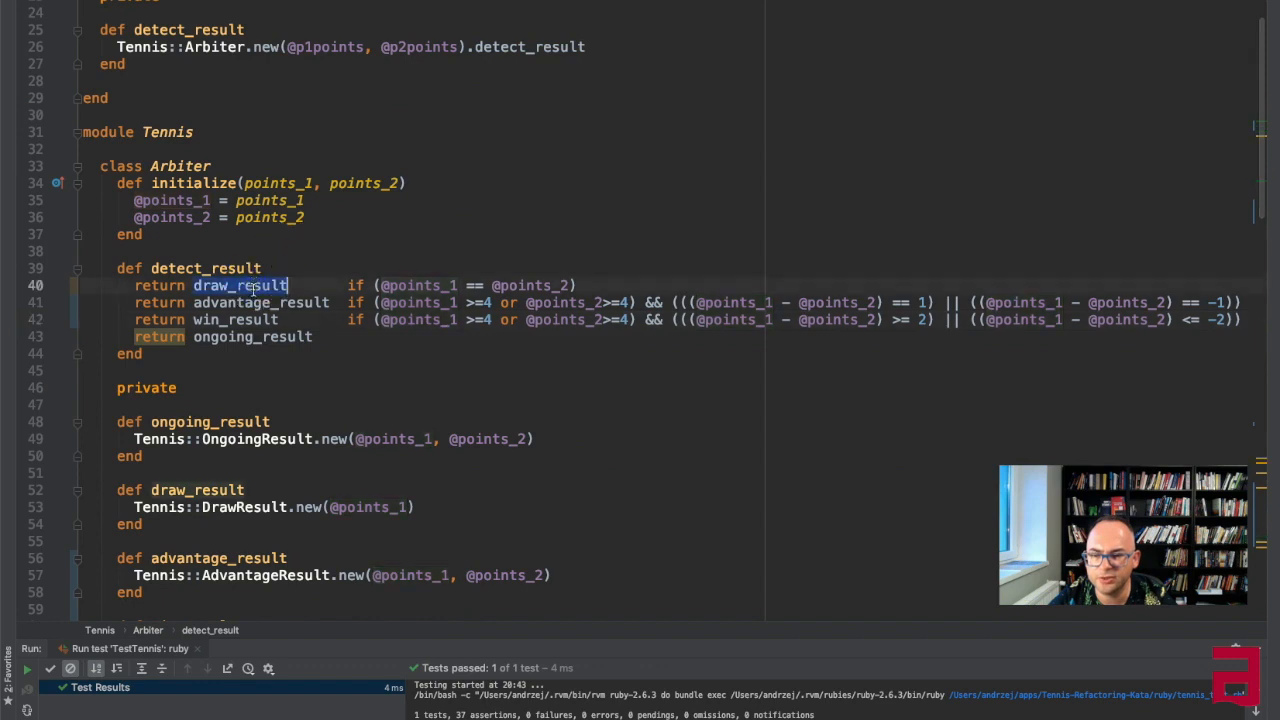
{"action": "double_click", "coordinate": [245, 302]}
{"action": "double_click", "coordinate": [248, 336]}
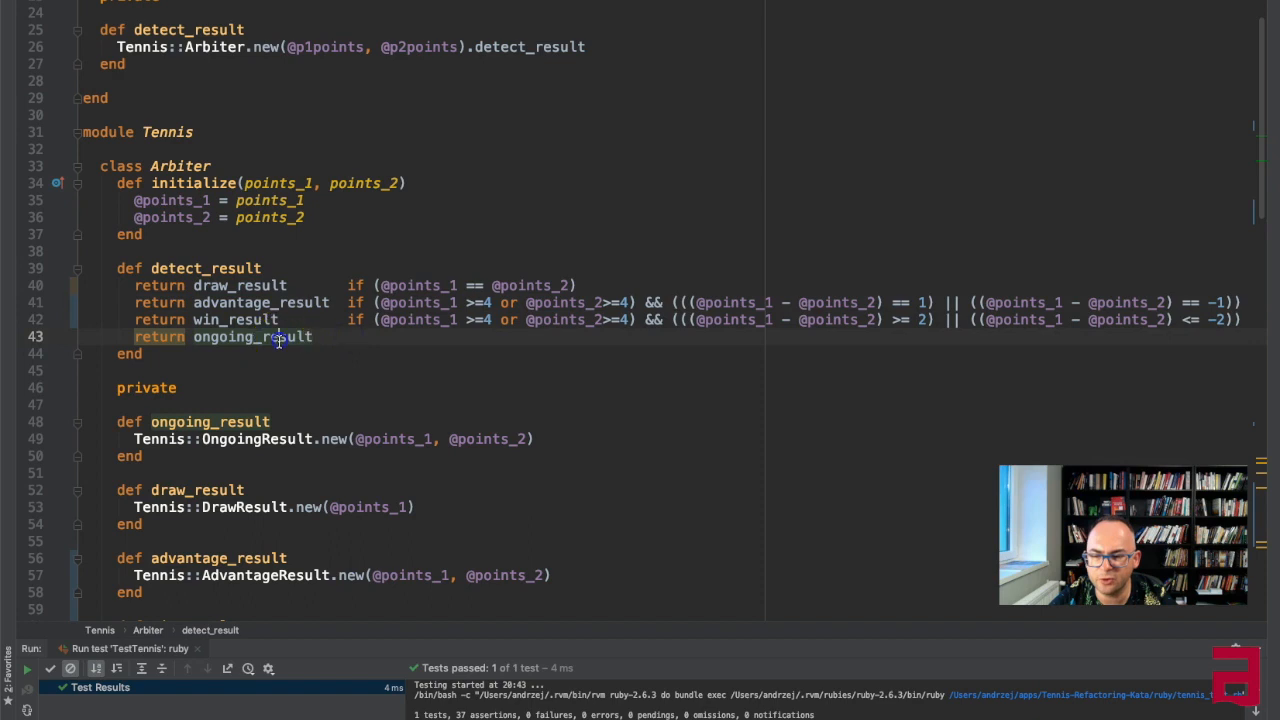
{"action": "left_click", "coordinate": [400, 338]}
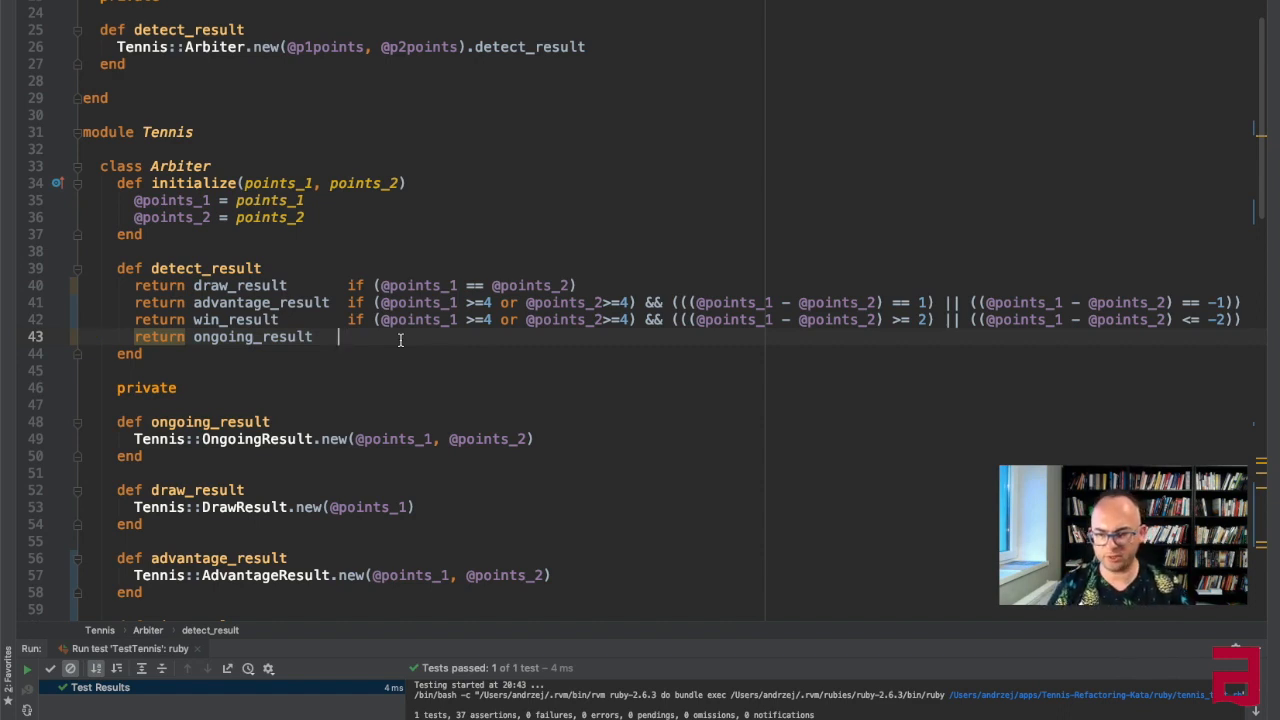
{"action": "key", "text": "BackSpace"}
{"action": "key", "text": "BackSpace"}
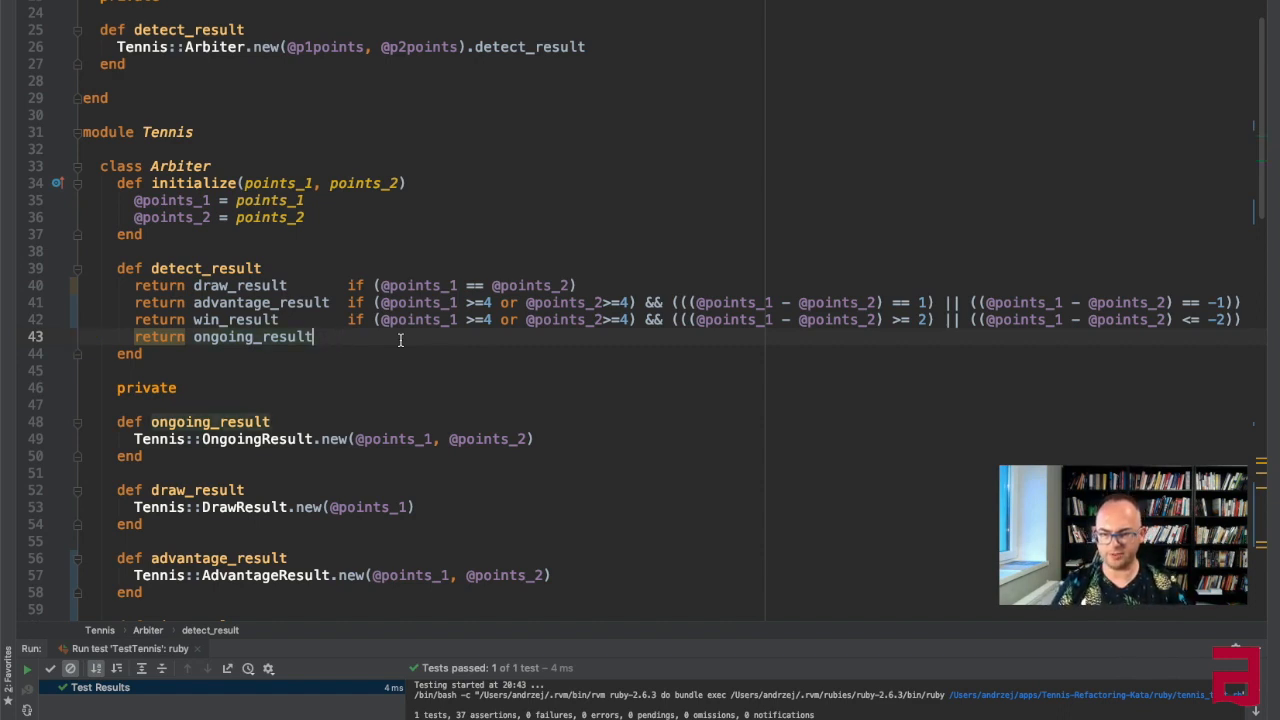
- Move the draw_result return line below win_result in detect_result and rerun the tests
{"action": "key", "text": "Up"}
{"action": "key", "text": "Up"}
{"action": "key", "text": "Up"}
{"action": "key", "text": "Home"}
{"action": "key", "text": "shift+Down"}
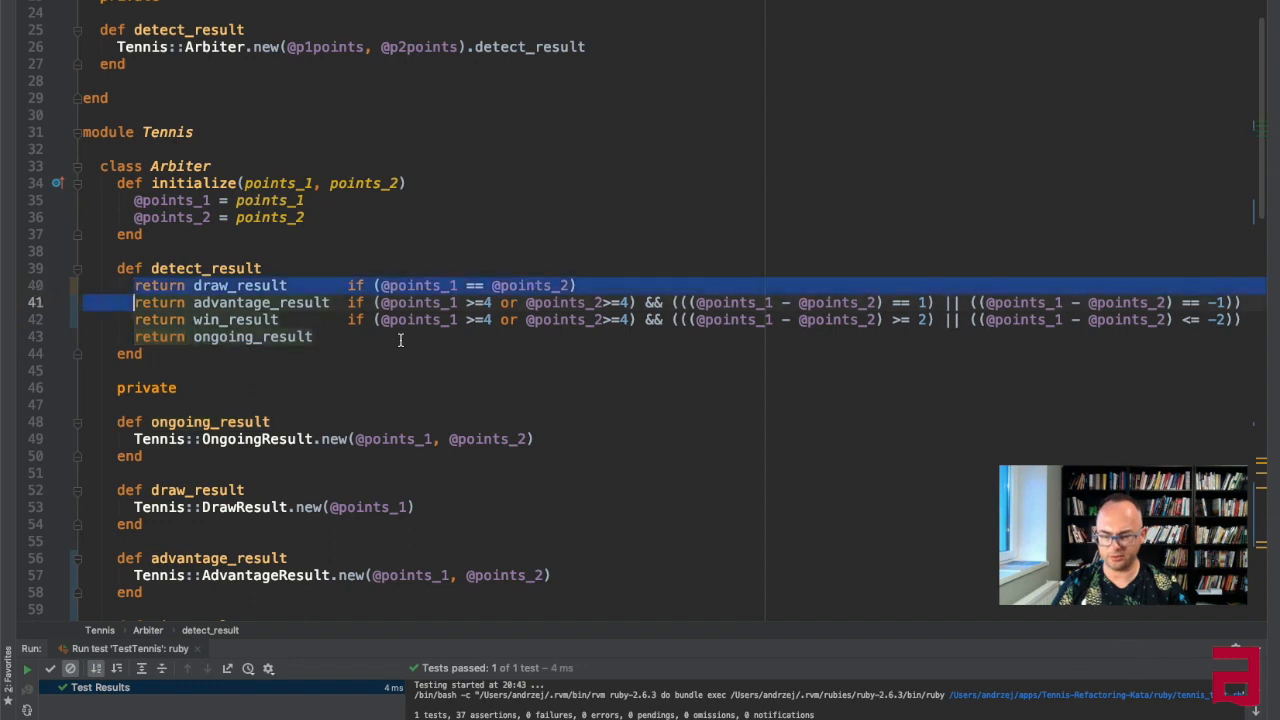
{"action": "key", "text": "ctrl+x"}
{"action": "key", "text": "Down"}
{"action": "key", "text": "Down"}
{"action": "key", "text": "ctrl+v"}
{"action": "key", "text": "Return"}
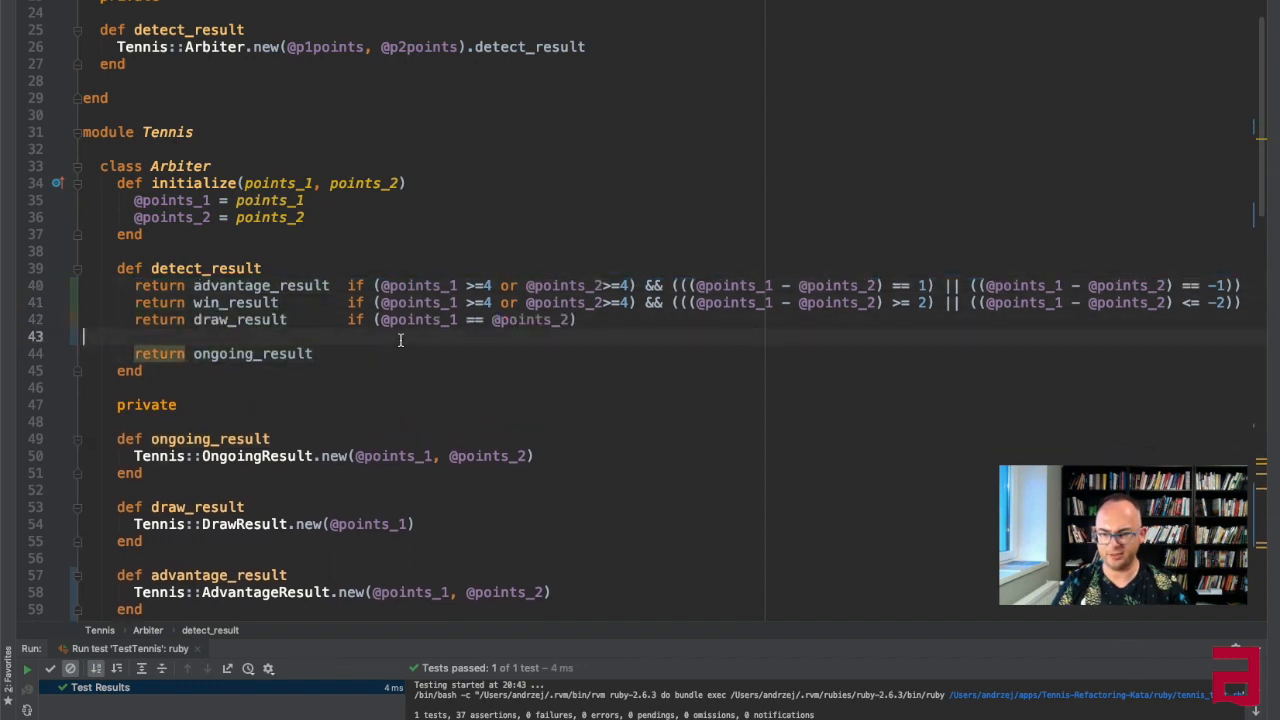
{"action": "key", "text": "shift+F10"}
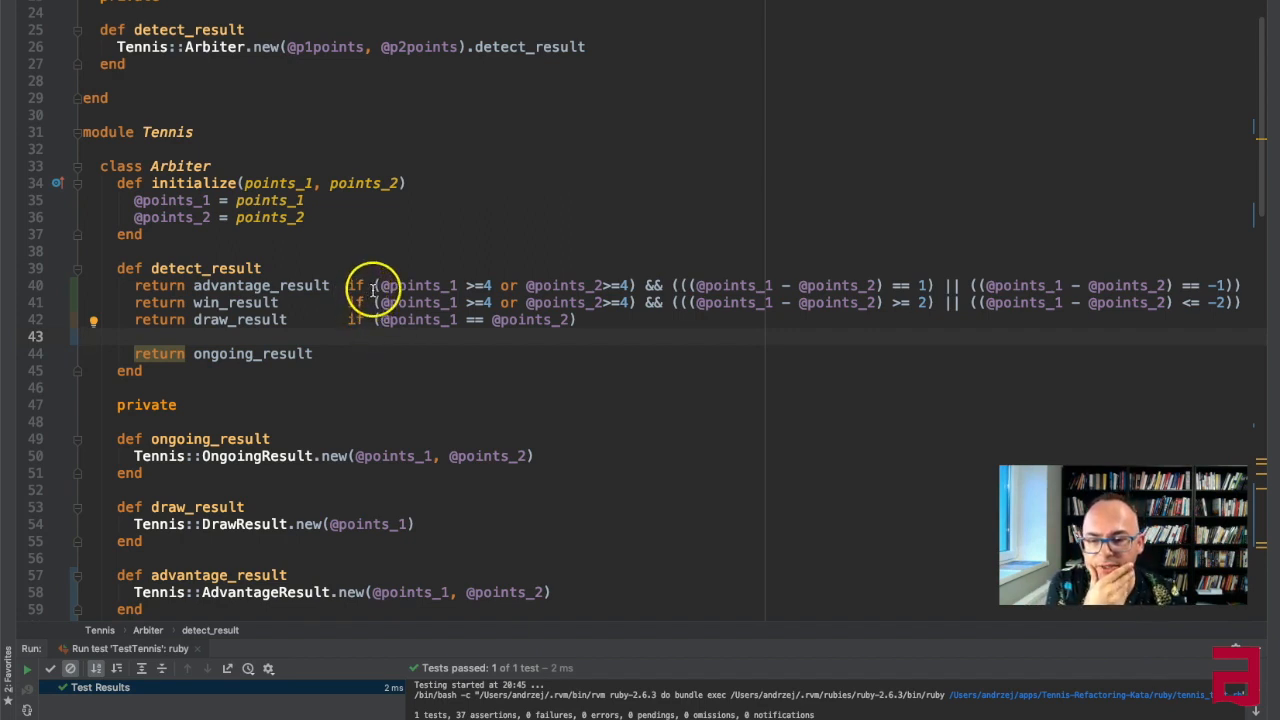
- Select the whole advantage condition in detect_result
{"action": "left_click", "coordinate": [373, 287]}
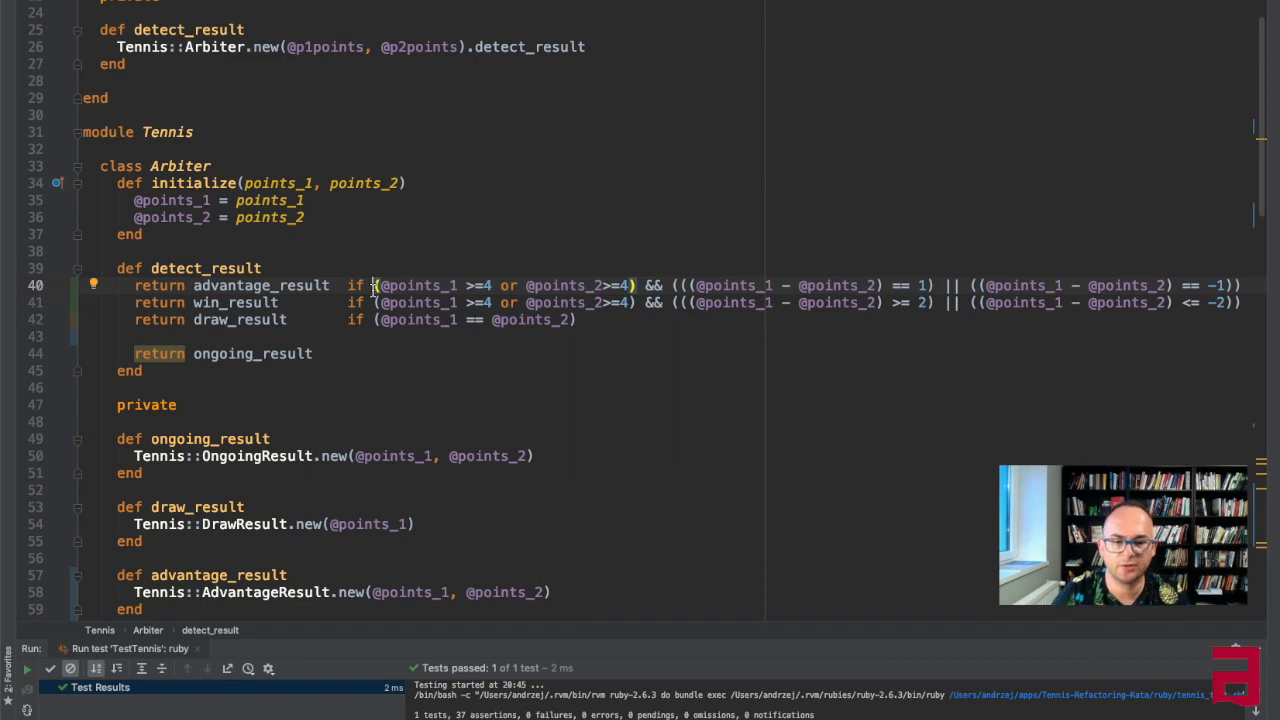
{"action": "key", "text": "shift+End"}
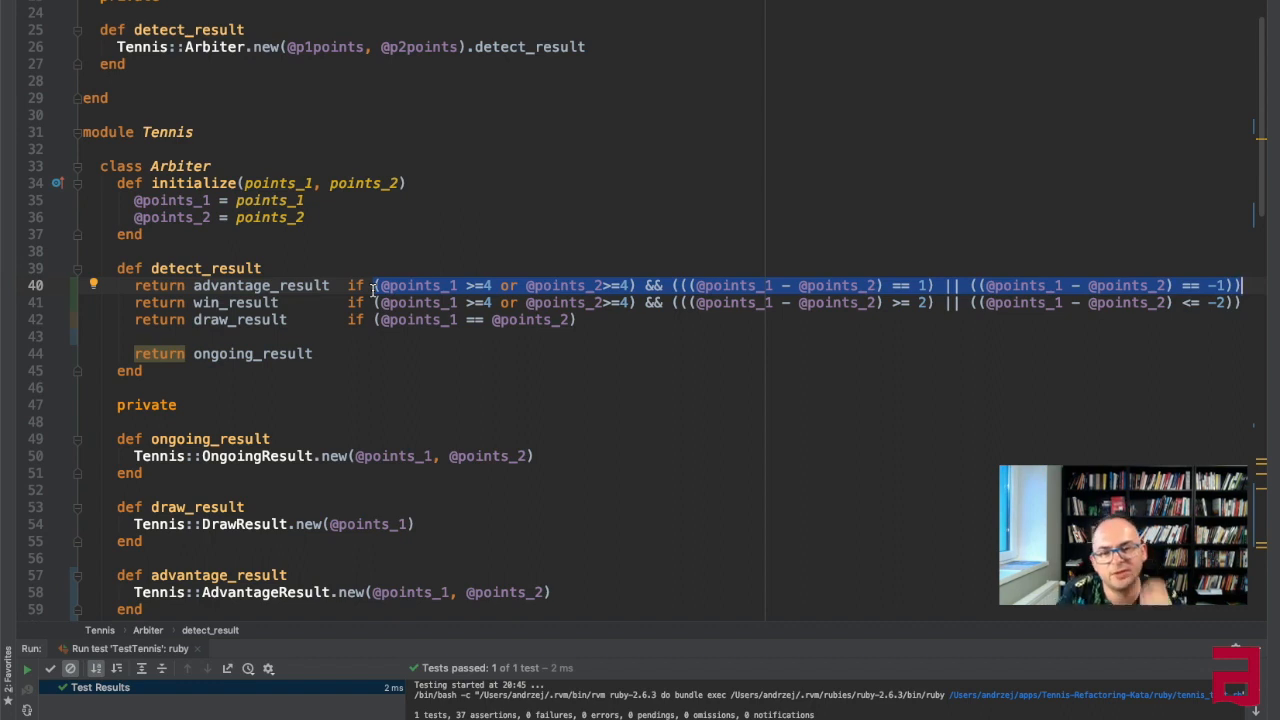
{"action": "scroll", "coordinate": [343, 420], "scroll_direction": "down", "scroll_amount": 5}
{"action": "scroll", "coordinate": [343, 420], "scroll_direction": "down", "scroll_amount": 5}
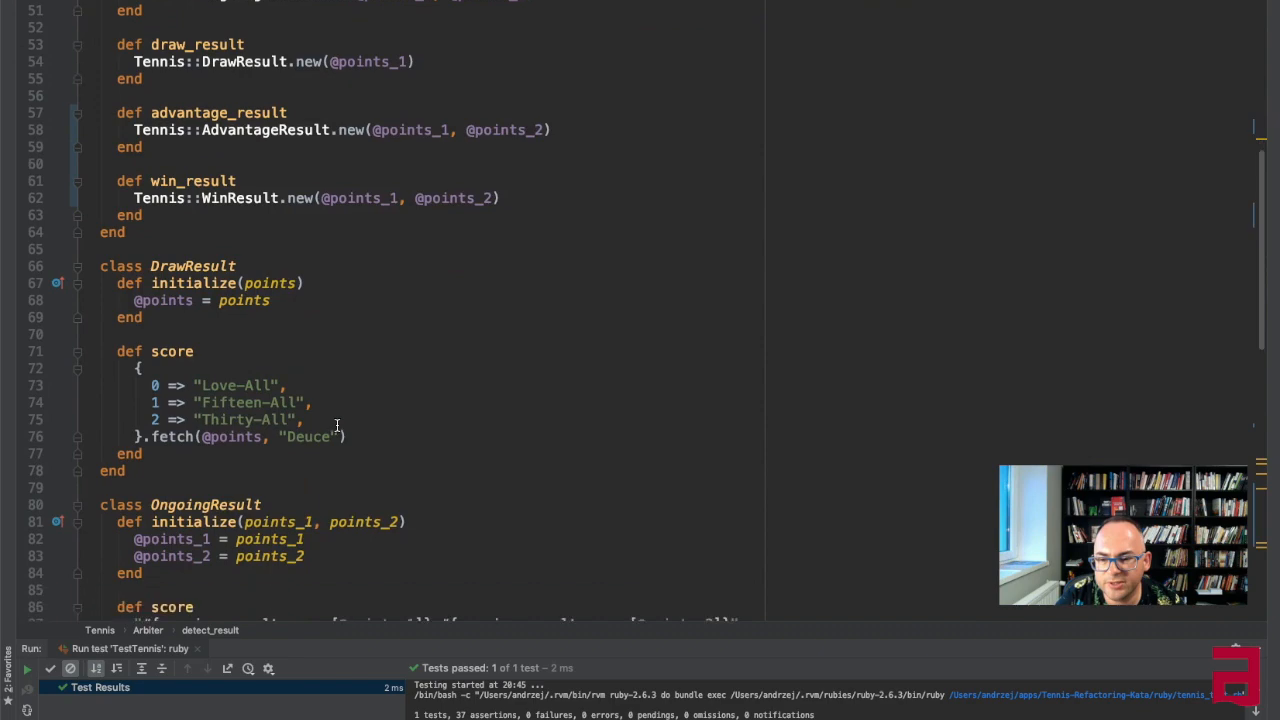
{"action": "scroll", "coordinate": [343, 420], "scroll_direction": "down", "scroll_amount": 4}
{"action": "scroll", "coordinate": [337, 426], "scroll_direction": "down", "scroll_amount": 3}
{"action": "scroll", "coordinate": [337, 426], "scroll_direction": "up", "scroll_amount": 5}
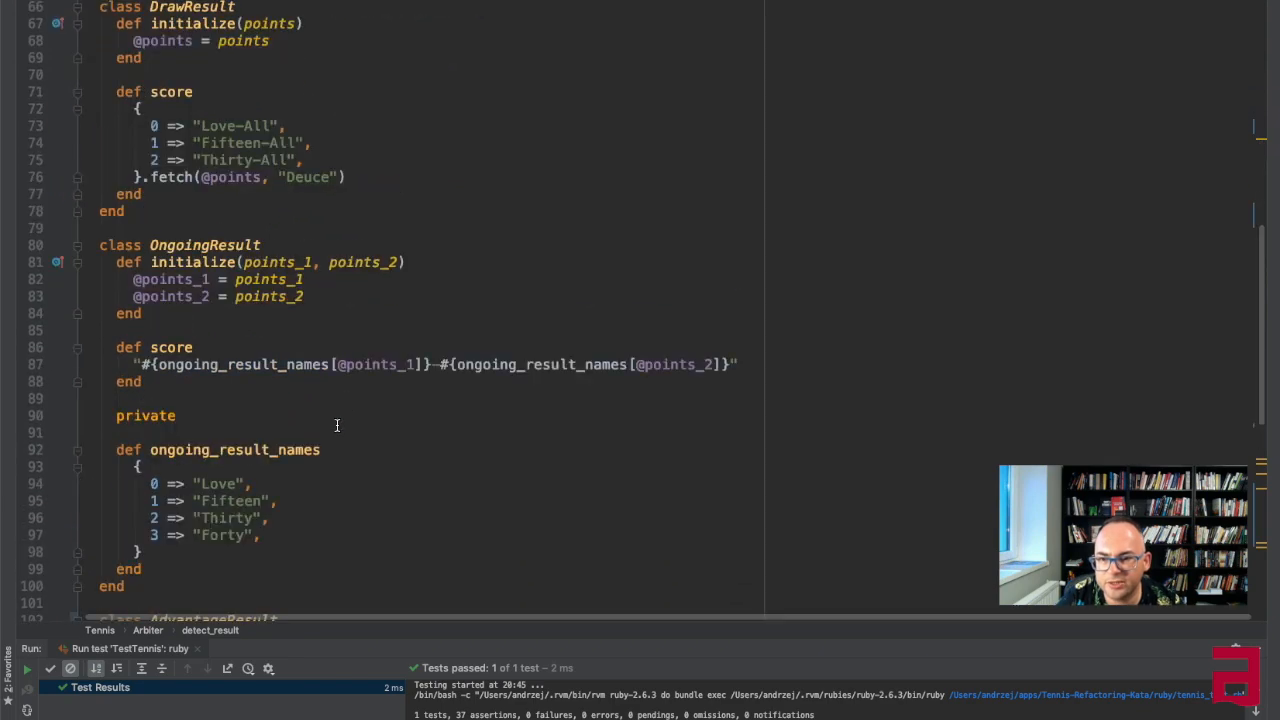
{"action": "scroll", "coordinate": [337, 426], "scroll_direction": "up", "scroll_amount": 4}
{"action": "left_click", "coordinate": [217, 188]}
{"action": "double_click", "coordinate": [217, 188]}
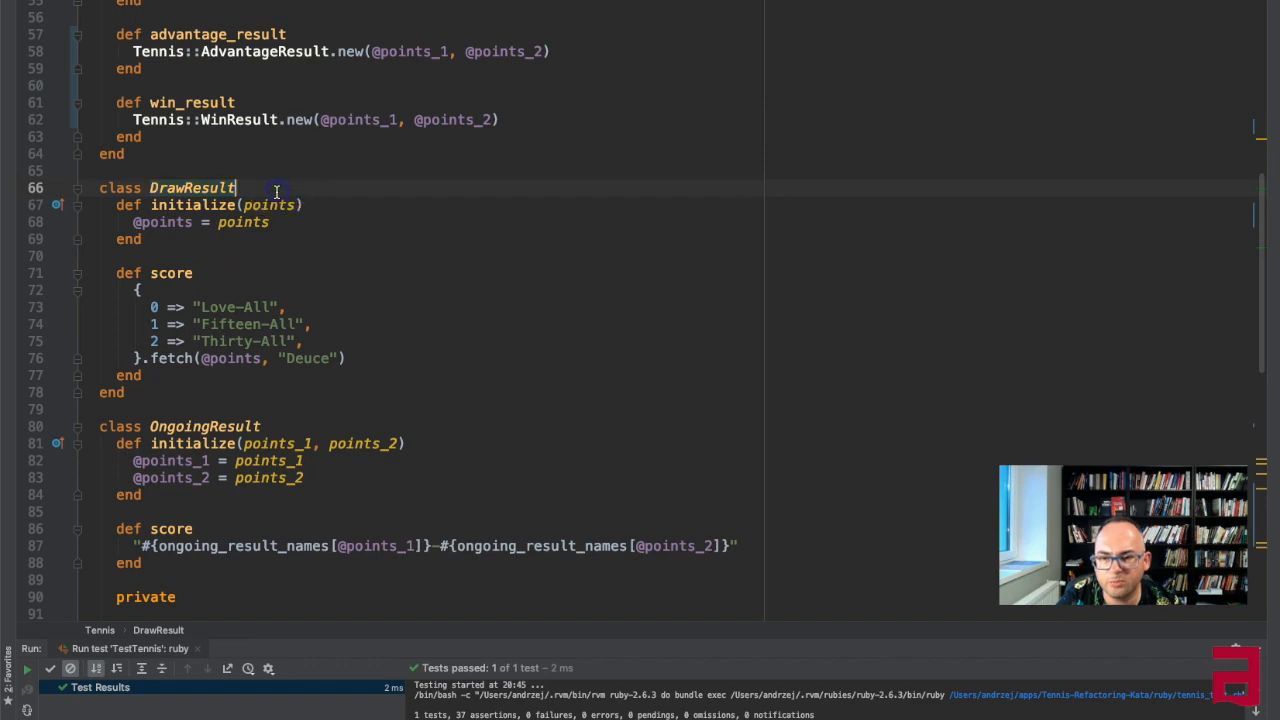
{"action": "scroll", "coordinate": [276, 190], "scroll_direction": "up", "scroll_amount": 5}
{"action": "scroll", "coordinate": [276, 190], "scroll_direction": "up", "scroll_amount": 4}
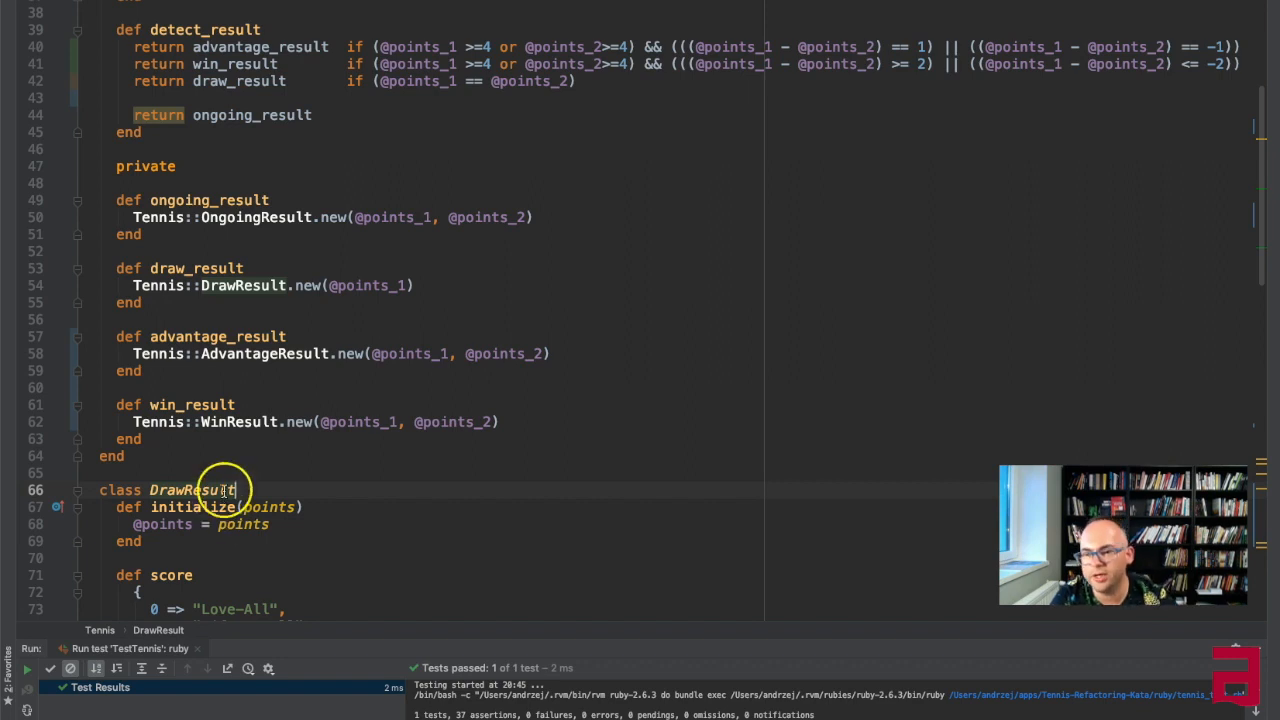
- Create a DrawRule class above DrawResult with an empty valid?(points) method
{"action": "key", "text": "Return"}
{"action": "key", "text": "Return"}
{"action": "key", "text": "Up"}
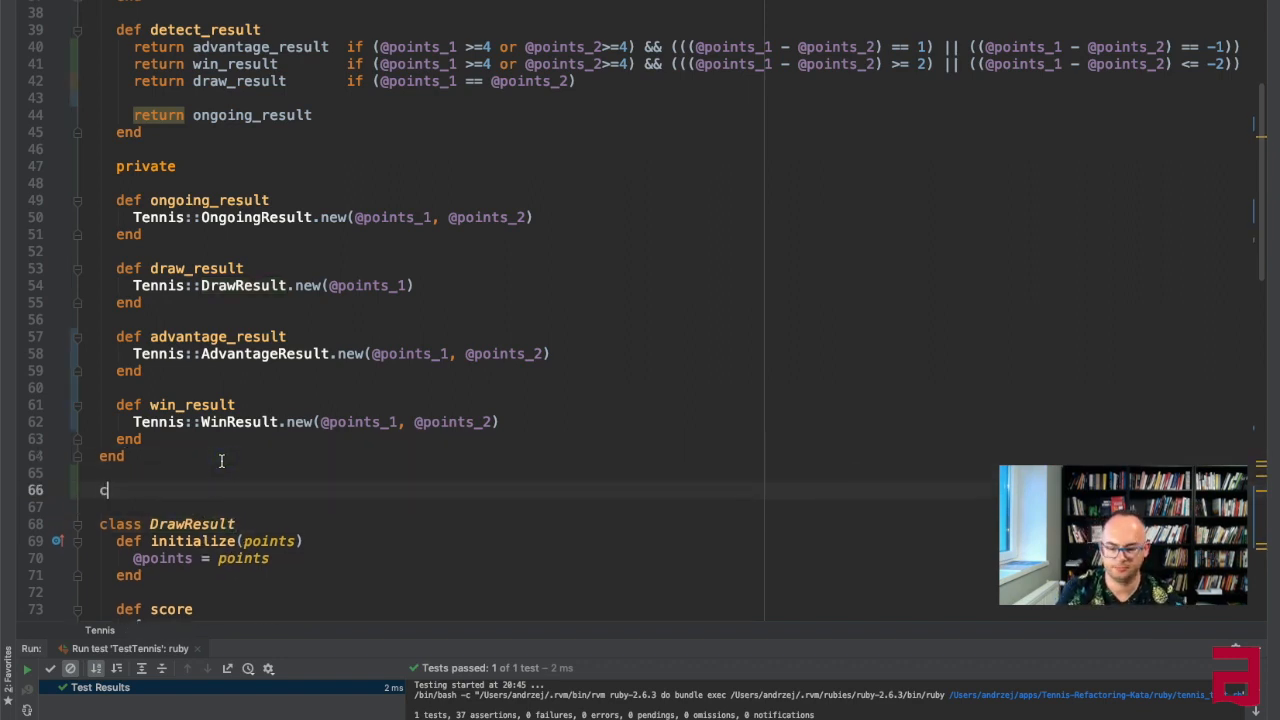
{"action": "type", "text": "class Drawr"}
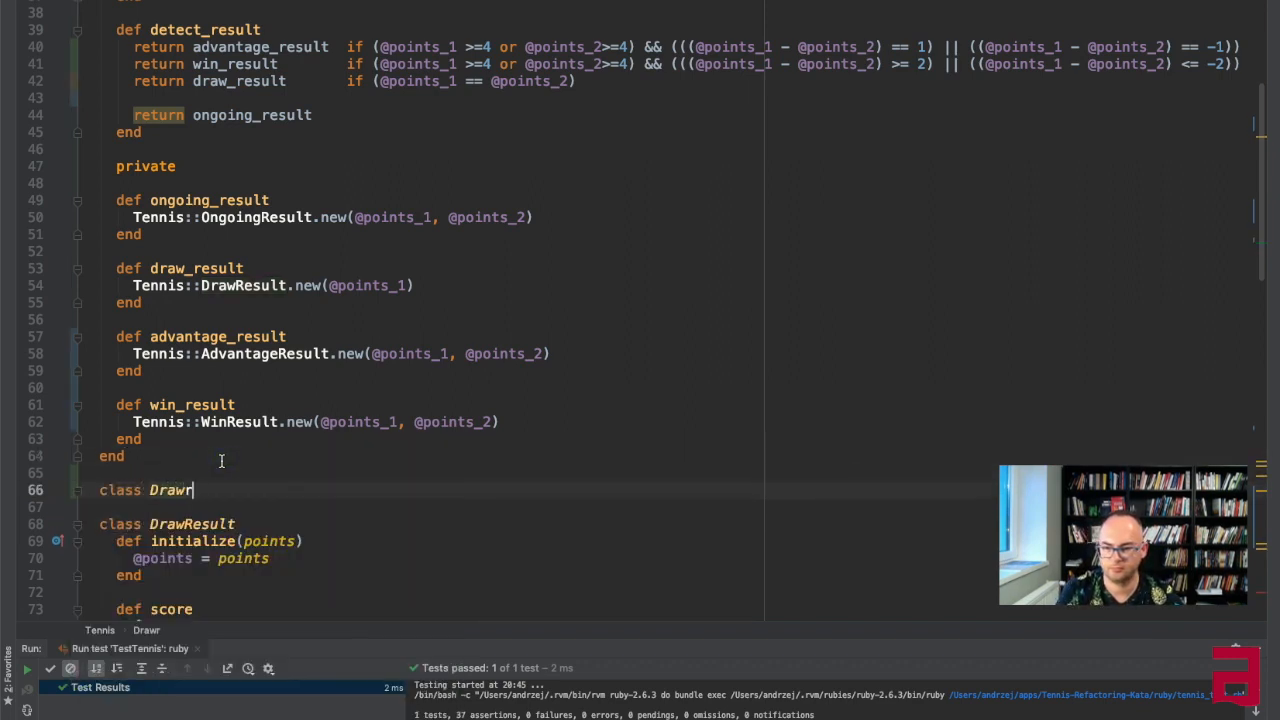
{"action": "key", "text": "BackSpace"}
{"action": "type", "text": "Rule"}
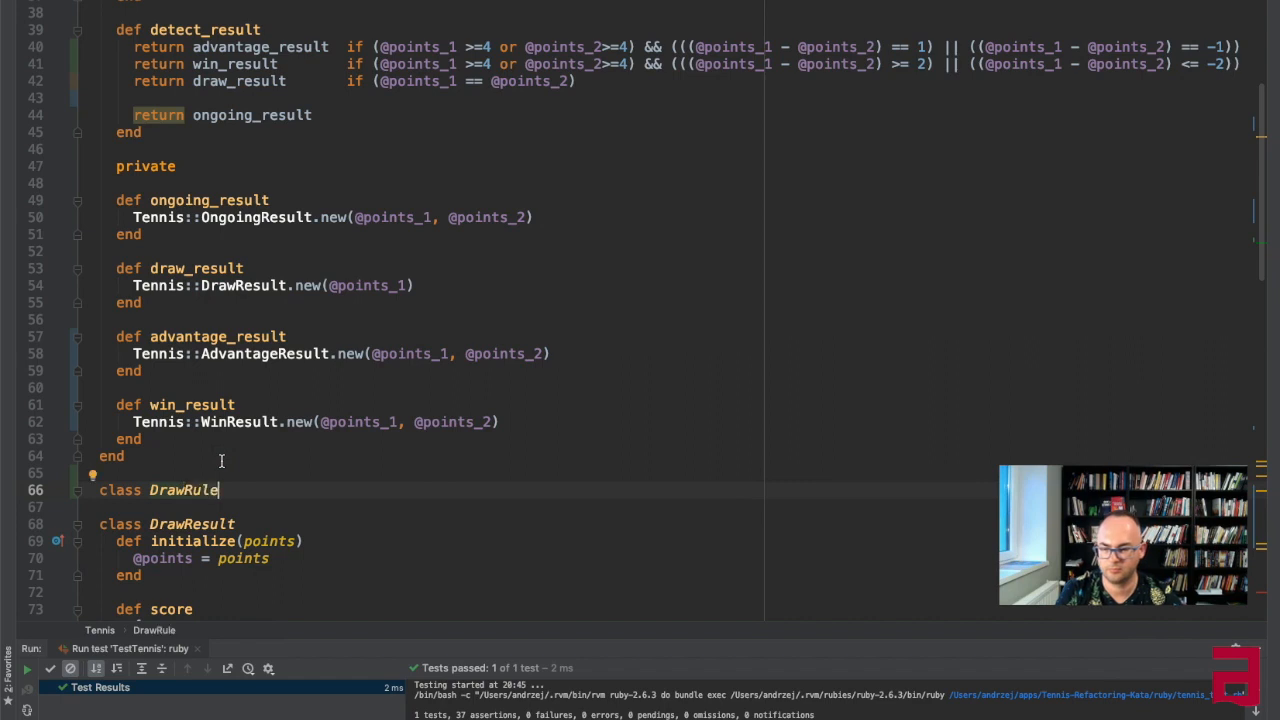
{"action": "key", "text": "Return"}
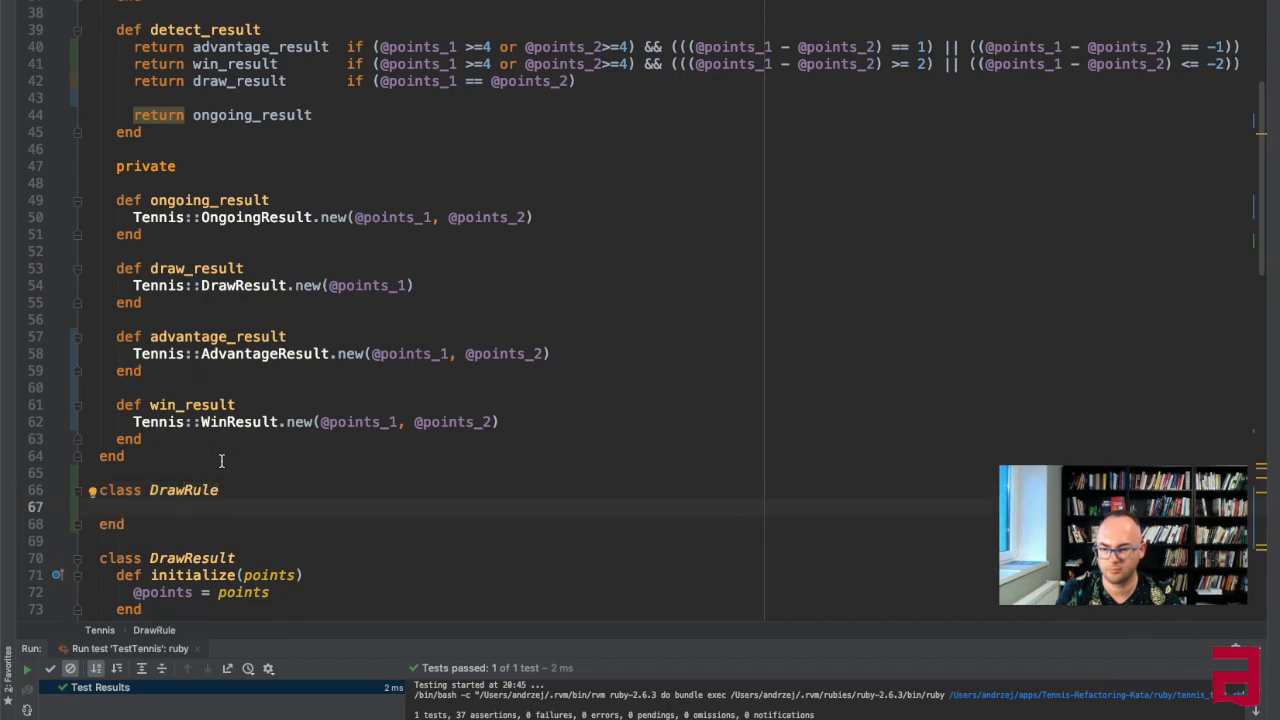
{"action": "type", "text": "def "}
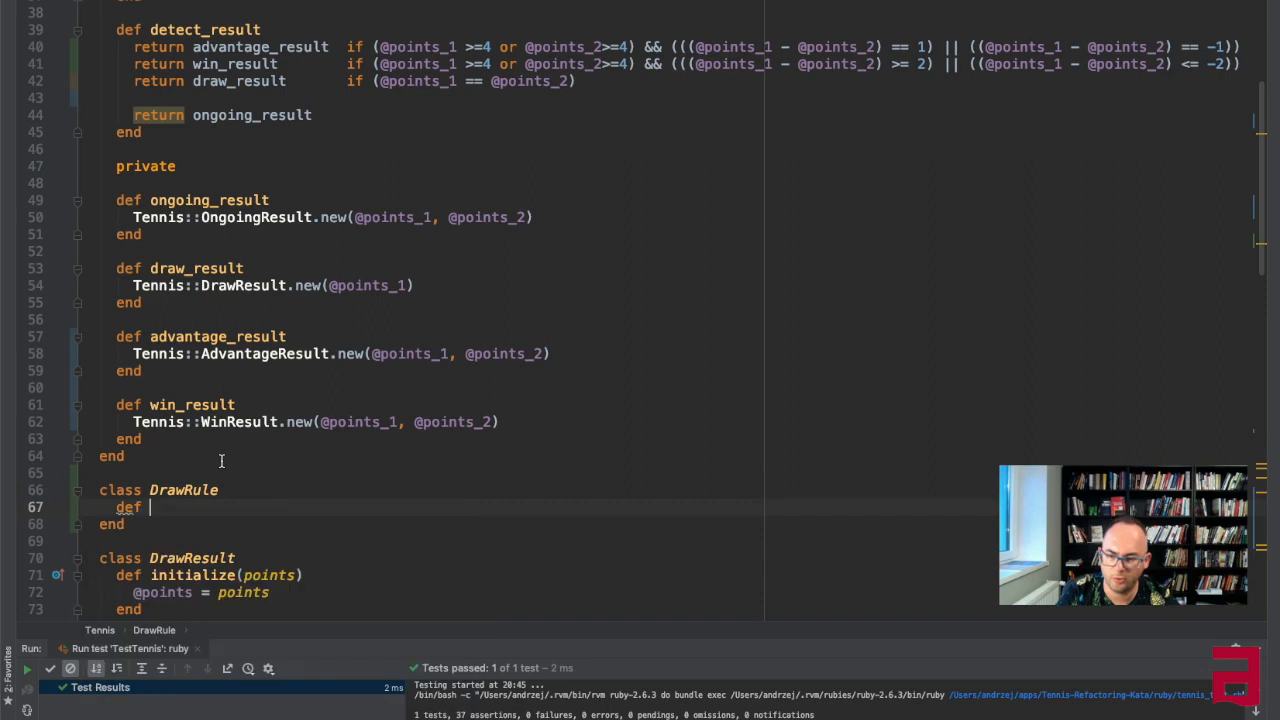
{"action": "type", "text": "valid?"}
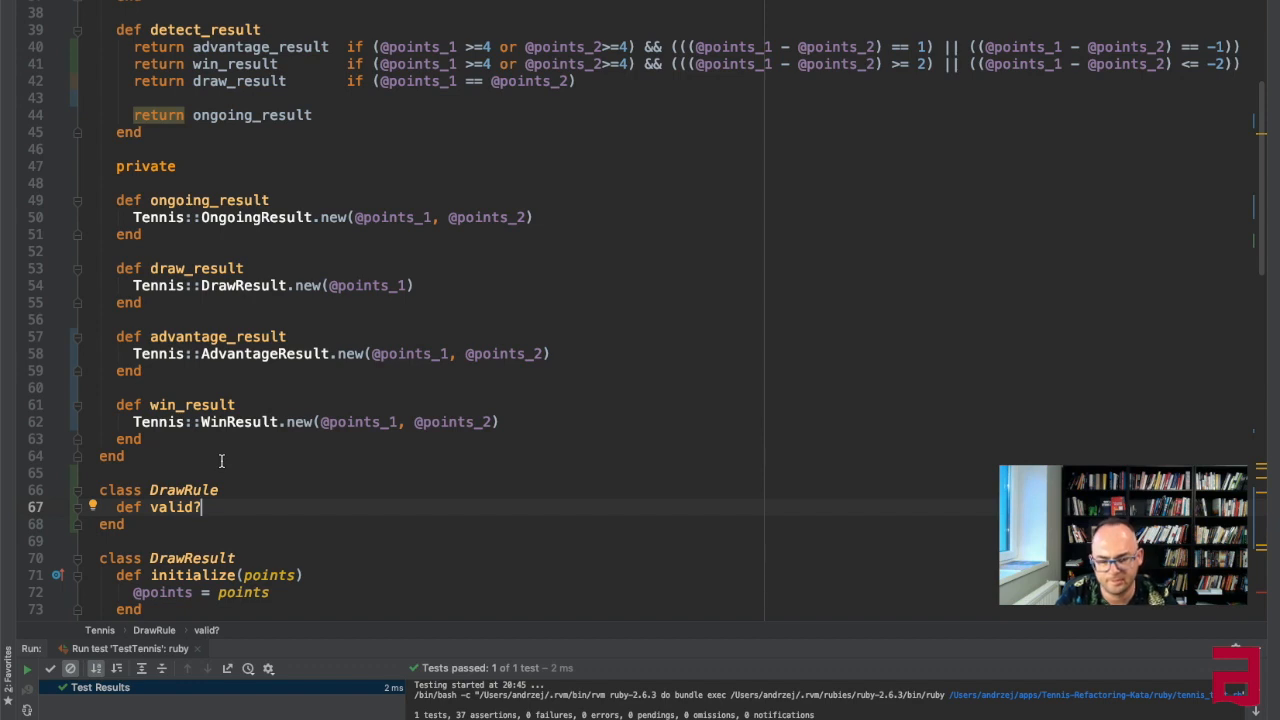
{"action": "type", "text": "(point"}
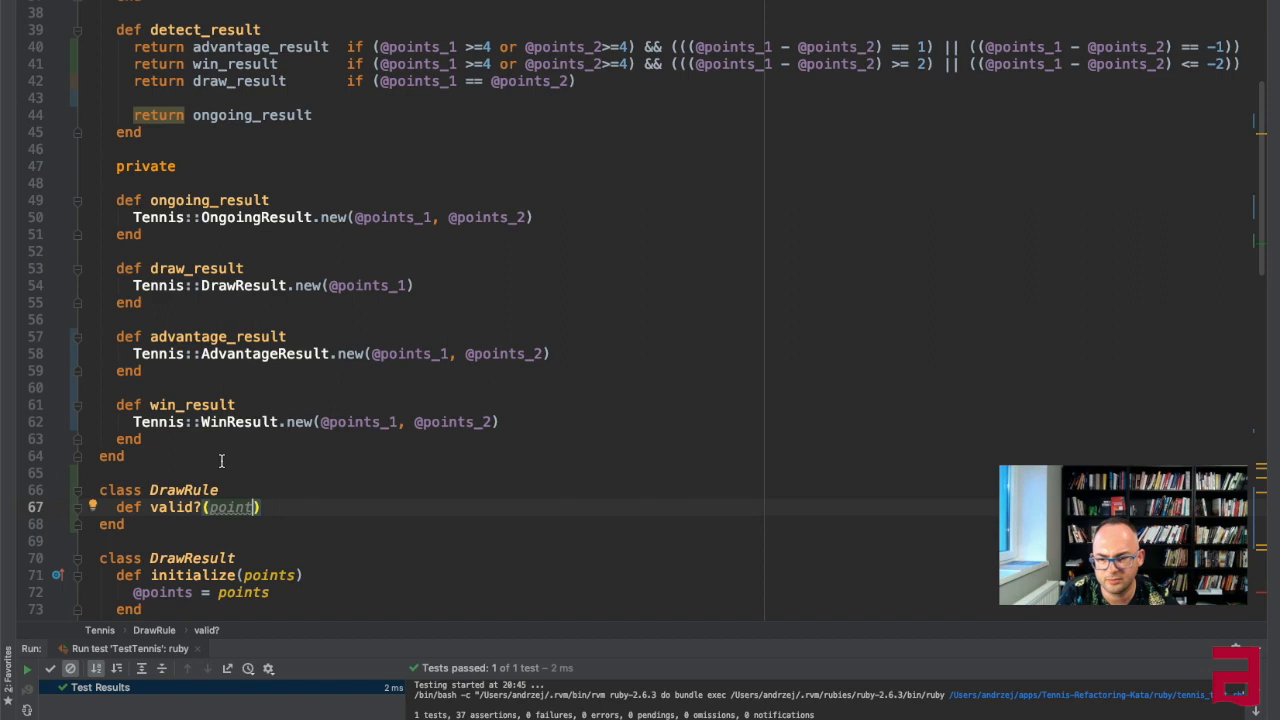
{"action": "type", "text": "s"}
{"action": "key", "text": "End"}
{"action": "key", "text": "Return"}
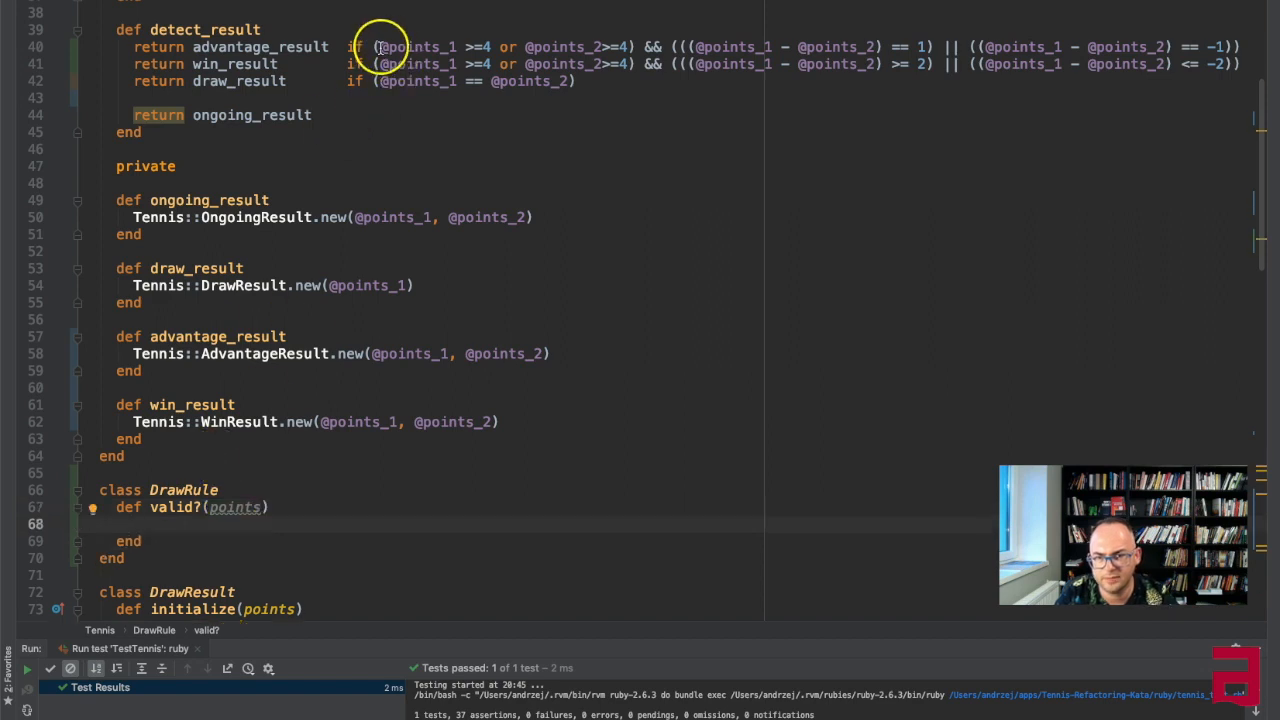
- Rename valid?'s parameters to points_1, points_2 and move the advantage condition from line 40 into its body
{"action": "left_click", "coordinate": [376, 46]}
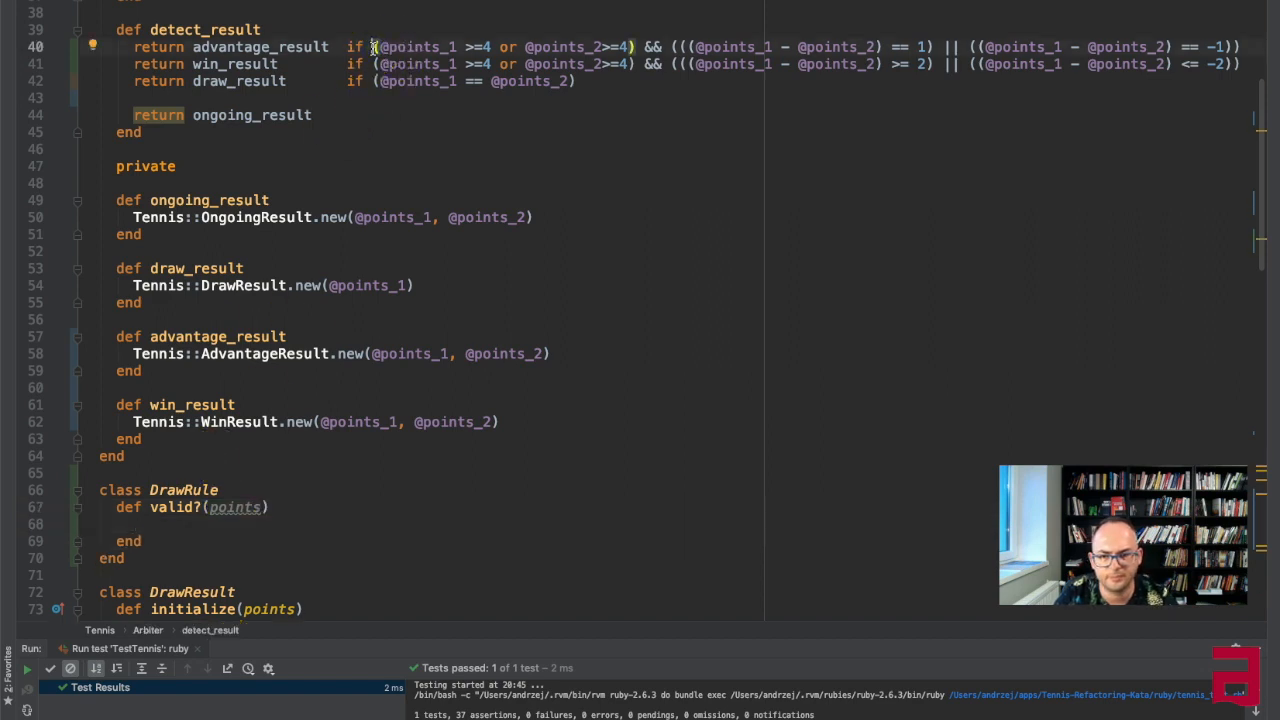
{"action": "left_click", "coordinate": [262, 507]}
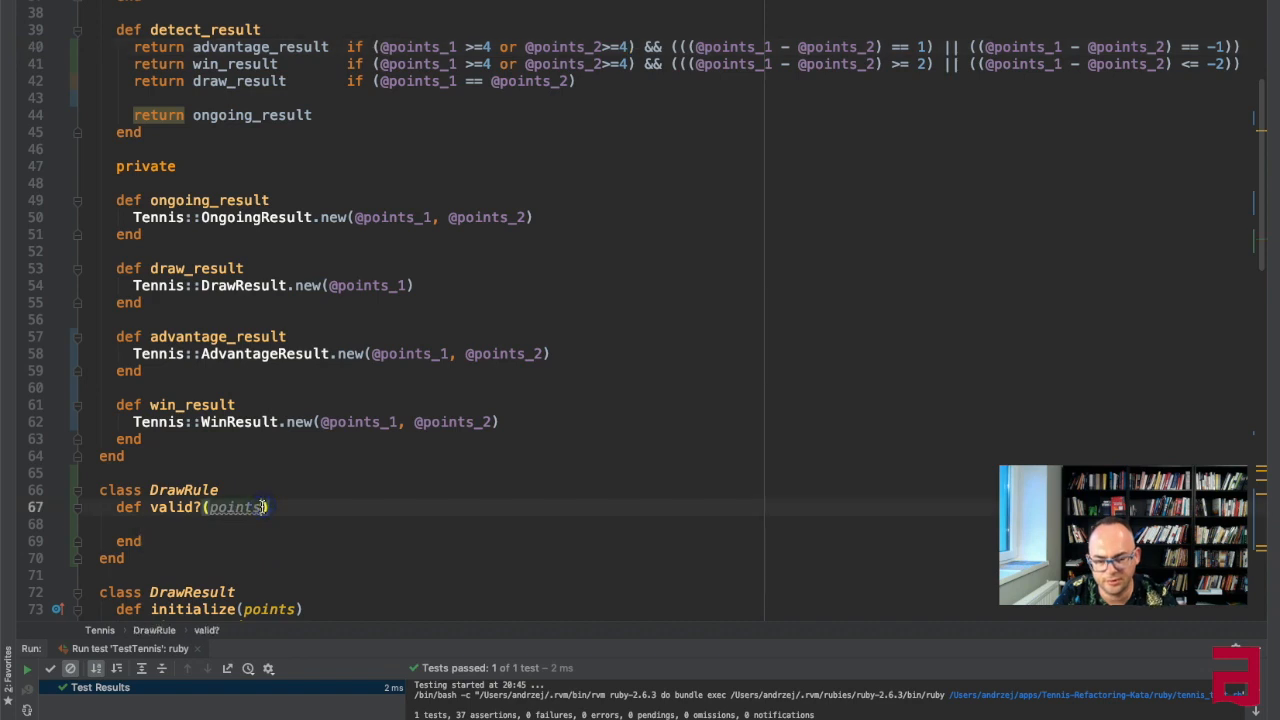
{"action": "type", "text": "_1, points_2"}
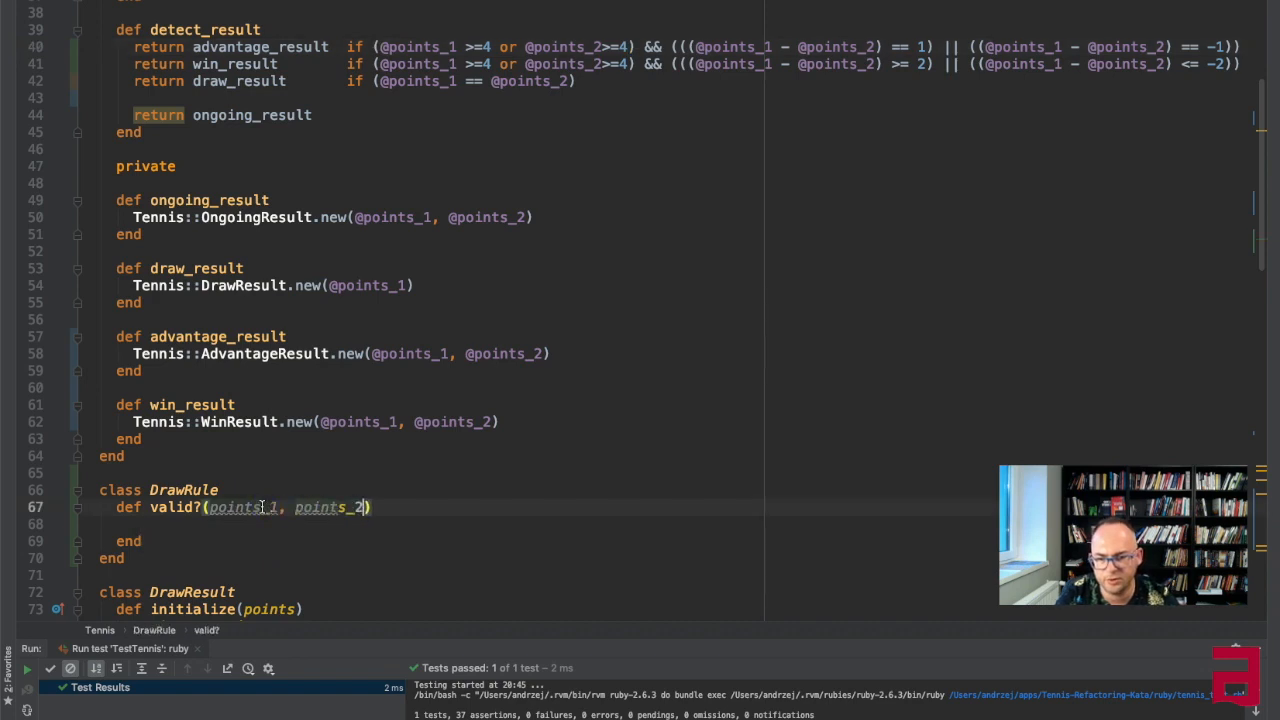
{"action": "key", "text": "Return"}
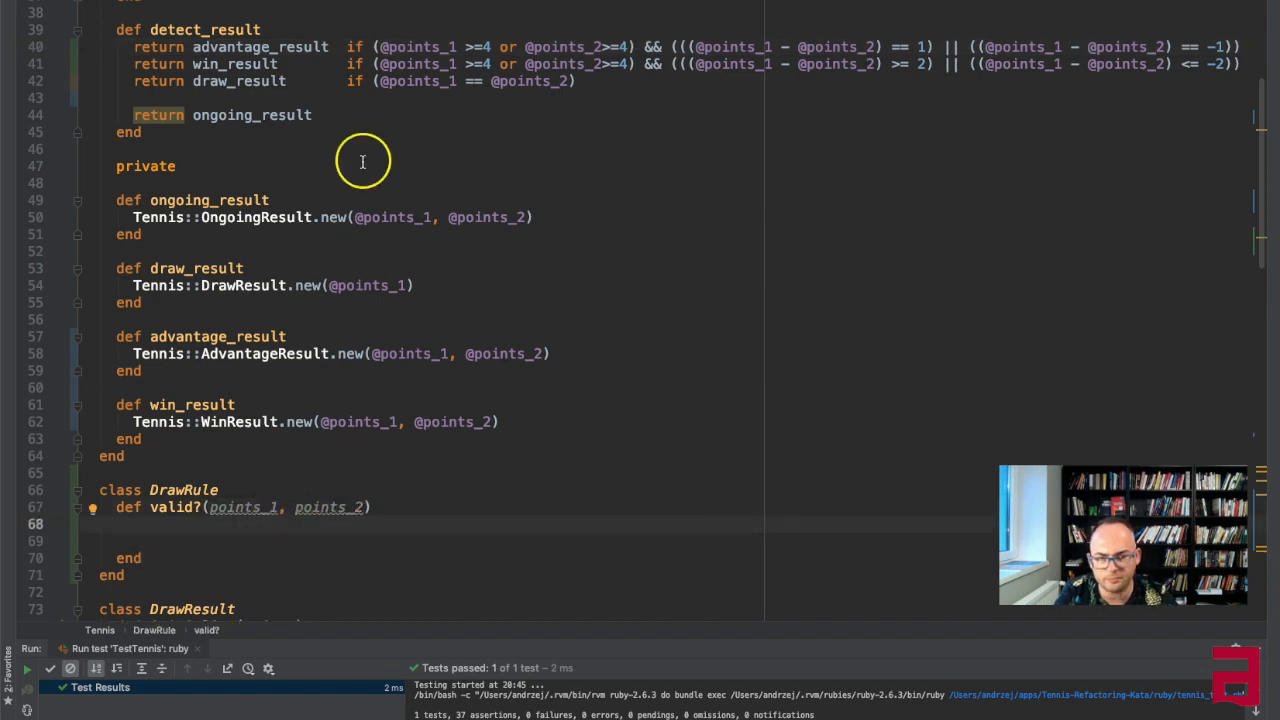
{"action": "left_click", "coordinate": [371, 47]}
{"action": "key", "text": "shift+End"}
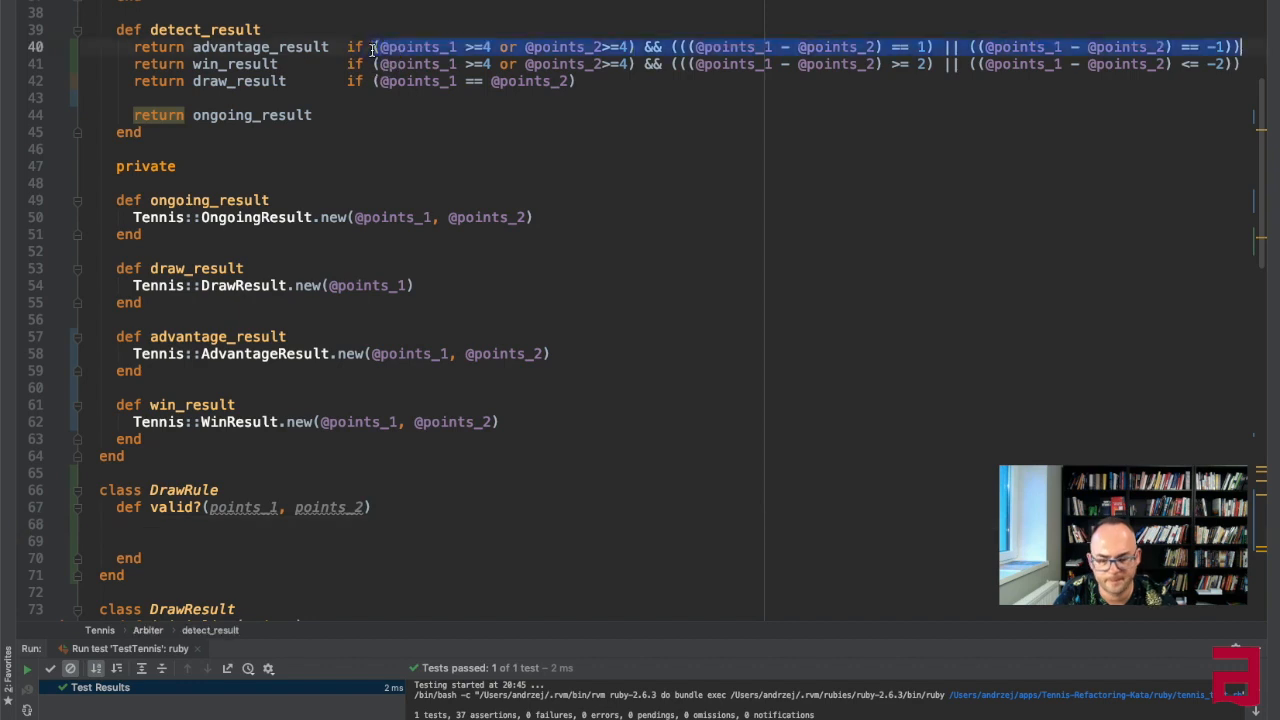
{"action": "key", "text": "ctrl+x"}
{"action": "left_click", "coordinate": [145, 524]}
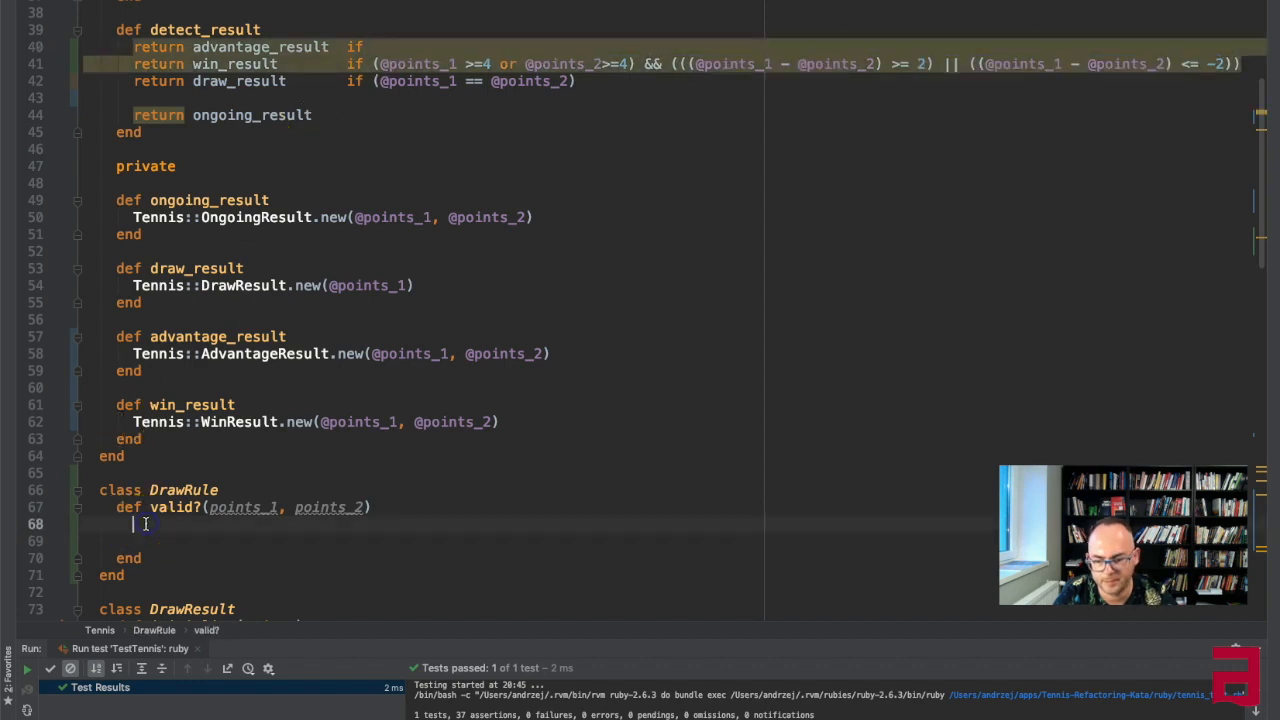
{"action": "key", "text": "ctrl+v"}
{"action": "key", "text": "Down"}
{"action": "key", "text": "ctrl+y"}
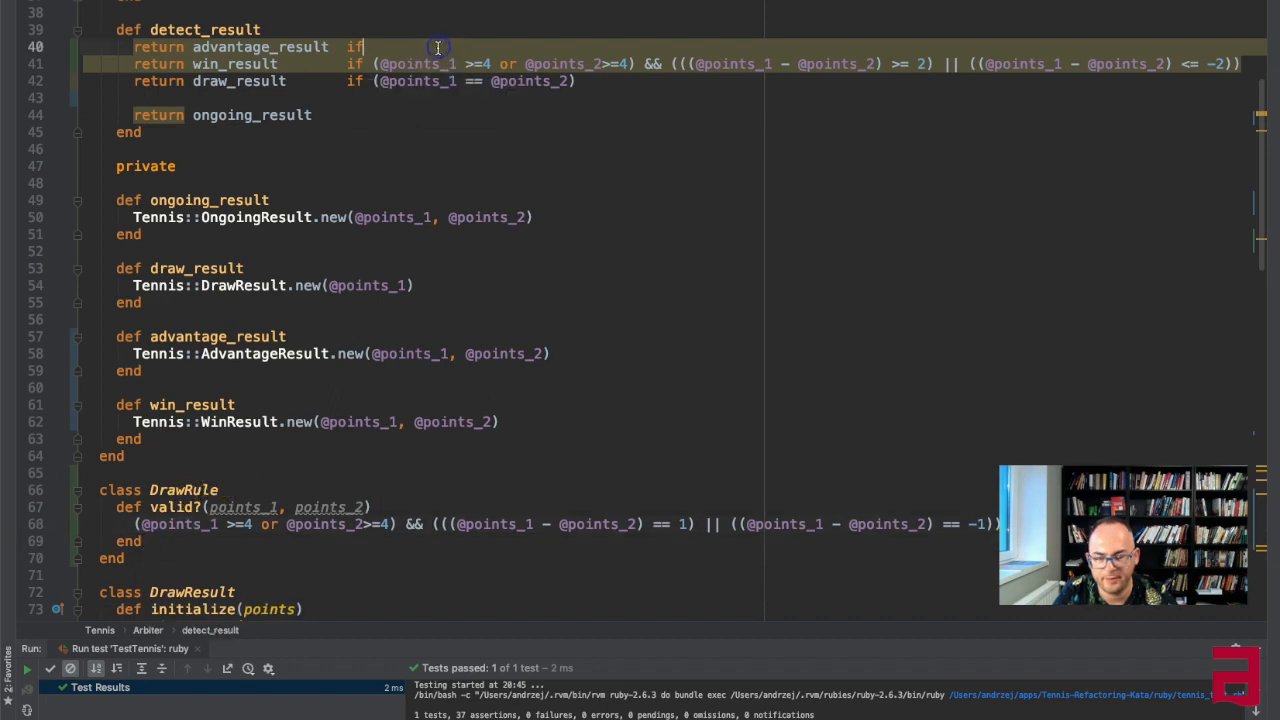
{"action": "type", "text": "D"}
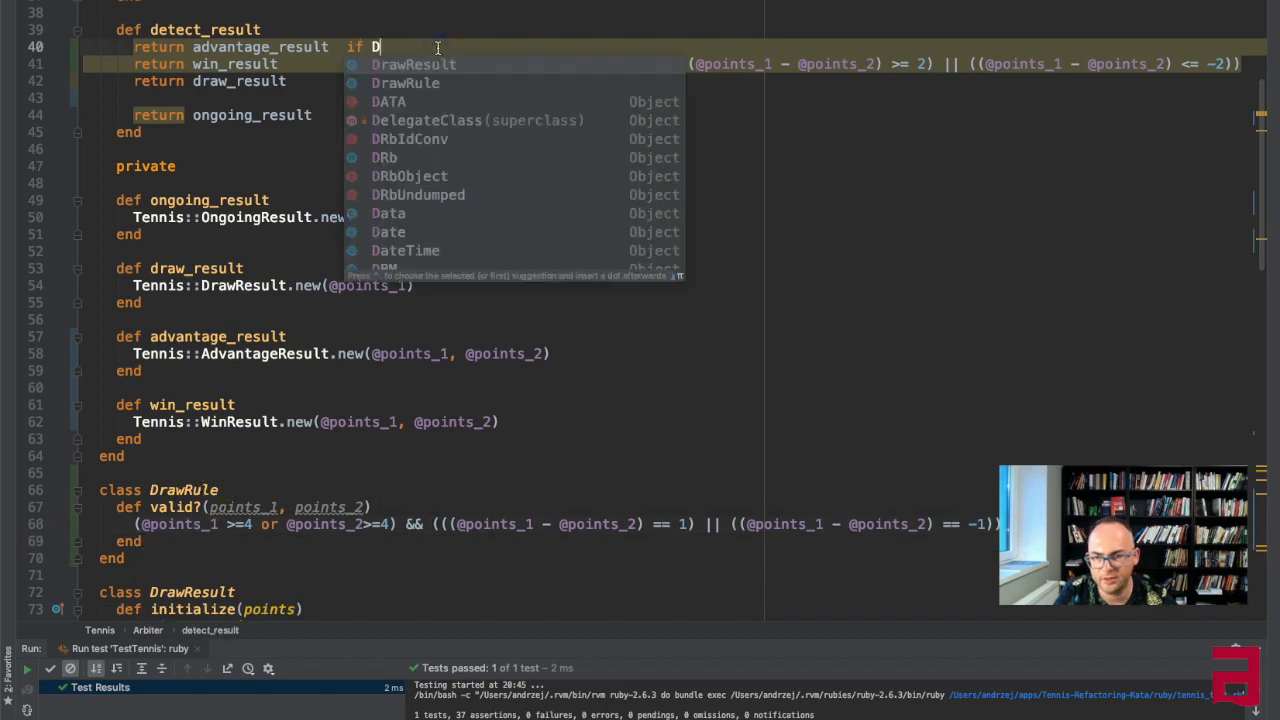
{"action": "type", "text": "raw"}
{"action": "key", "text": "Down"}
{"action": "key", "text": "Return"}
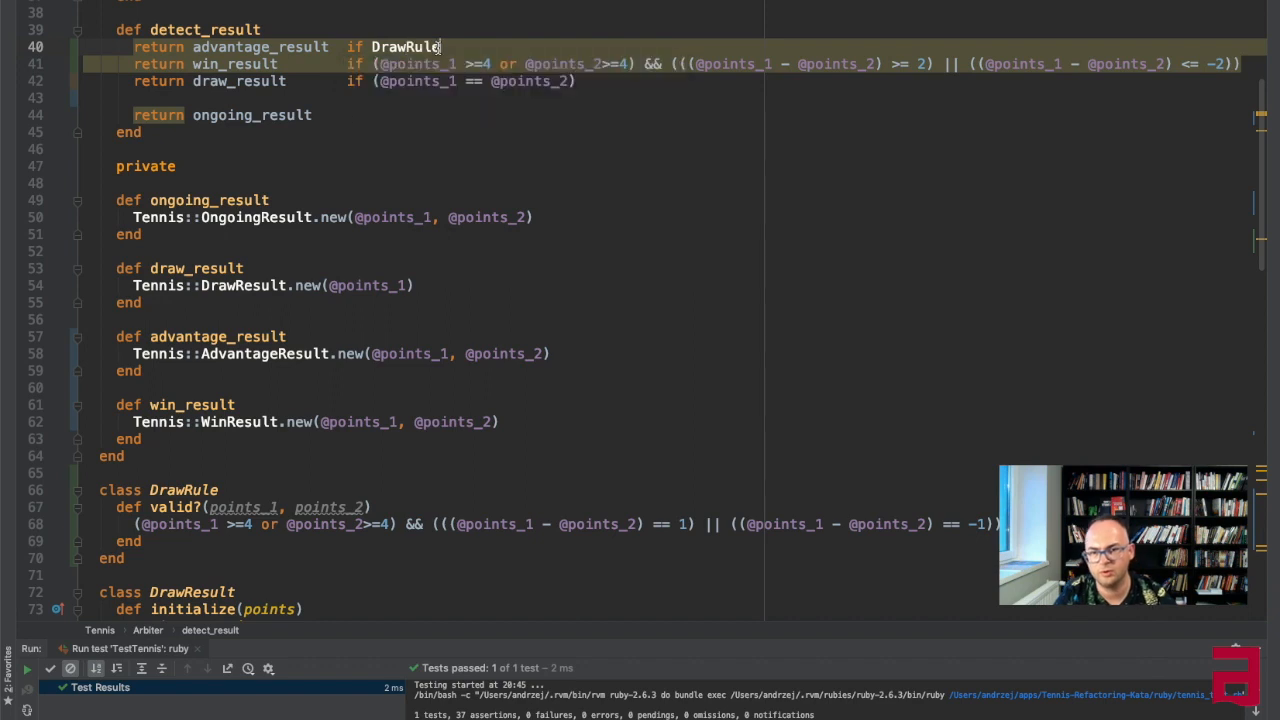
{"action": "type", "text": ".new.new"}
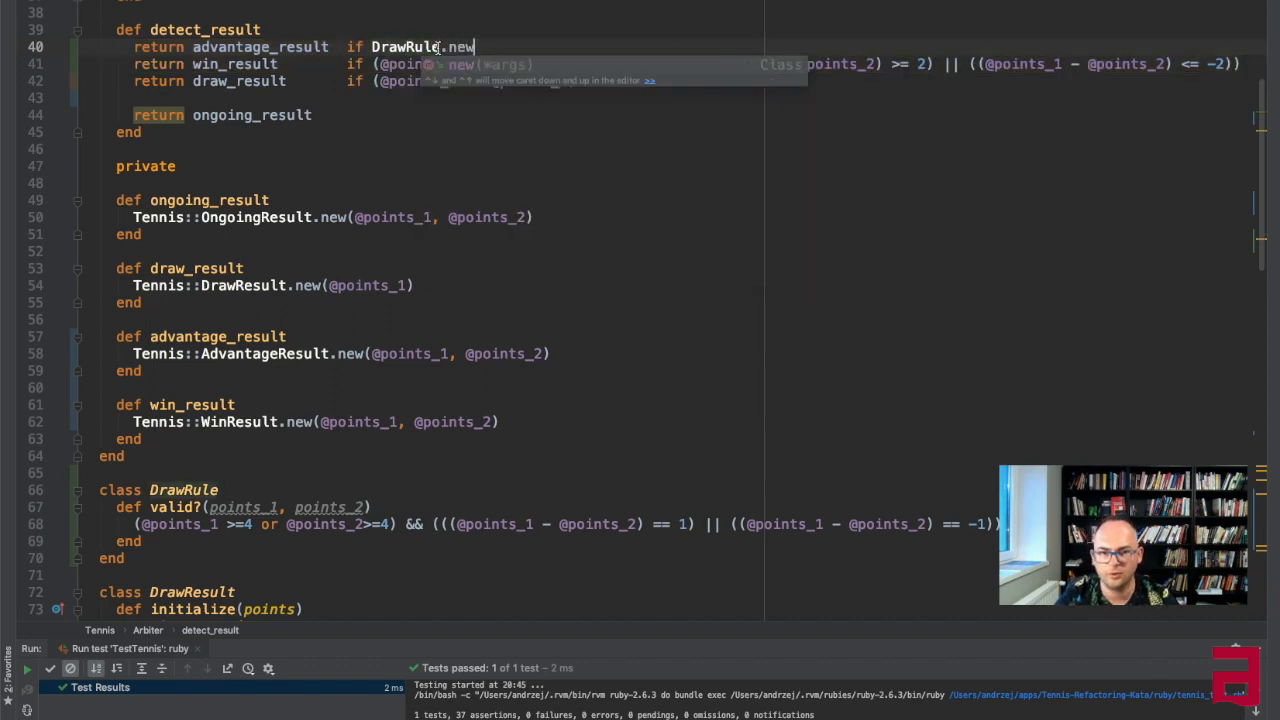
{"action": "type", "text": "("}
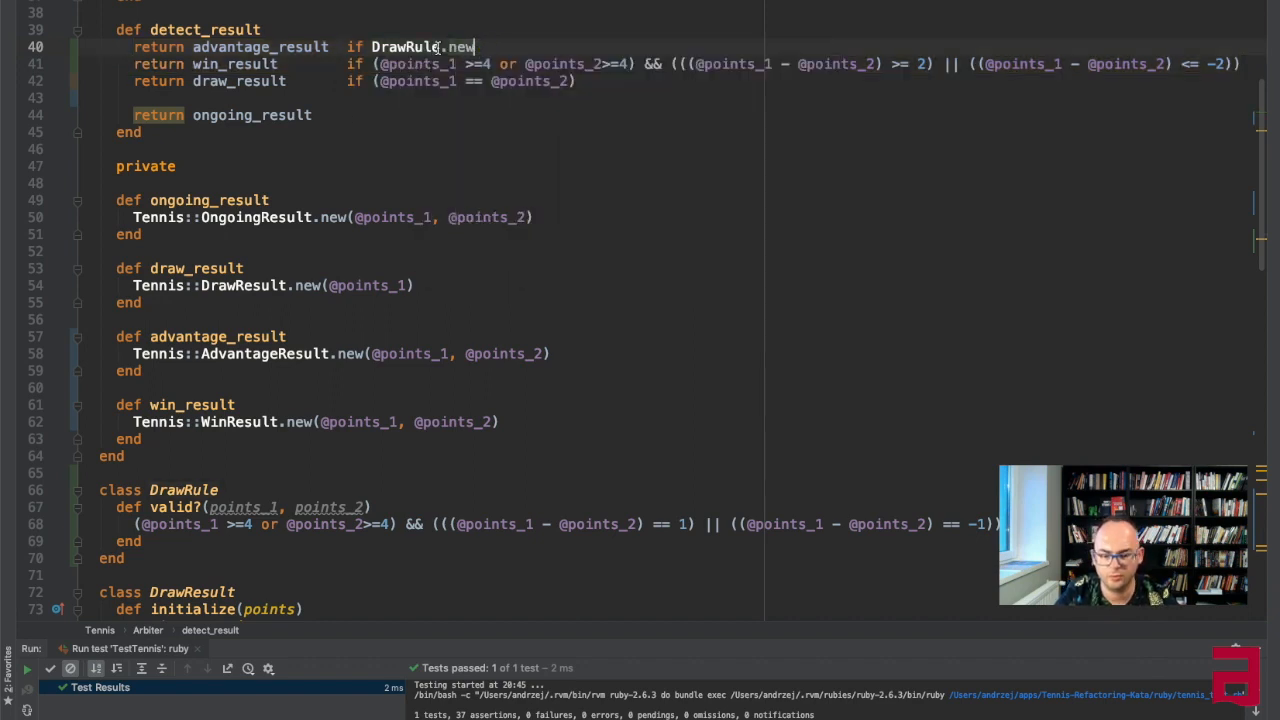
{"action": "type", "text": ".valid?("}
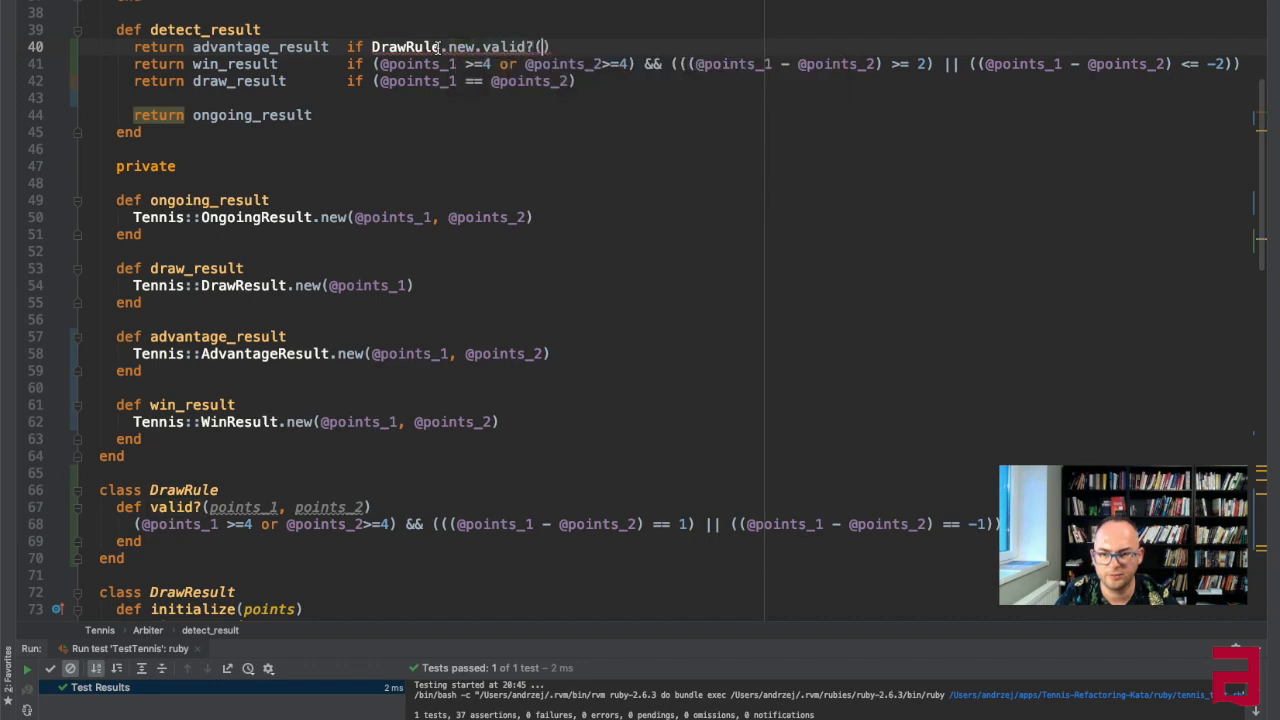
{"action": "type", "text": "@p"}
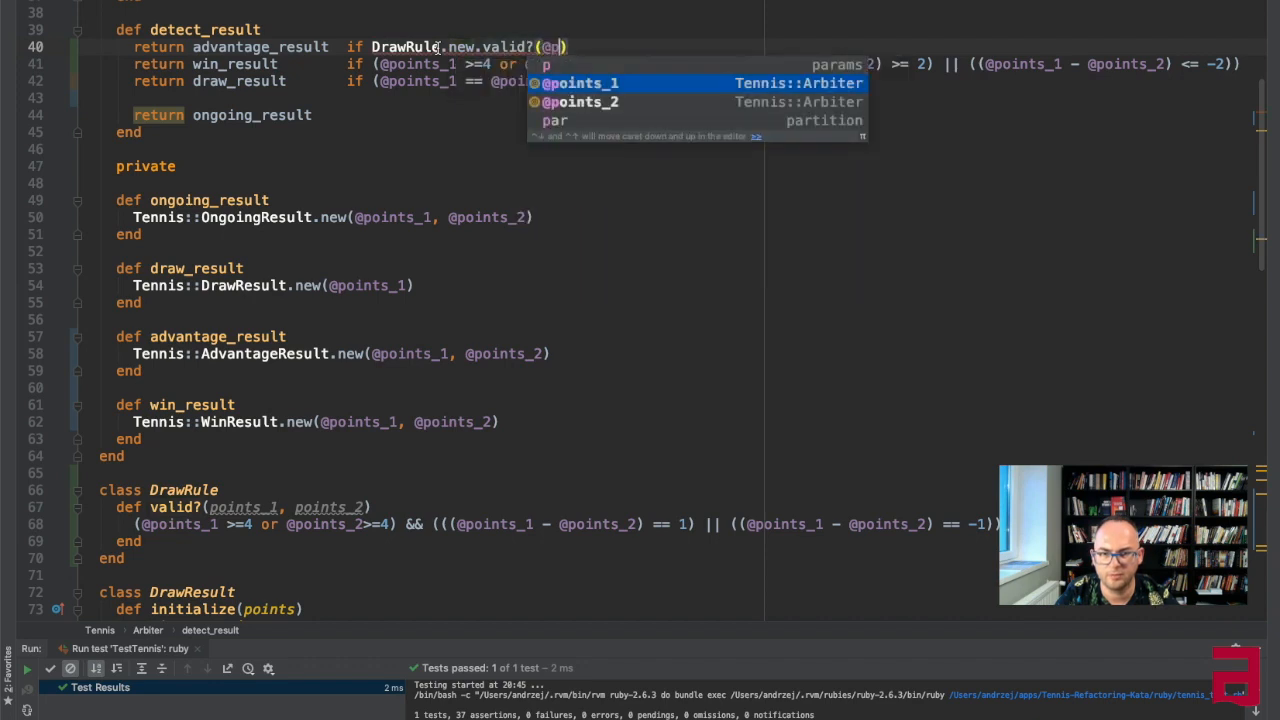
{"action": "key", "text": "Tab"}
{"action": "type", "text": "@p"}
{"action": "key", "text": "Down"}
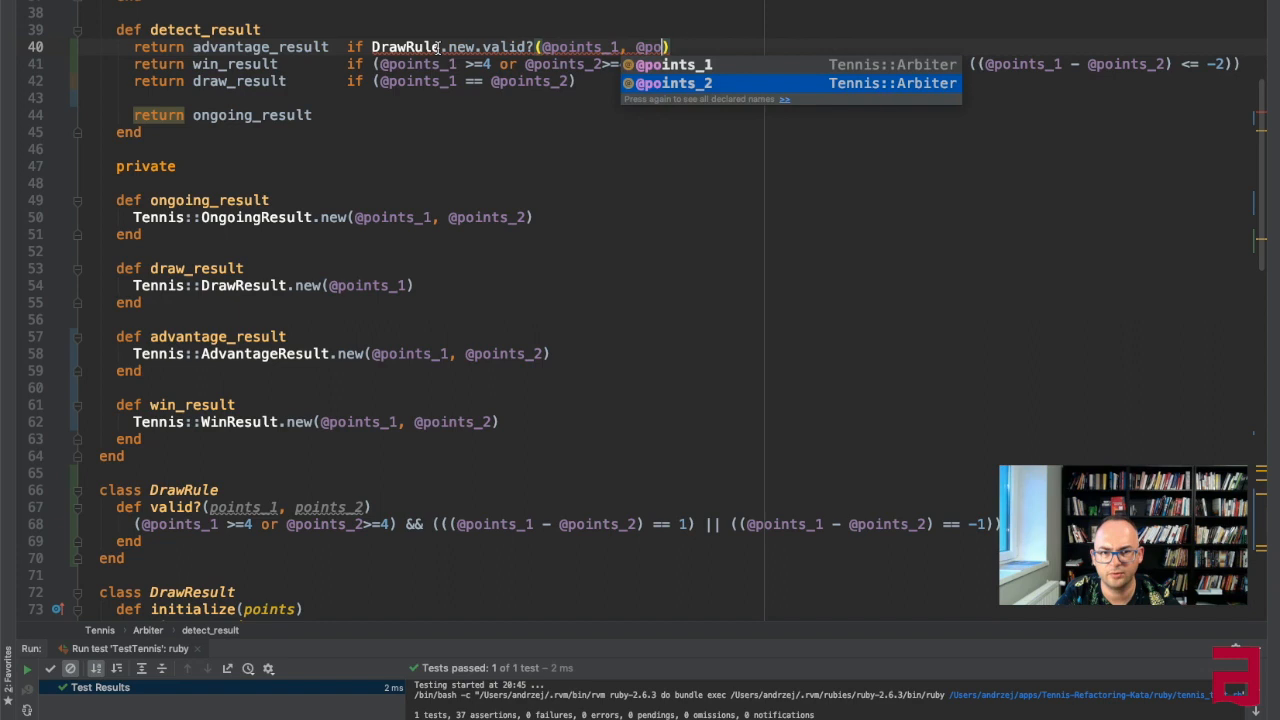
{"action": "key", "text": "Tab"}
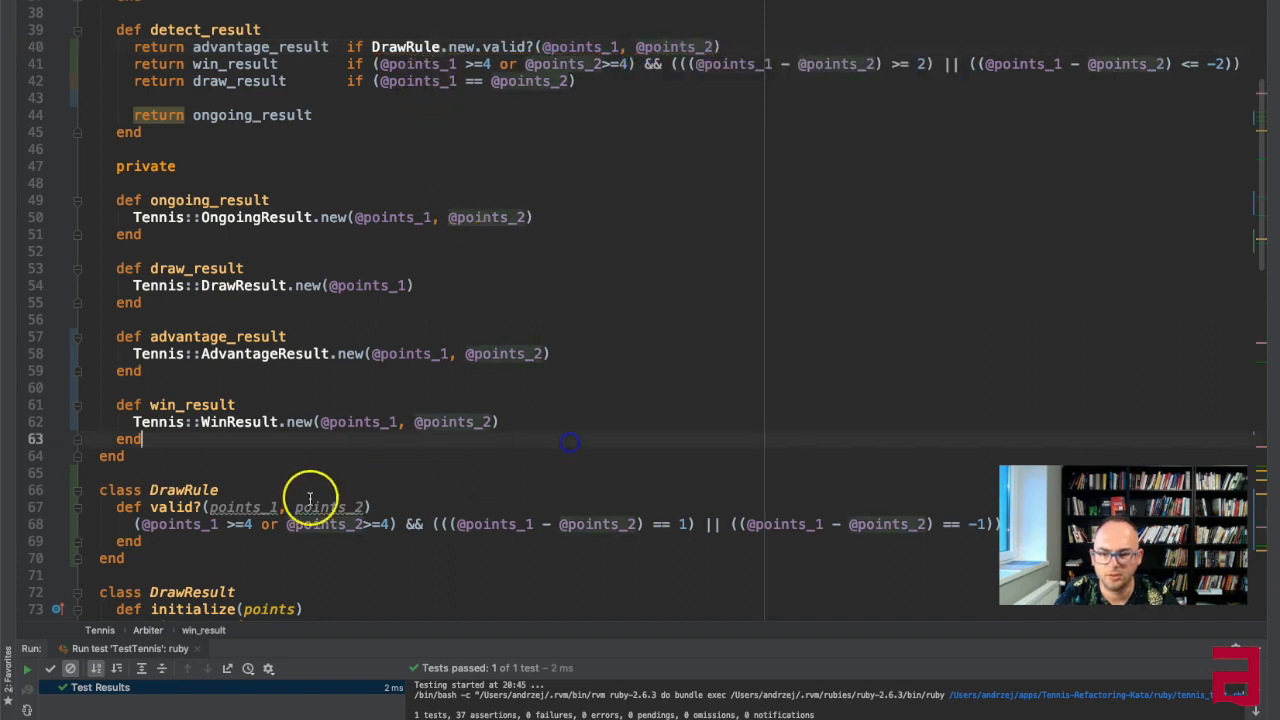
{"action": "double_click", "coordinate": [246, 507]}
{"action": "left_click", "coordinate": [148, 524]}
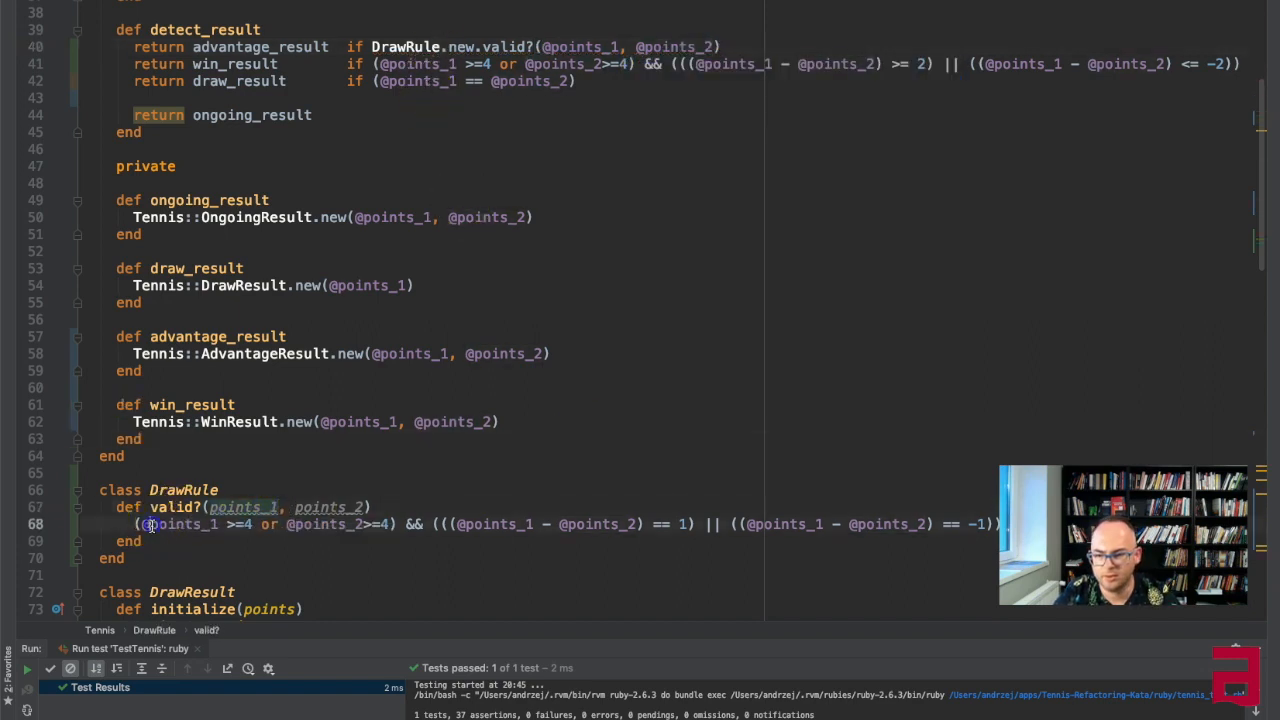
{"action": "left_click", "coordinate": [232, 490]}
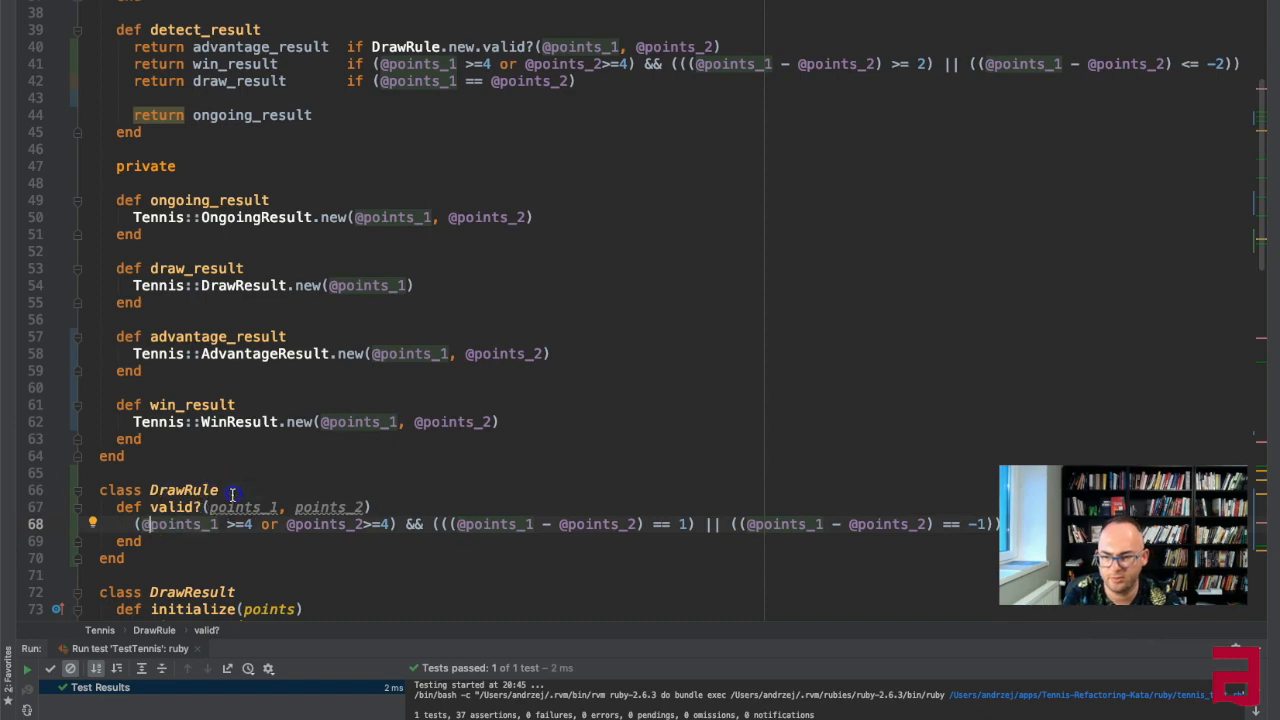
{"action": "scroll", "coordinate": [232, 490], "scroll_direction": "down", "scroll_amount": 12}
{"action": "scroll", "coordinate": [232, 490], "scroll_direction": "down", "scroll_amount": 6}
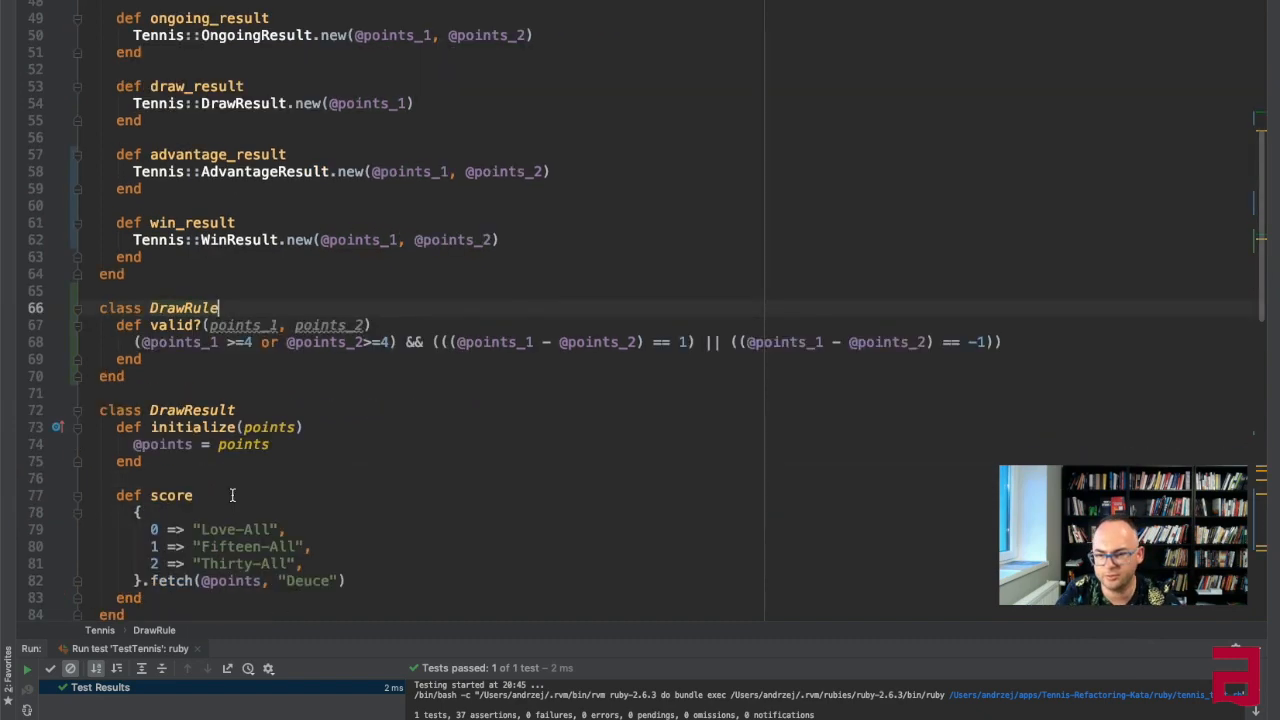
{"action": "scroll", "coordinate": [232, 490], "scroll_direction": "up", "scroll_amount": 3}
{"action": "scroll", "coordinate": [232, 490], "scroll_direction": "down", "scroll_amount": 8}
{"action": "scroll", "coordinate": [232, 493], "scroll_direction": "down", "scroll_amount": 3}
- Copy OngoingResult's initialize into DrawRule and drop the parameters from valid?
{"action": "left_click_drag", "start_coordinate": [150, 462], "coordinate": [278, 397]}
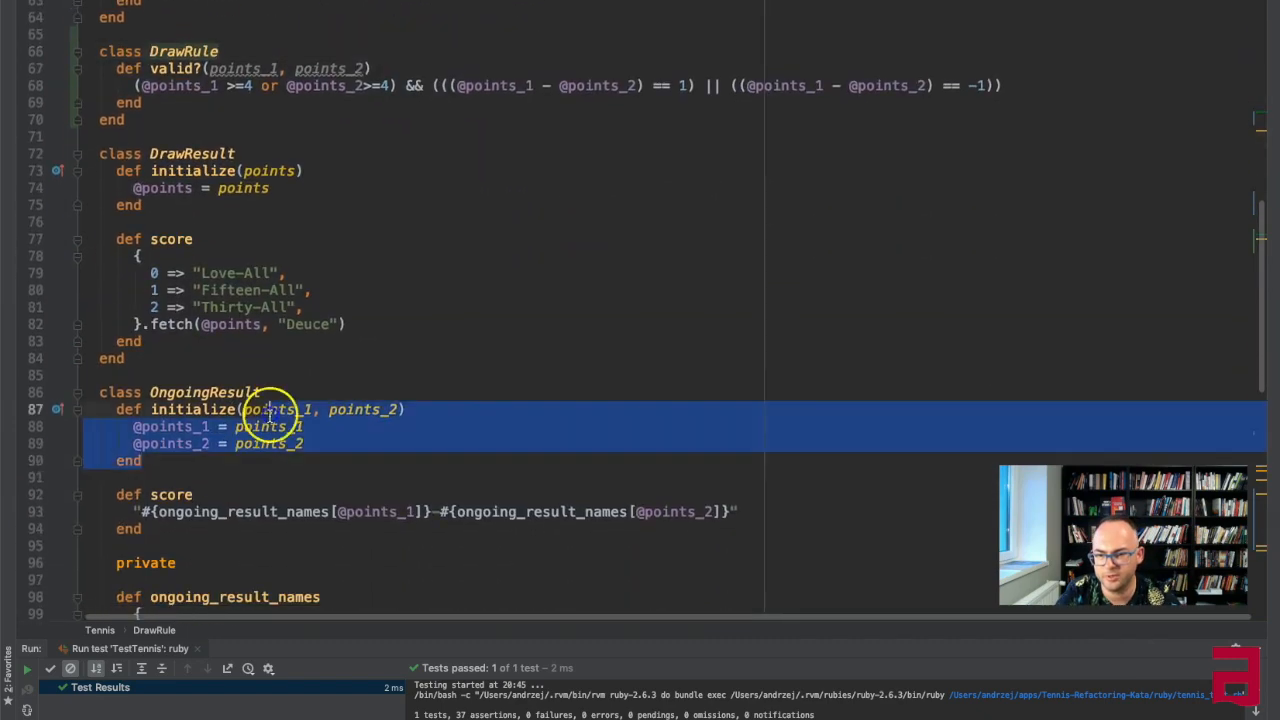
{"action": "scroll", "coordinate": [278, 397], "scroll_direction": "up", "scroll_amount": 10}
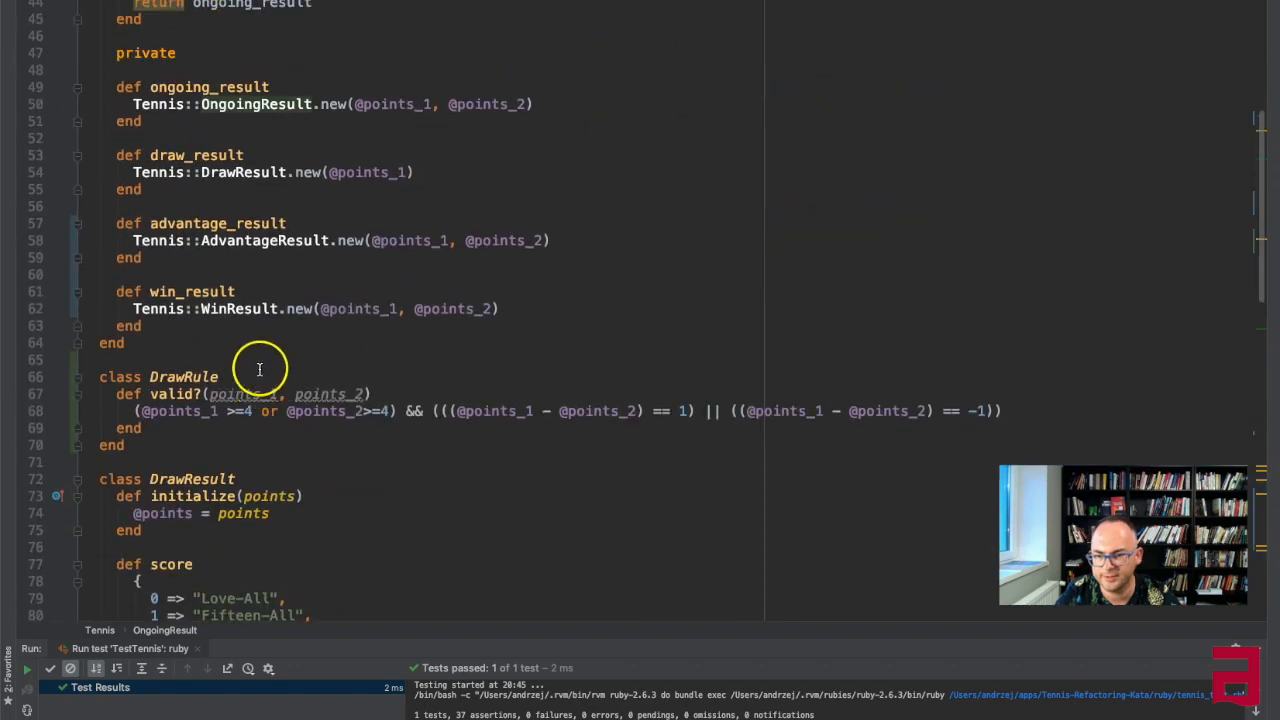
{"action": "left_click", "coordinate": [258, 377]}
{"action": "key", "text": "Return"}
{"action": "type", "text": "def initialize(points_1, points_2)   @points_1 = points_1   @points_2 = points_2 end"}
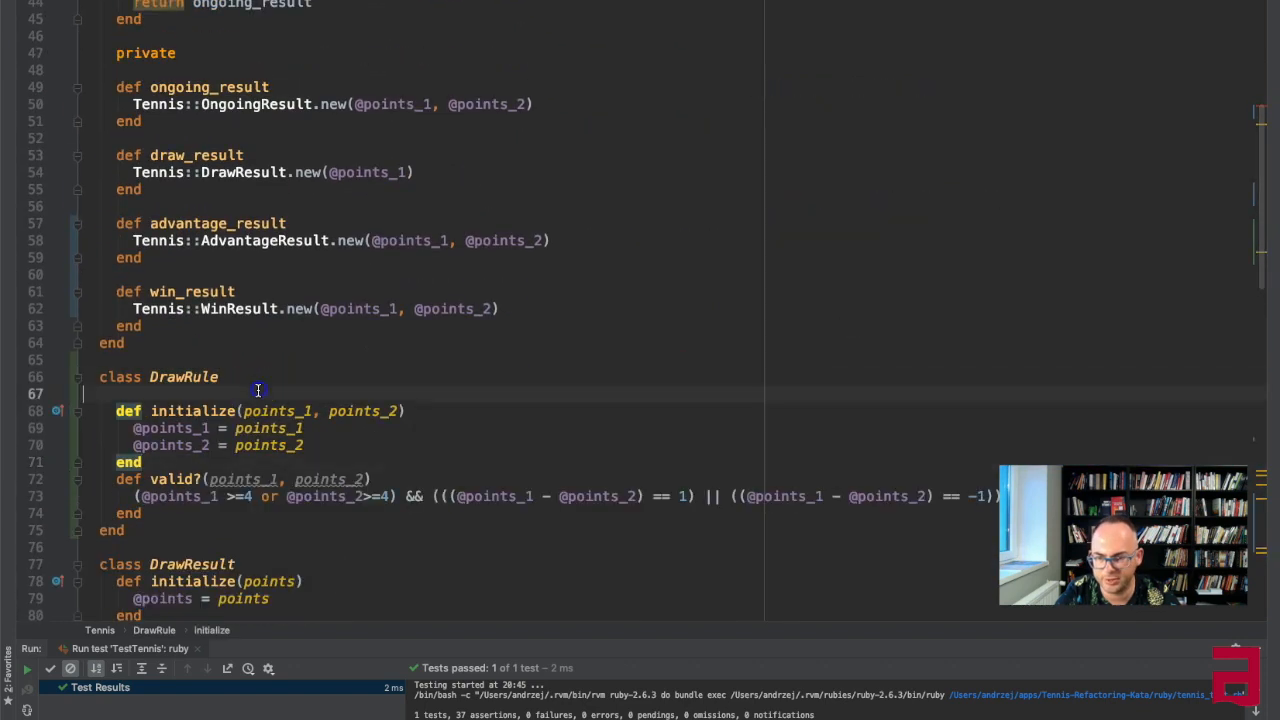
{"action": "key", "text": "BackSpace"}
{"action": "left_click", "coordinate": [142, 445]}
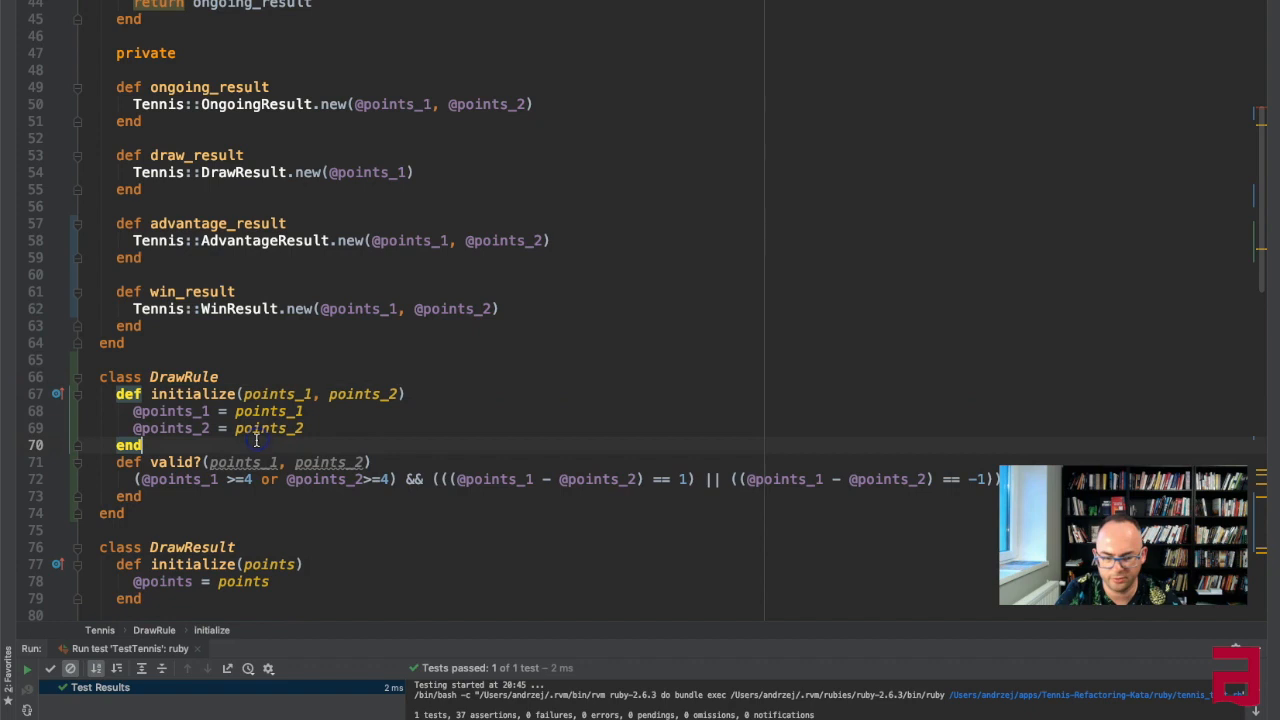
{"action": "key", "text": "Return"}
{"action": "left_click_drag", "start_coordinate": [207, 479], "coordinate": [378, 479]}
{"action": "key", "text": "BackSpace"}
{"action": "scroll", "coordinate": [500, 435], "scroll_direction": "up", "scroll_amount": 3}
{"action": "scroll", "coordinate": [500, 435], "scroll_direction": "up", "scroll_amount": 3}
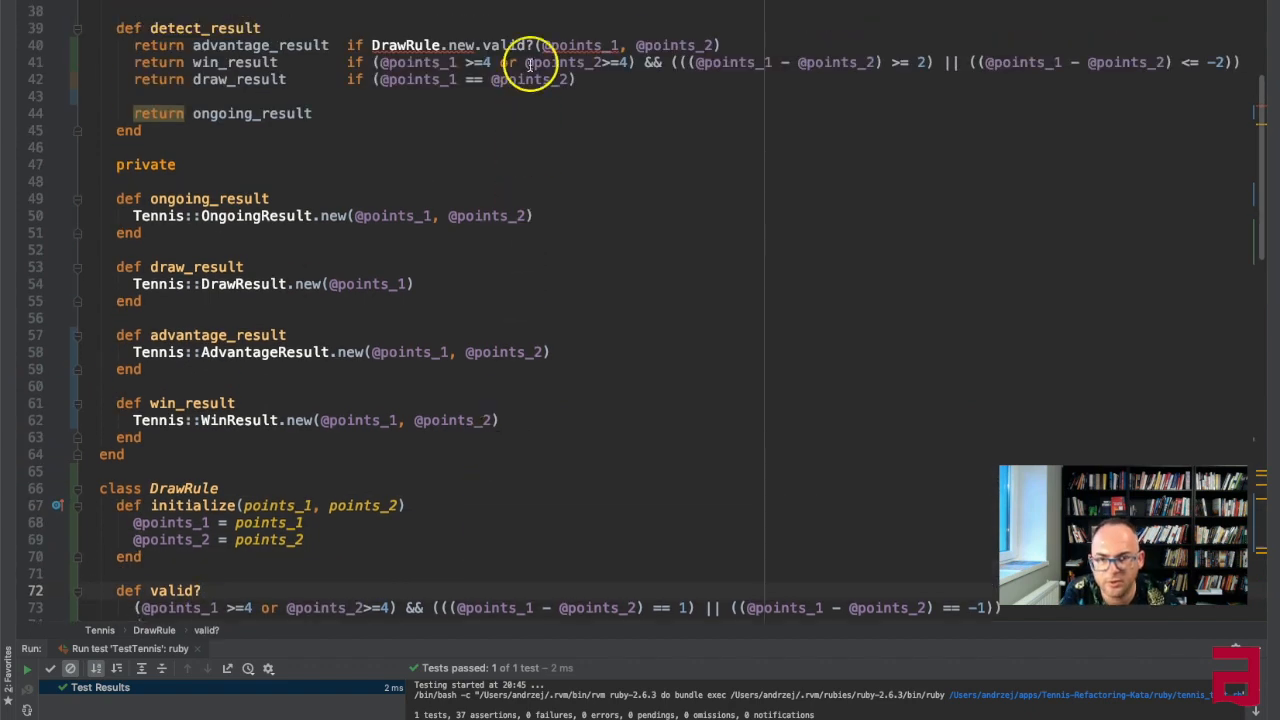
{"action": "left_click_drag", "start_coordinate": [543, 45], "coordinate": [721, 45]}
{"action": "key", "text": "ctrl+c"}
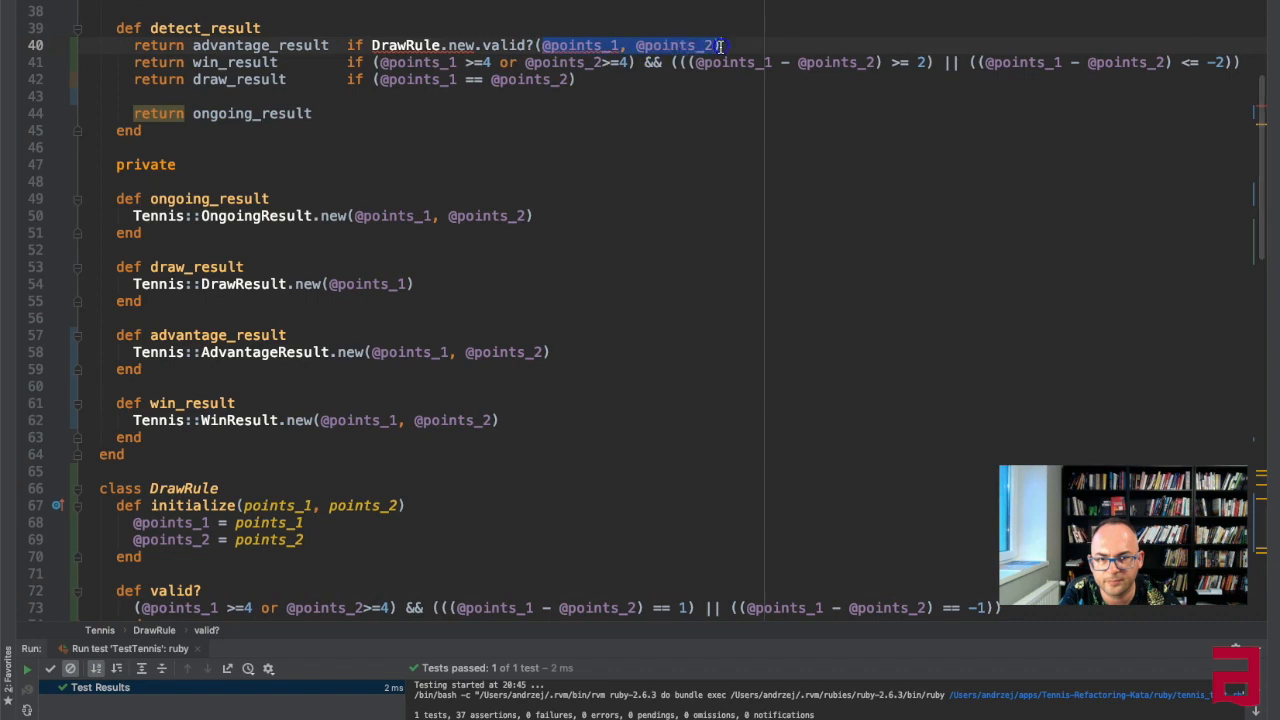
{"action": "key", "text": "BackSpace"}
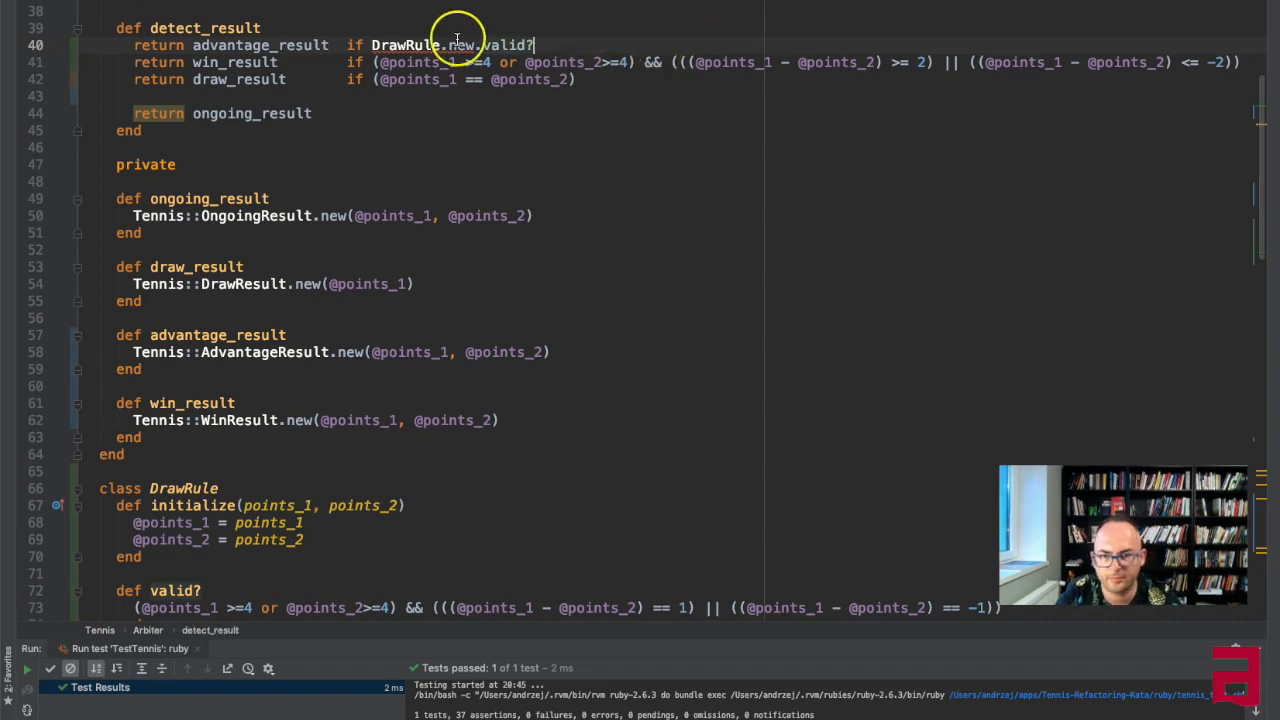
{"action": "key", "text": "ctrl+v"}
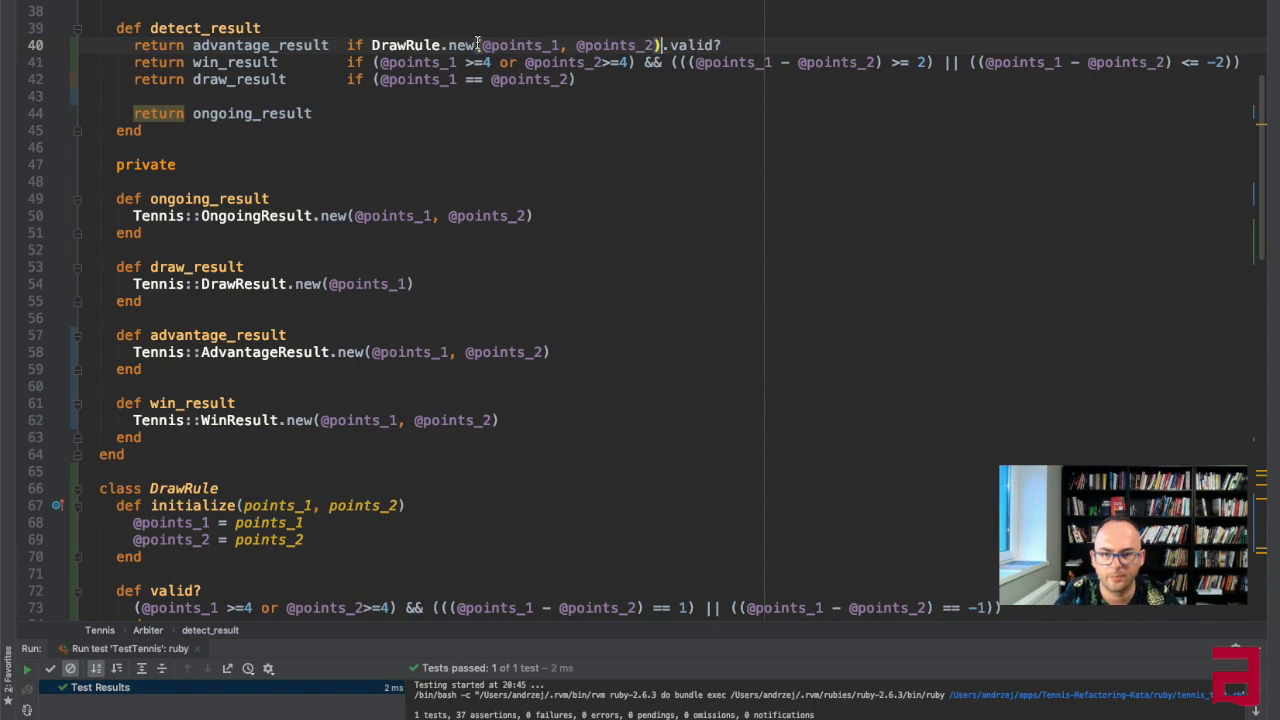
{"action": "key", "text": "shift+F10"}
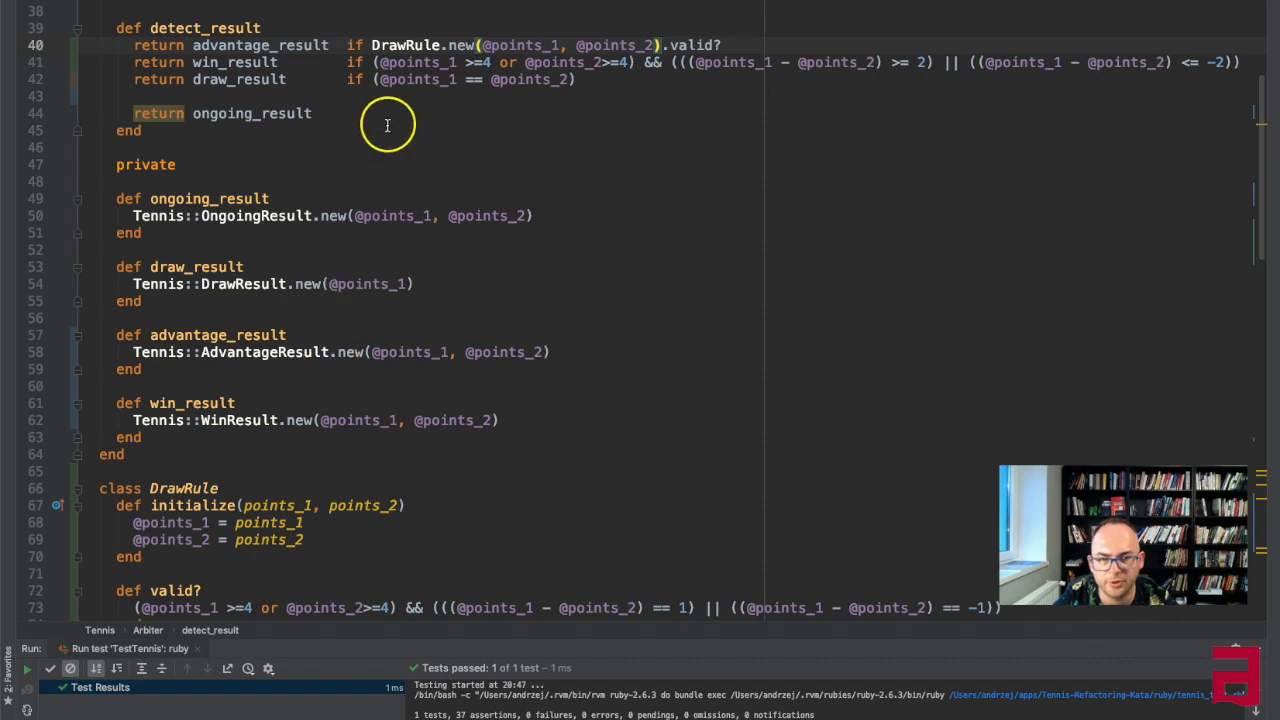
{"action": "scroll", "coordinate": [340, 300], "scroll_direction": "down", "scroll_amount": 3}
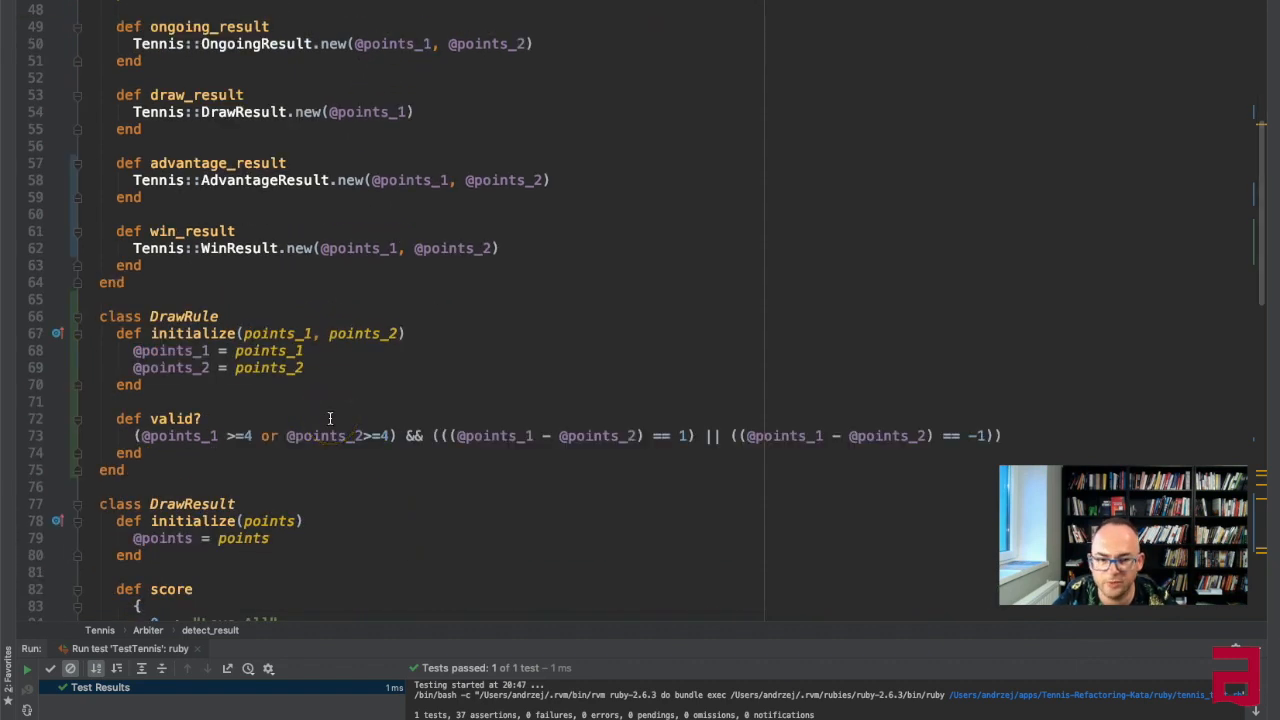
- Experiment with splitting DrawRule's valid? condition at || then join it back onto one line
{"action": "left_click", "coordinate": [704, 436]}
{"action": "key", "text": "Return"}
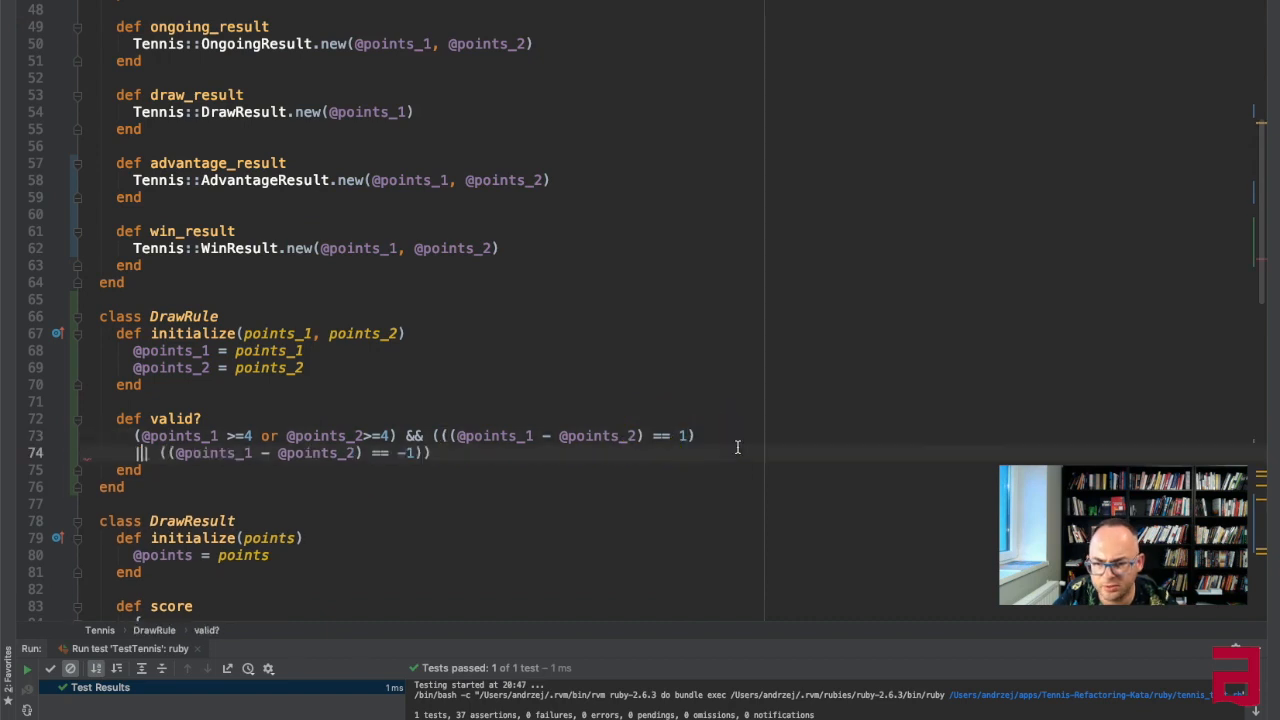
{"action": "key", "text": "Return"}
{"action": "key", "text": "Up"}
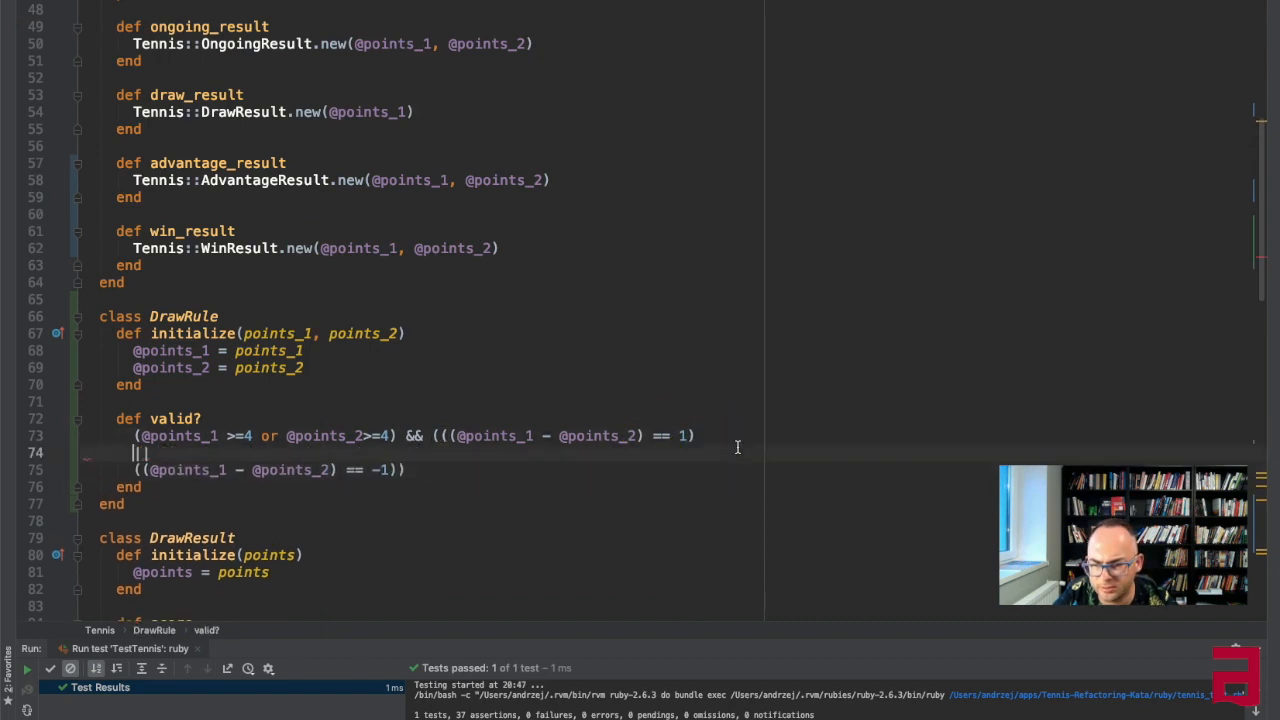
{"action": "key", "text": "BackSpace"}
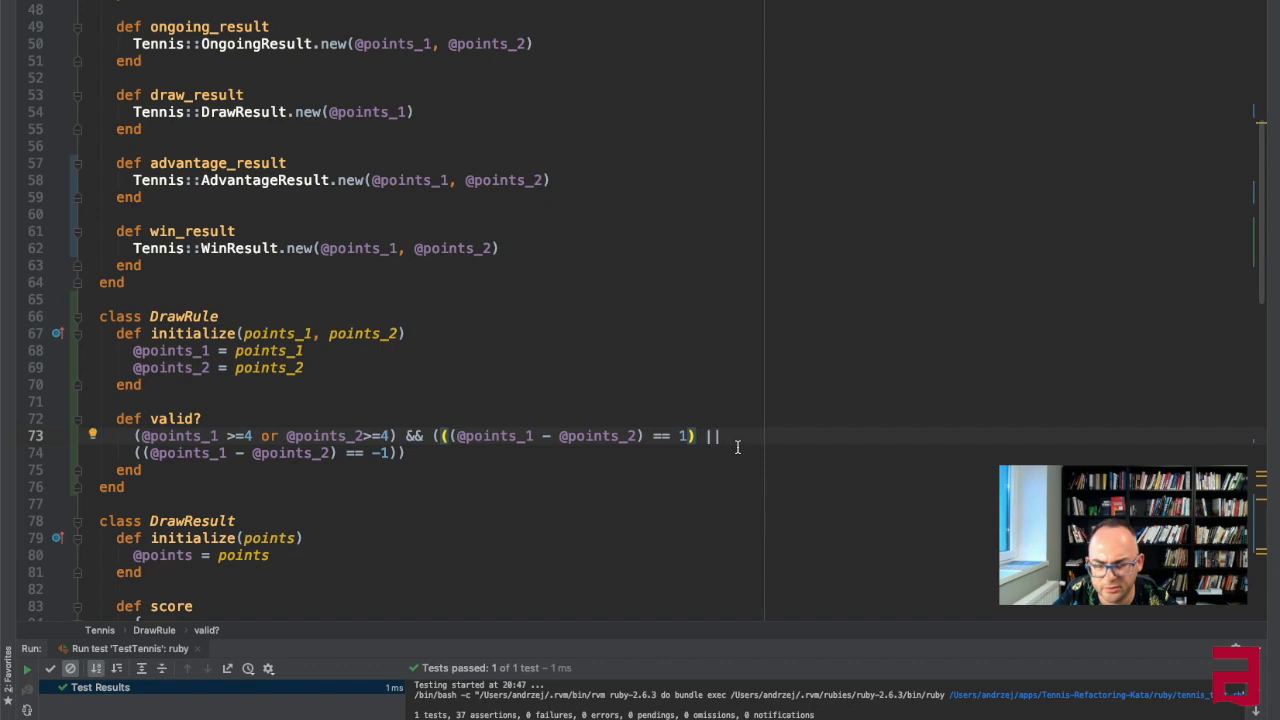
{"action": "key", "text": "Return"}
{"action": "key", "text": "ctrl+shift+j"}
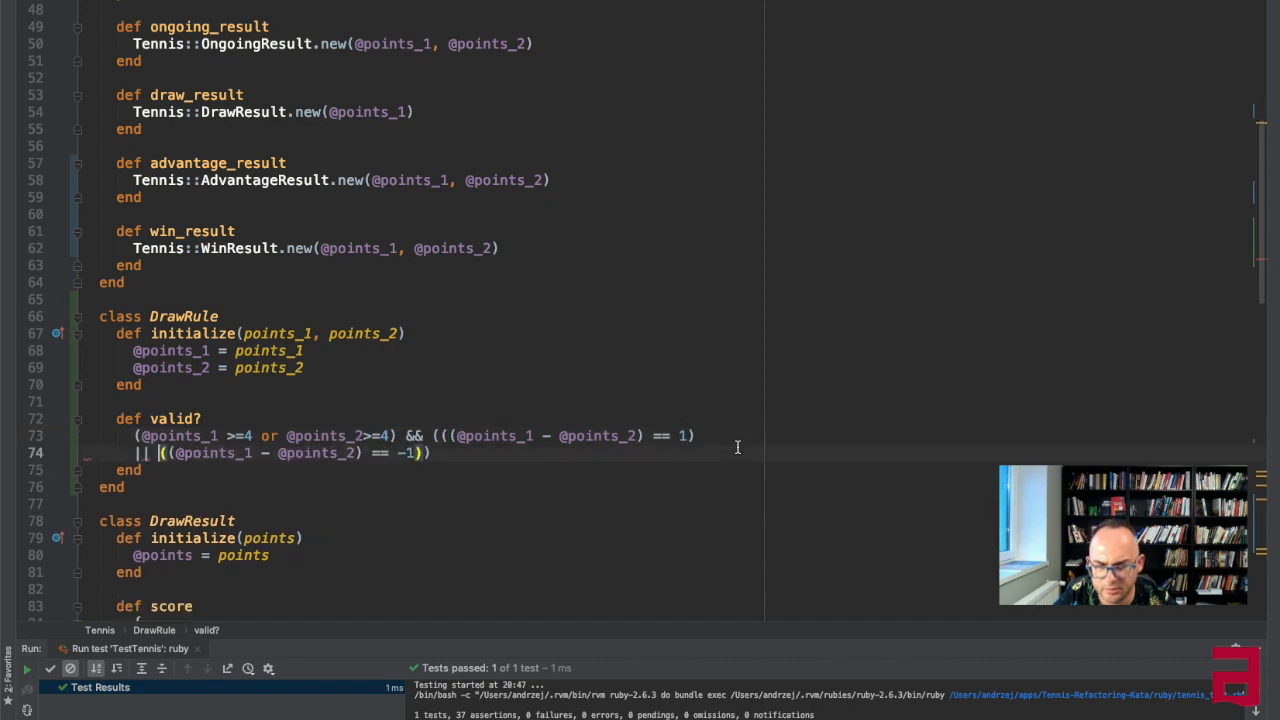
{"action": "key", "text": "BackSpace"}
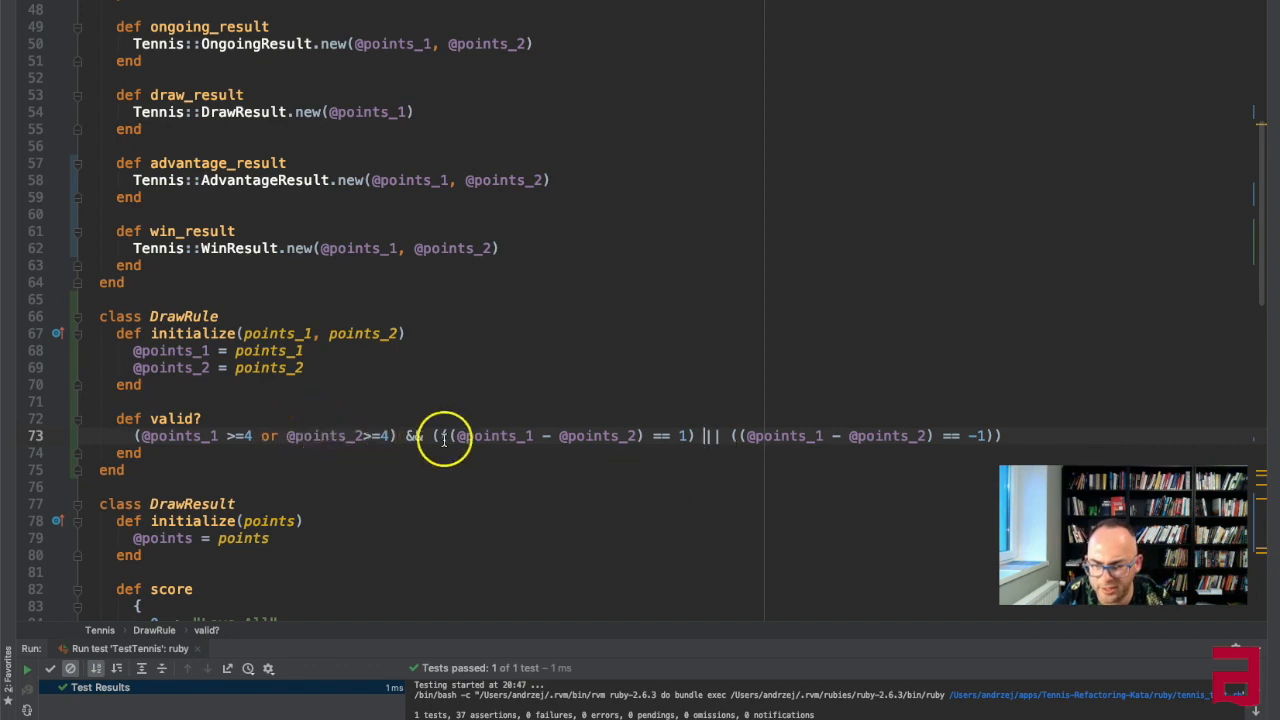
{"action": "left_click_drag", "start_coordinate": [398, 435], "coordinate": [143, 436]}
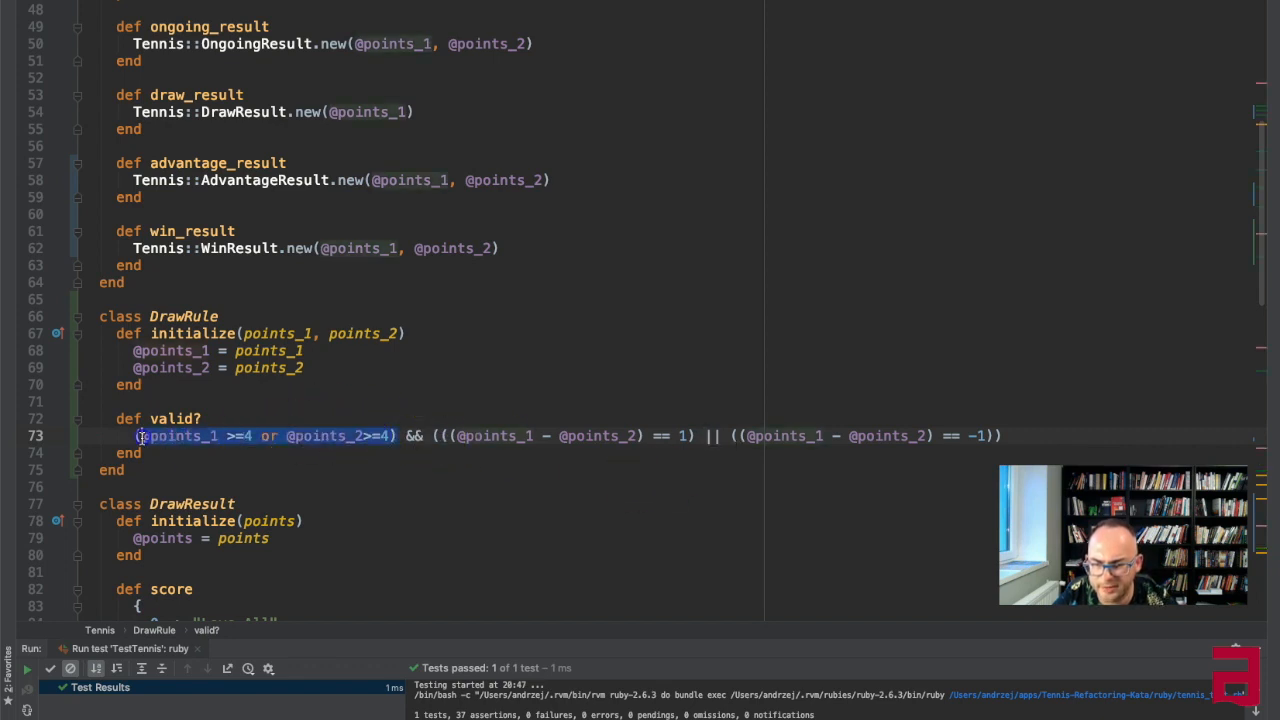
{"action": "left_click", "coordinate": [166, 474]}
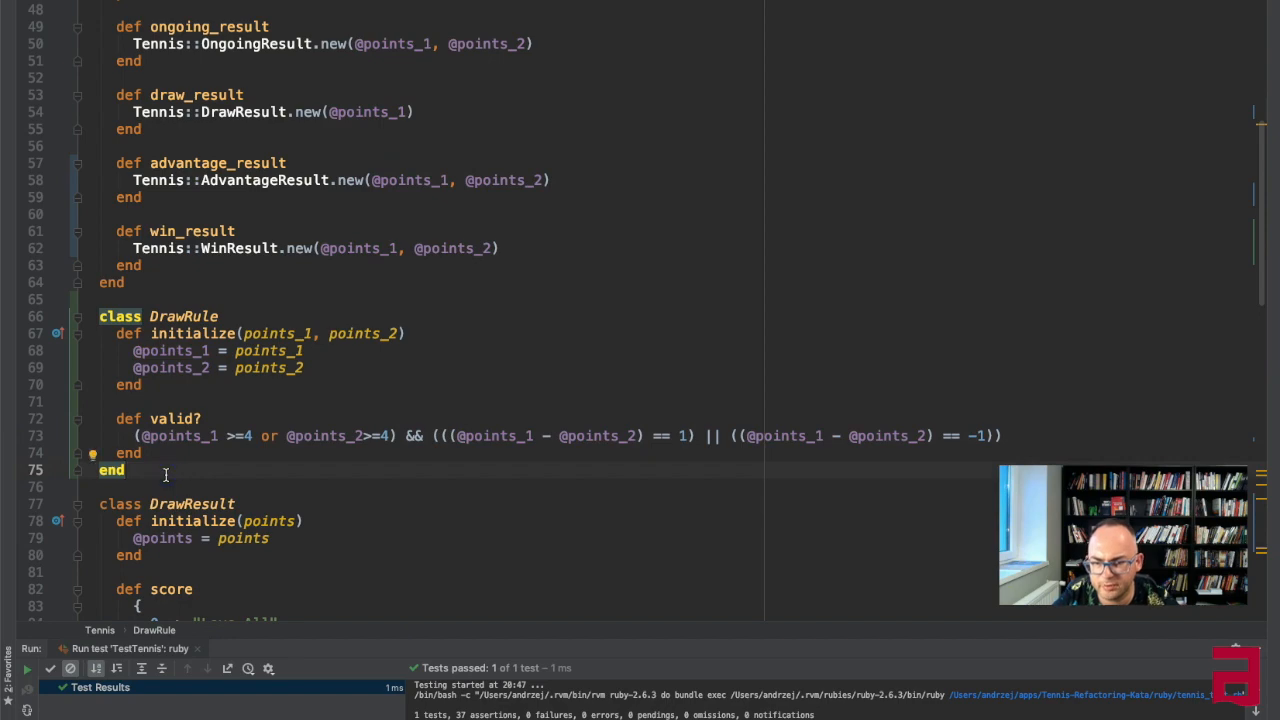
{"action": "scroll", "coordinate": [180, 470], "scroll_direction": "up", "scroll_amount": 10}
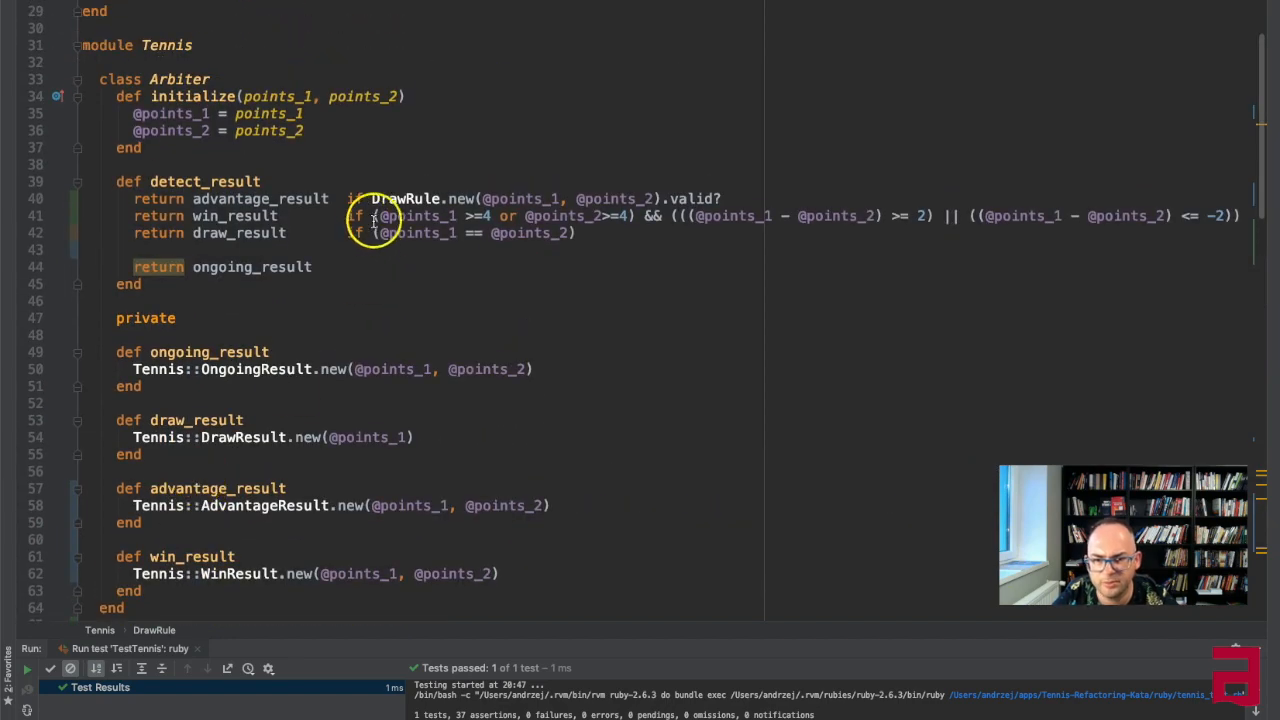
{"action": "scroll", "coordinate": [336, 306], "scroll_direction": "down", "scroll_amount": 3}
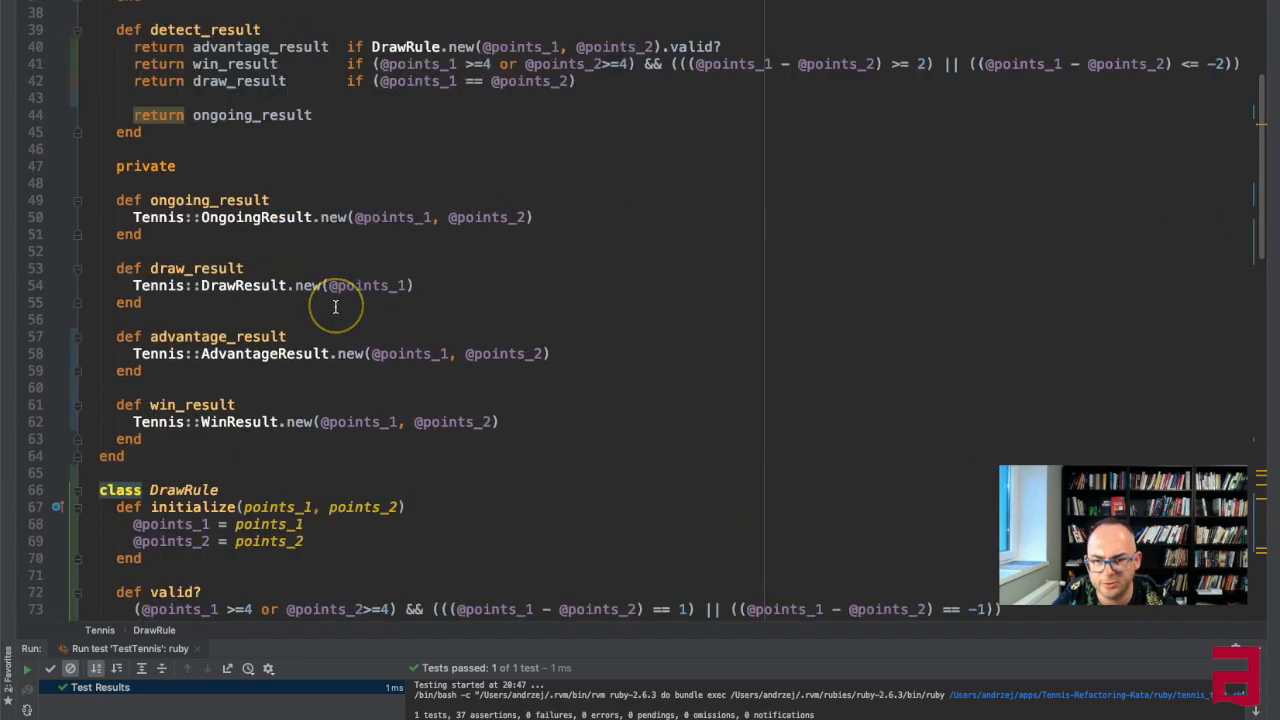
{"action": "scroll", "coordinate": [336, 306], "scroll_direction": "down", "scroll_amount": 5}
- Create a WinRule class below DrawRule and paste in a copy of DrawRule's initialize method
{"action": "key", "text": "Return"}
{"action": "key", "text": "Return"}
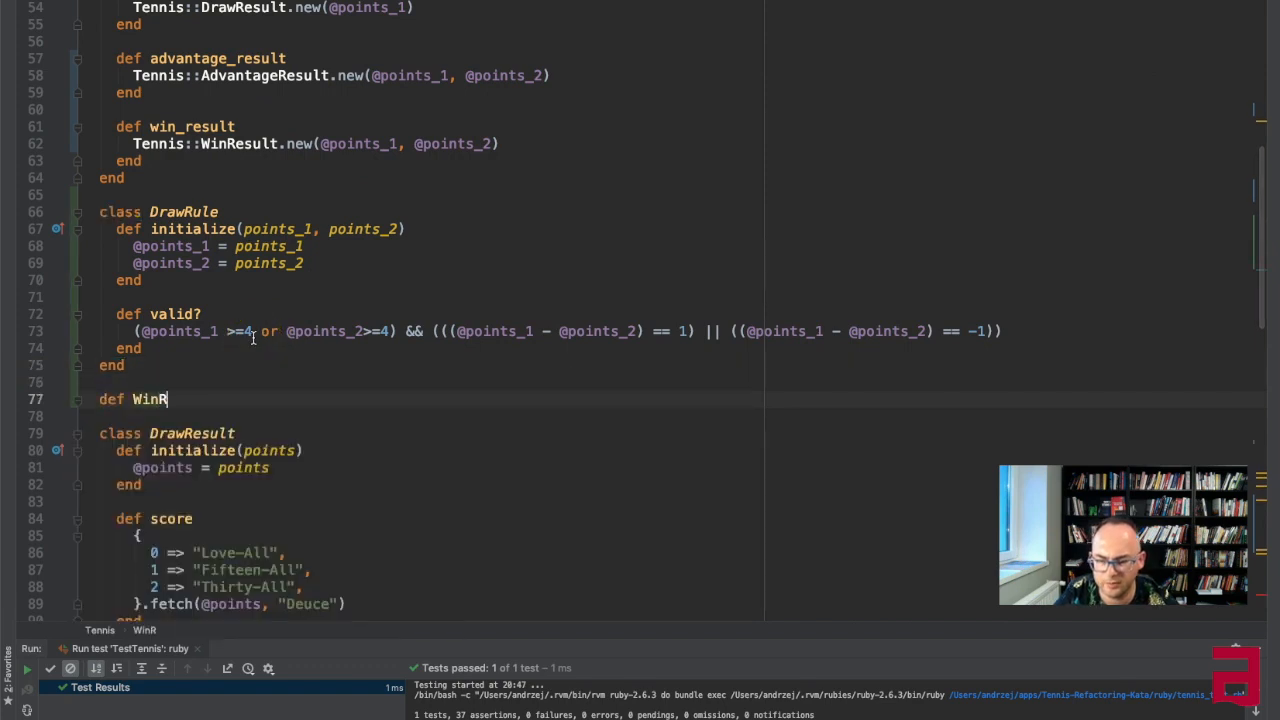
{"action": "type", "text": "la"}
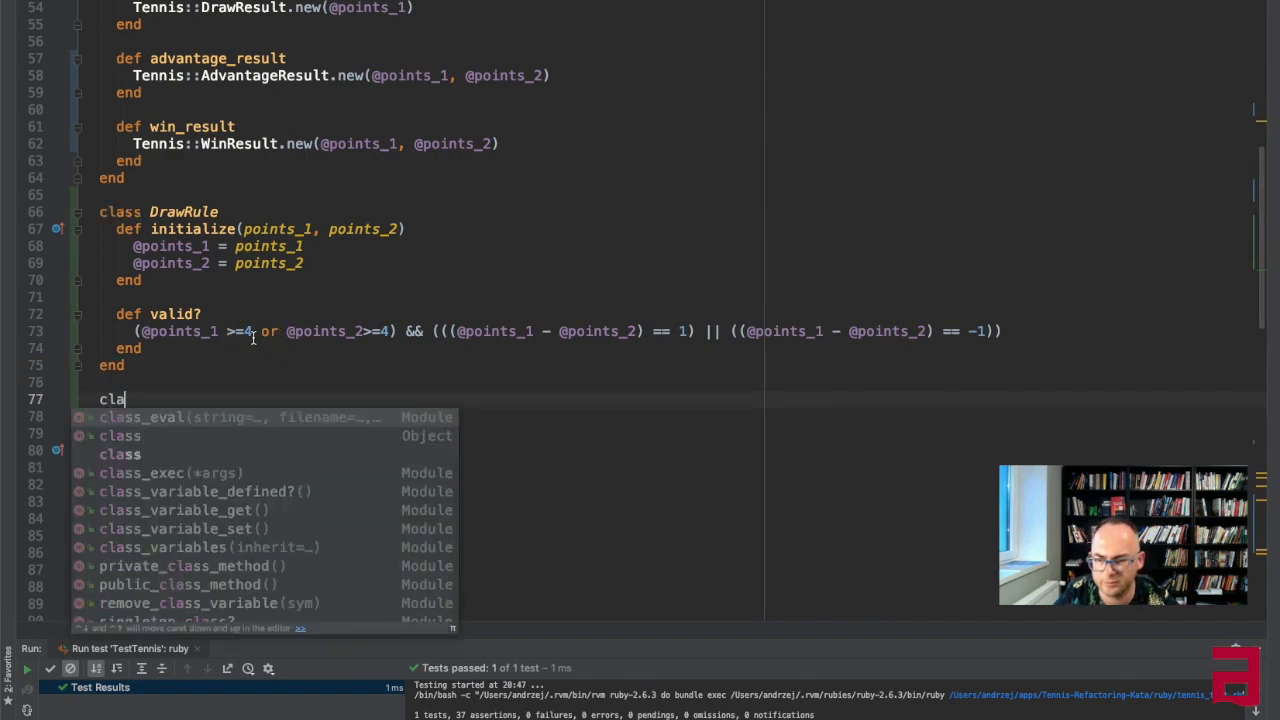
{"action": "type", "text": "ss WinRu"}
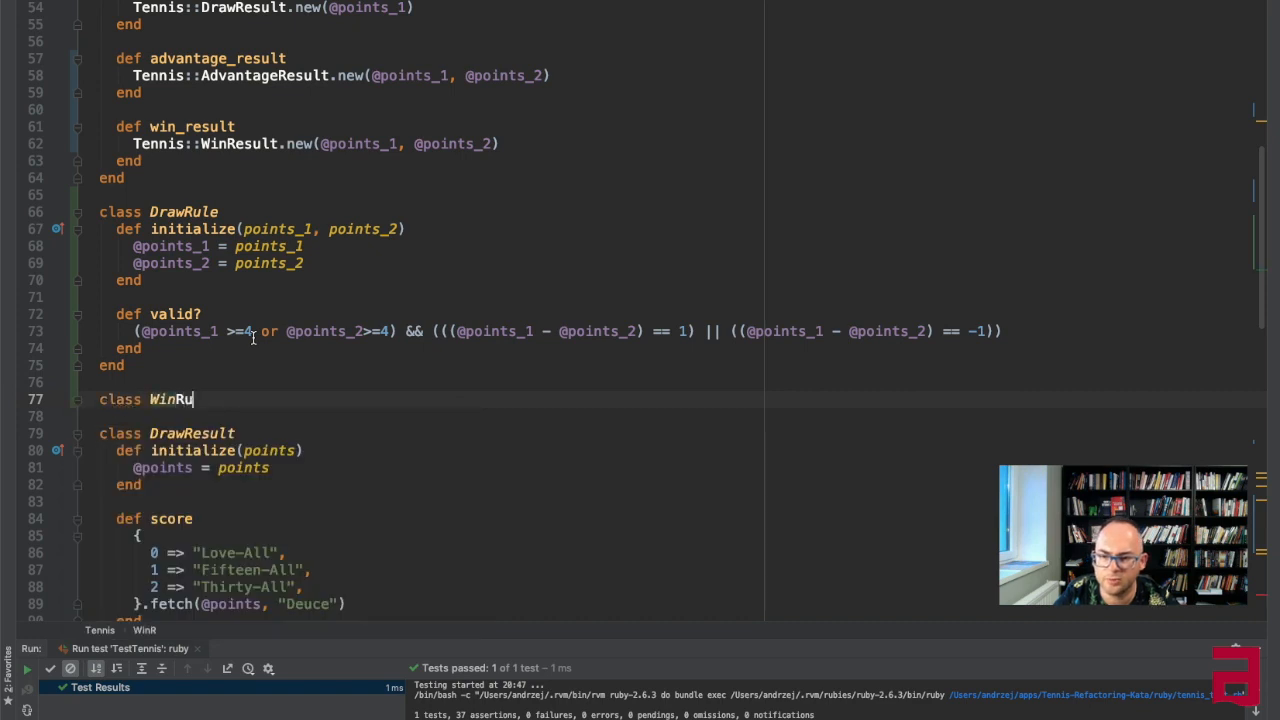
{"action": "type", "text": "le"}
{"action": "key", "text": "Return"}
{"action": "type", "text": "def"}
{"action": "key", "text": "BackSpace"}
{"action": "key", "text": "BackSpace"}
{"action": "key", "text": "BackSpace"}
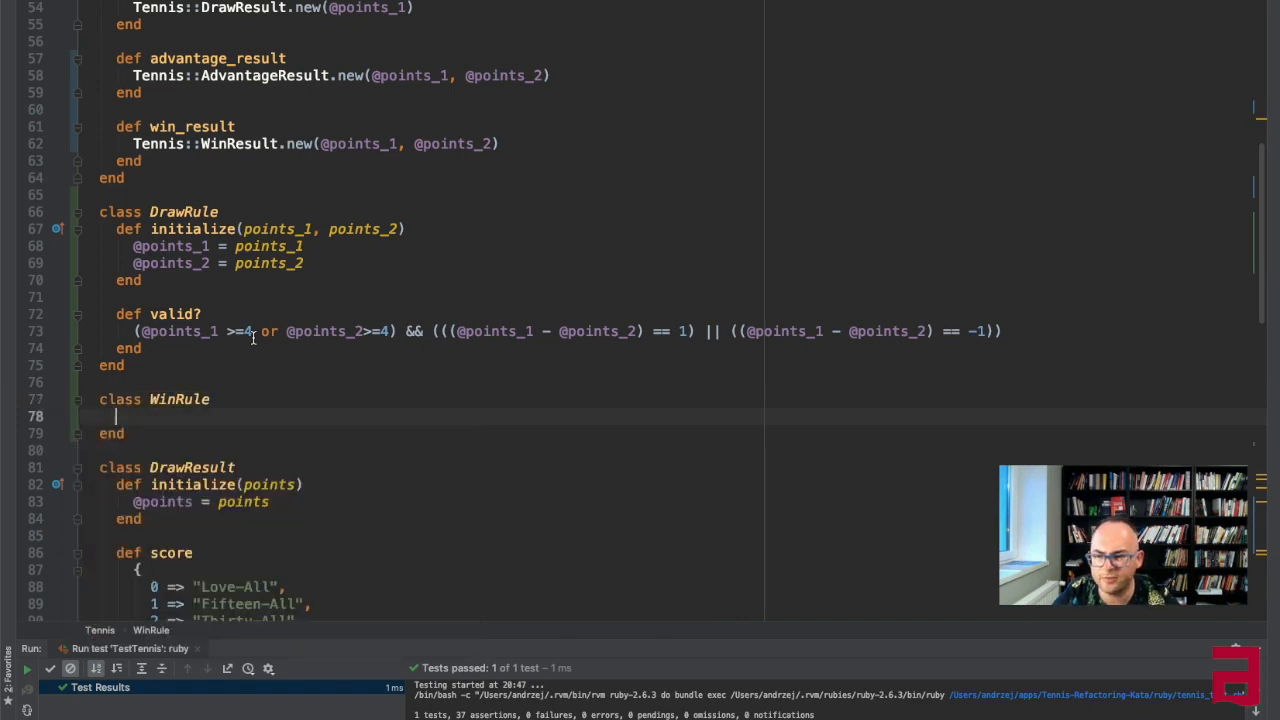
{"action": "left_click_drag", "start_coordinate": [279, 280], "coordinate": [270, 213]}
{"action": "key", "text": "ctrl+c"}
{"action": "left_click", "coordinate": [148, 414]}
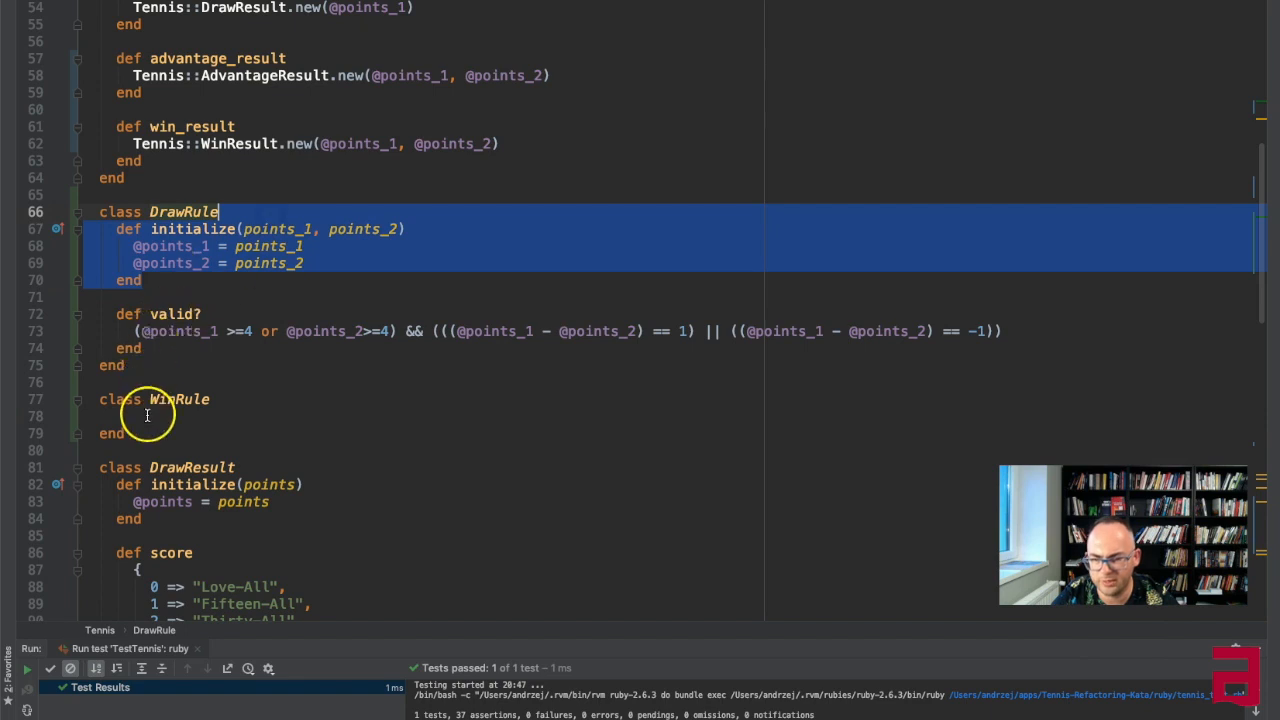
{"action": "key", "text": "ctrl+v"}
{"action": "key", "text": "BackSpace"}
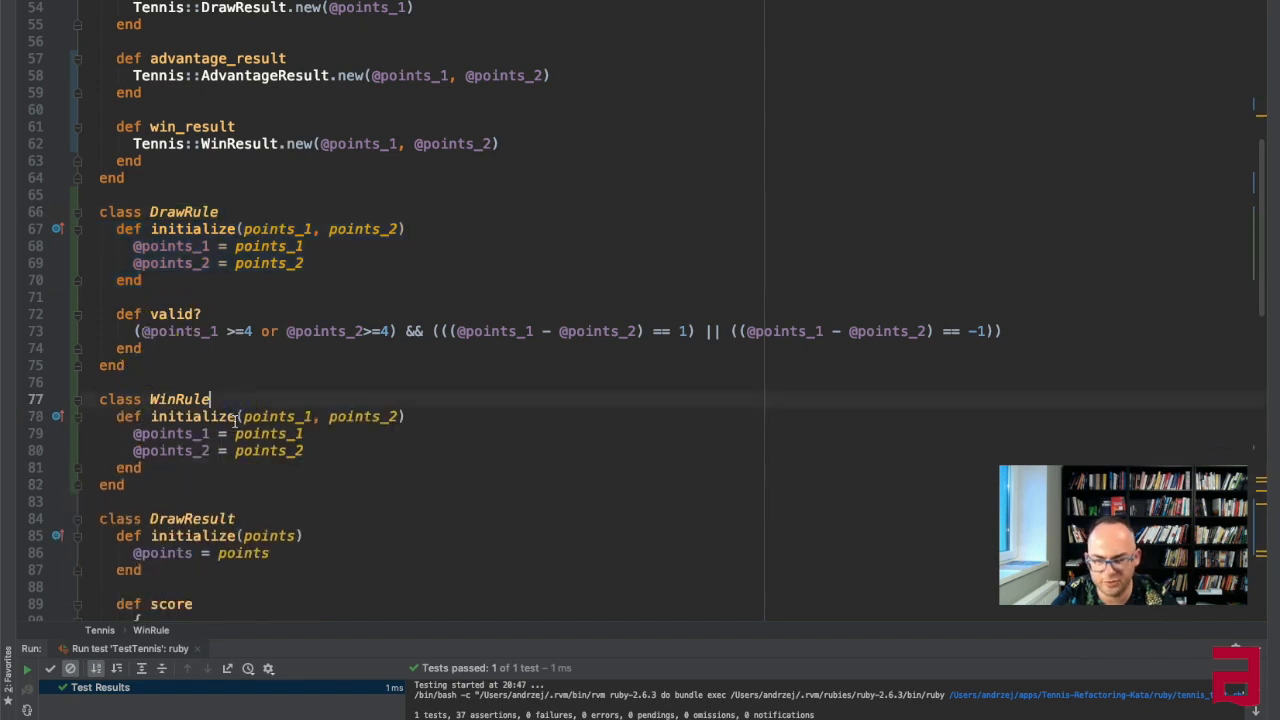
- Paste a copy of DrawRule's valid? method into WinRule after initialize
{"action": "left_click", "coordinate": [216, 467]}
{"action": "key", "text": "Return"}
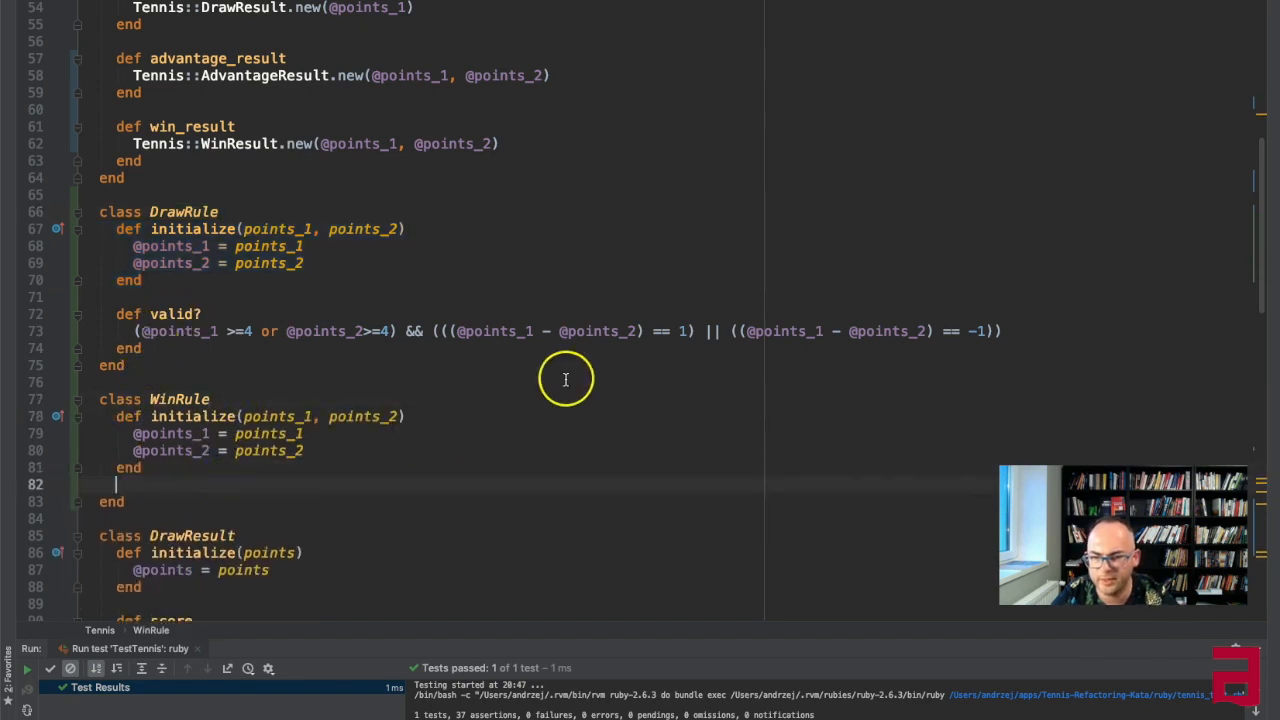
{"action": "scroll", "coordinate": [340, 345], "scroll_direction": "up", "scroll_amount": 1}
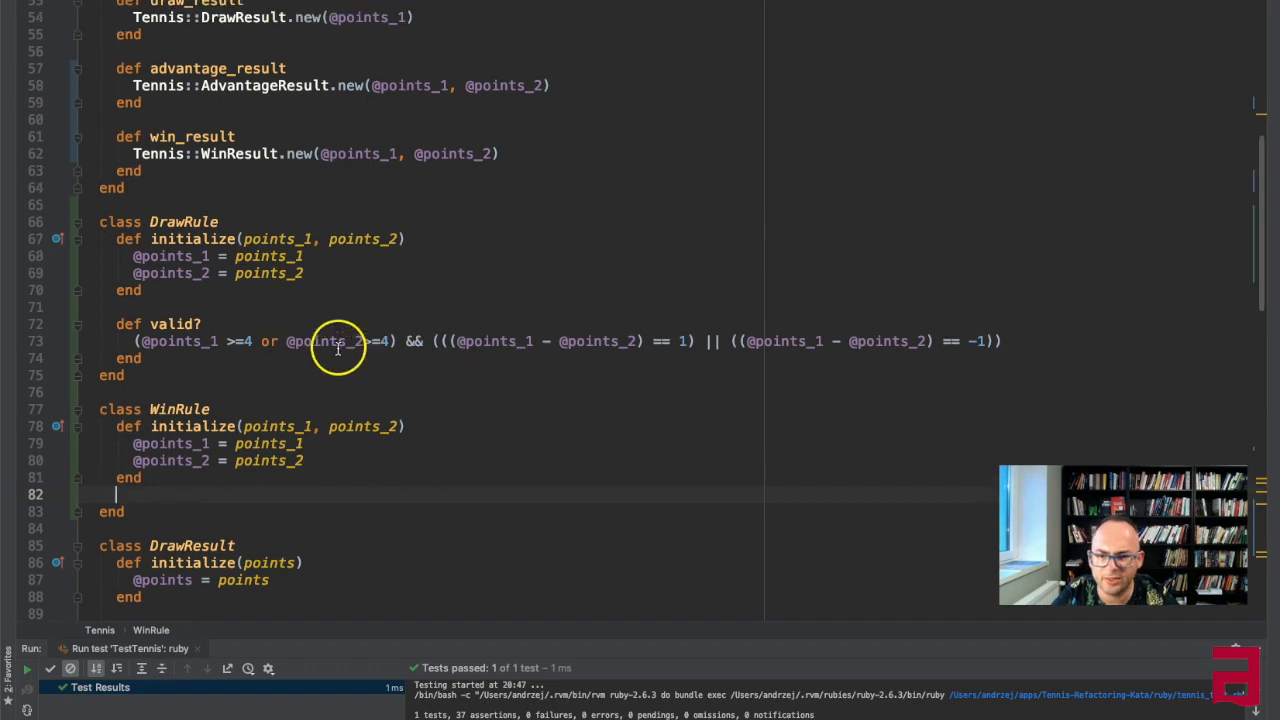
{"action": "left_click_drag", "start_coordinate": [143, 388], "coordinate": [145, 343]}
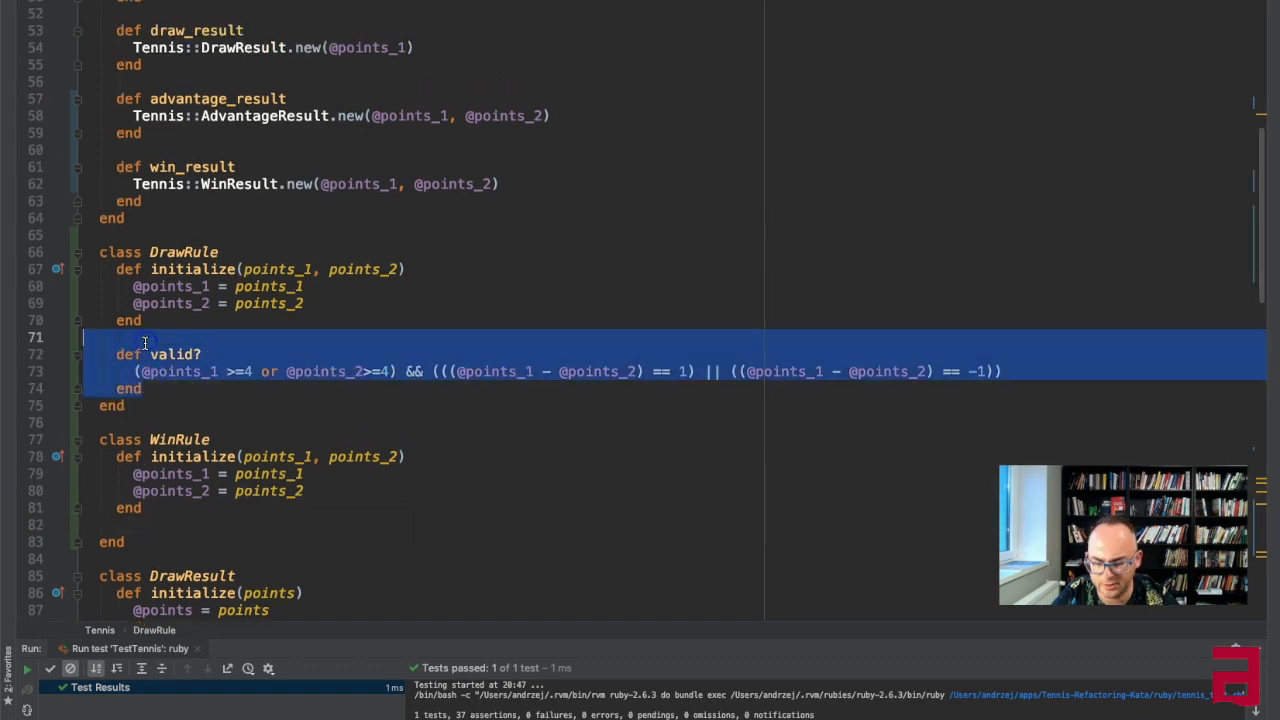
{"action": "key", "text": "ctrl+c"}
{"action": "left_click", "coordinate": [152, 518]}
{"action": "key", "text": "ctrl+v"}
{"action": "scroll", "coordinate": [287, 463], "scroll_direction": "up", "scroll_amount": 5}
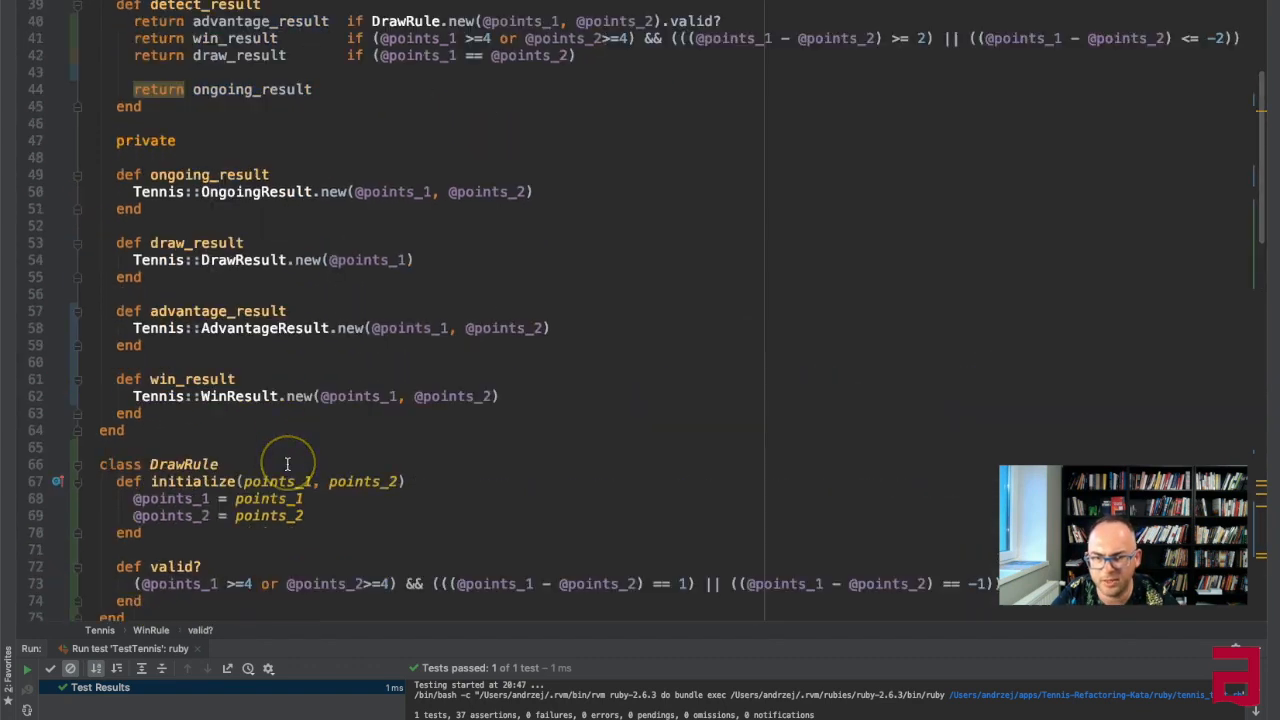
{"action": "scroll", "coordinate": [287, 463], "scroll_direction": "up", "scroll_amount": 3}
- Cut the win condition from line 41 and paste it over WinRule's valid? body
{"action": "left_click", "coordinate": [370, 199]}
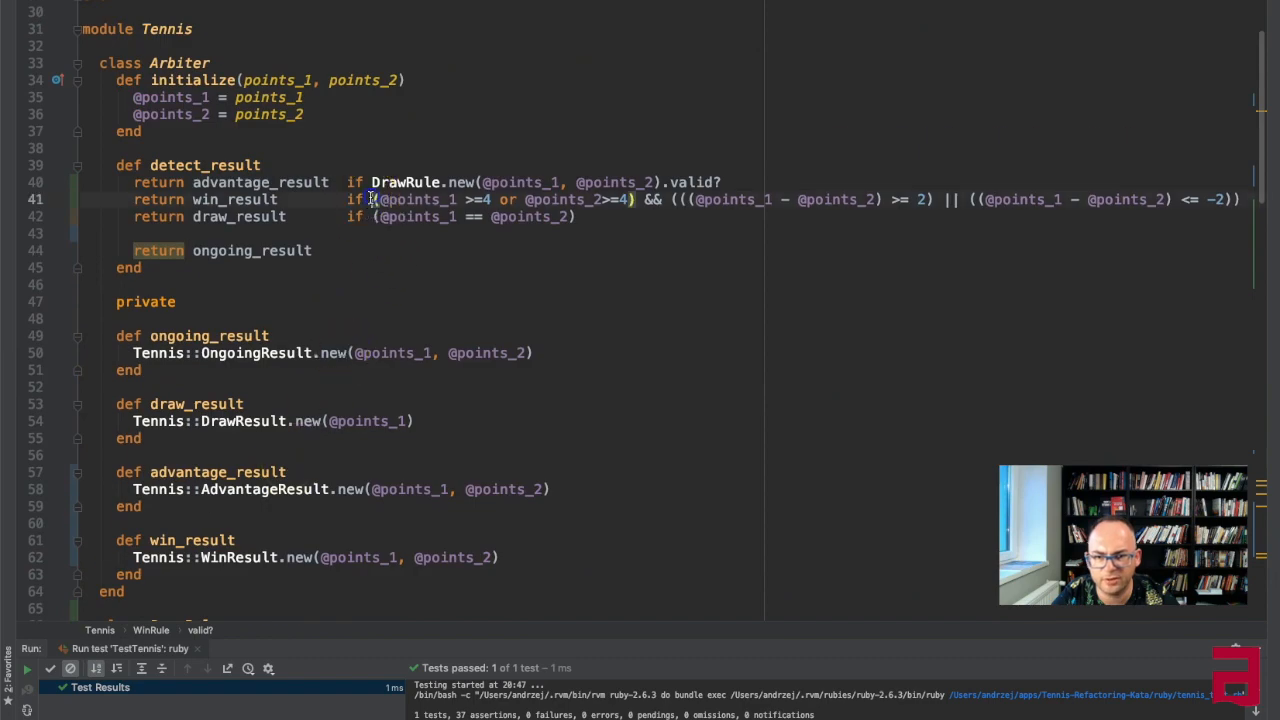
{"action": "key", "text": "shift+End"}
{"action": "key", "text": "ctrl+x"}
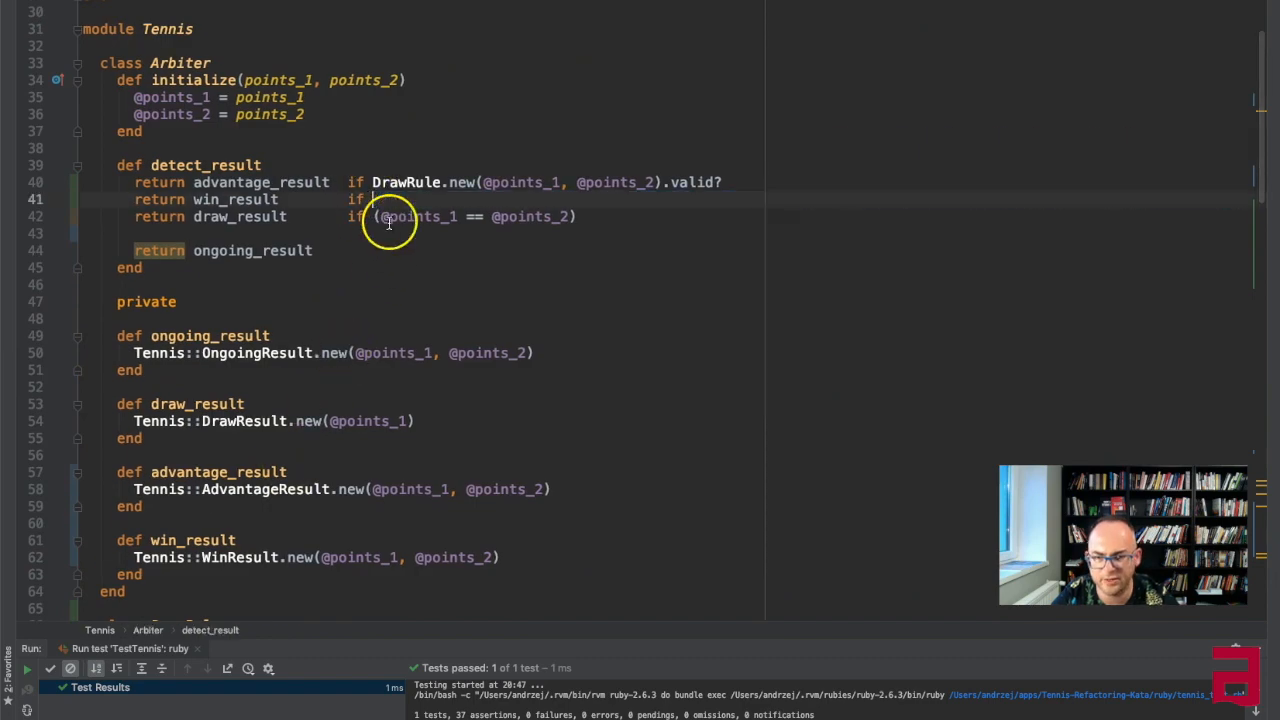
{"action": "scroll", "coordinate": [388, 260], "scroll_direction": "down", "scroll_amount": 5}
{"action": "scroll", "coordinate": [360, 300], "scroll_direction": "down", "scroll_amount": 5}
{"action": "scroll", "coordinate": [350, 314], "scroll_direction": "down", "scroll_amount": 3}
{"action": "scroll", "coordinate": [350, 314], "scroll_direction": "down", "scroll_amount": 2}
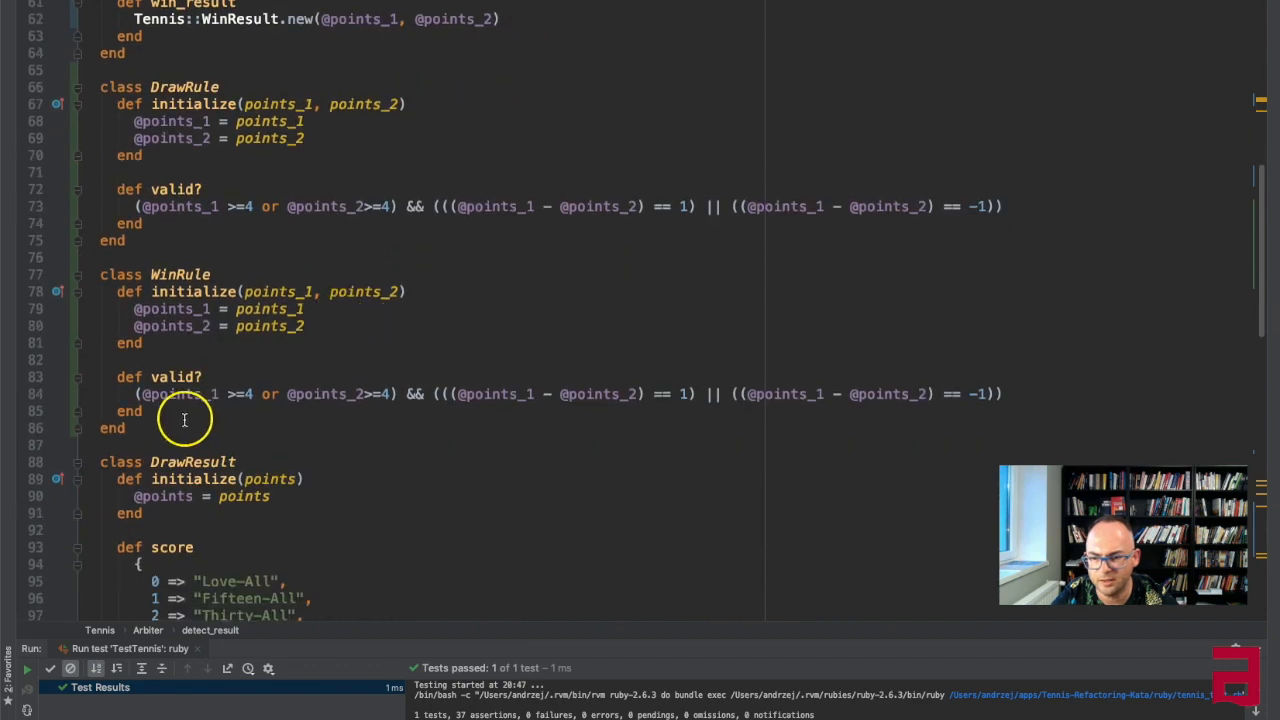
{"action": "left_click", "coordinate": [135, 393]}
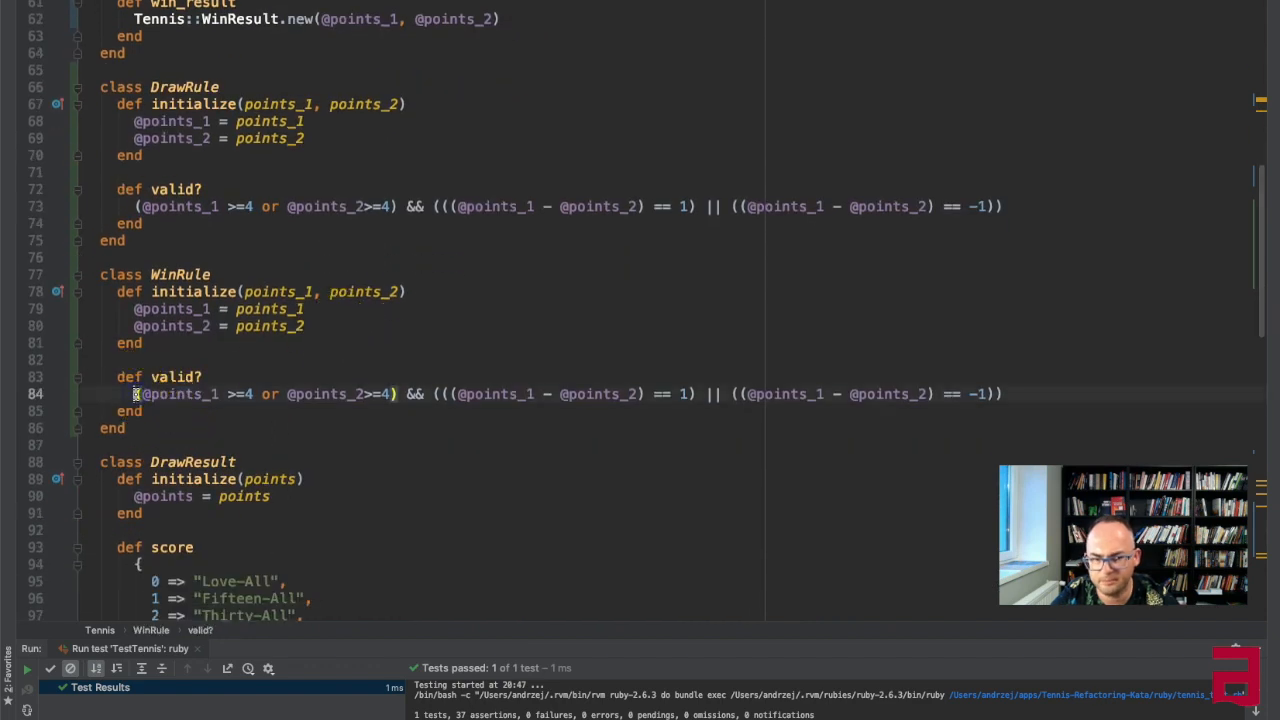
{"action": "key", "text": "shift+End"}
{"action": "key", "text": "ctrl+v"}
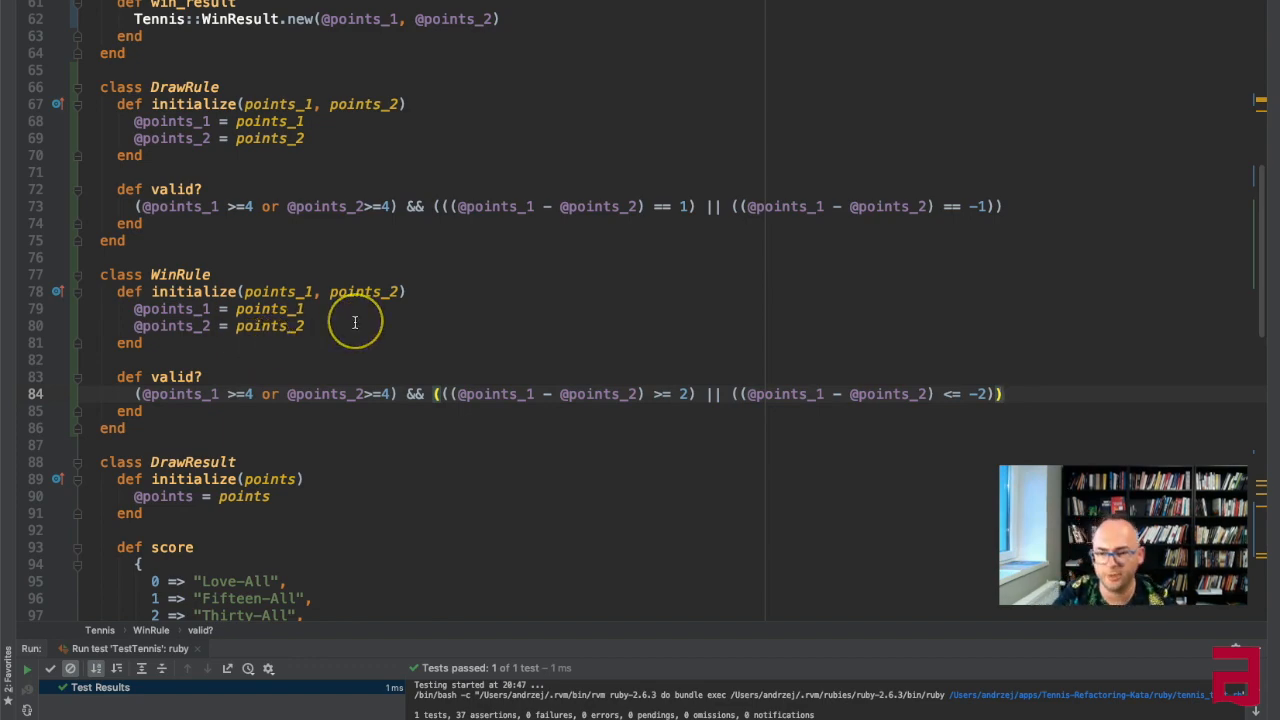
{"action": "scroll", "coordinate": [354, 320], "scroll_direction": "up", "scroll_amount": 5}
{"action": "scroll", "coordinate": [354, 320], "scroll_direction": "up", "scroll_amount": 3}
{"action": "scroll", "coordinate": [354, 320], "scroll_direction": "up", "scroll_amount": 1}
{"action": "left_click", "coordinate": [396, 216]}
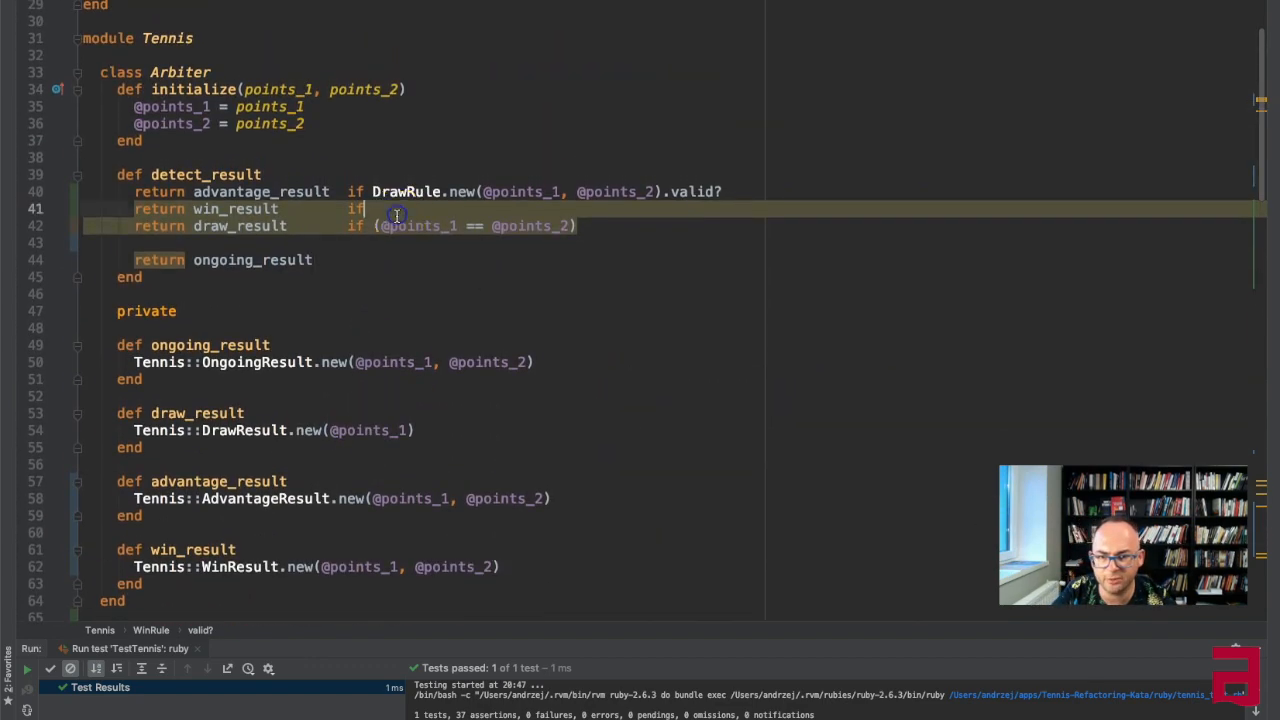
{"action": "key", "text": "BackSpace"}
{"action": "key", "text": "BackSpace"}
{"action": "key", "text": "BackSpace"}
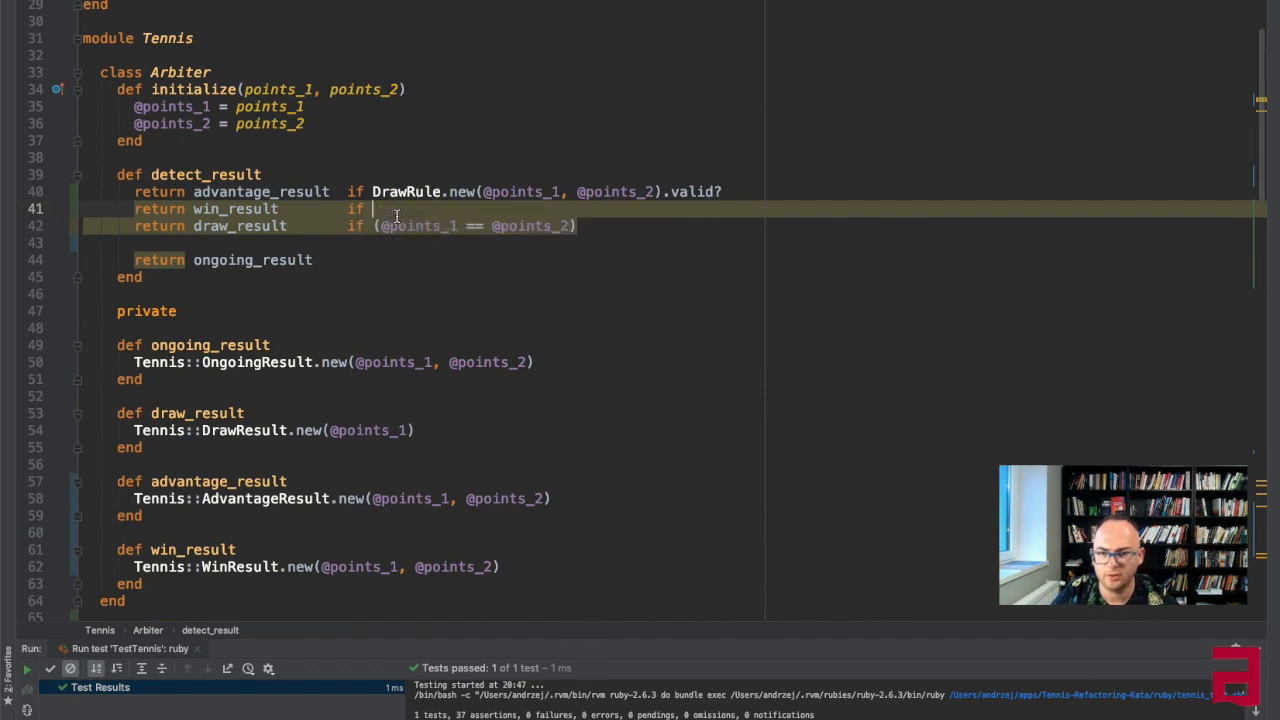
{"action": "key", "text": "Up"}
{"action": "key", "text": "shift+End"}
{"action": "key", "text": "ctrl+c"}
{"action": "key", "text": "Down"}
{"action": "key", "text": "ctrl+v"}
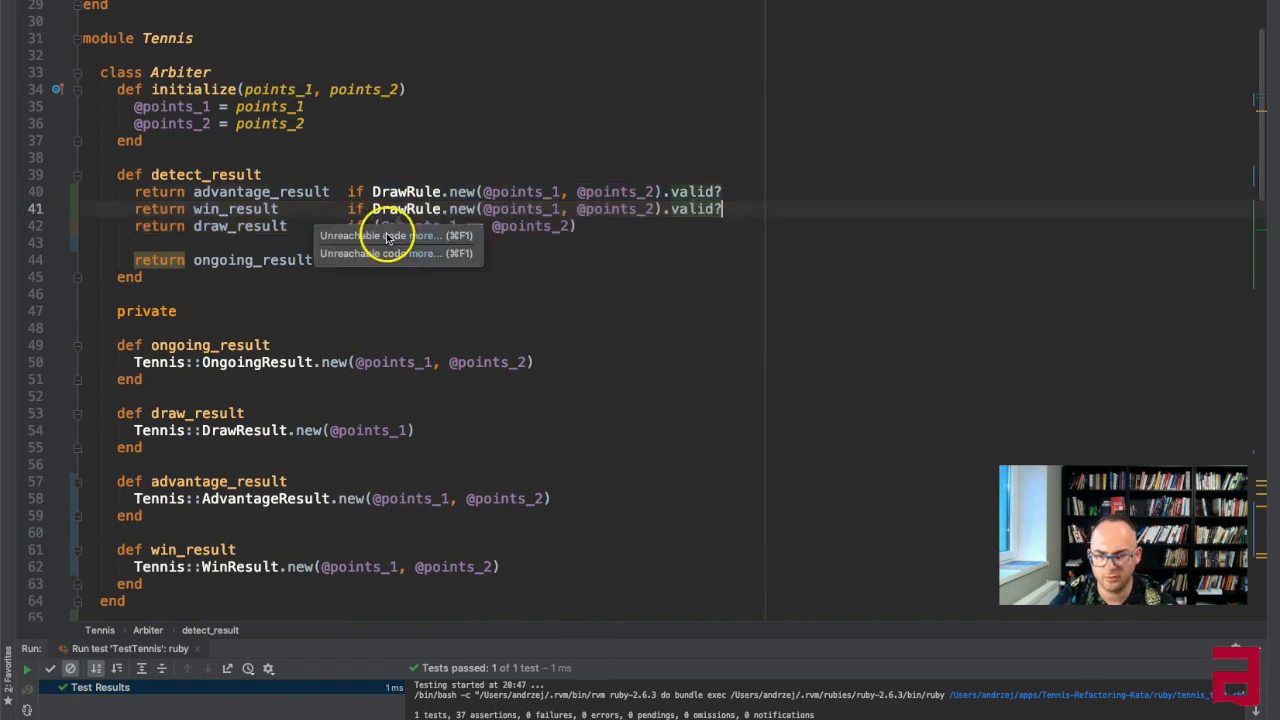
- Rename the pasted check to WinRule and re-run the tests, which pass
{"action": "left_click", "coordinate": [406, 209]}
{"action": "key", "text": "shift+Left"}
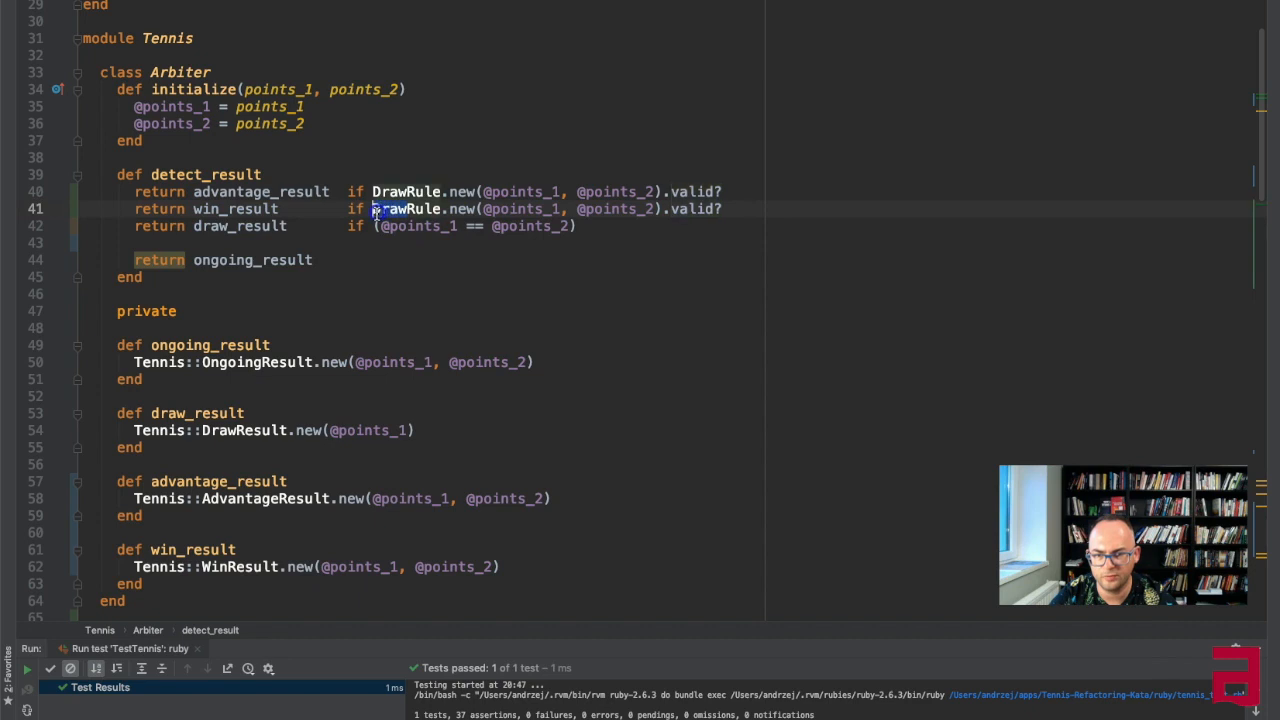
{"action": "type", "text": "Win"}
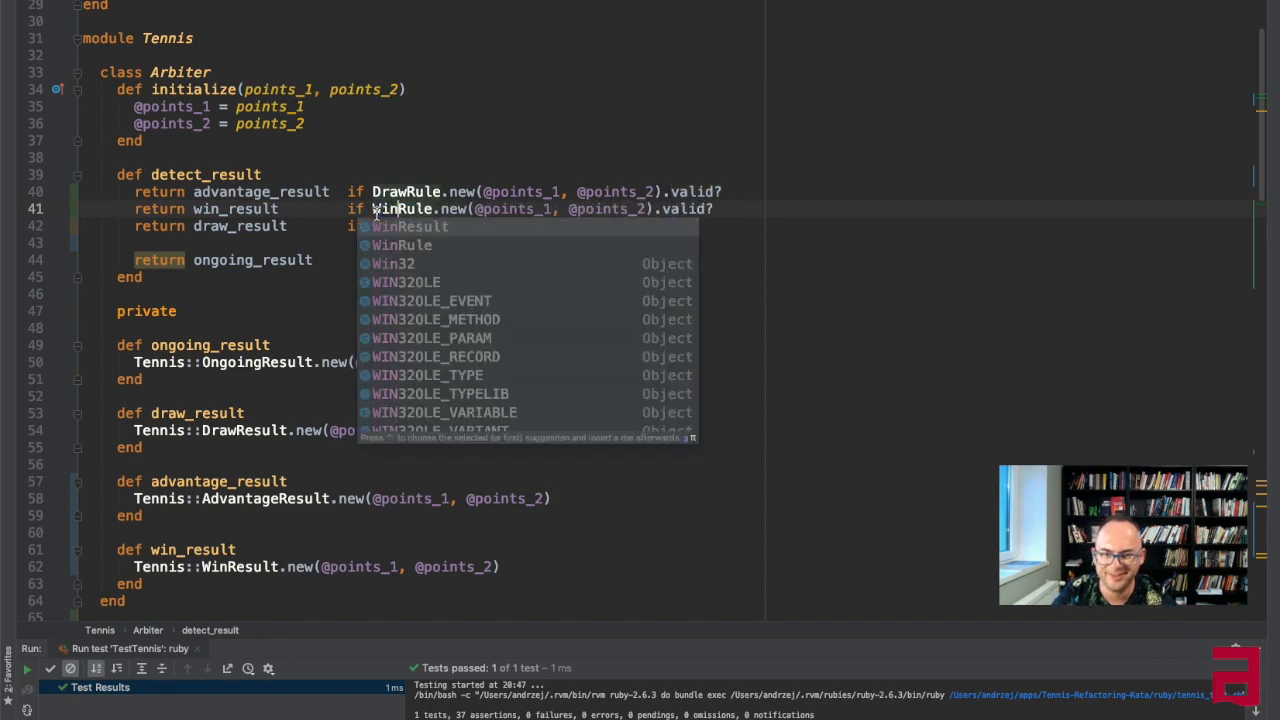
{"action": "left_click", "coordinate": [534, 174]}
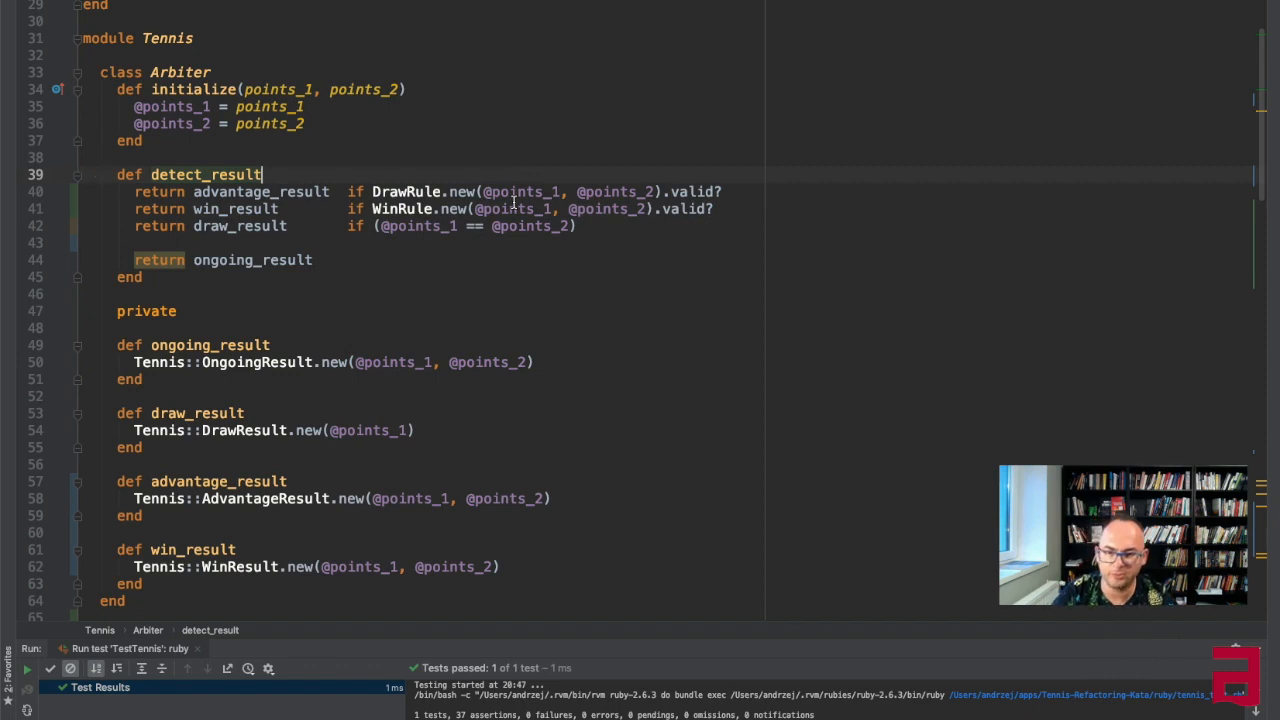
{"action": "key", "text": "shift+F10"}
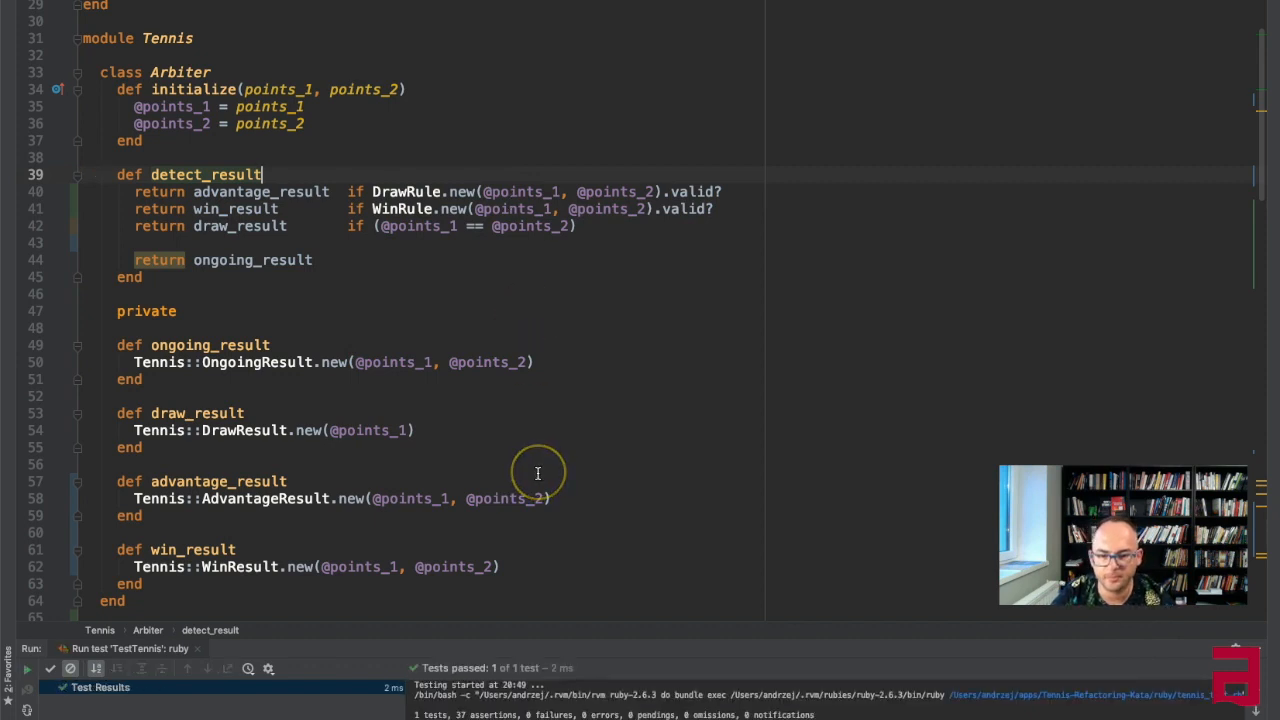
{"action": "scroll", "coordinate": [537, 472], "scroll_direction": "down", "scroll_amount": 3}
{"action": "scroll", "coordinate": [537, 472], "scroll_direction": "down", "scroll_amount": 2}
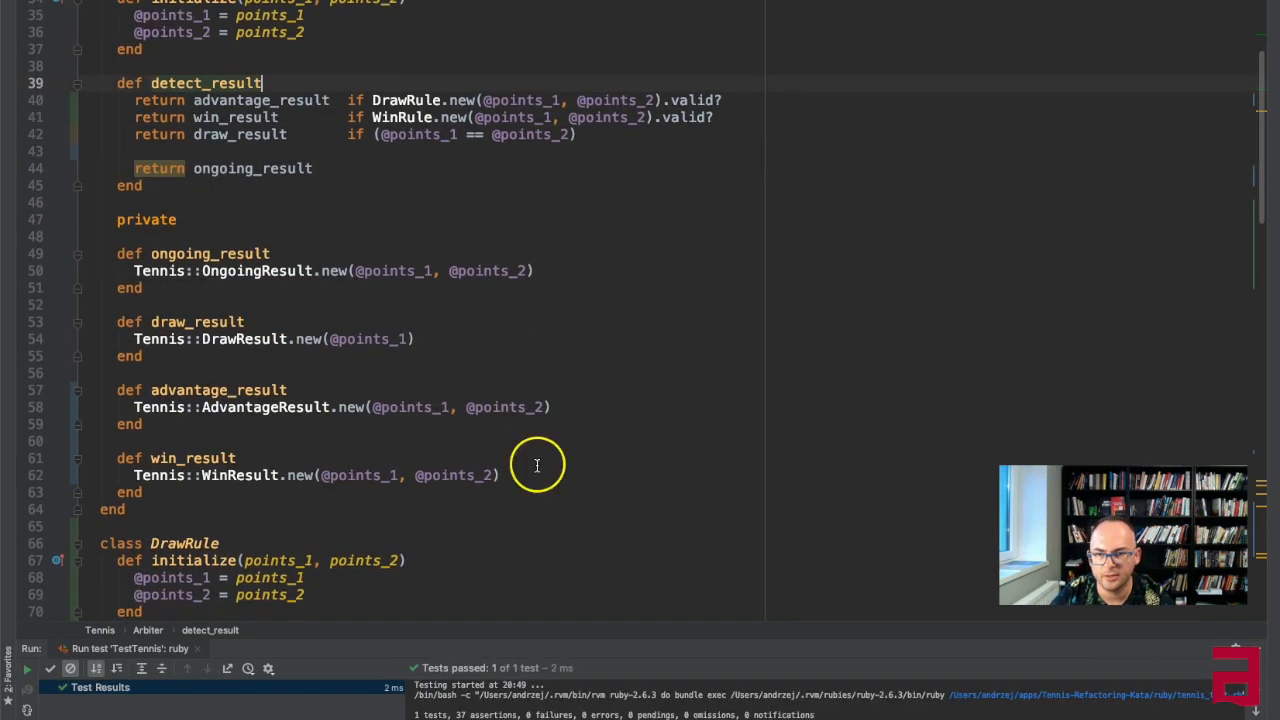
{"action": "scroll", "coordinate": [350, 275], "scroll_direction": "down", "scroll_amount": 5}
{"action": "scroll", "coordinate": [350, 280], "scroll_direction": "up", "scroll_amount": 4}
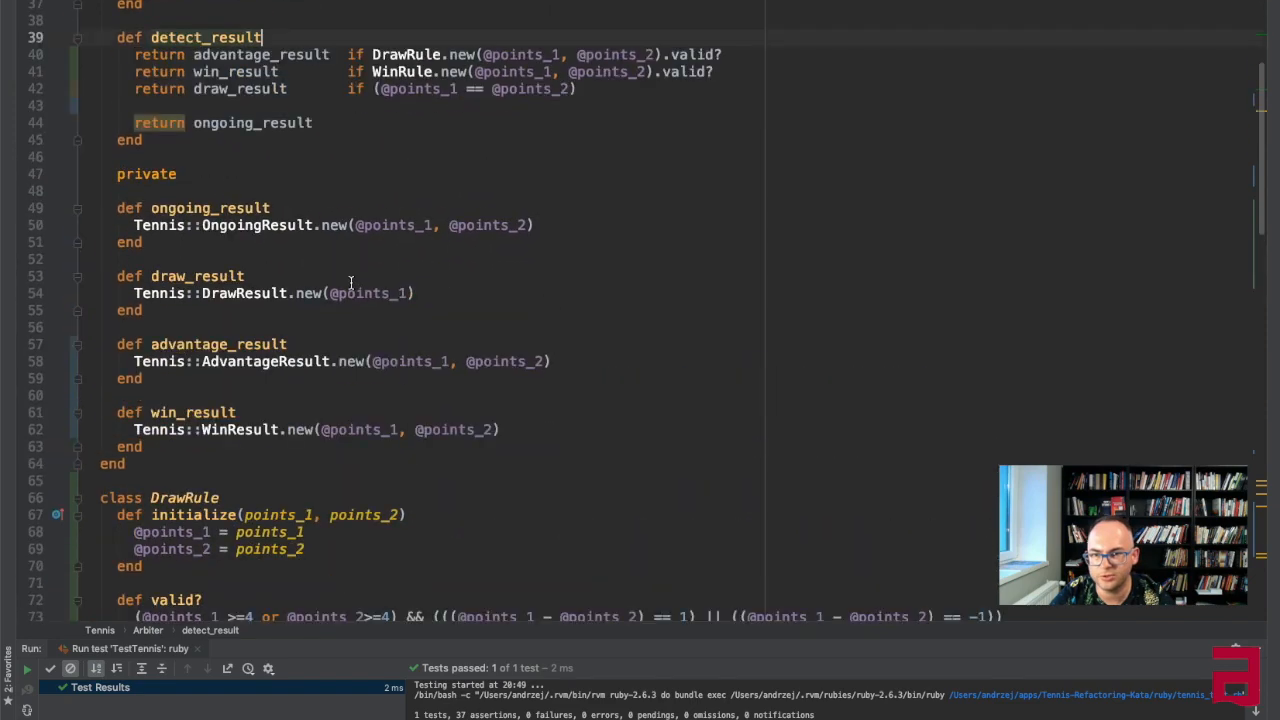
{"action": "scroll", "coordinate": [350, 282], "scroll_direction": "up", "scroll_amount": 3}
{"action": "double_click", "coordinate": [274, 180]}
{"action": "scroll", "coordinate": [391, 409], "scroll_direction": "down", "scroll_amount": 3}
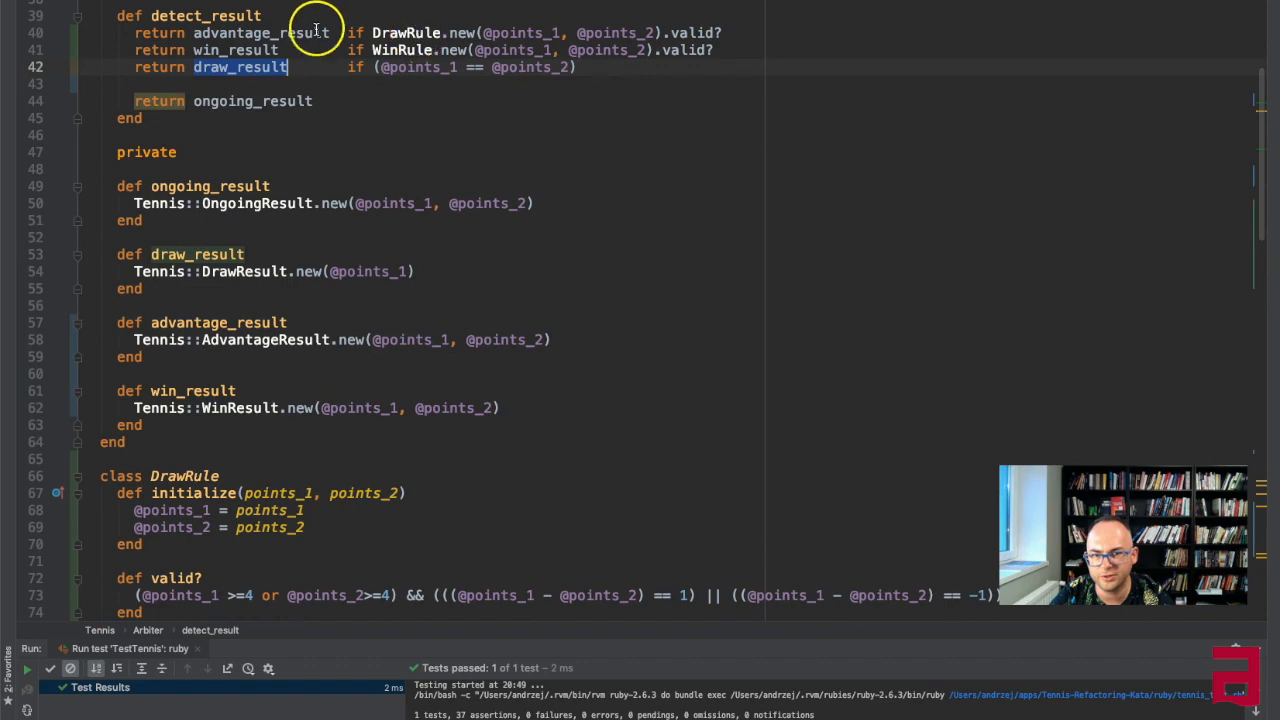
- Replace DrawRule with AdvantageRule on line 40 and rename the class at line 66 to AdvantageRule
{"action": "left_click_drag", "start_coordinate": [373, 33], "coordinate": [385, 33]}
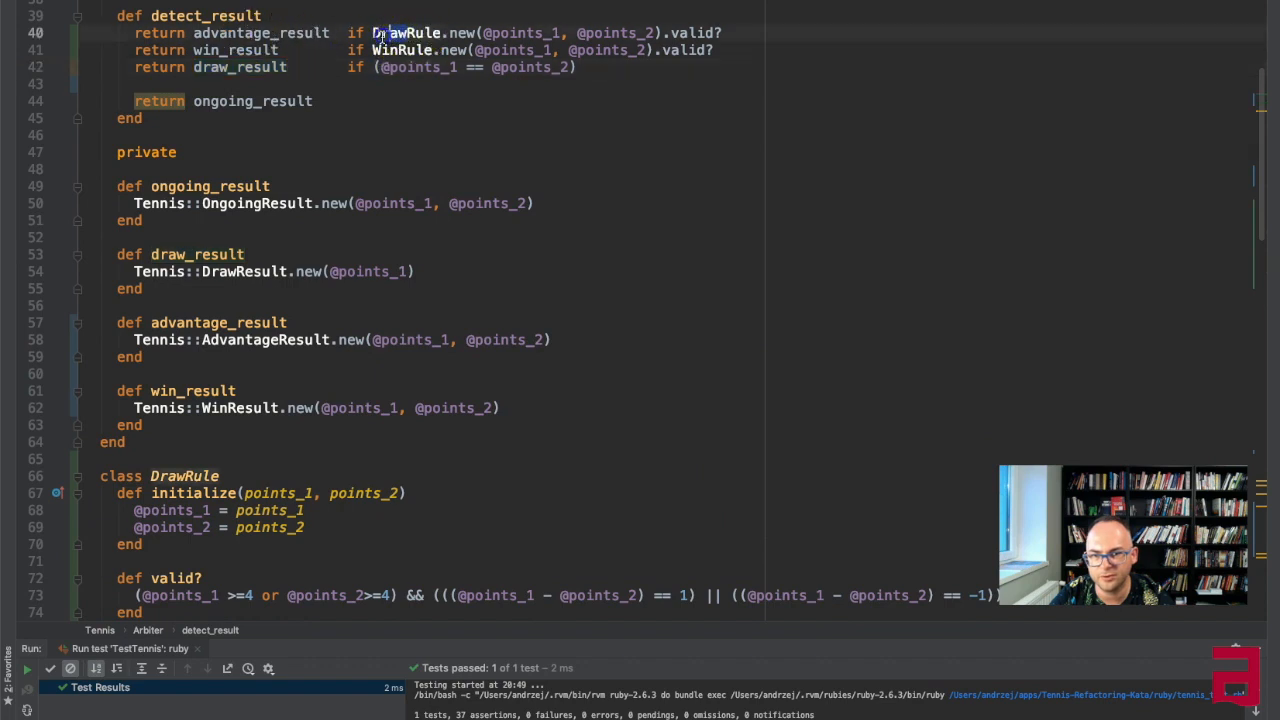
{"action": "type", "text": "Advantage"}
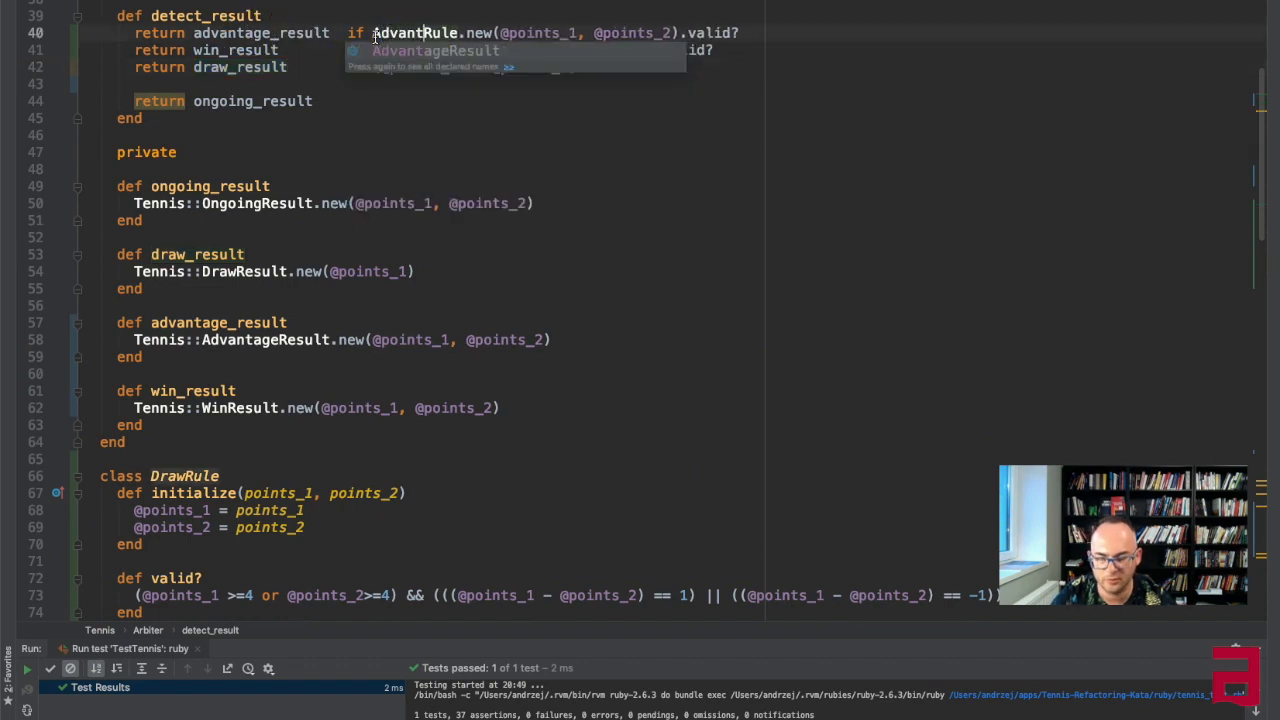
{"action": "scroll", "coordinate": [395, 450], "scroll_direction": "down", "scroll_amount": 5}
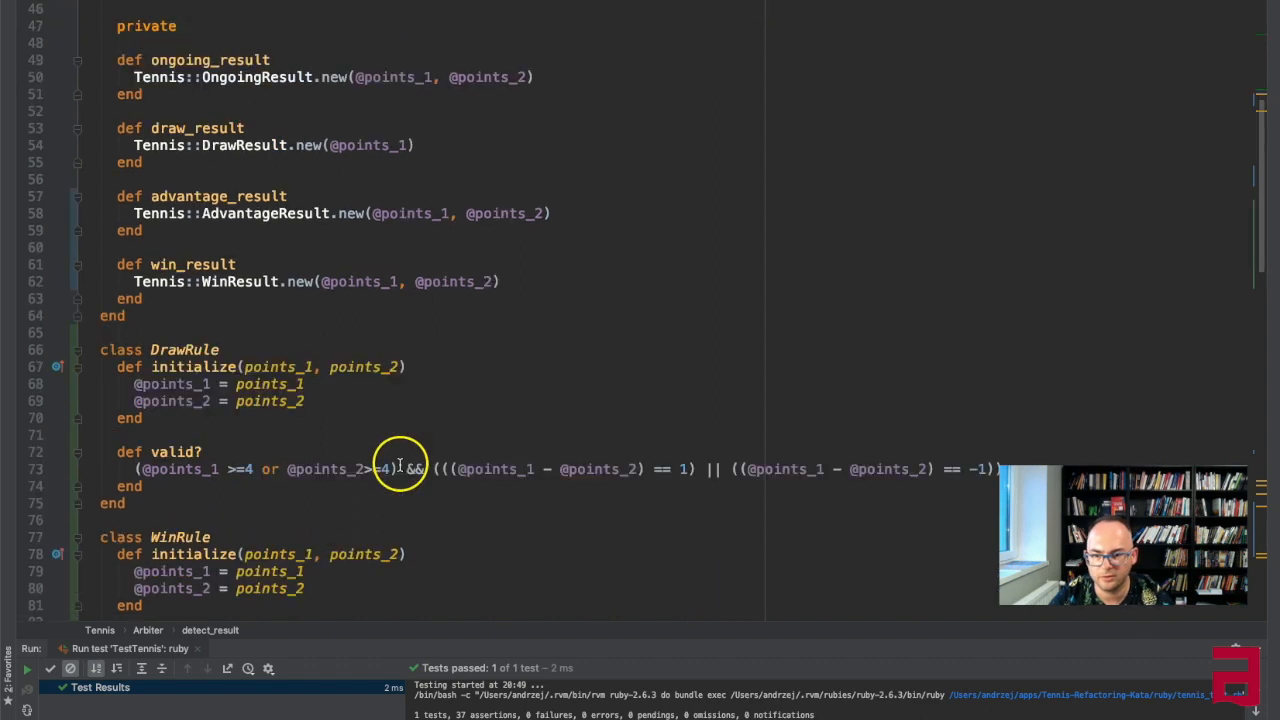
{"action": "scroll", "coordinate": [395, 450], "scroll_direction": "down", "scroll_amount": 3}
{"action": "scroll", "coordinate": [190, 505], "scroll_direction": "down", "scroll_amount": 3}
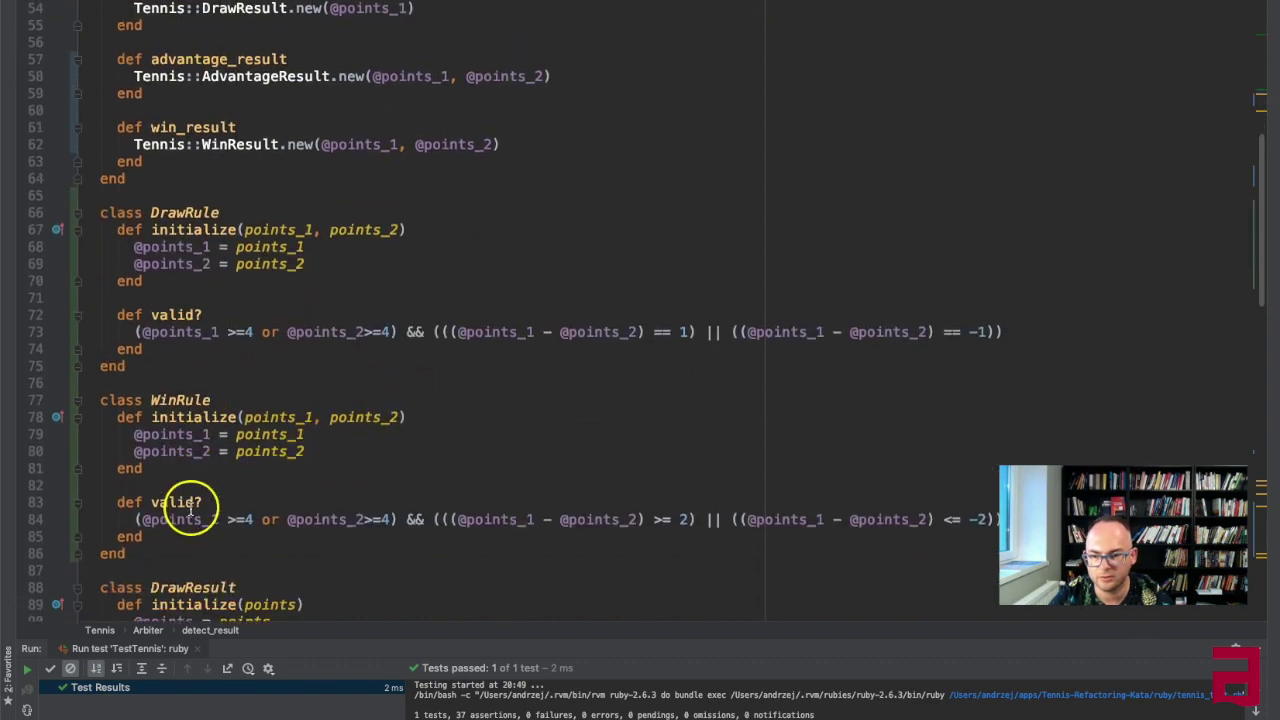
{"action": "left_click", "coordinate": [185, 212]}
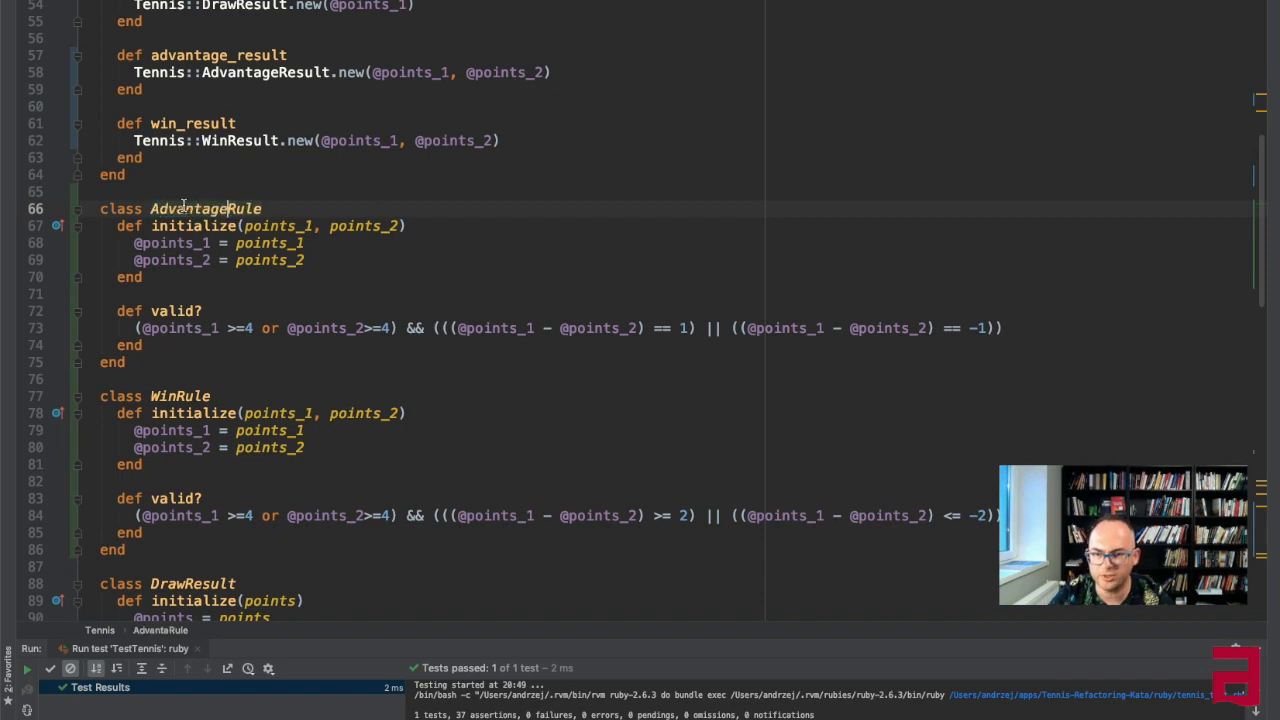
{"action": "scroll", "coordinate": [373, 275], "scroll_direction": "up", "scroll_amount": 5}
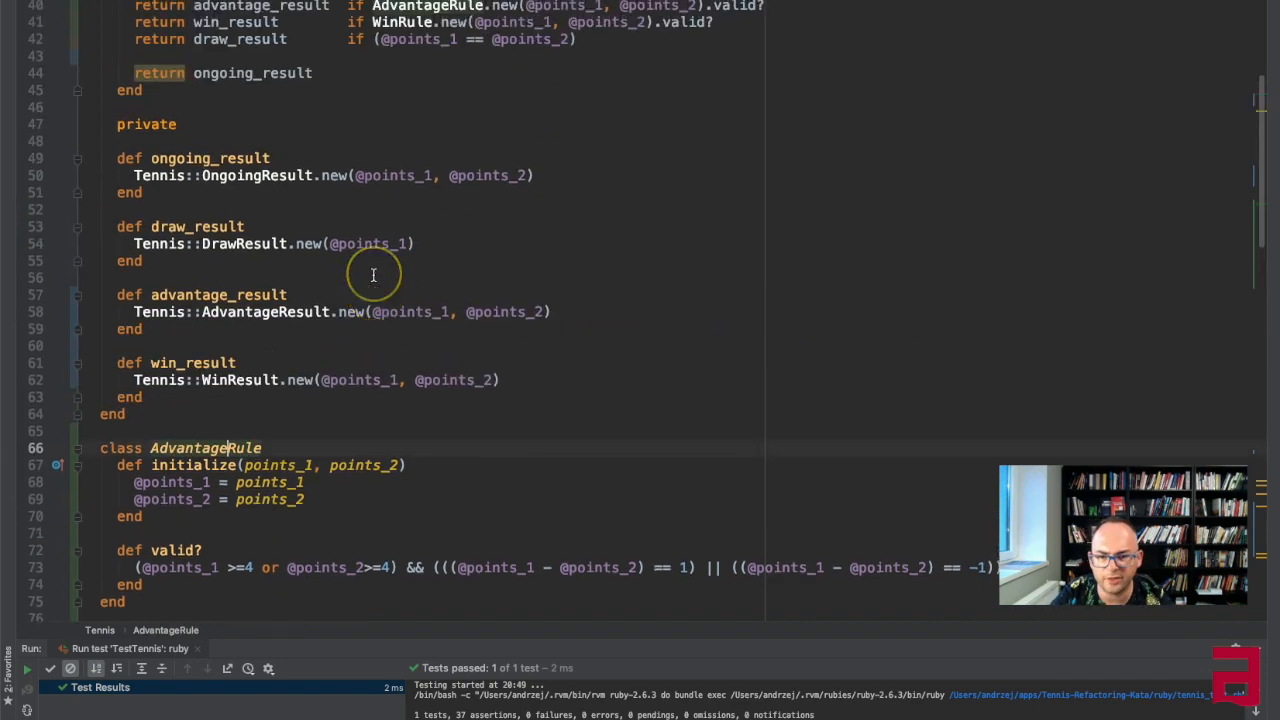
{"action": "scroll", "coordinate": [373, 275], "scroll_direction": "up", "scroll_amount": 5}
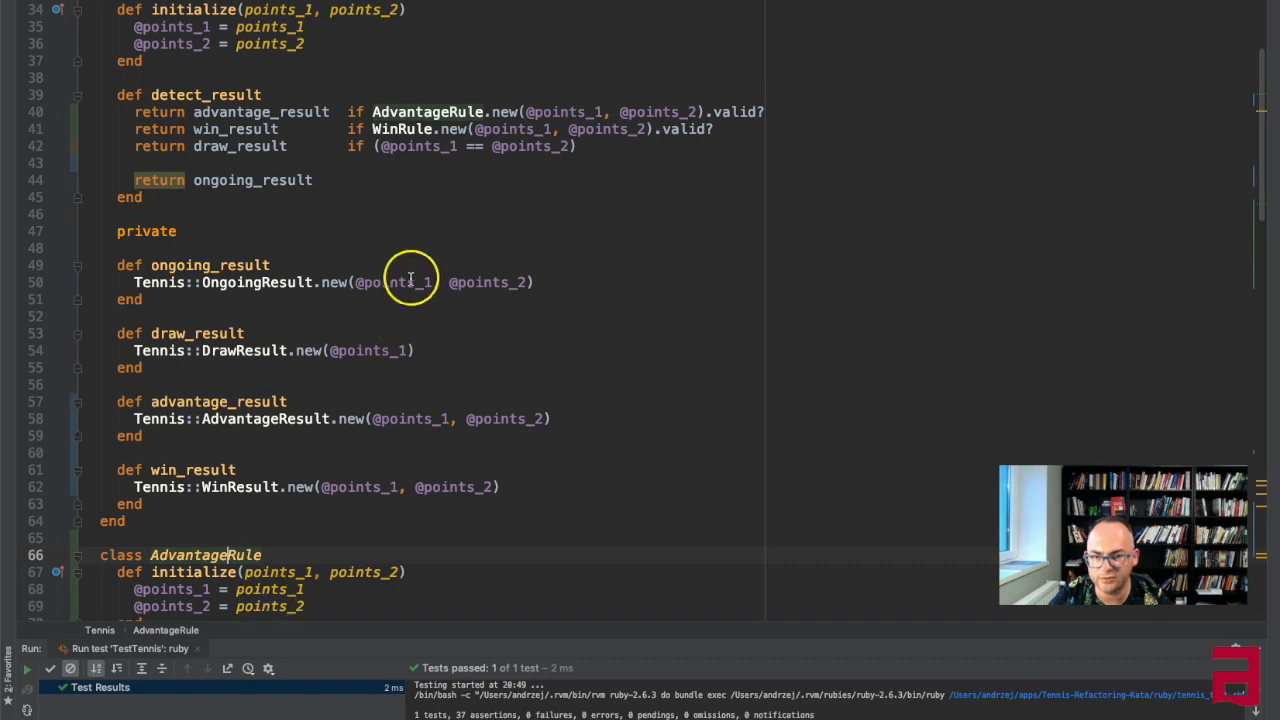
{"action": "scroll", "coordinate": [400, 270], "scroll_direction": "up", "scroll_amount": 3}
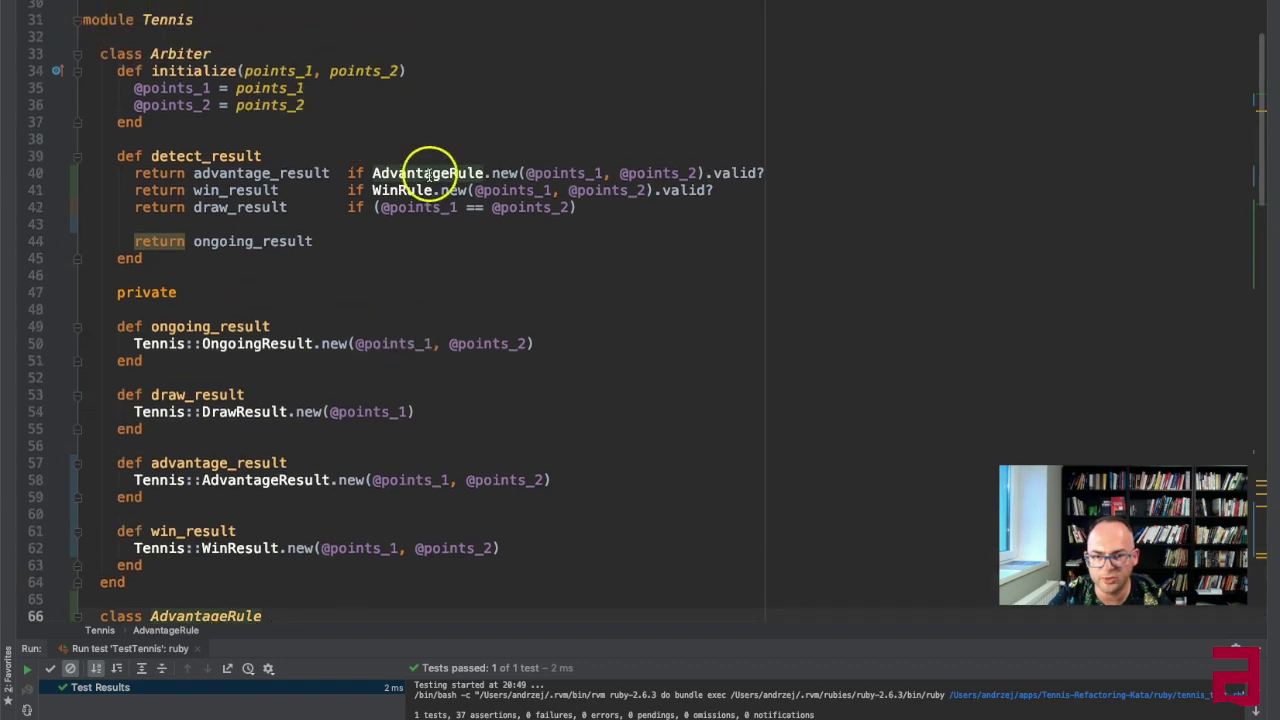
{"action": "left_click", "coordinate": [374, 207]}
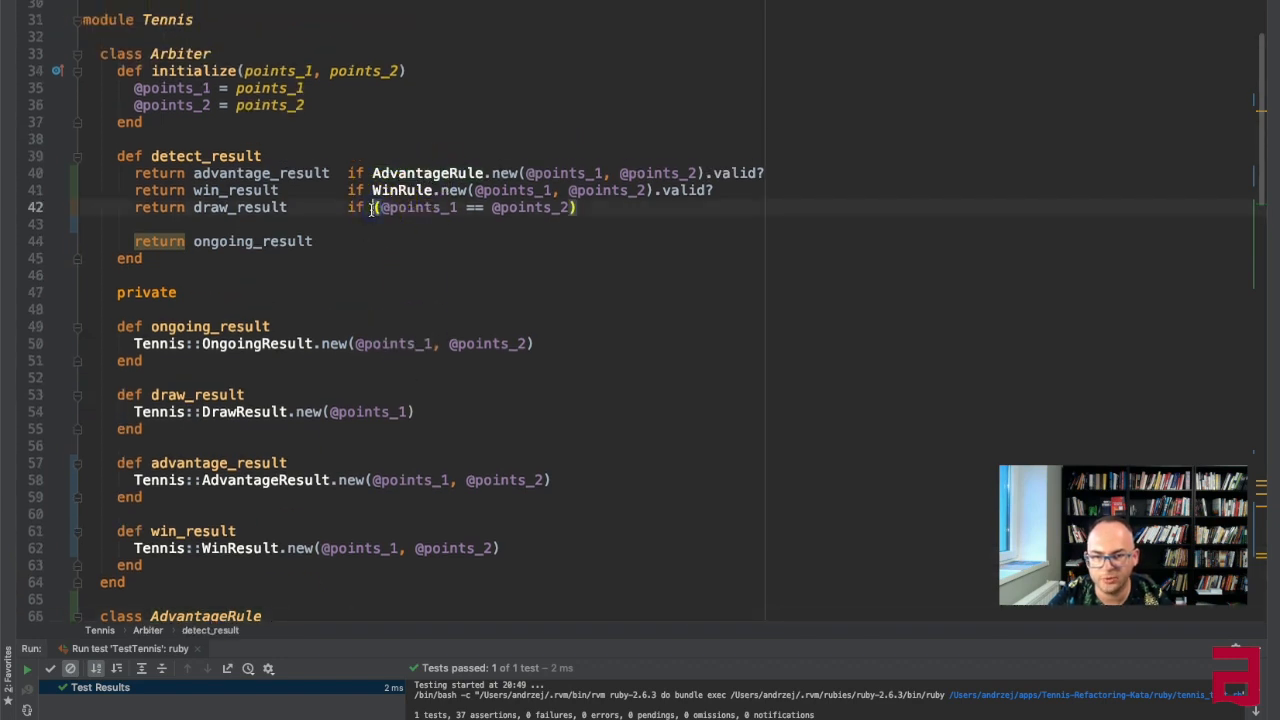
{"action": "key", "text": "shift+End"}
{"action": "key", "text": "ctrl+c"}
{"action": "key", "text": "BackSpace"}
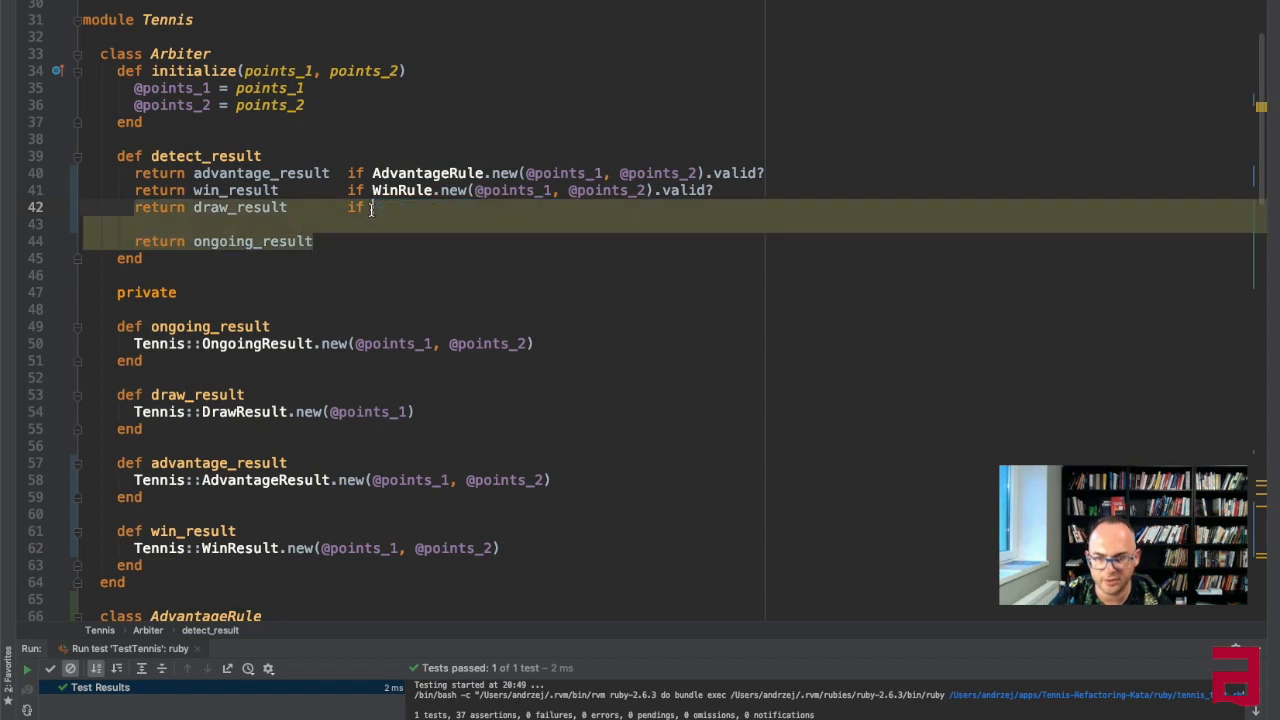
{"action": "type", "text": "DrawR"}
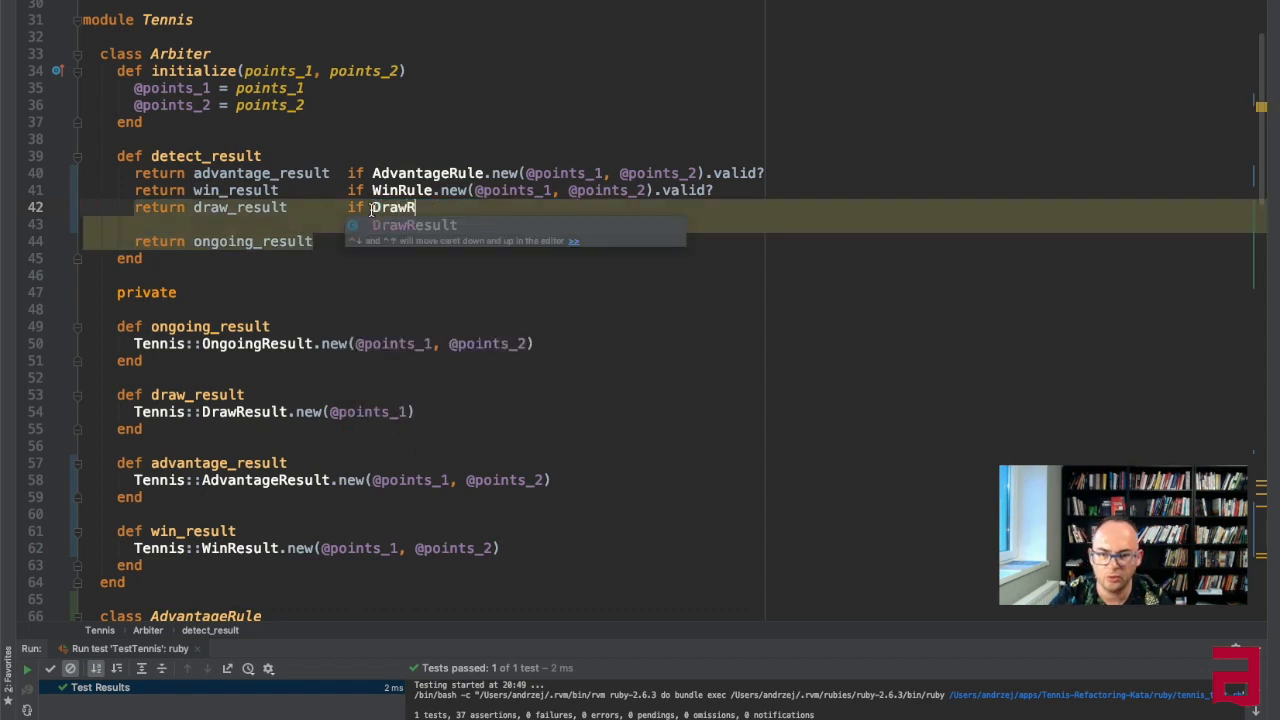
{"action": "type", "text": "ule"}
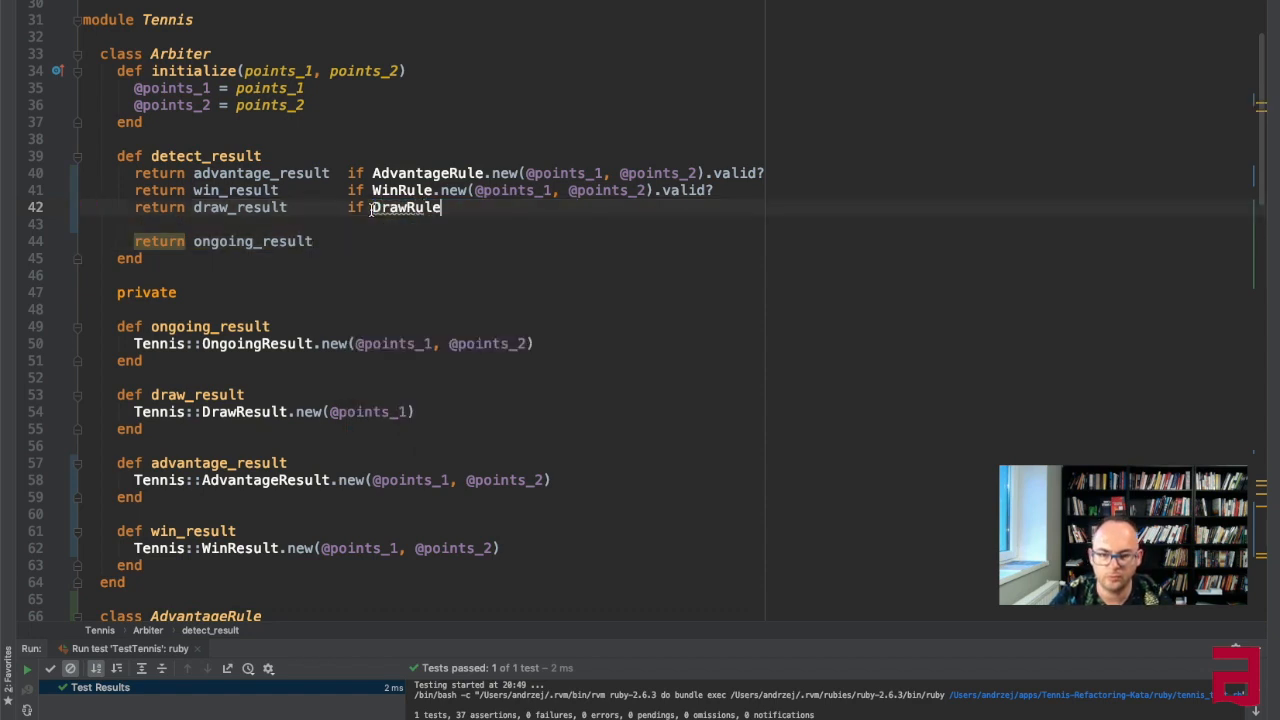
{"action": "type", "text": ".new(PO"}
{"action": "key", "text": "BackSpace"}
{"action": "key", "text": "BackSpace"}
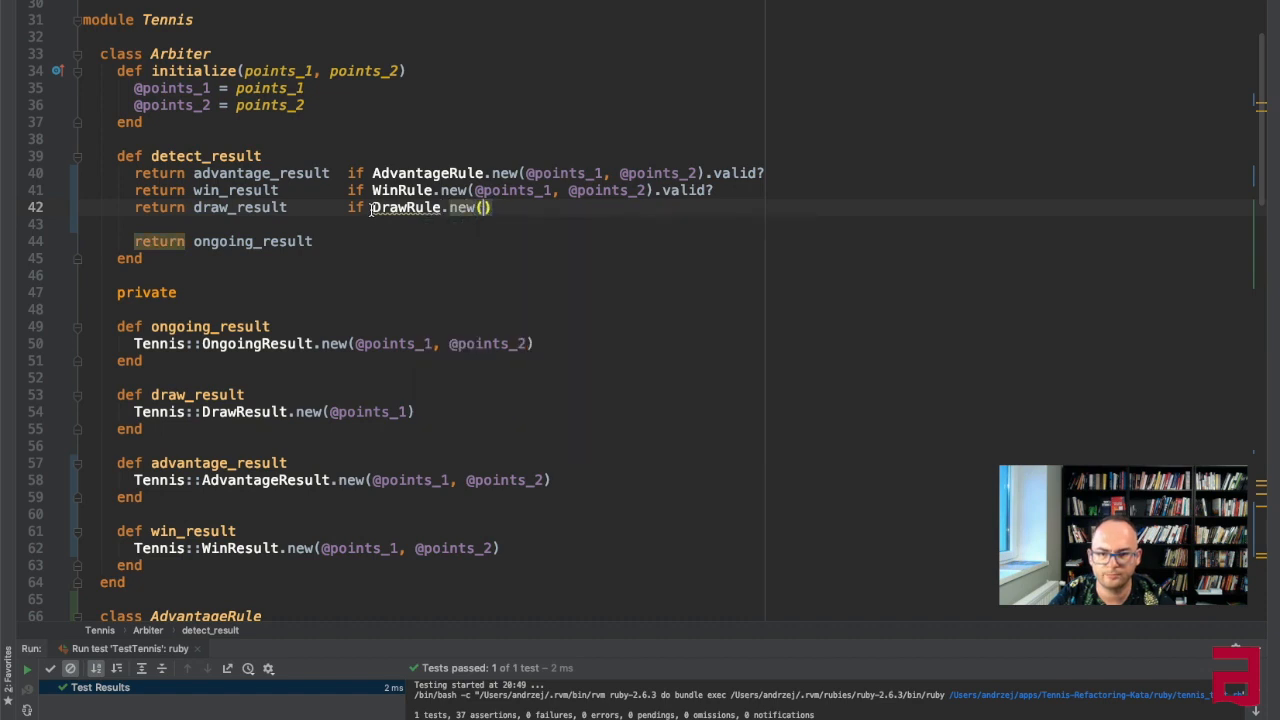
{"action": "type", "text": "@points_2"}
{"action": "key", "text": "BackSpace"}
{"action": "type", "text": "1, @"}
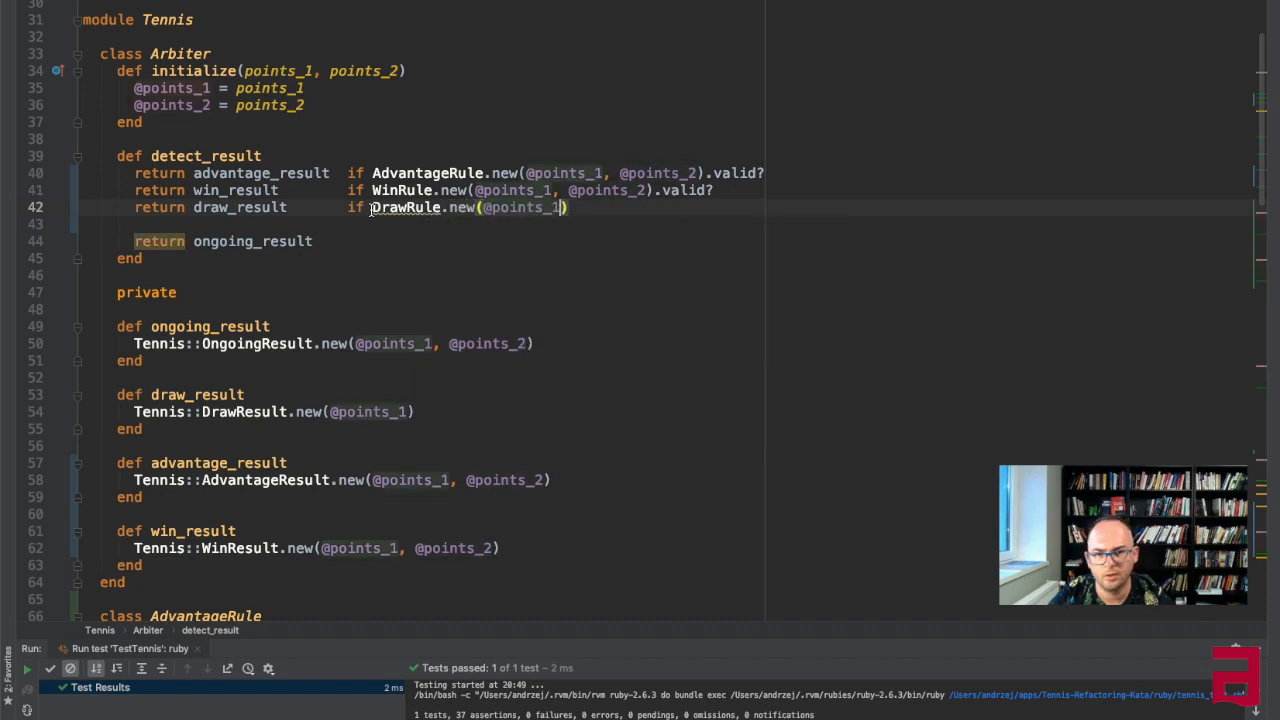
{"action": "type", "text": "p"}
{"action": "key", "text": "Tab"}
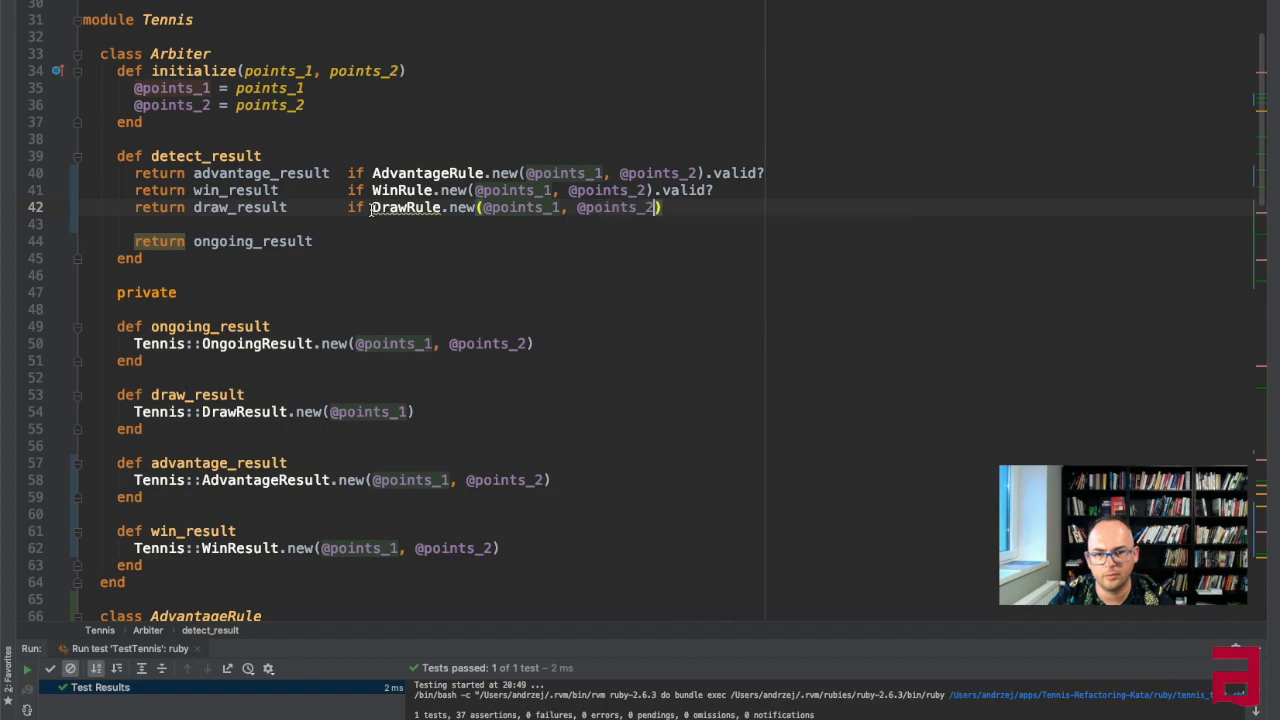
{"action": "type", "text": ".va"}
{"action": "key", "text": "Tab"}
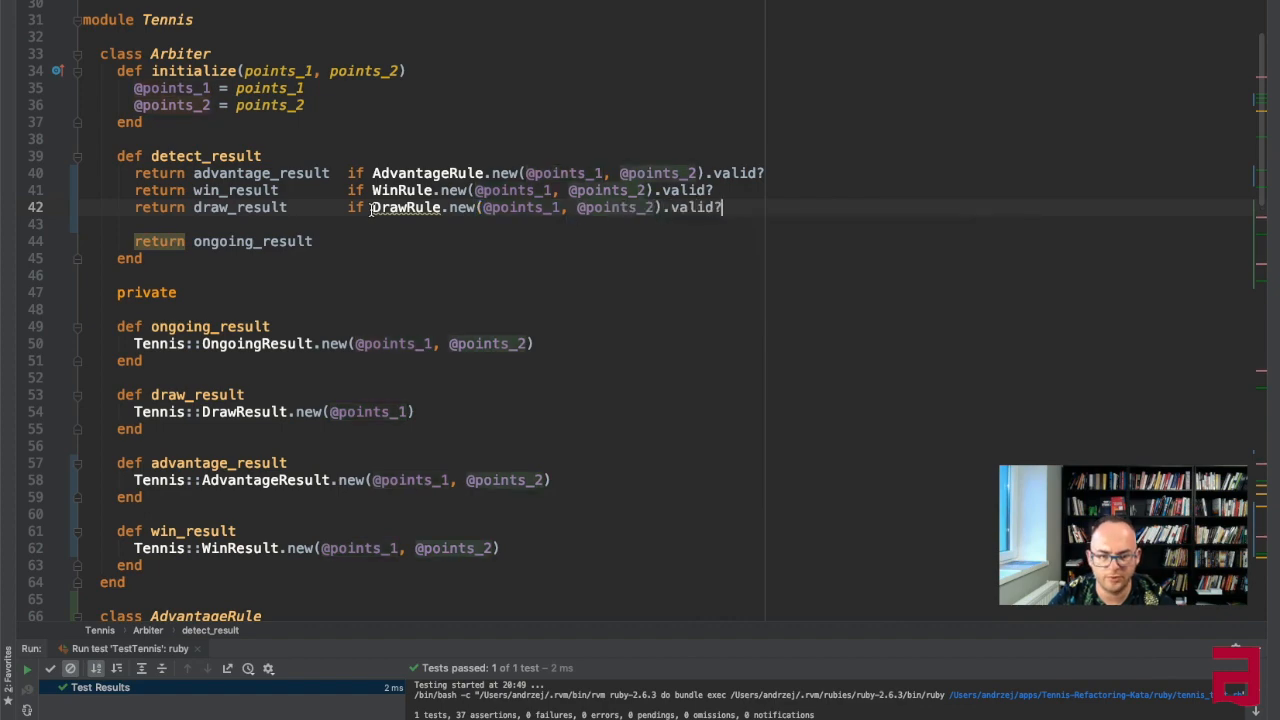
{"action": "scroll", "coordinate": [396, 340], "scroll_direction": "down", "scroll_amount": 8}
{"action": "scroll", "coordinate": [396, 340], "scroll_direction": "down", "scroll_amount": 3}
- Paste the cut condition below WinRule and start a new class DrawRule definition there
{"action": "left_click", "coordinate": [250, 452]}
{"action": "scroll", "coordinate": [250, 452], "scroll_direction": "down", "scroll_amount": 2}
{"action": "key", "text": "Return"}
{"action": "key", "text": "ctrl+v"}
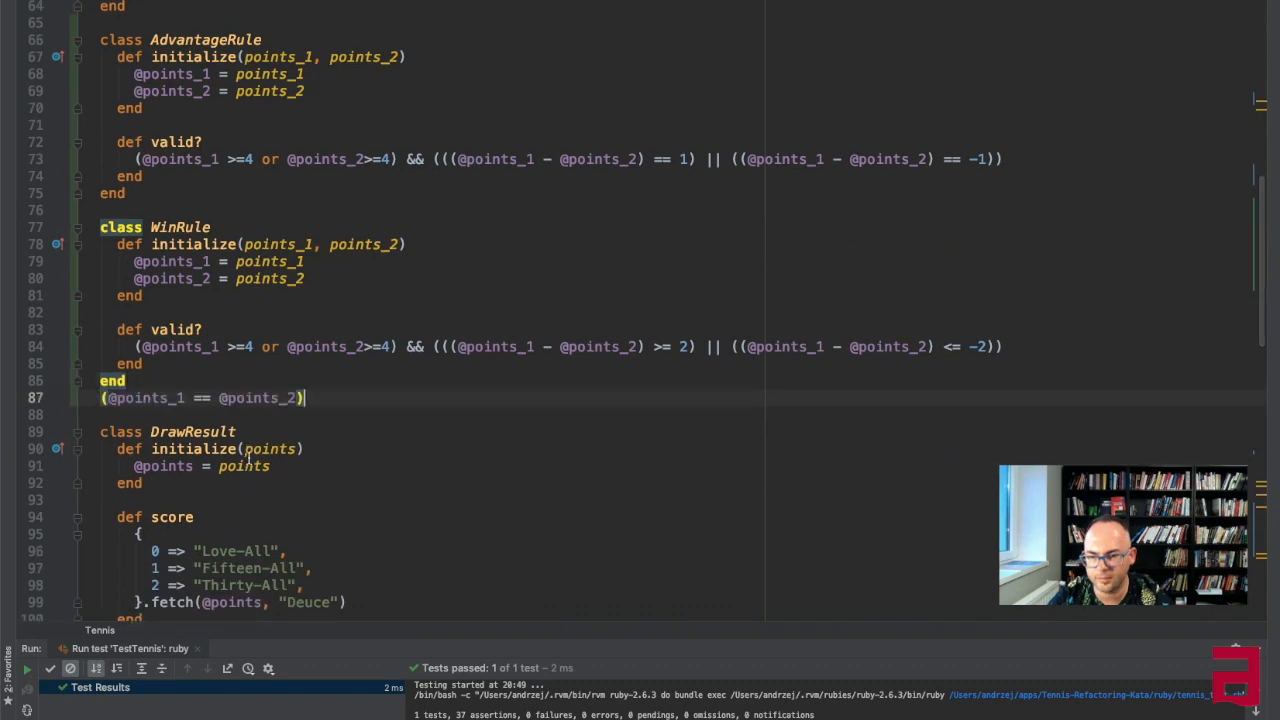
{"action": "left_click", "coordinate": [232, 382]}
{"action": "key", "text": "Return"}
{"action": "type", "text": "class DrawRule"}
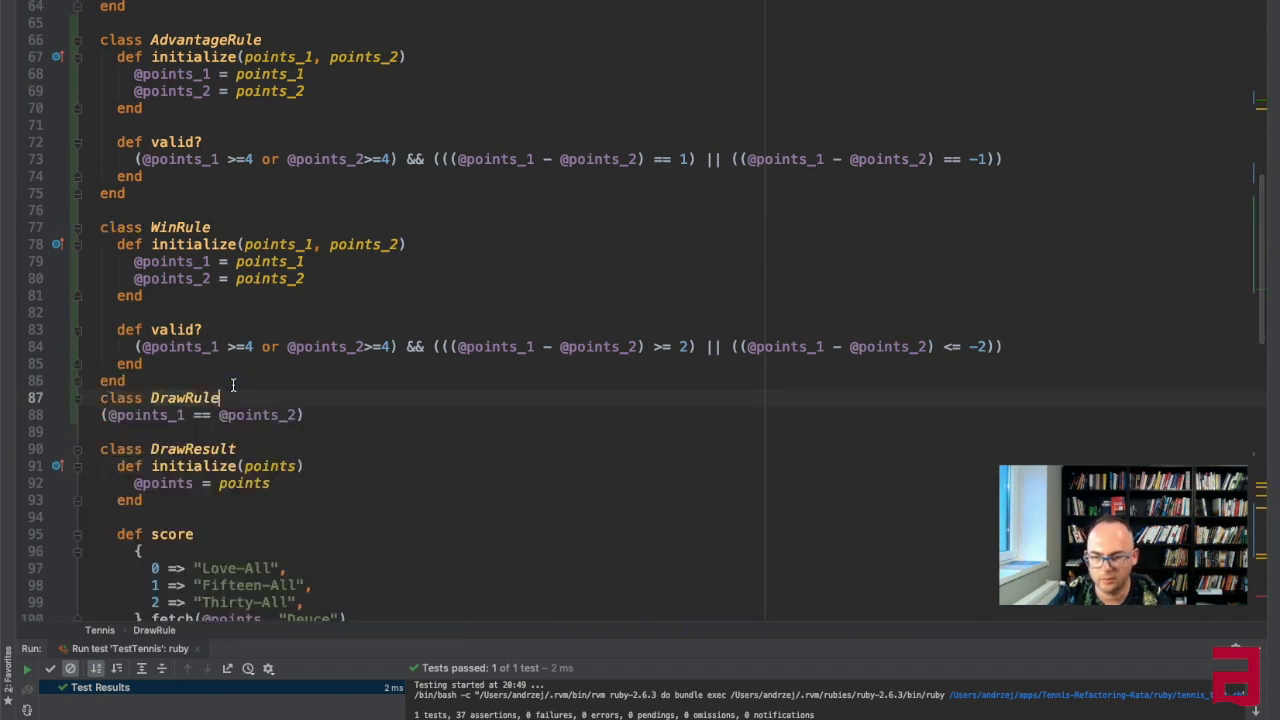
{"action": "key", "text": "Return"}
{"action": "type", "text": "def initia"}
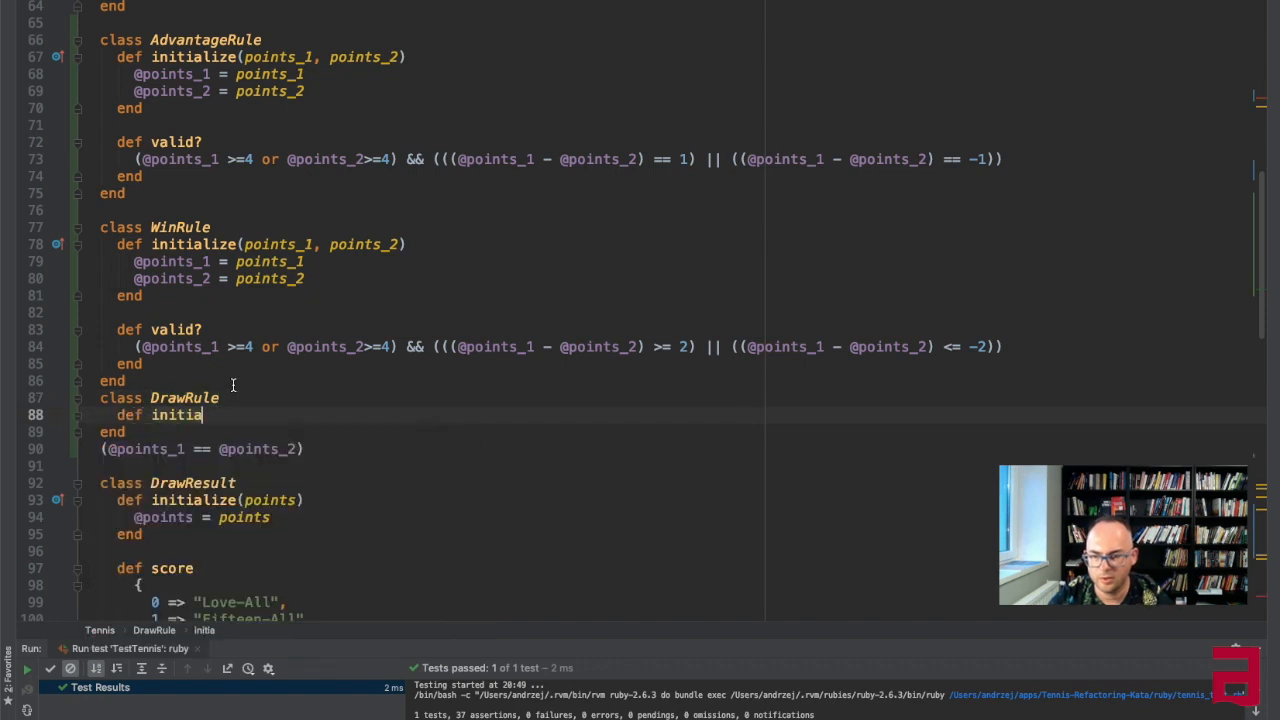
- Copy WinRule's initialize method storing both scores into DrawRule
{"action": "left_click_drag", "start_coordinate": [230, 295], "coordinate": [237, 229]}
{"action": "key", "text": "ctrl+c"}
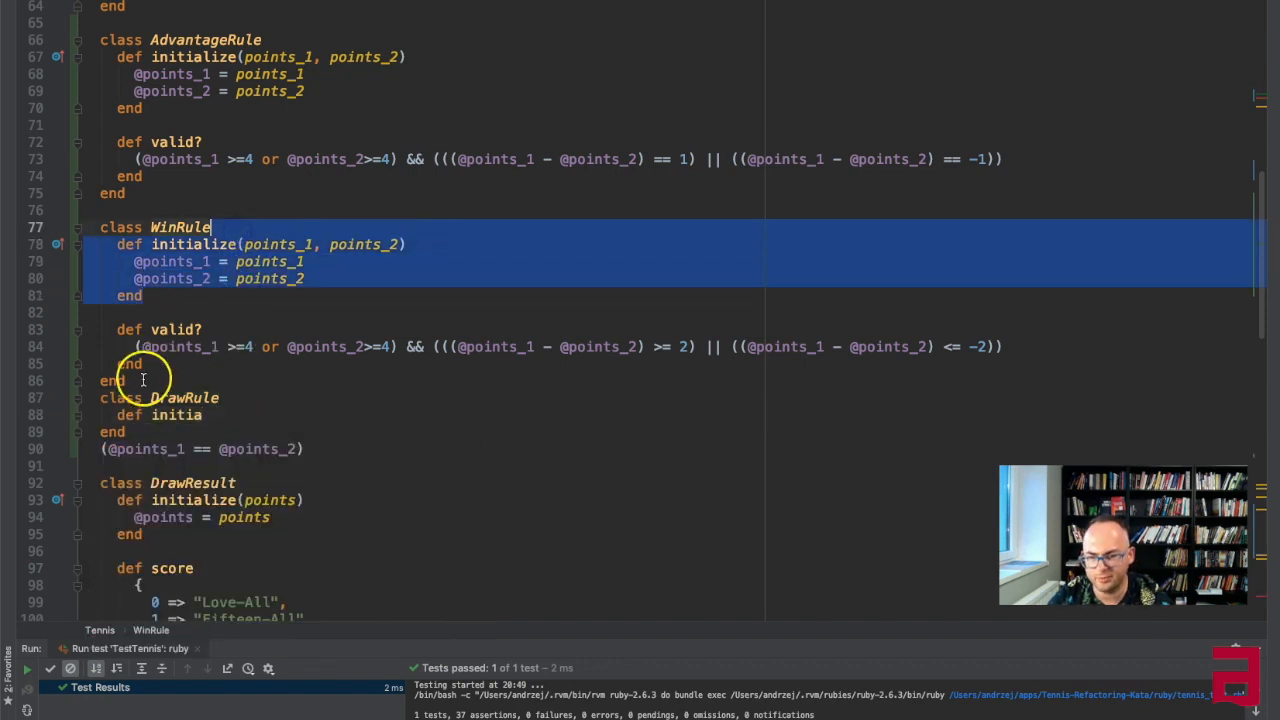
{"action": "left_click", "coordinate": [117, 415]}
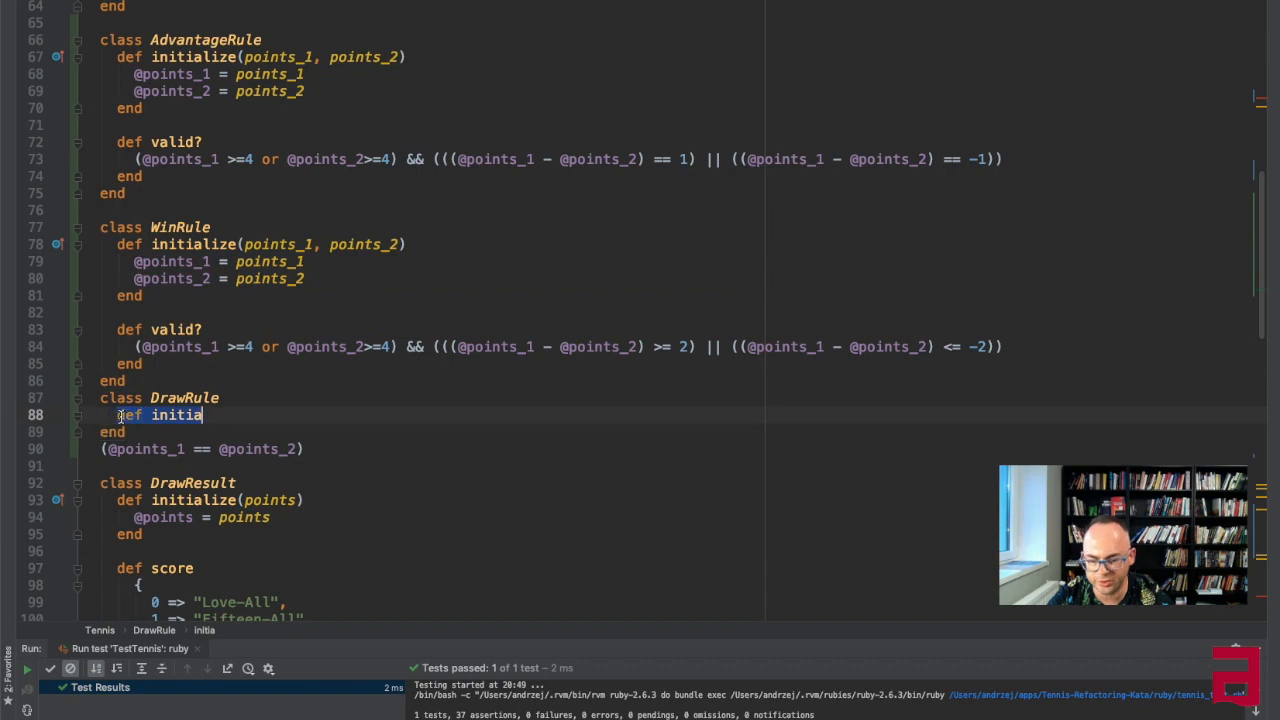
{"action": "key", "text": "ctrl+v"}
{"action": "key", "text": "Return"}
{"action": "key", "text": "ctrl+z"}
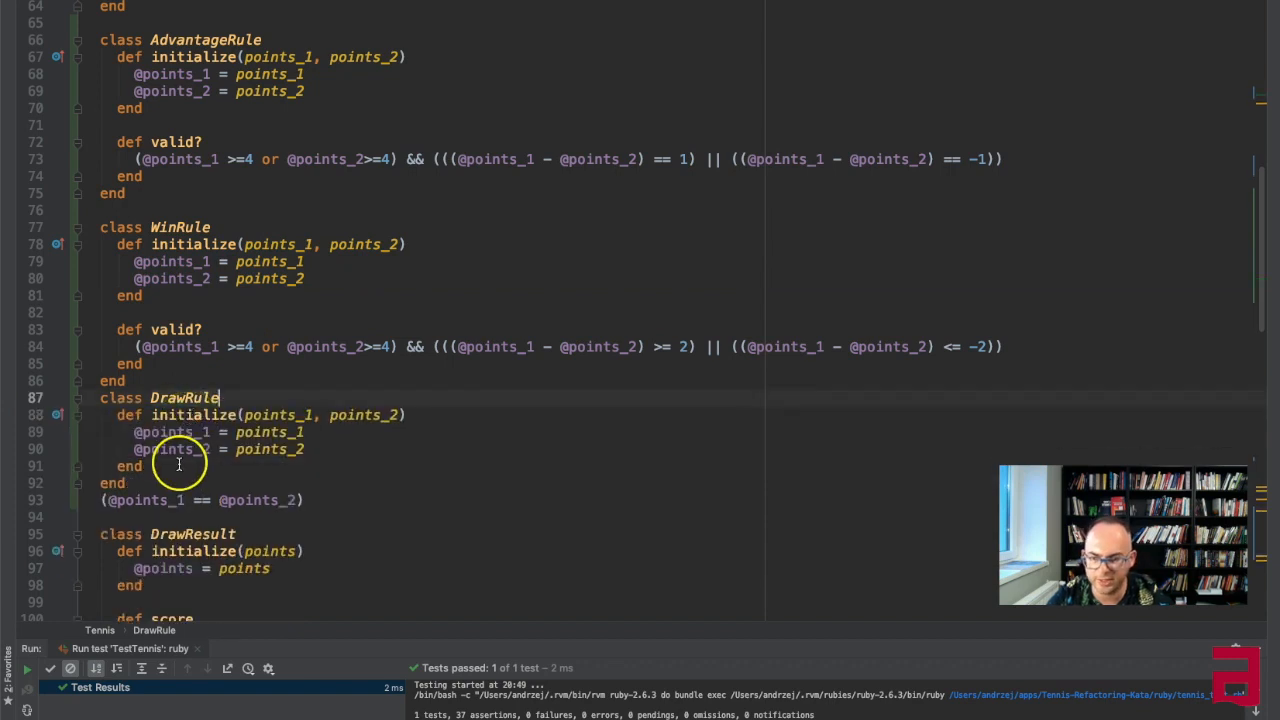
{"action": "key", "text": "Return"}
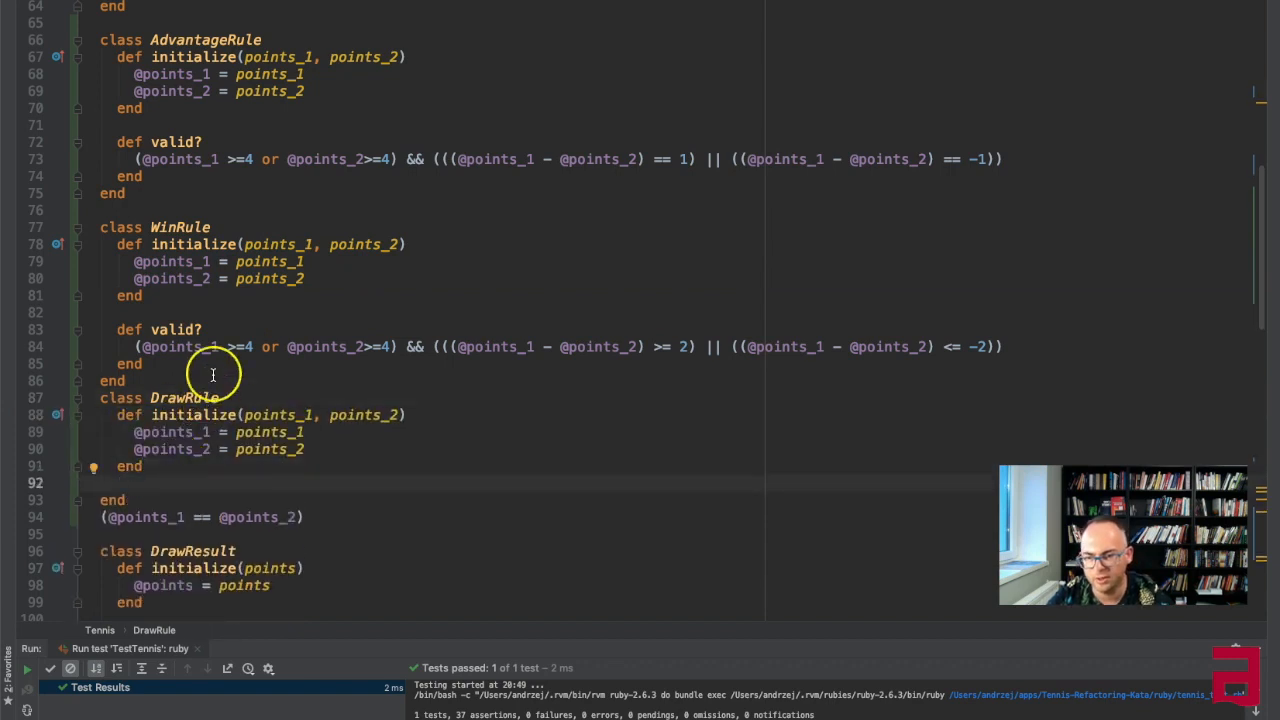
- Copy WinRule's valid? method into DrawRule
{"action": "left_click", "coordinate": [175, 340]}
{"action": "key", "text": "ctrl+w"}
{"action": "key", "text": "ctrl+w"}
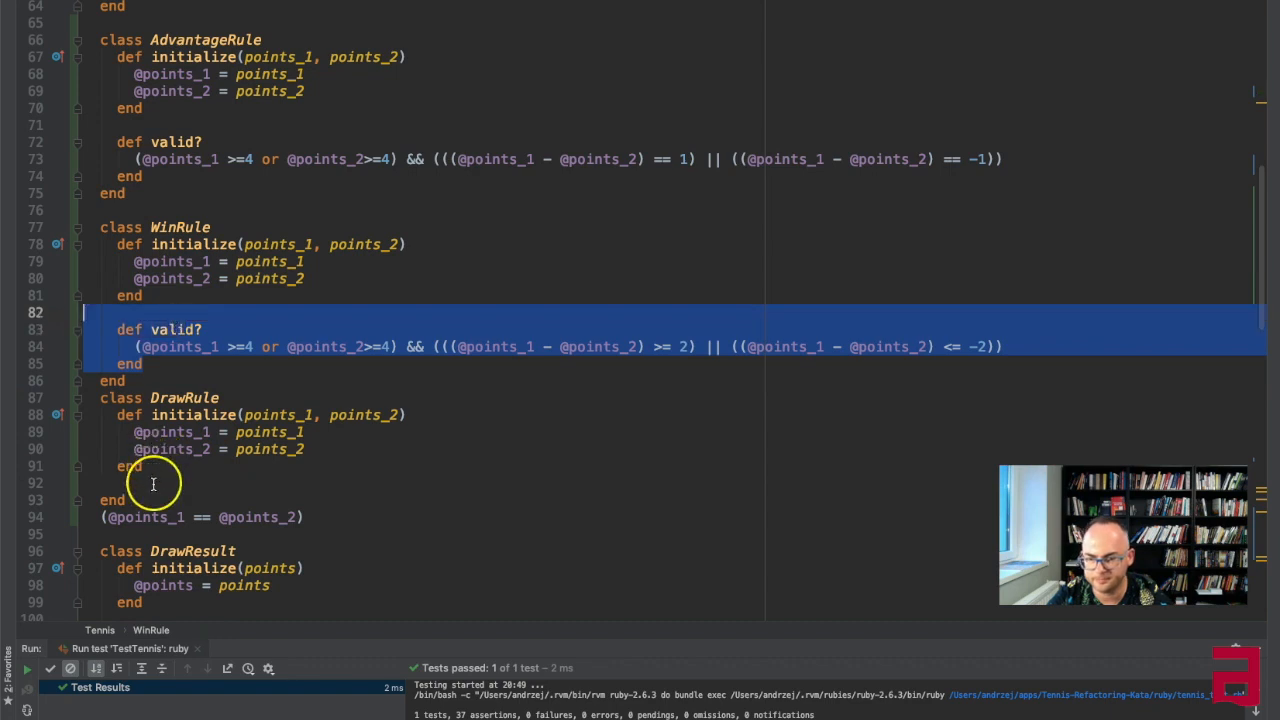
{"action": "key", "text": "ctrl+c"}
{"action": "left_click", "coordinate": [153, 485]}
{"action": "key", "text": "ctrl+v"}
{"action": "left_click_drag", "start_coordinate": [303, 568], "coordinate": [101, 568]}
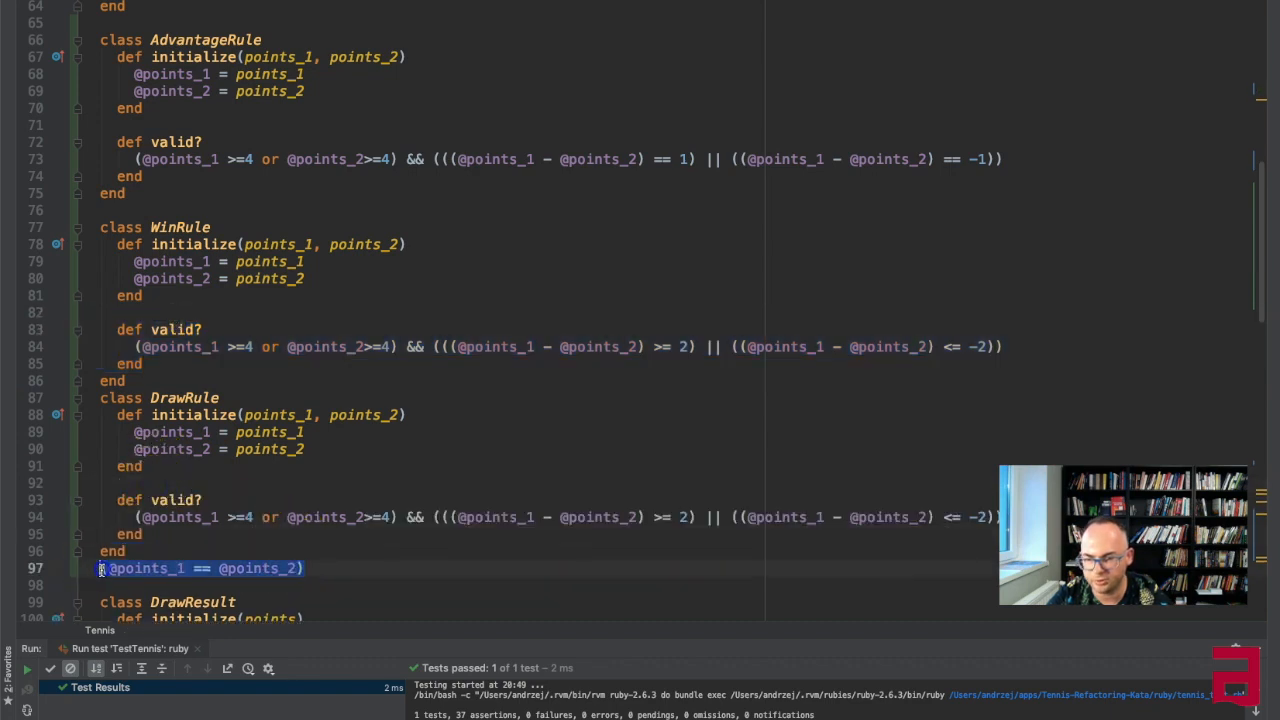
{"action": "key", "text": "ctrl+x"}
{"action": "left_click", "coordinate": [136, 517]}
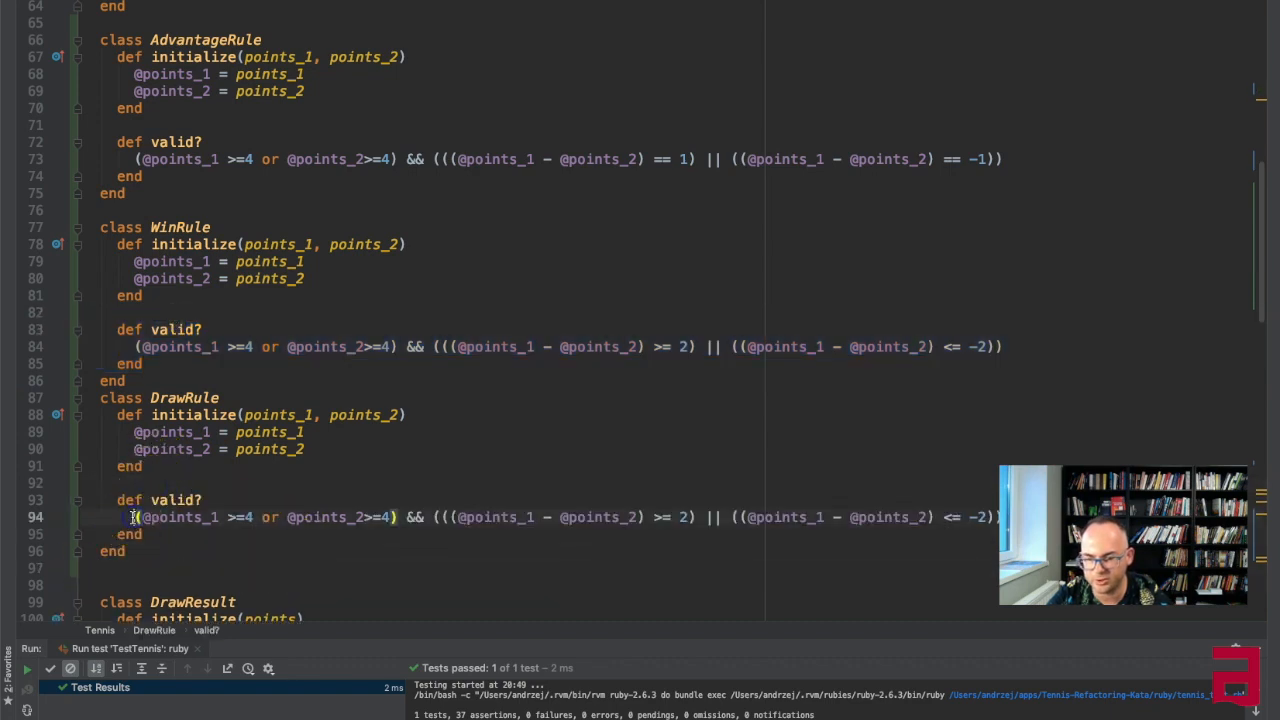
{"action": "key", "text": "shift+End"}
{"action": "key", "text": "ctrl+v"}
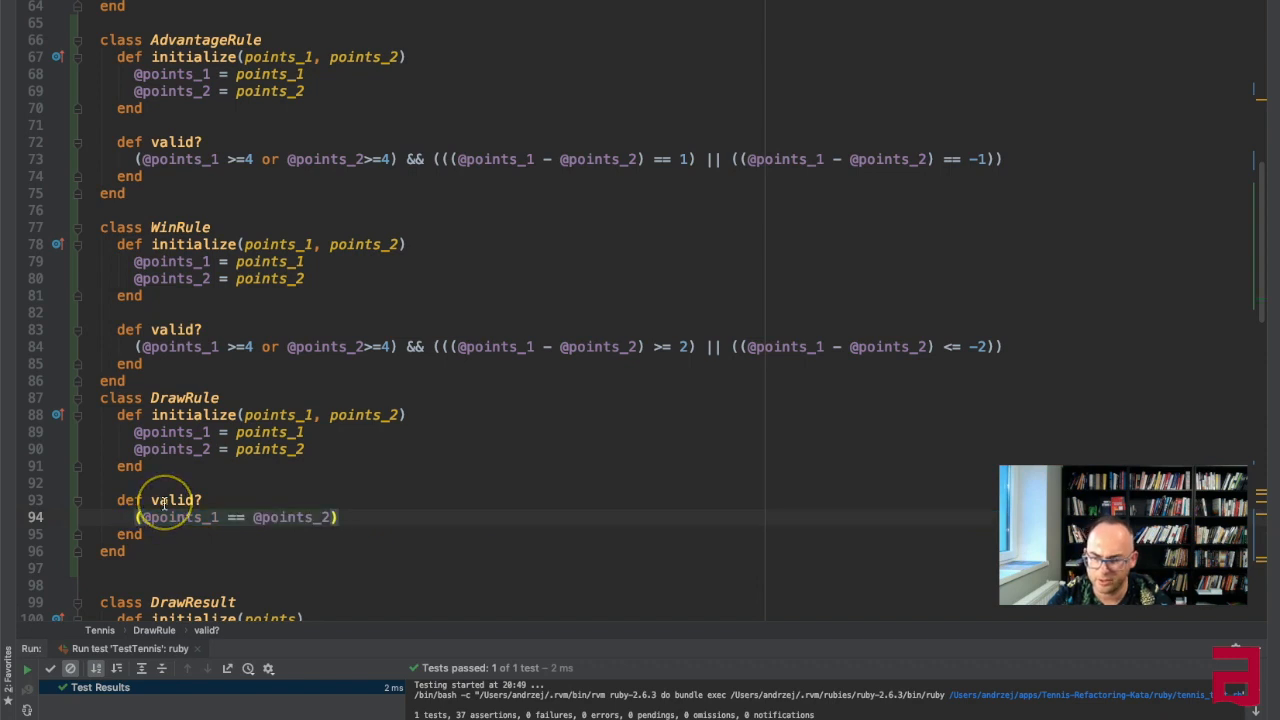
{"action": "left_click", "coordinate": [166, 381]}
{"action": "key", "text": "Return"}
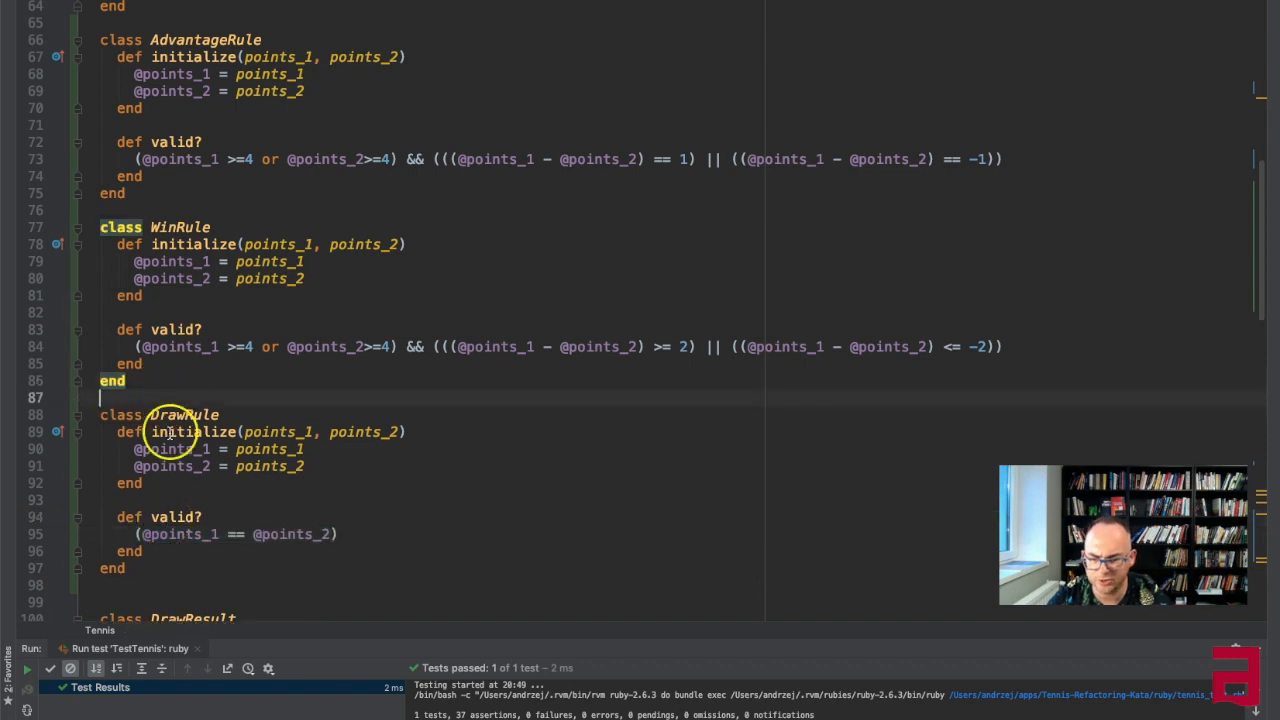
{"action": "scroll", "coordinate": [230, 545], "scroll_direction": "up", "scroll_amount": 2}
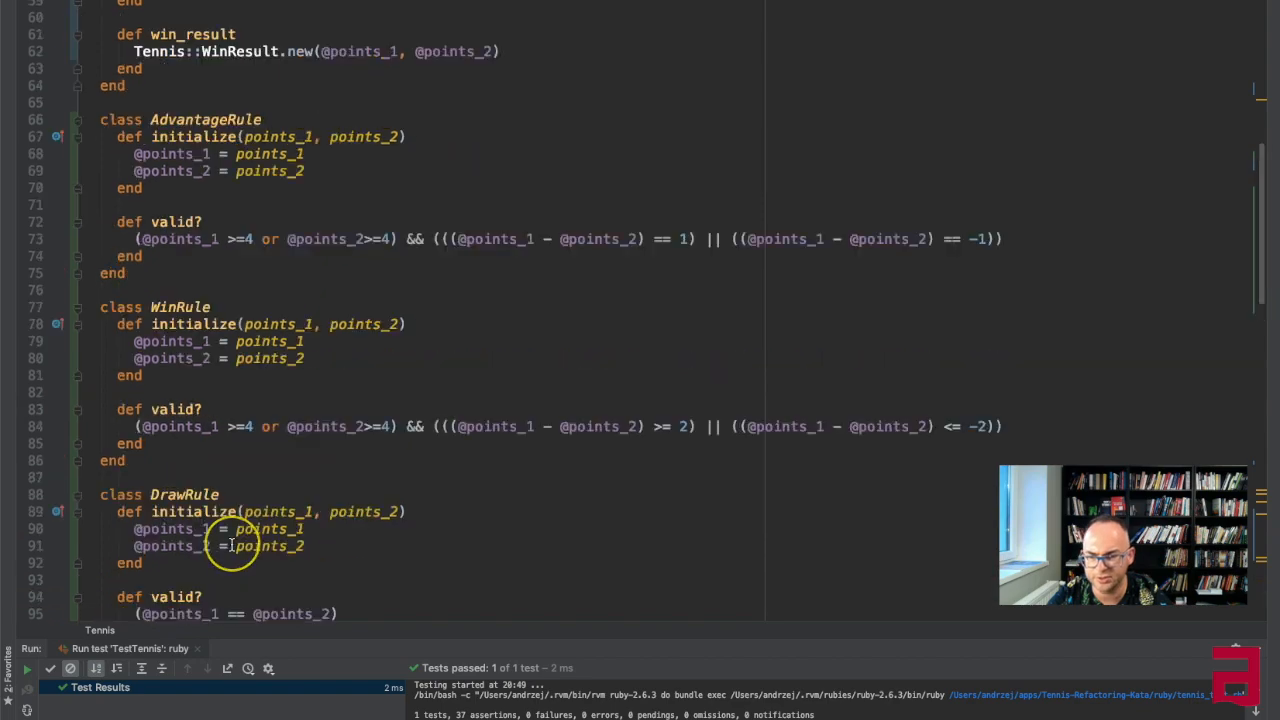
{"action": "scroll", "coordinate": [230, 545], "scroll_direction": "up", "scroll_amount": 1}
{"action": "scroll", "coordinate": [230, 545], "scroll_direction": "up", "scroll_amount": 3}
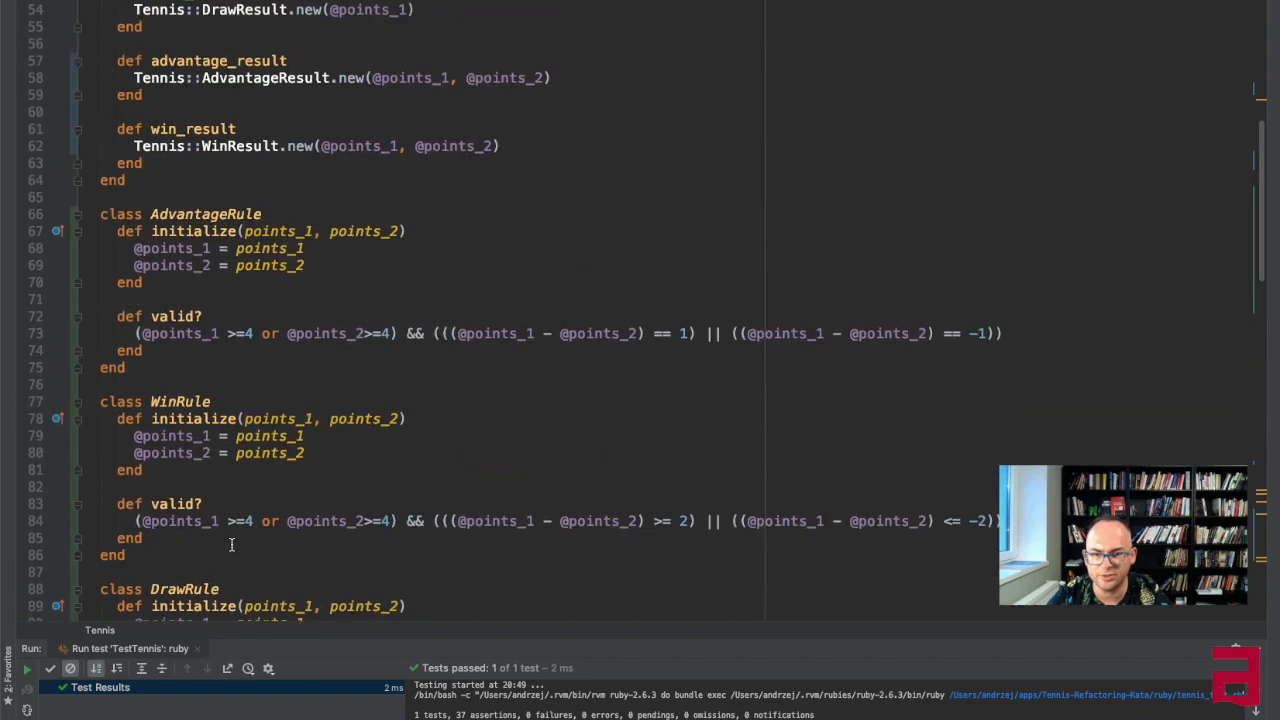
{"action": "scroll", "coordinate": [230, 545], "scroll_direction": "up", "scroll_amount": 3}
{"action": "scroll", "coordinate": [230, 545], "scroll_direction": "up", "scroll_amount": 3}
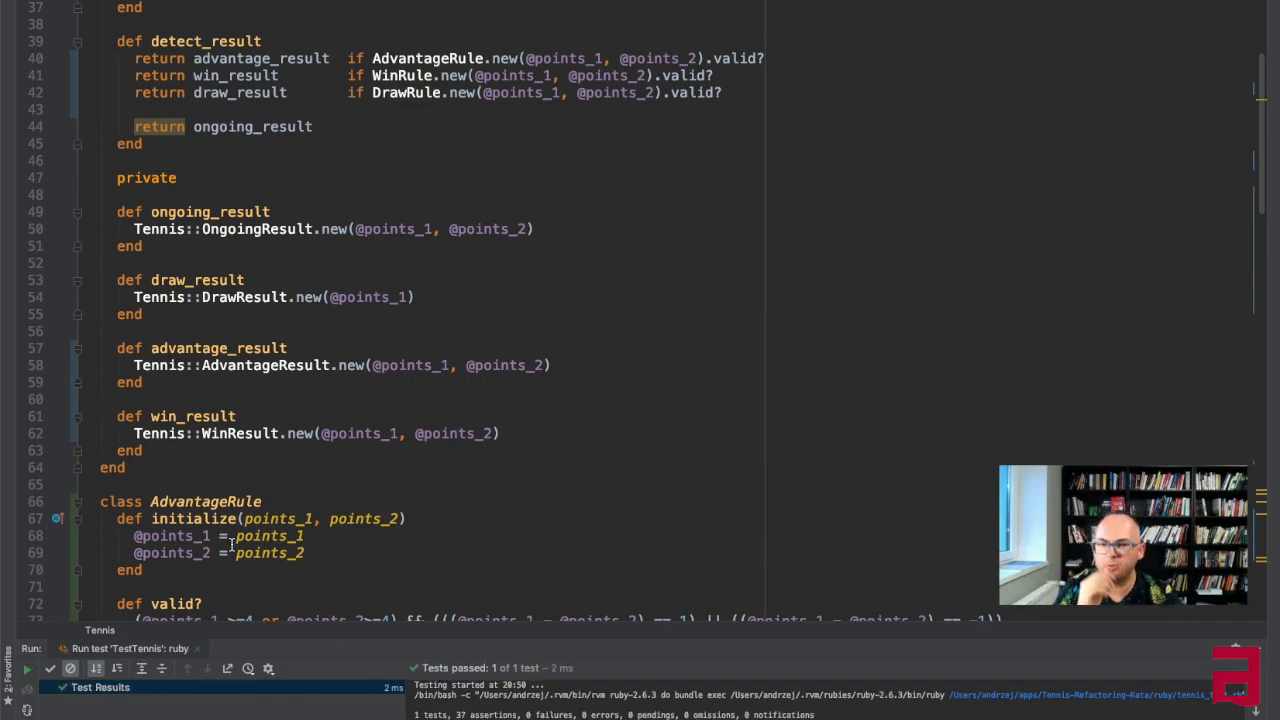
{"action": "left_click", "coordinate": [373, 133]}
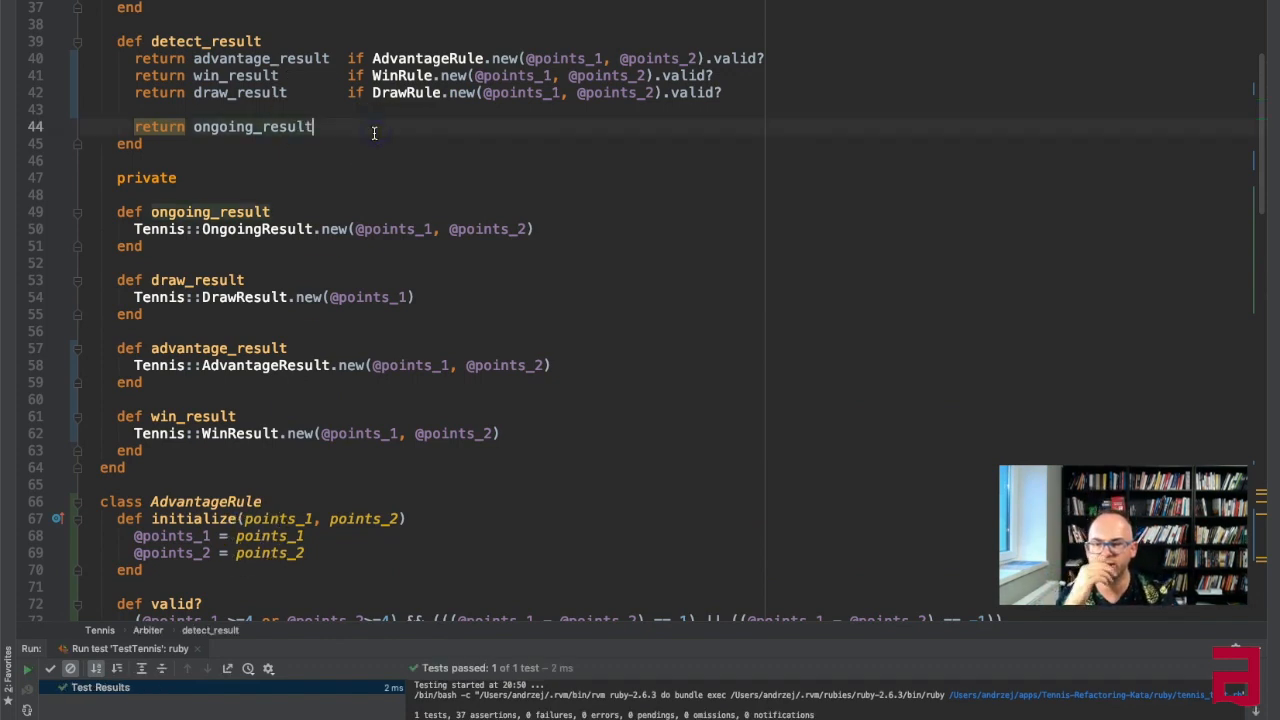
{"action": "scroll", "coordinate": [373, 133], "scroll_direction": "up", "scroll_amount": 10}
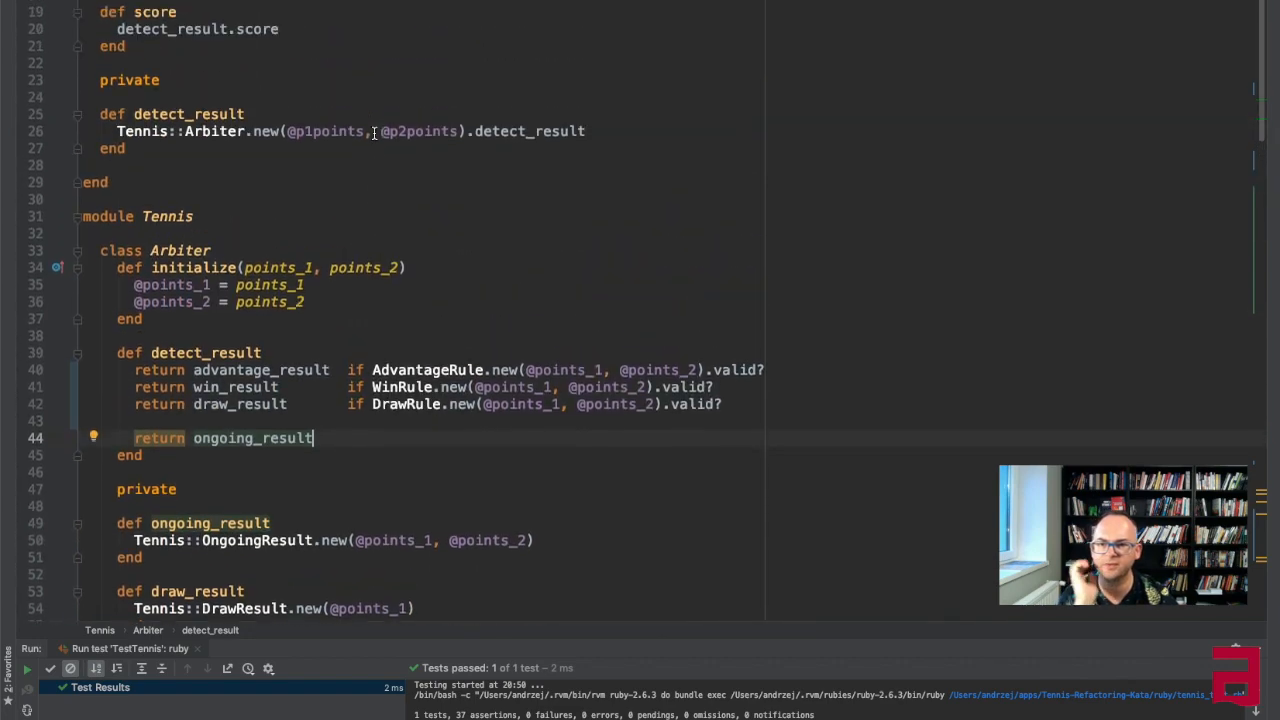
{"action": "scroll", "coordinate": [449, 236], "scroll_direction": "down", "scroll_amount": 5}
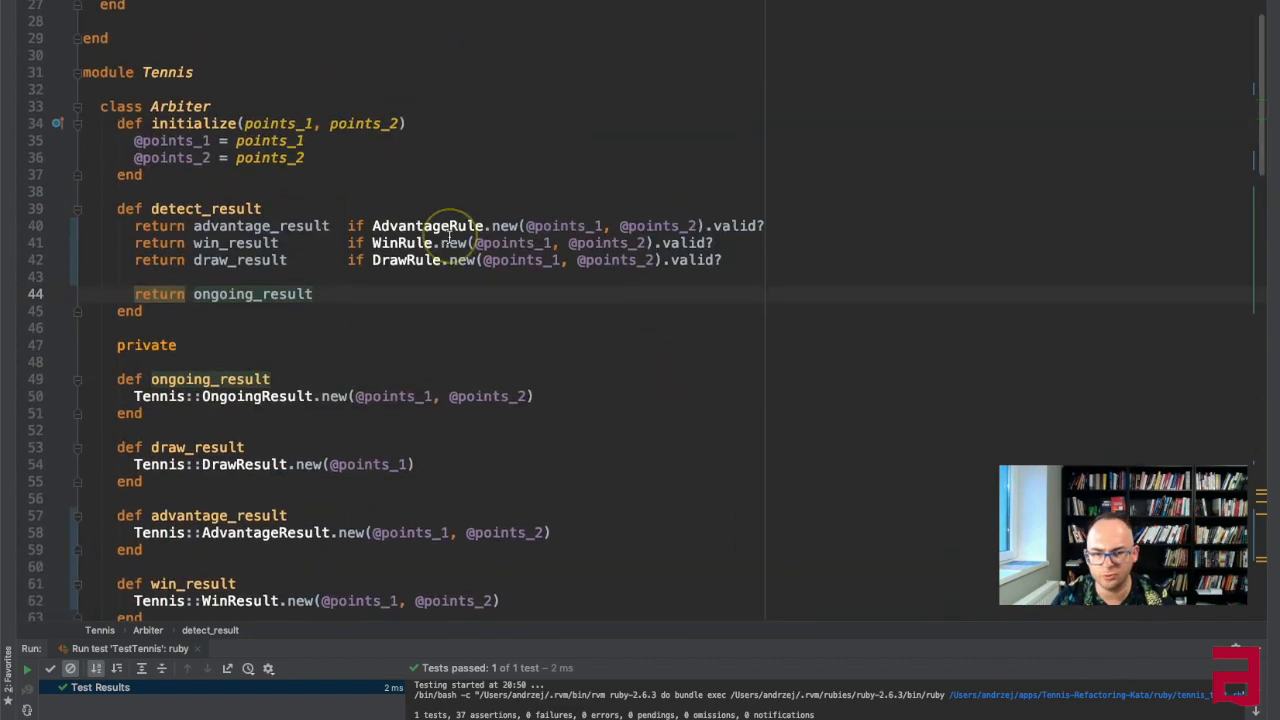
{"action": "scroll", "coordinate": [449, 236], "scroll_direction": "down", "scroll_amount": 5}
{"action": "scroll", "coordinate": [449, 236], "scroll_direction": "down", "scroll_amount": 3}
{"action": "scroll", "coordinate": [449, 236], "scroll_direction": "down", "scroll_amount": 4}
{"action": "scroll", "coordinate": [449, 236], "scroll_direction": "down", "scroll_amount": 5}
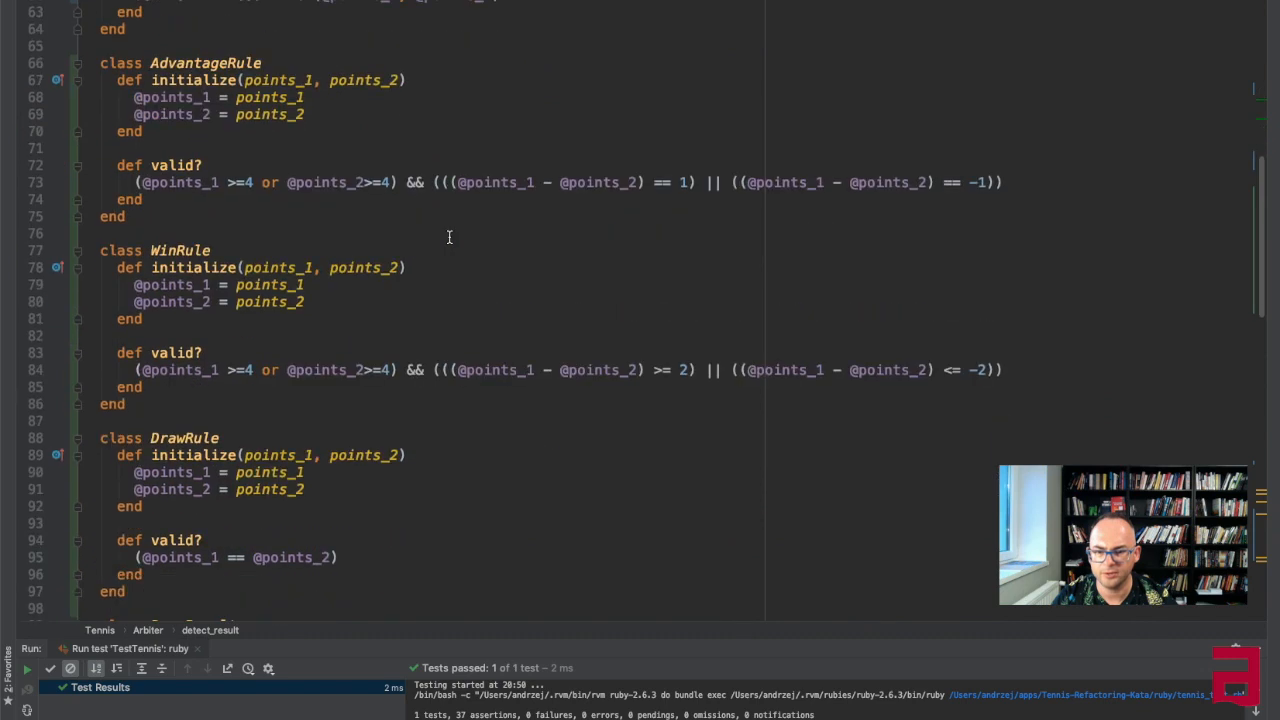
{"action": "left_click", "coordinate": [434, 182]}
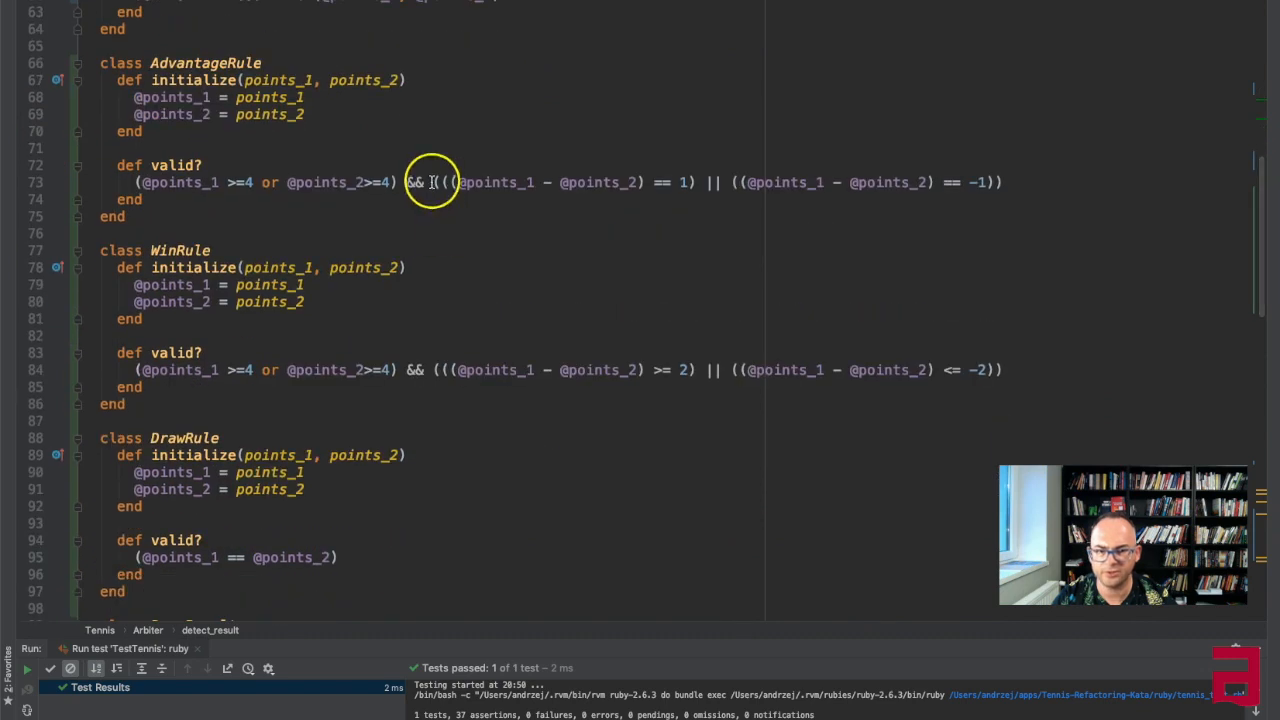
{"action": "left_click", "coordinate": [135, 182]}
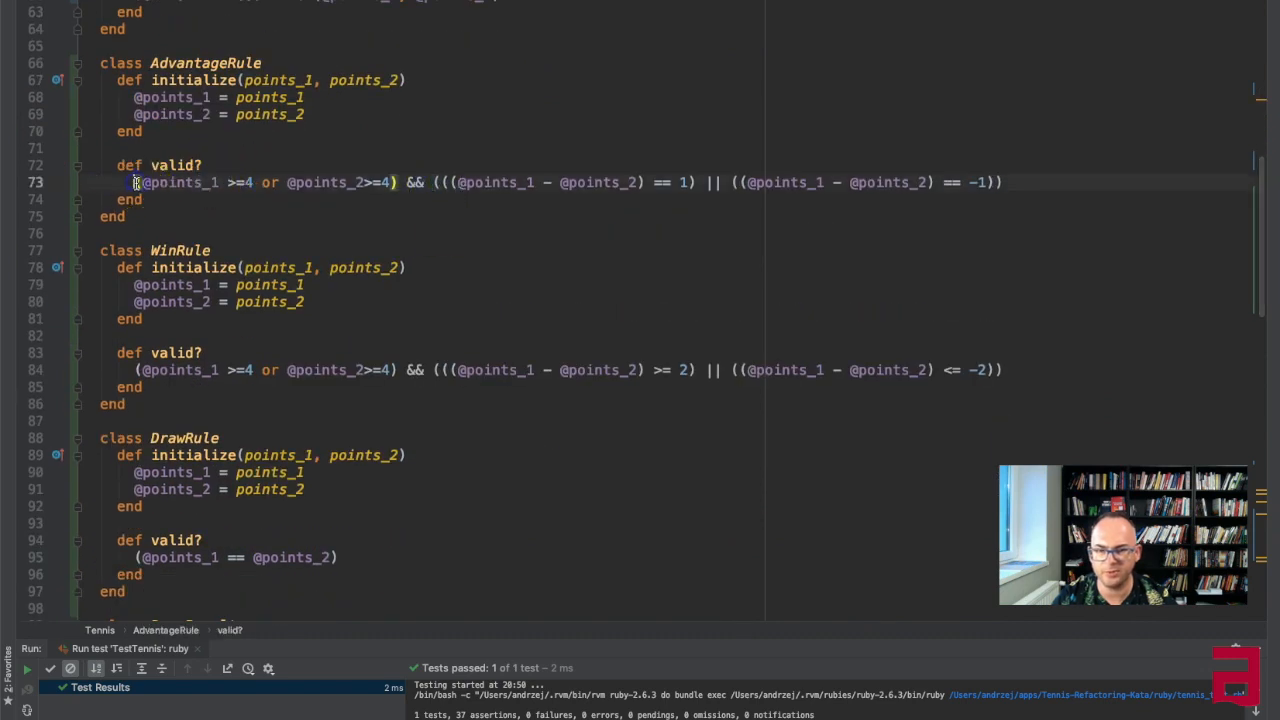
{"action": "key", "text": "shift+End"}
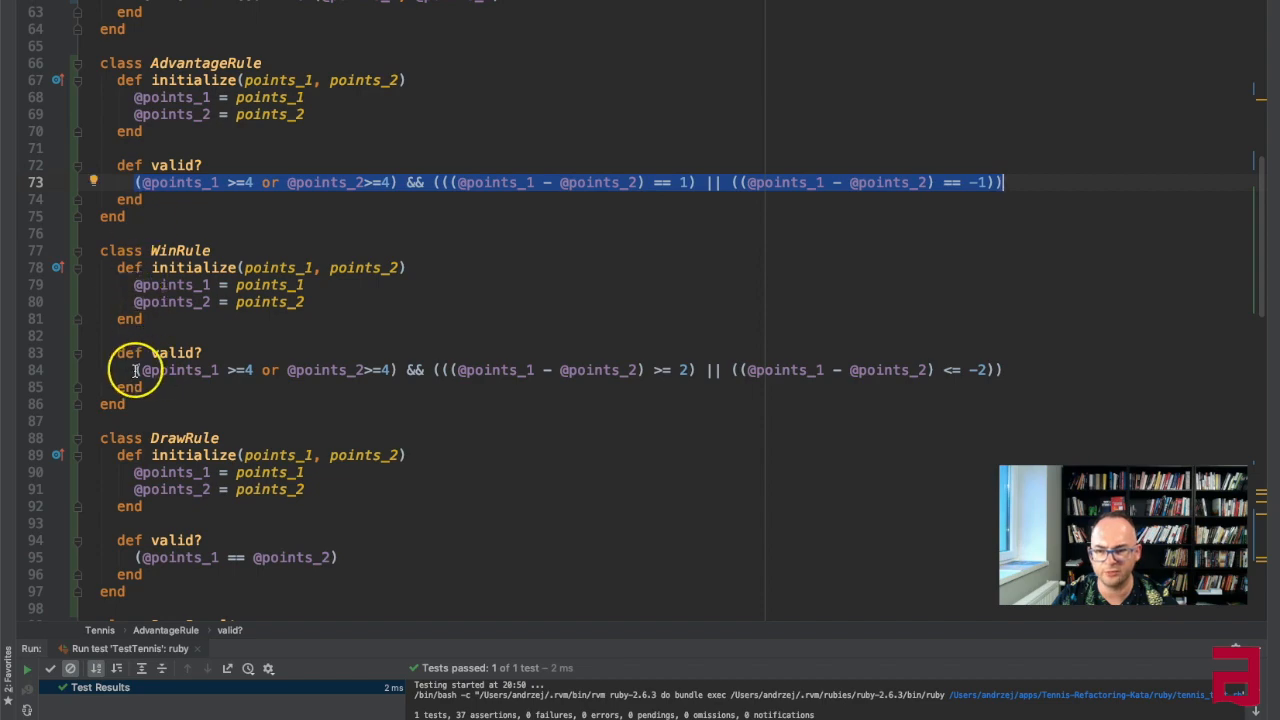
{"action": "left_click", "coordinate": [140, 370]}
{"action": "scroll", "coordinate": [140, 370], "scroll_direction": "down", "scroll_amount": 5}
{"action": "scroll", "coordinate": [140, 370], "scroll_direction": "down", "scroll_amount": 4}
{"action": "scroll", "coordinate": [135, 371], "scroll_direction": "down", "scroll_amount": 6}
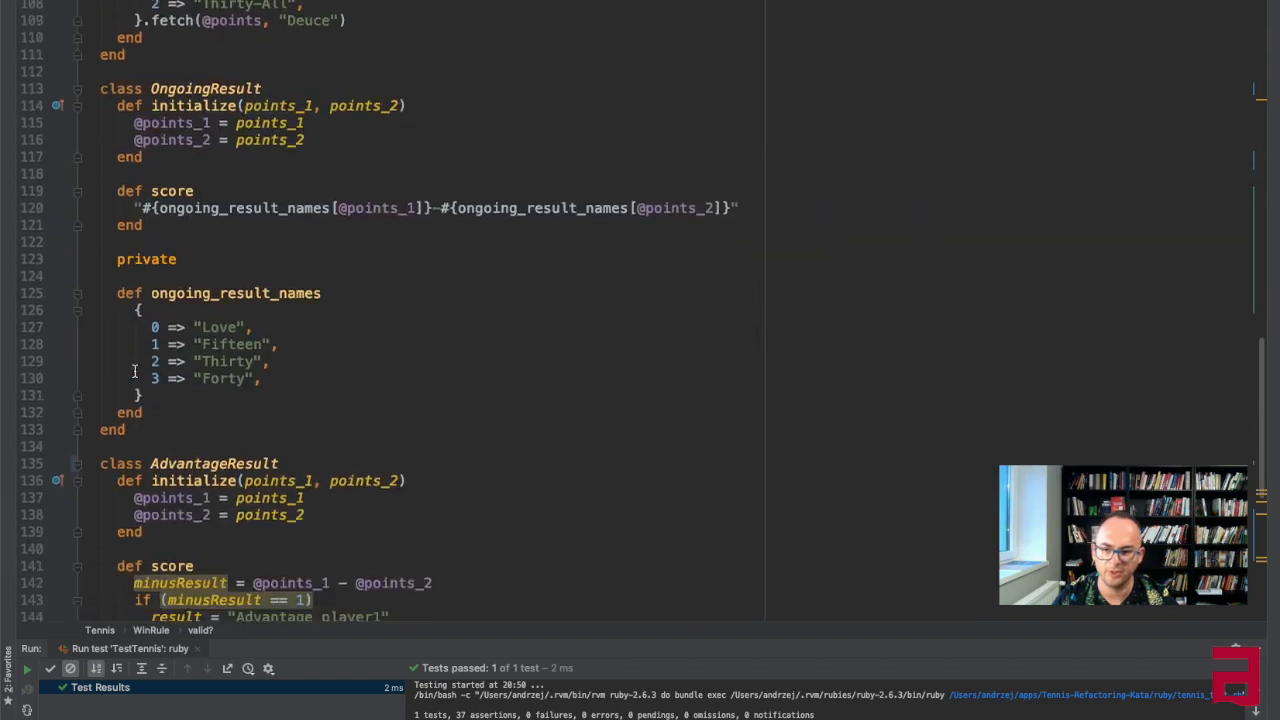
{"action": "scroll", "coordinate": [135, 371], "scroll_direction": "down", "scroll_amount": 6}
{"action": "scroll", "coordinate": [135, 371], "scroll_direction": "up", "scroll_amount": 20}
{"action": "scroll", "coordinate": [135, 371], "scroll_direction": "up", "scroll_amount": 4}
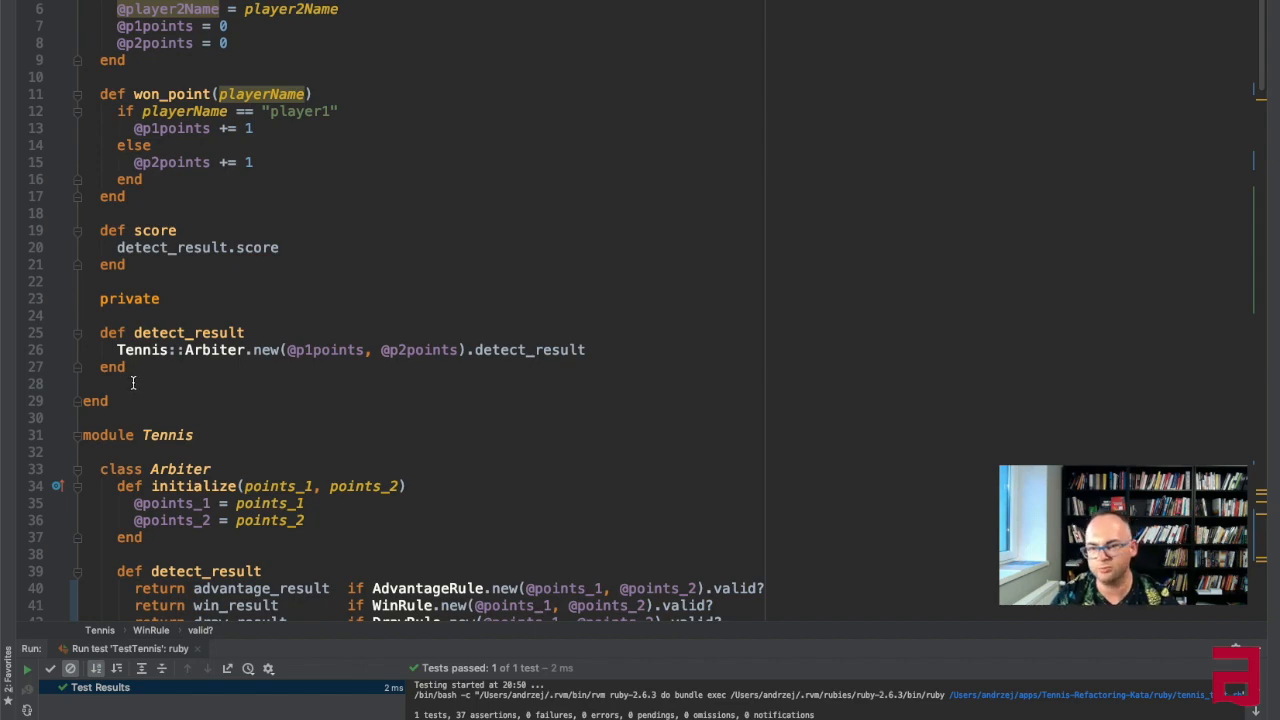
{"action": "left_click", "coordinate": [303, 350]}
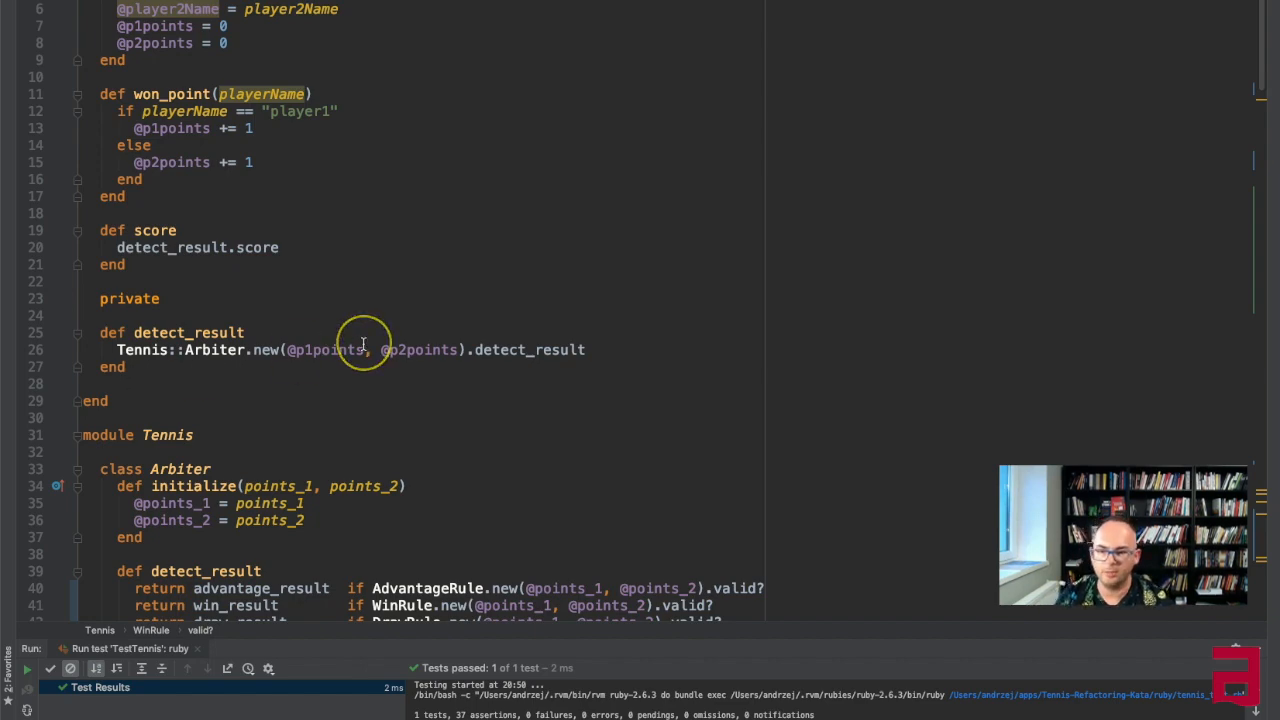
{"action": "scroll", "coordinate": [363, 347], "scroll_direction": "down", "scroll_amount": 5}
{"action": "scroll", "coordinate": [363, 347], "scroll_direction": "up", "scroll_amount": 5}
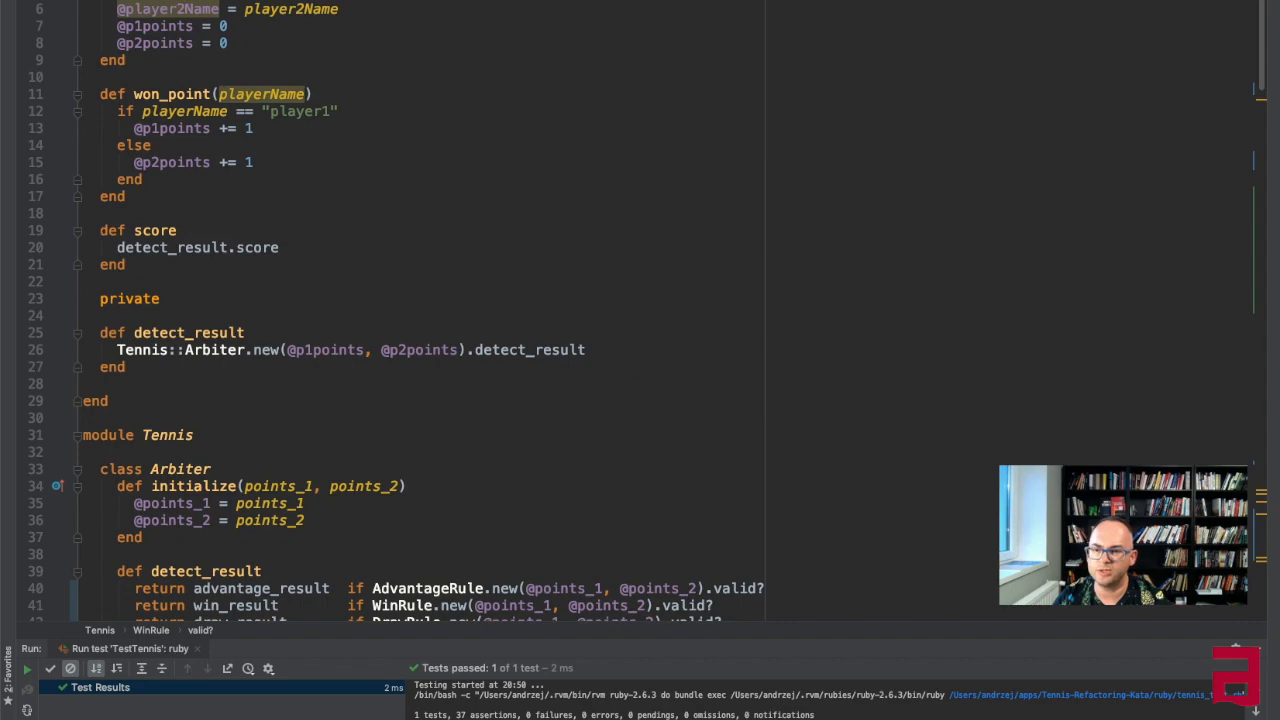
{"action": "left_click_drag", "start_coordinate": [300, 10], "coordinate": [300, 400]}
{"action": "scroll", "coordinate": [300, 400], "scroll_direction": "down", "scroll_amount": 6}
{"action": "scroll", "coordinate": [300, 400], "scroll_direction": "down", "scroll_amount": 5}
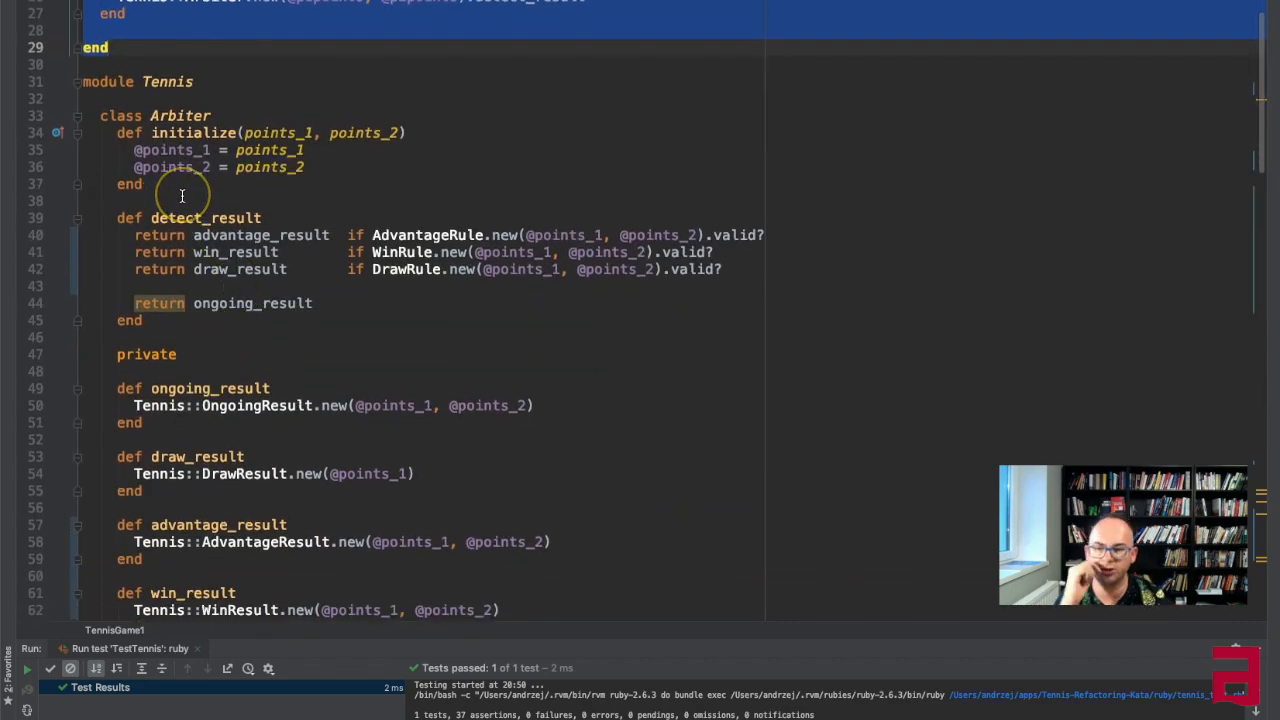
{"action": "scroll", "coordinate": [182, 195], "scroll_direction": "down", "scroll_amount": 1}
{"action": "double_click", "coordinate": [219, 207]}
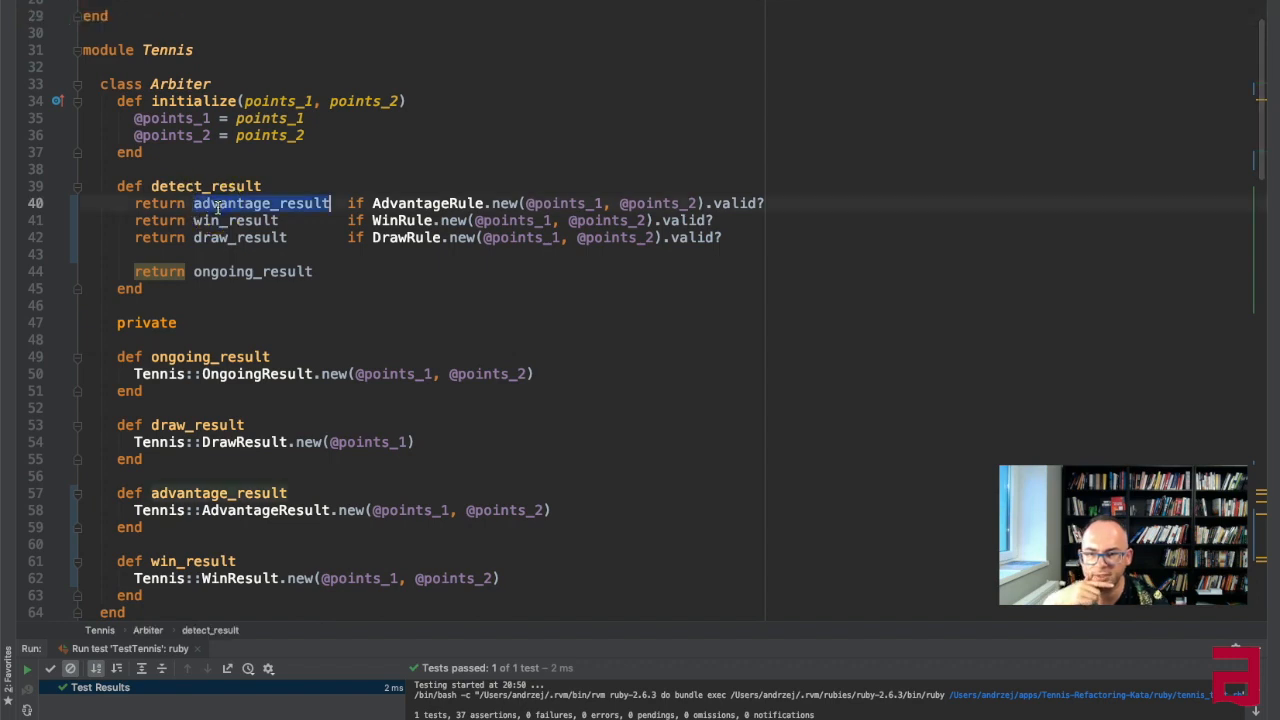
{"action": "double_click", "coordinate": [420, 204]}
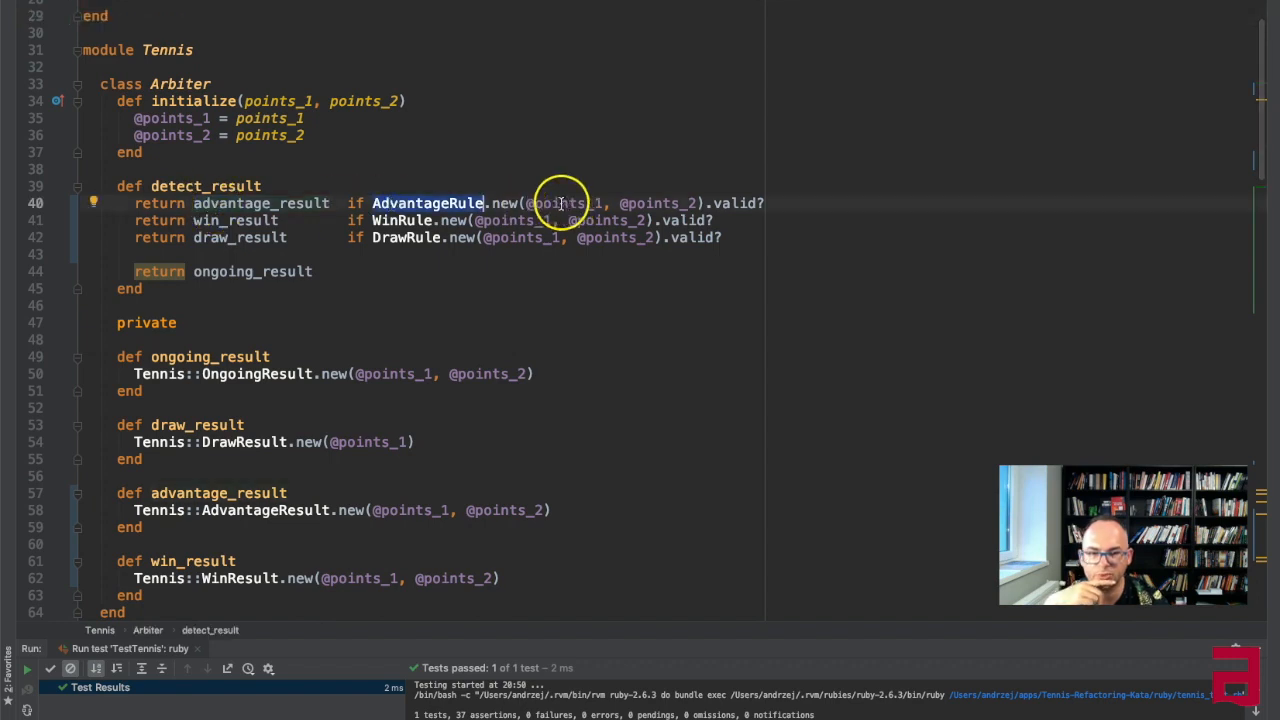
{"action": "scroll", "coordinate": [443, 220], "scroll_direction": "down", "scroll_amount": 2}
{"action": "left_click", "coordinate": [412, 170]}
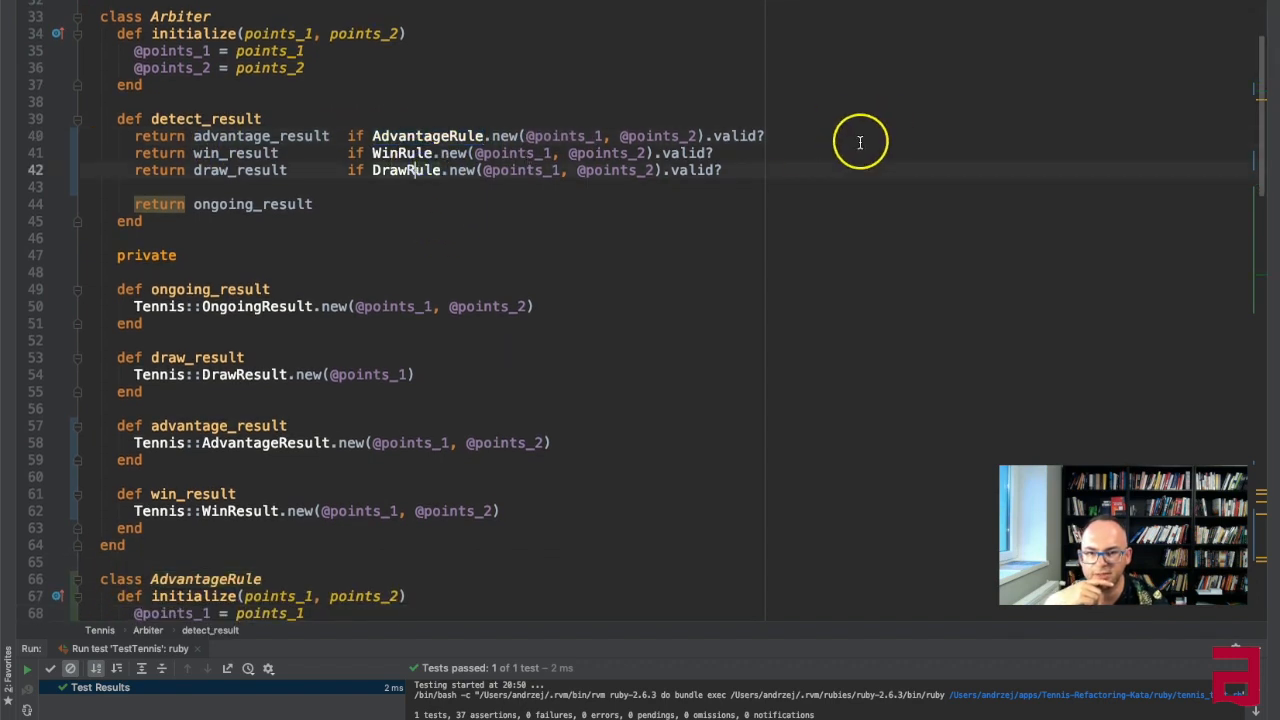
{"action": "left_click_drag", "start_coordinate": [859, 143], "coordinate": [841, 146]}
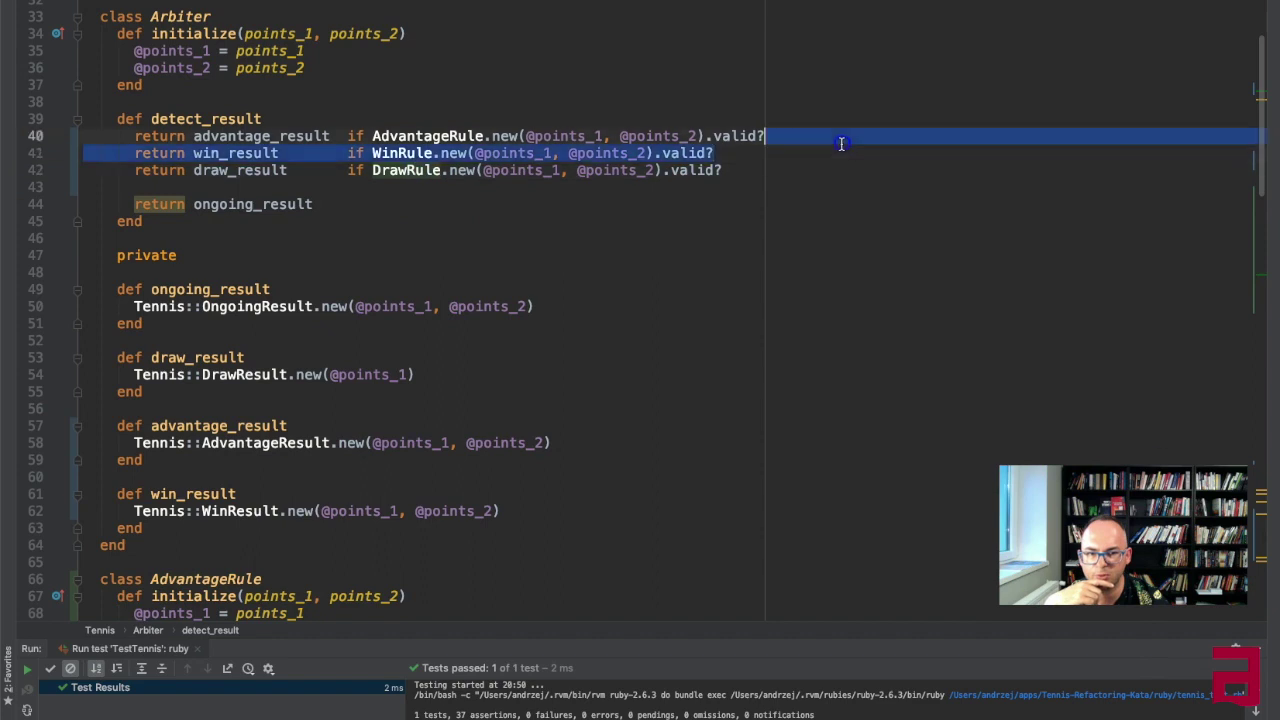
{"action": "left_click", "coordinate": [374, 136]}
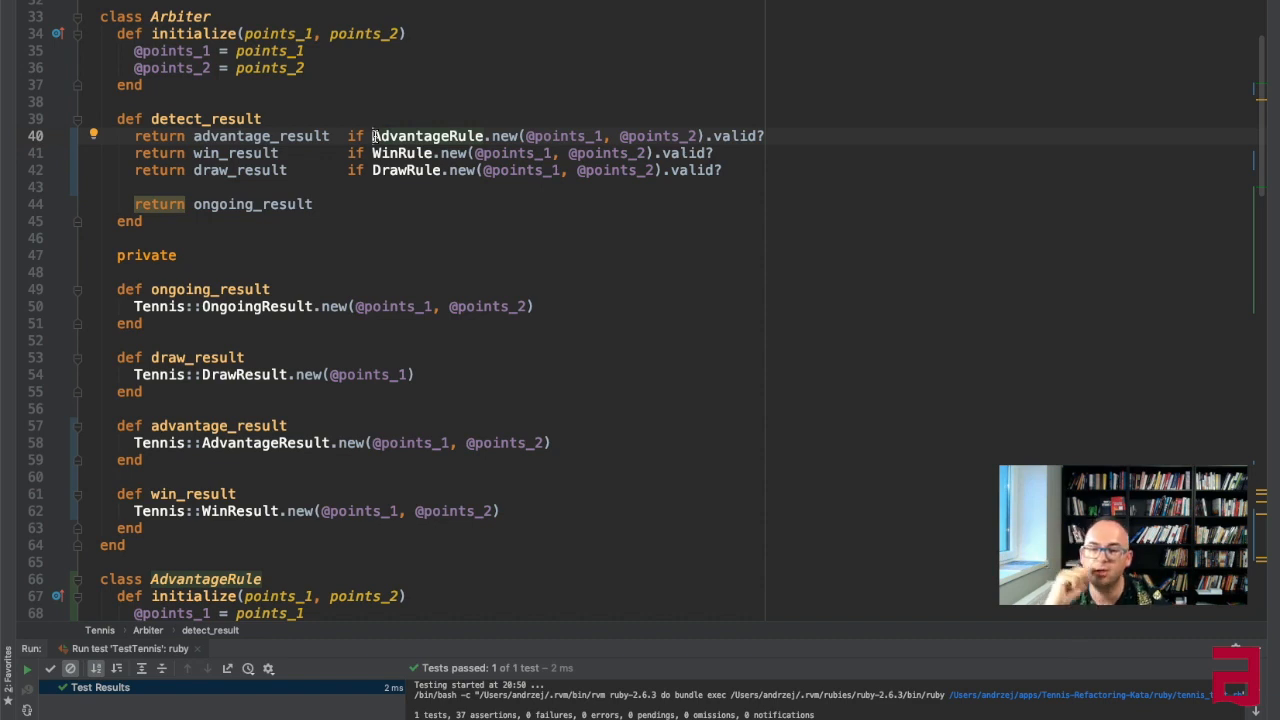
{"action": "left_click_drag", "start_coordinate": [374, 136], "coordinate": [813, 129]}
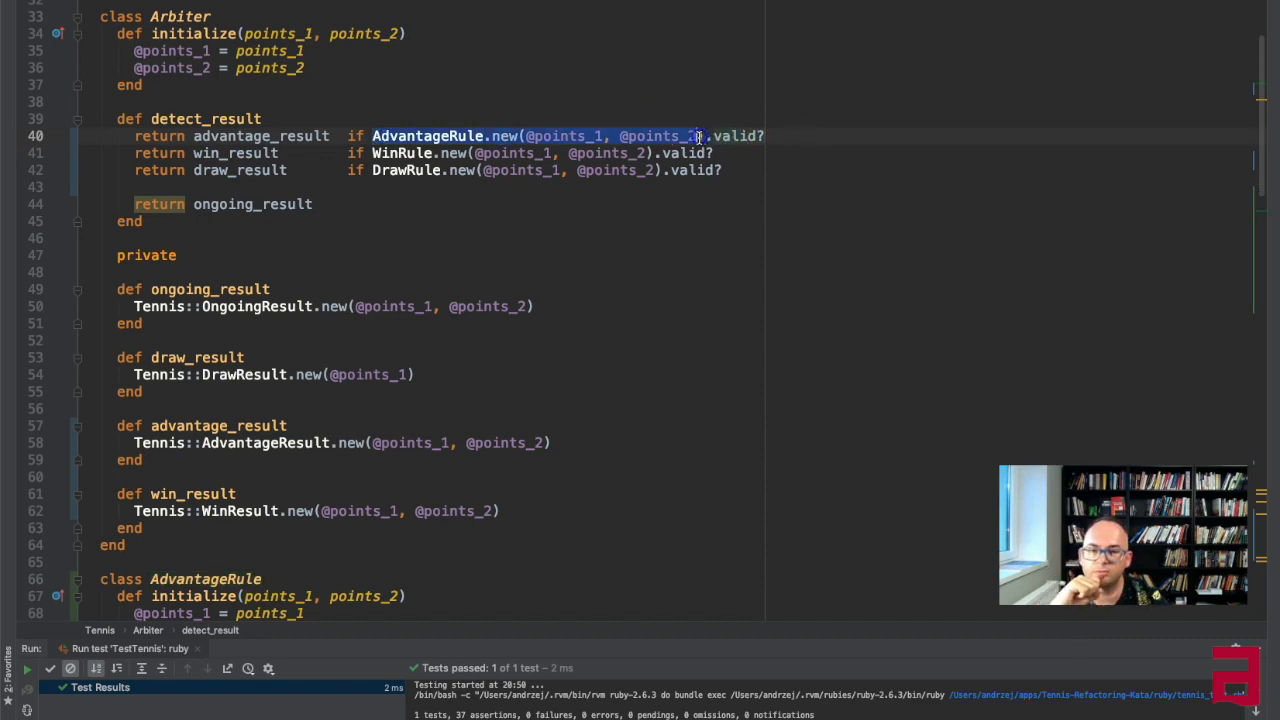
{"action": "double_click", "coordinate": [230, 136]}
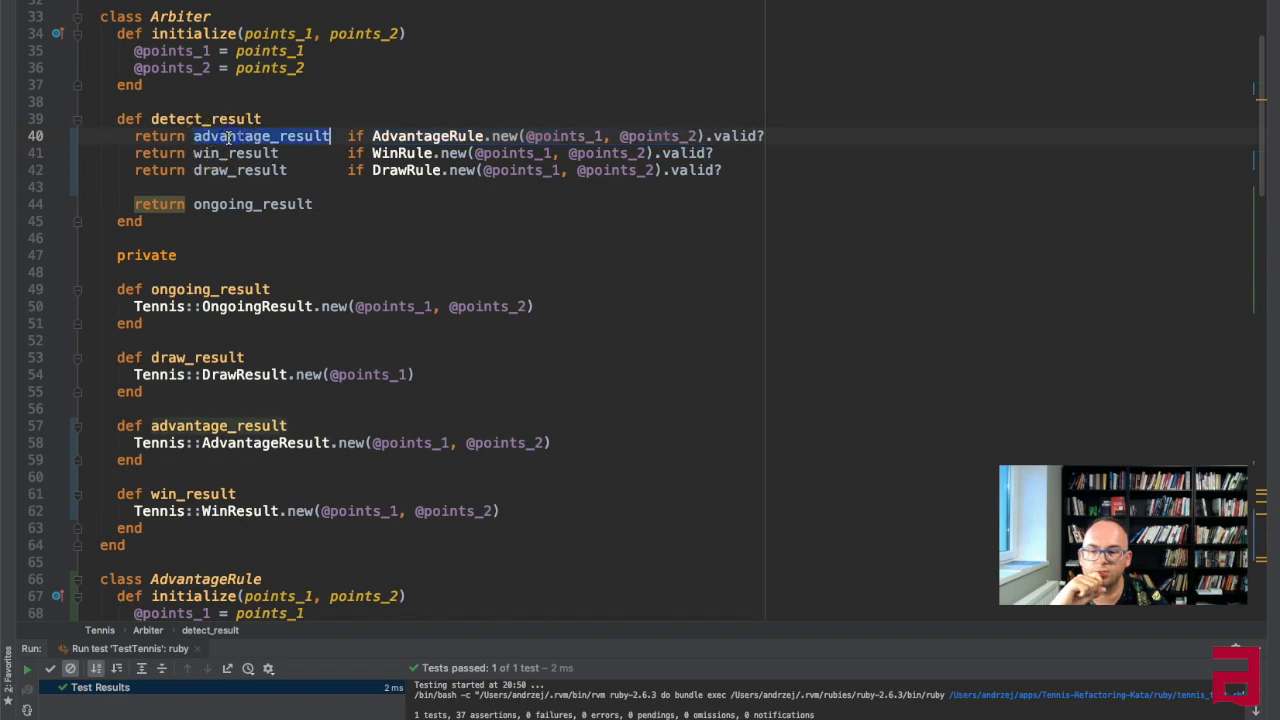
{"action": "scroll", "coordinate": [228, 137], "scroll_direction": "down", "scroll_amount": 3}
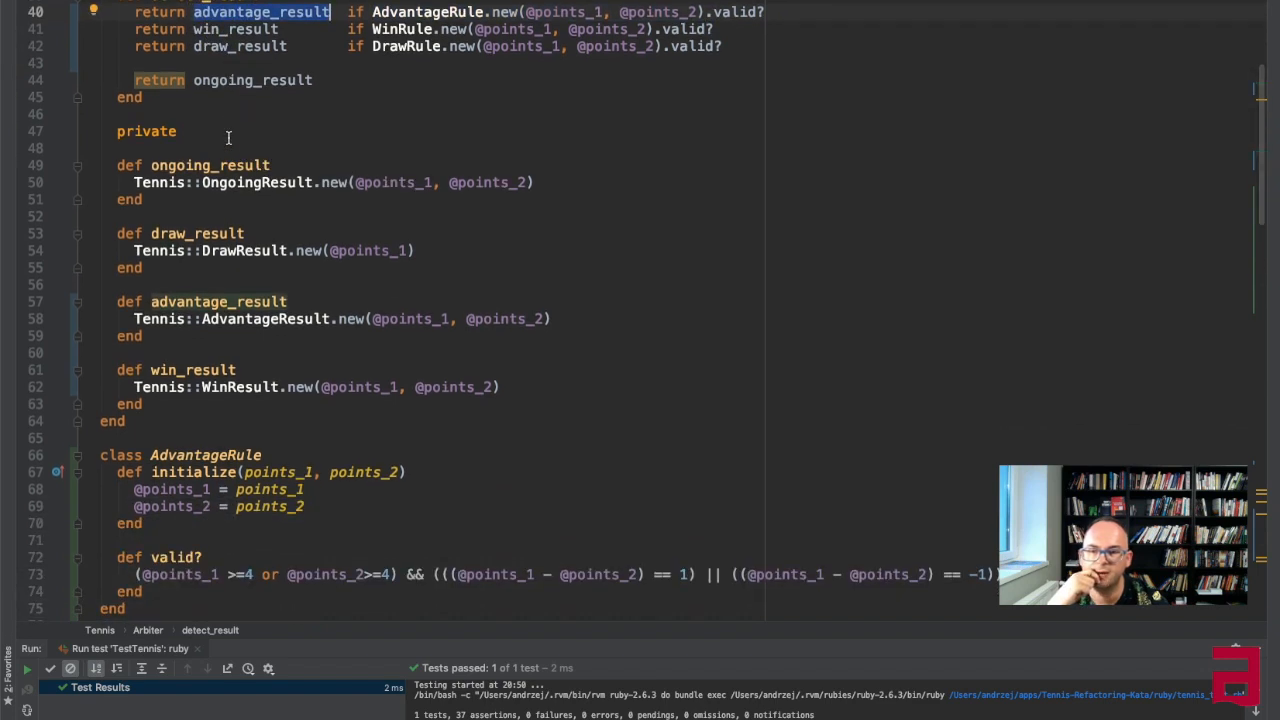
{"action": "scroll", "coordinate": [228, 137], "scroll_direction": "up", "scroll_amount": 1}
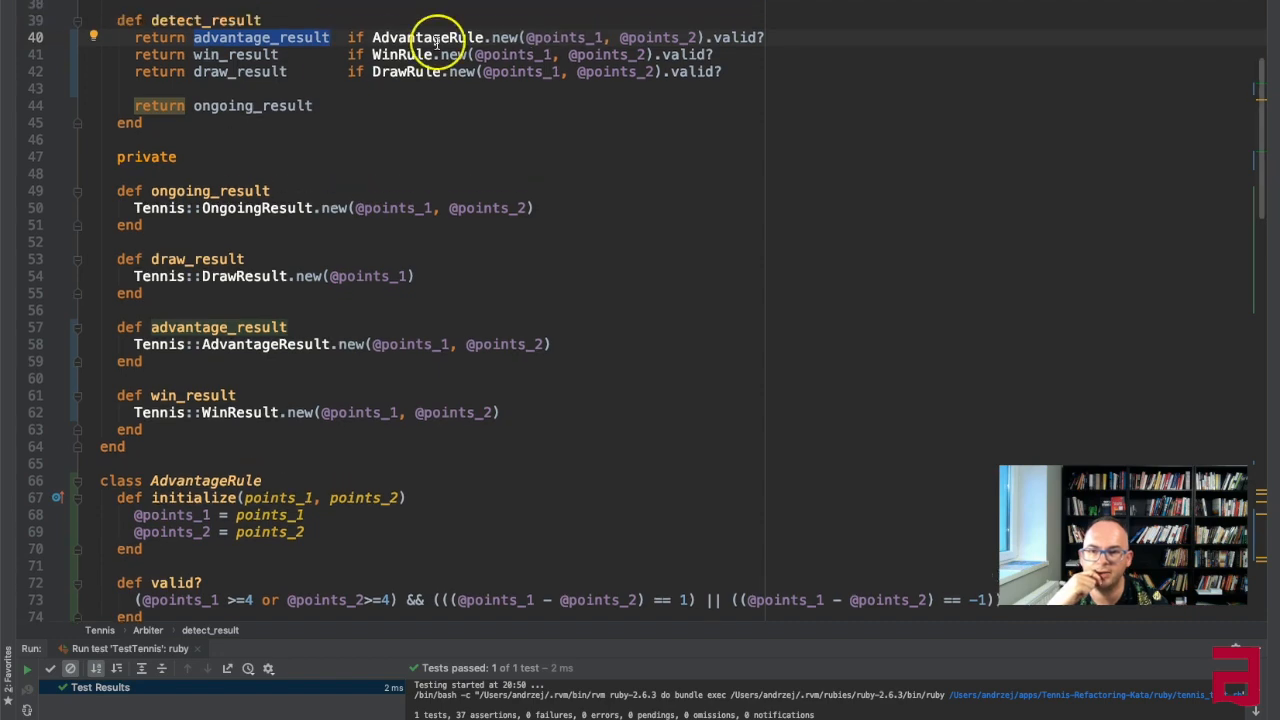
{"action": "scroll", "coordinate": [422, 192], "scroll_direction": "down", "scroll_amount": 3}
{"action": "left_click", "coordinate": [434, 514]}
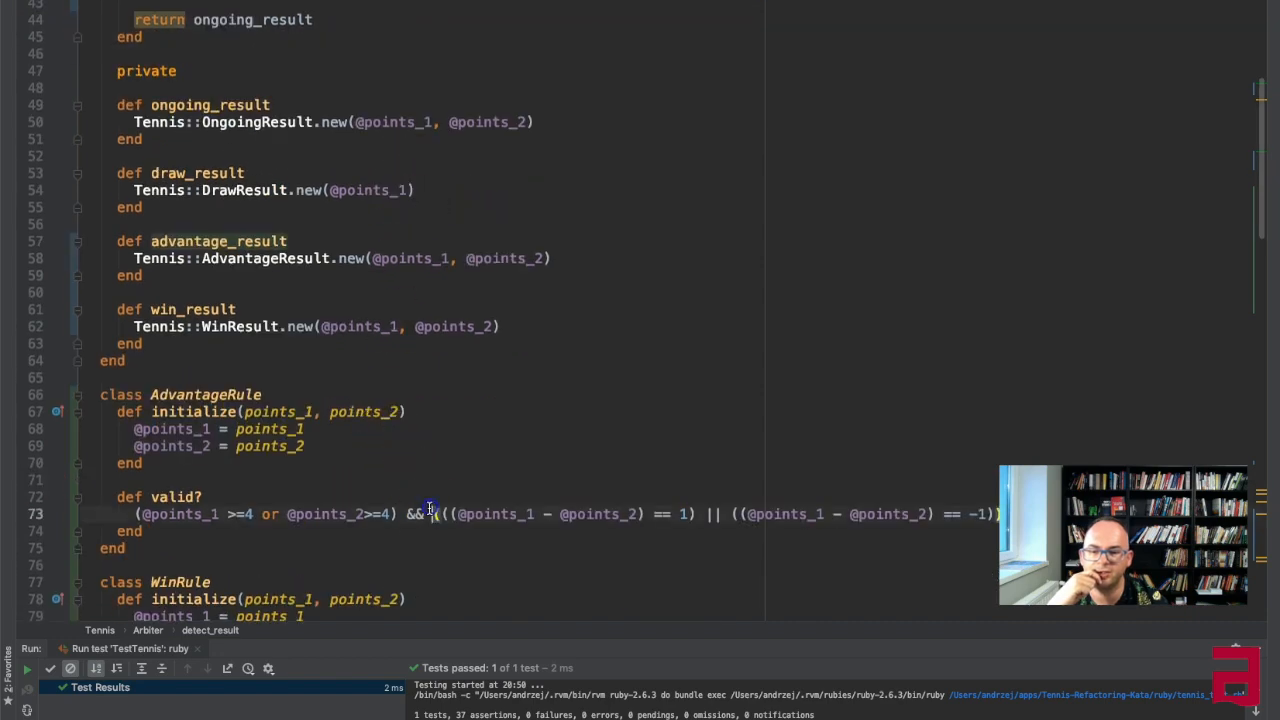
{"action": "scroll", "coordinate": [416, 460], "scroll_direction": "down", "scroll_amount": 3}
{"action": "scroll", "coordinate": [416, 460], "scroll_direction": "down", "scroll_amount": 5}
{"action": "scroll", "coordinate": [416, 460], "scroll_direction": "down", "scroll_amount": 4}
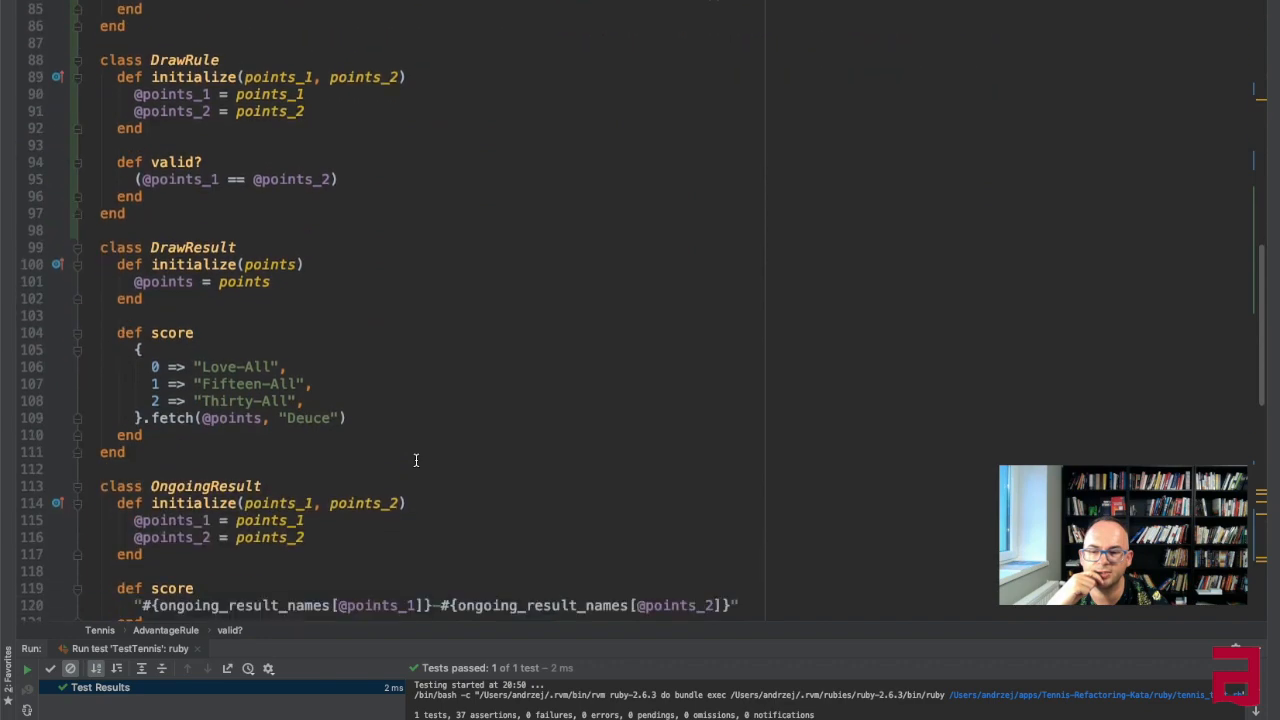
{"action": "scroll", "coordinate": [416, 460], "scroll_direction": "up", "scroll_amount": 2}
{"action": "scroll", "coordinate": [416, 460], "scroll_direction": "up", "scroll_amount": 4}
{"action": "scroll", "coordinate": [416, 460], "scroll_direction": "up", "scroll_amount": 4}
{"action": "scroll", "coordinate": [230, 330], "scroll_direction": "up", "scroll_amount": 3}
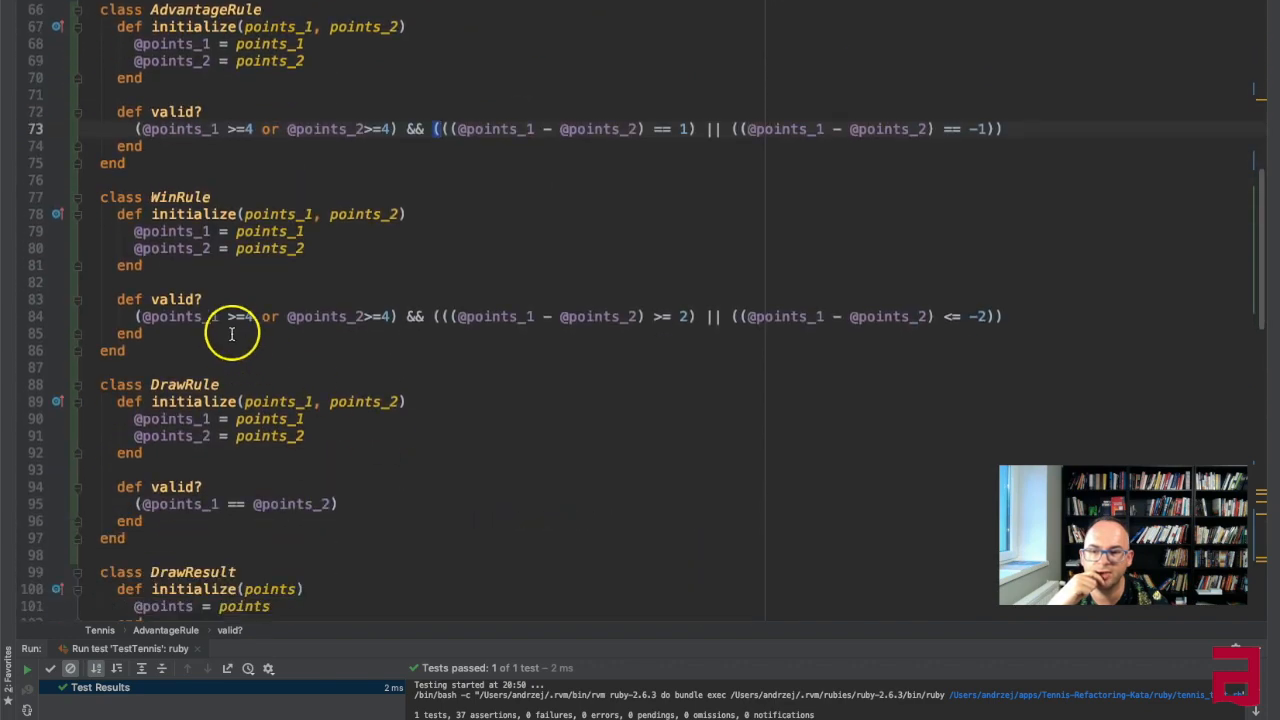
{"action": "left_click", "coordinate": [206, 296]}
{"action": "scroll", "coordinate": [212, 303], "scroll_direction": "up", "scroll_amount": 1}
{"action": "scroll", "coordinate": [212, 303], "scroll_direction": "up", "scroll_amount": 4}
{"action": "scroll", "coordinate": [212, 303], "scroll_direction": "up", "scroll_amount": 2}
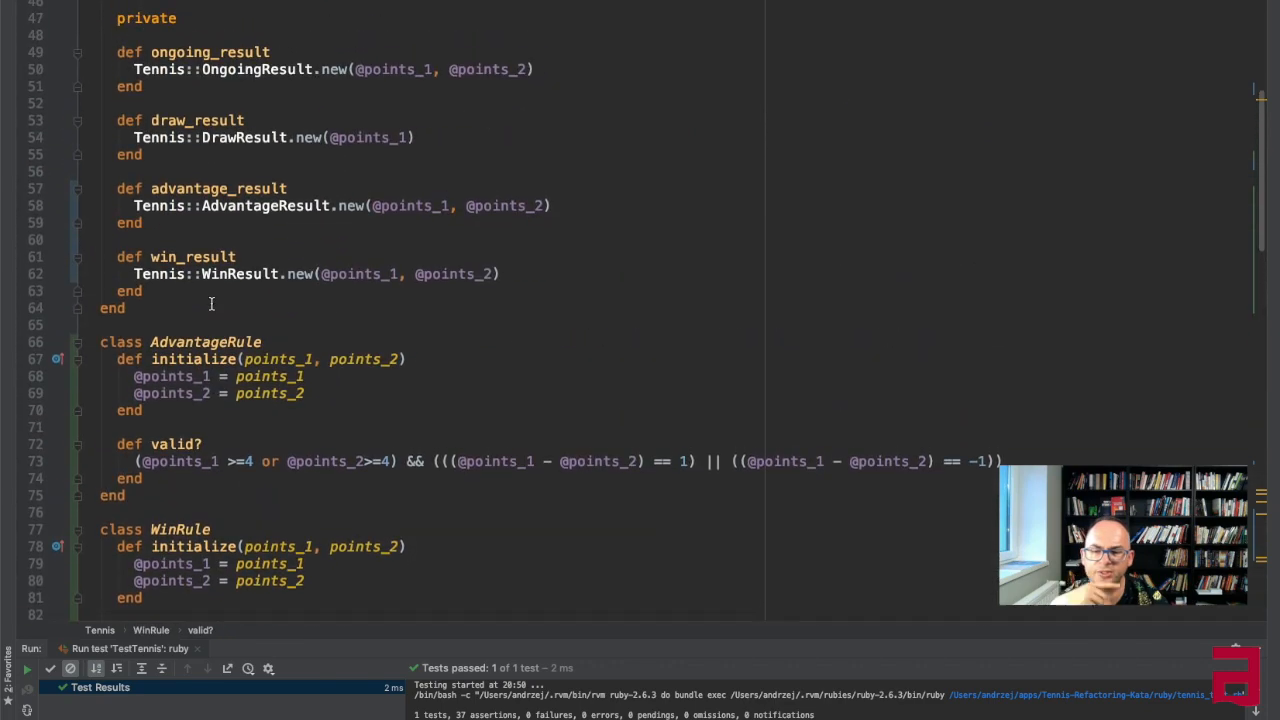
{"action": "scroll", "coordinate": [380, 320], "scroll_direction": "up", "scroll_amount": 4}
{"action": "scroll", "coordinate": [390, 322], "scroll_direction": "up", "scroll_amount": 4}
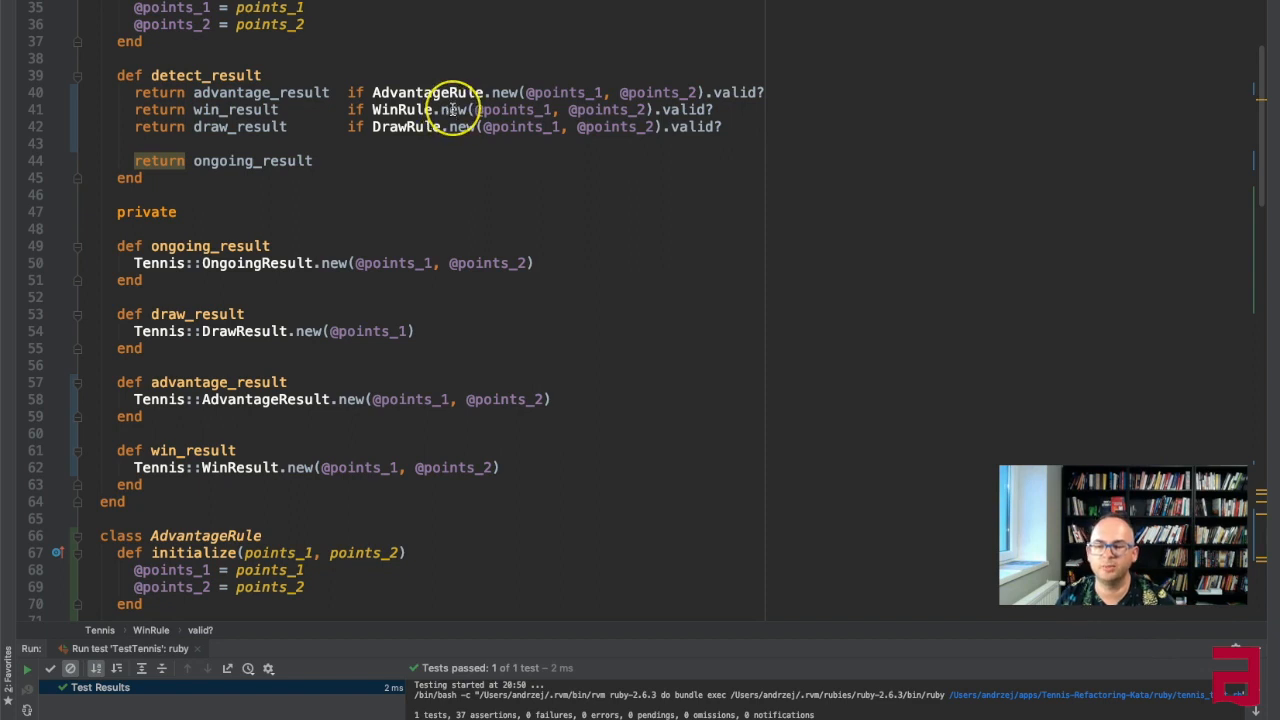
{"action": "scroll", "coordinate": [452, 109], "scroll_direction": "down", "scroll_amount": 3}
{"action": "scroll", "coordinate": [452, 109], "scroll_direction": "down", "scroll_amount": 2}
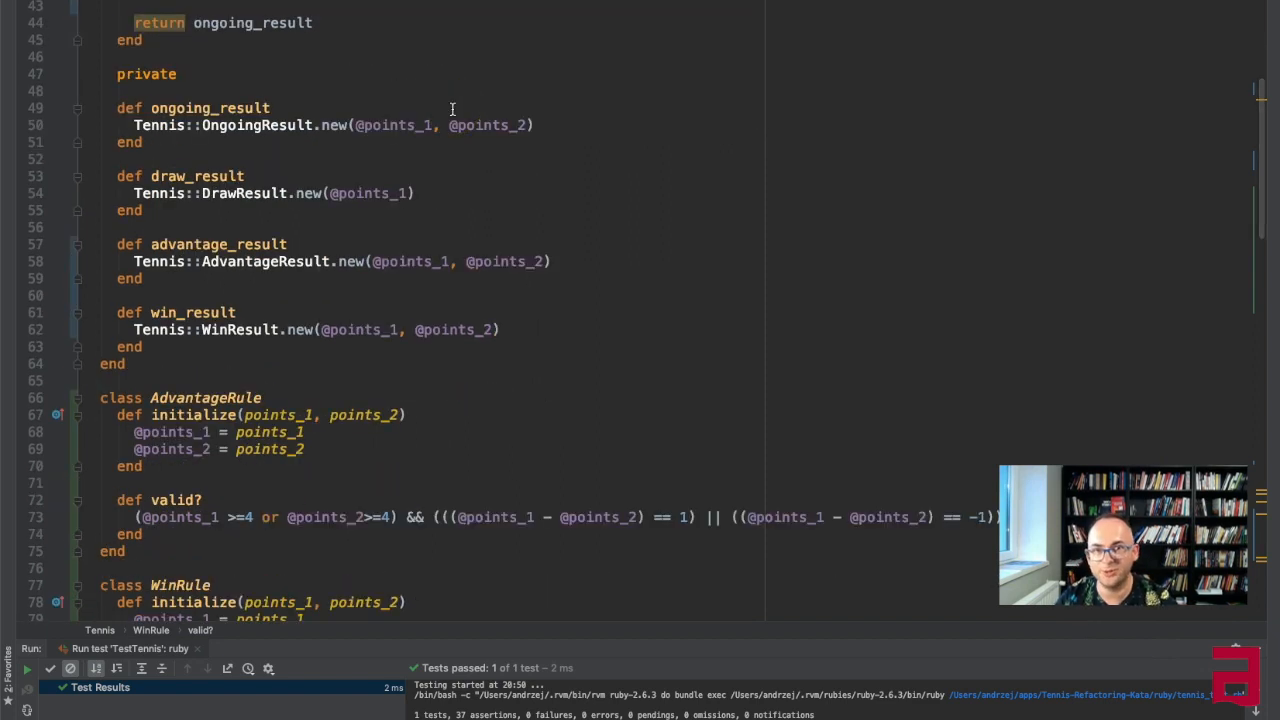